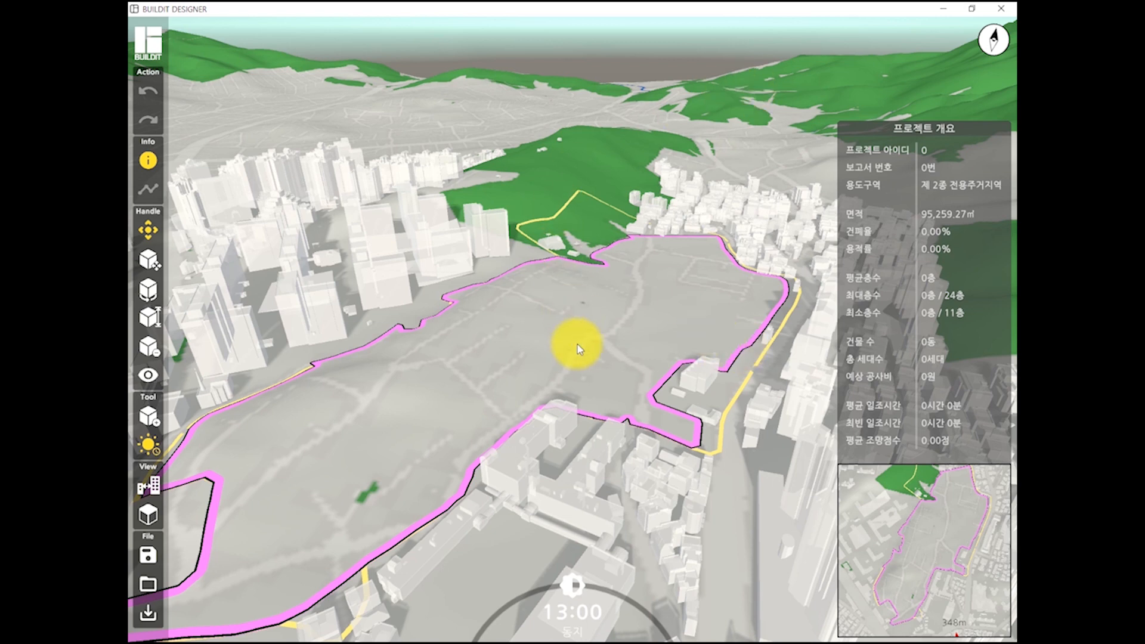
Examine the project site from several angles together with the surrounding buildings, neighbourhood park and mountain terrain.
middle_drag(577, 344, 427, 334)
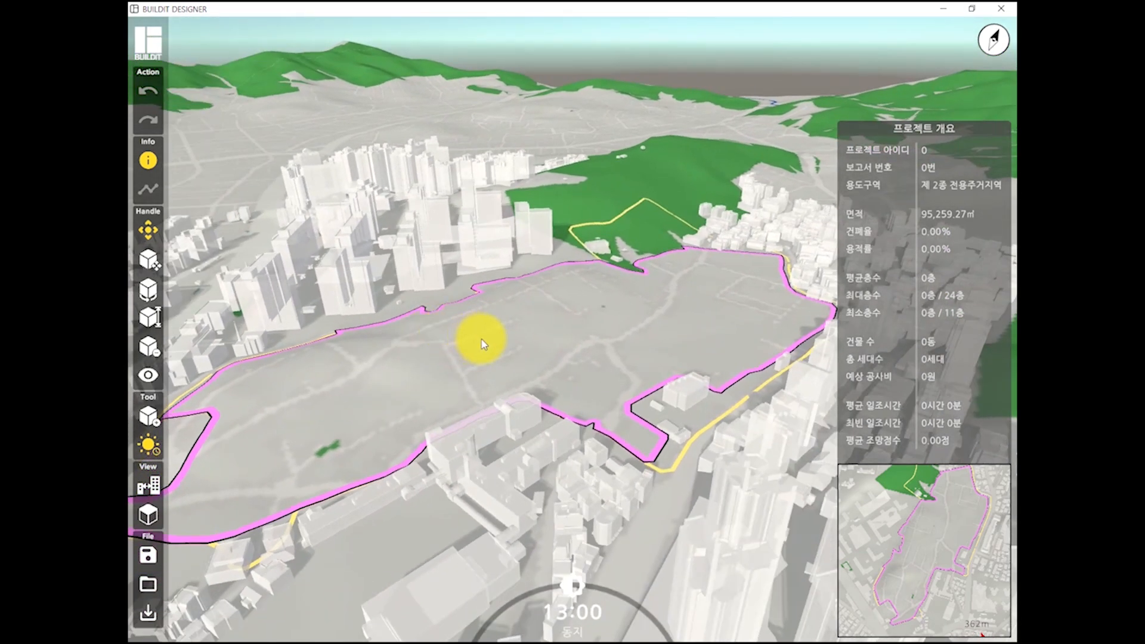
scroll(478, 335, down, 3)
middle_drag(500, 325, 698, 385)
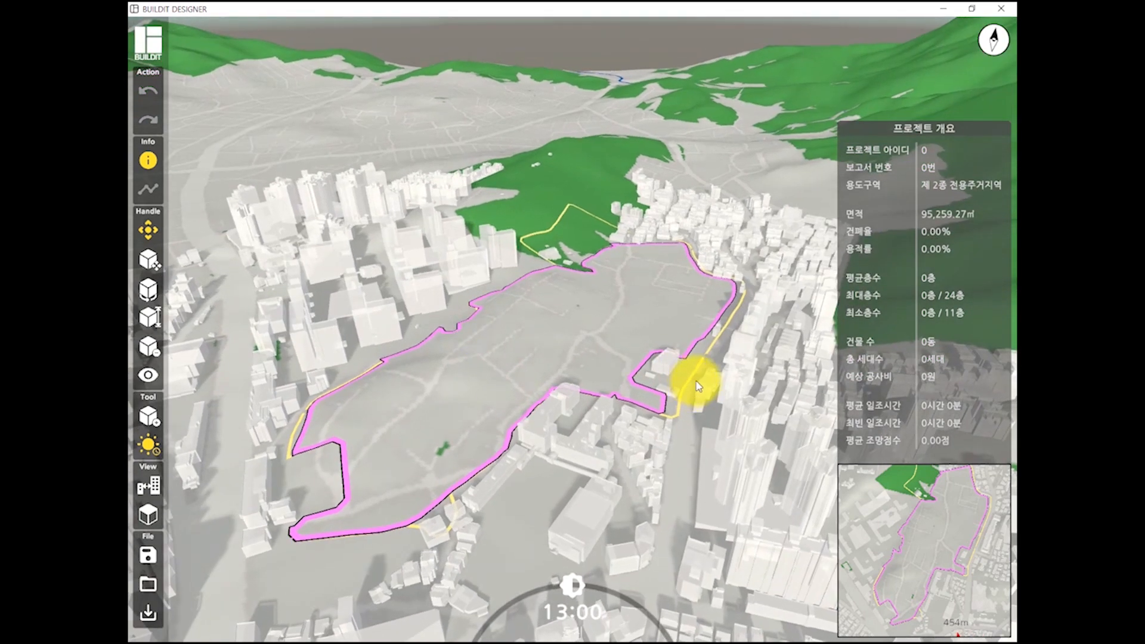
scroll(616, 405, down, 3)
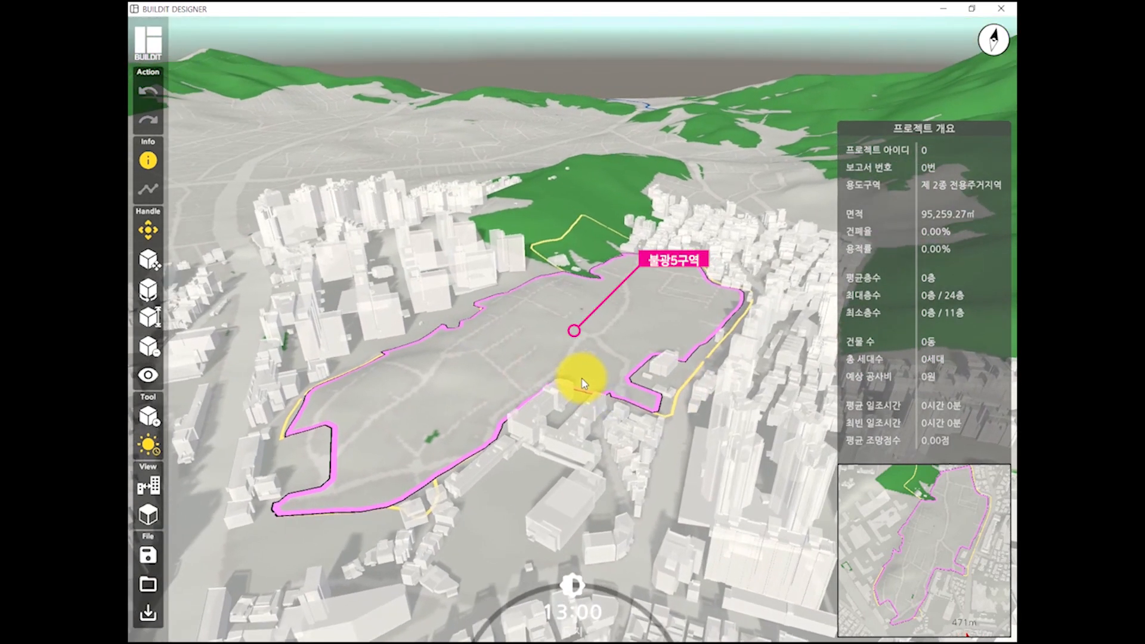
middle_drag(454, 438, 323, 520)
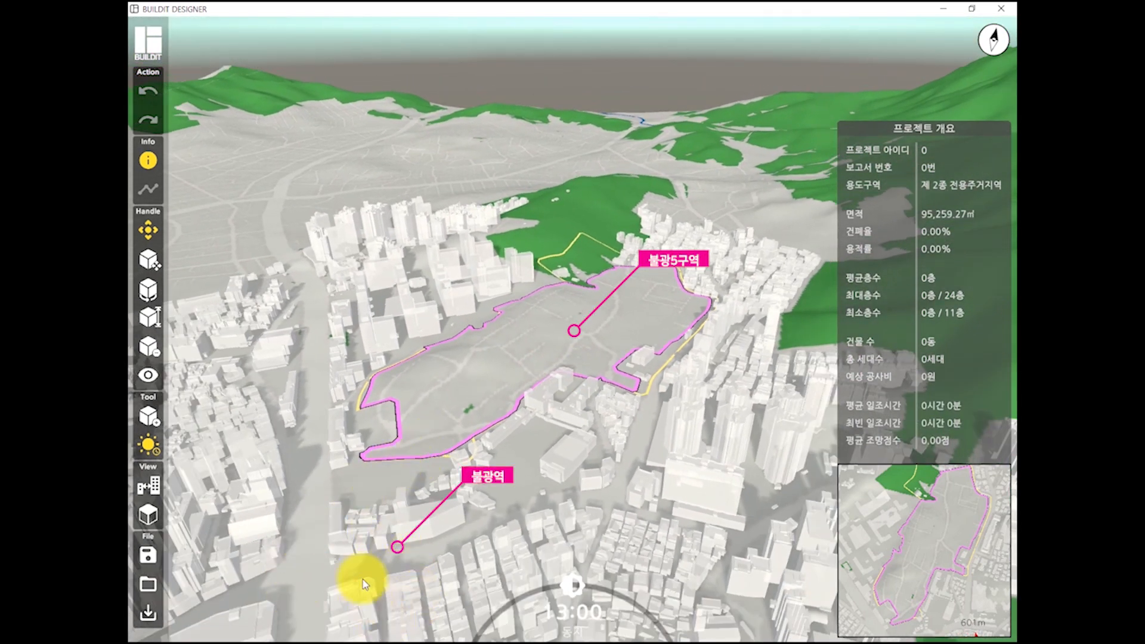
middle_drag(450, 497, 481, 416)
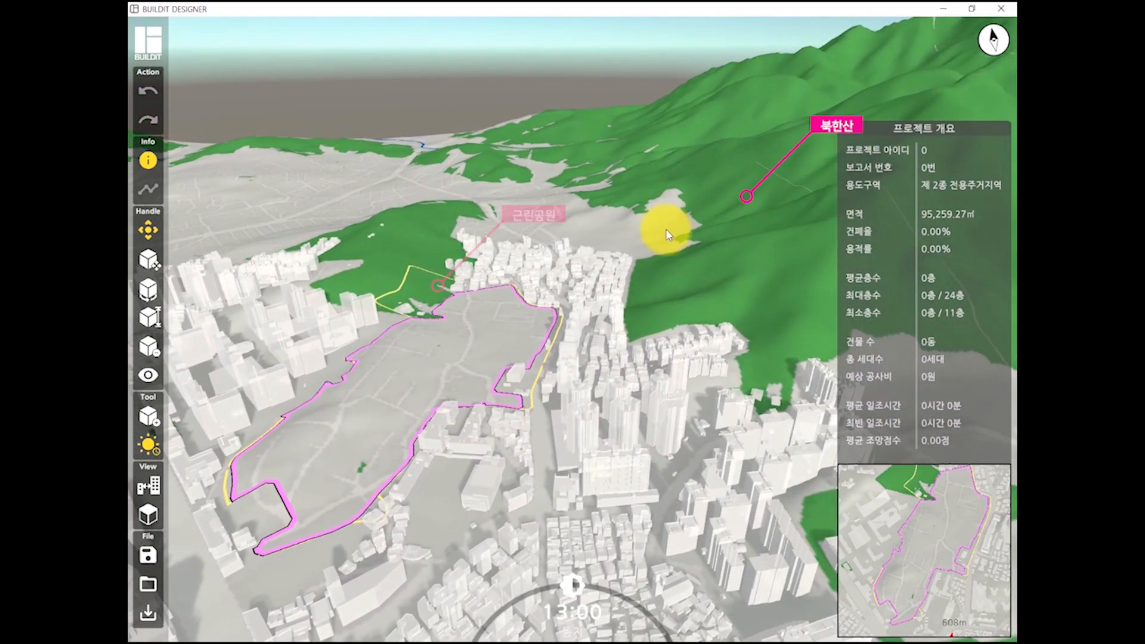
middle_drag(508, 292, 477, 382)
middle_drag(417, 325, 545, 293)
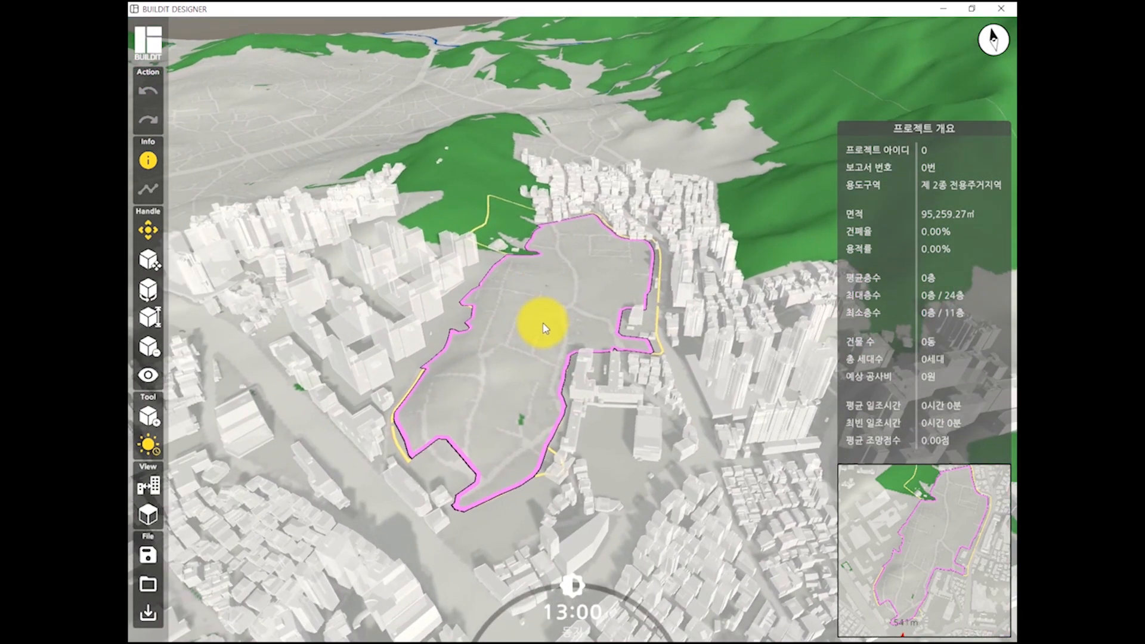
middle_drag(546, 328, 486, 379)
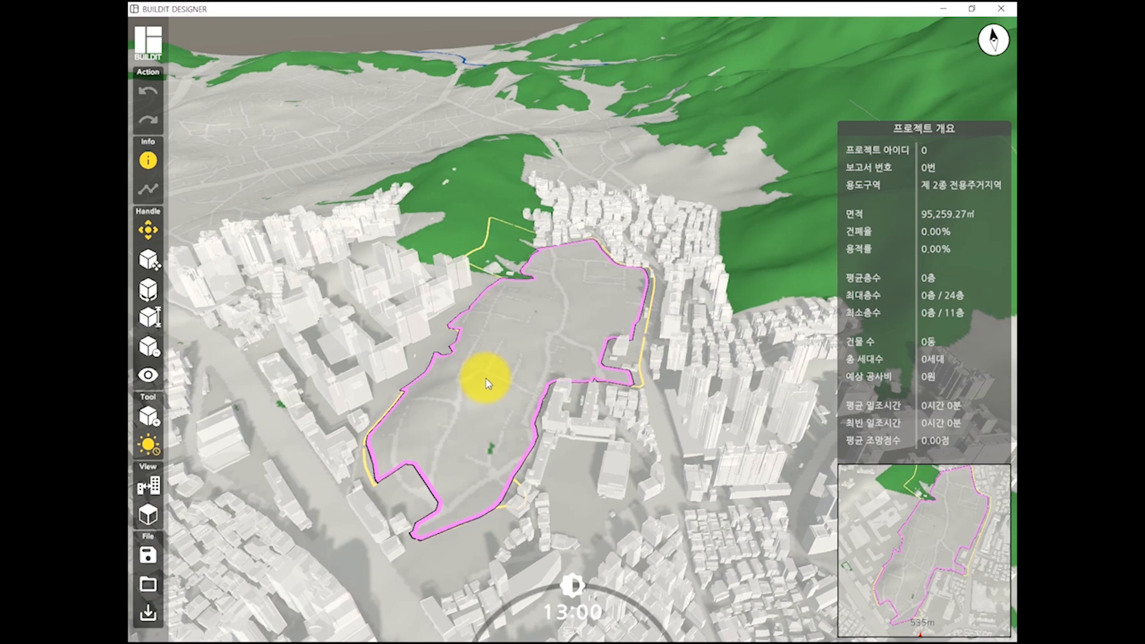
middle_drag(489, 350, 728, 251)
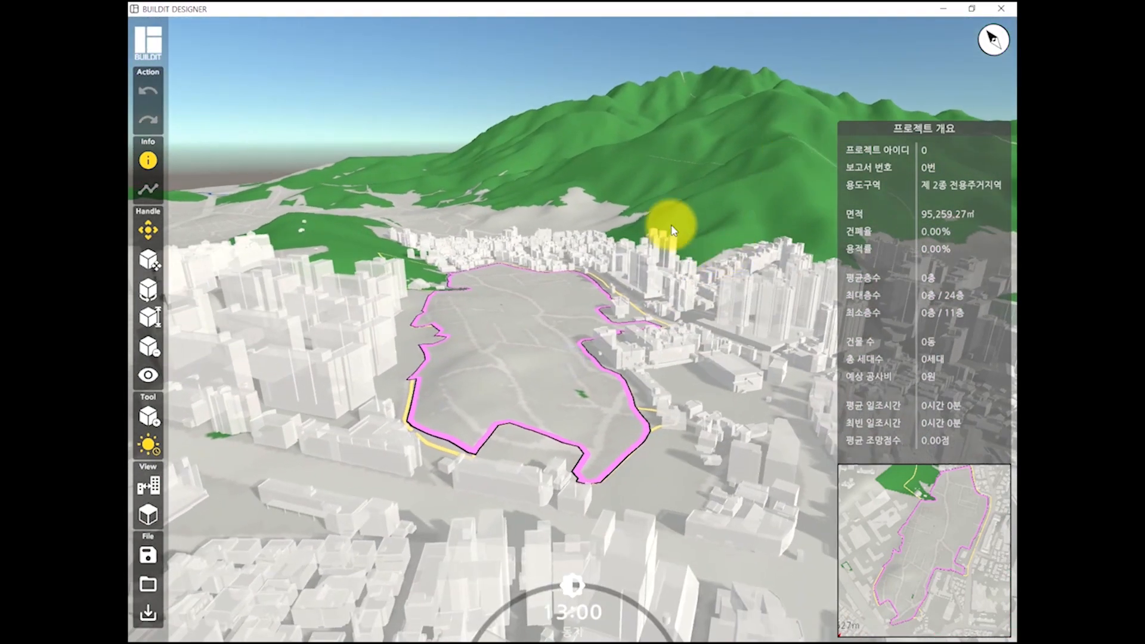
middle_drag(683, 164, 243, 324)
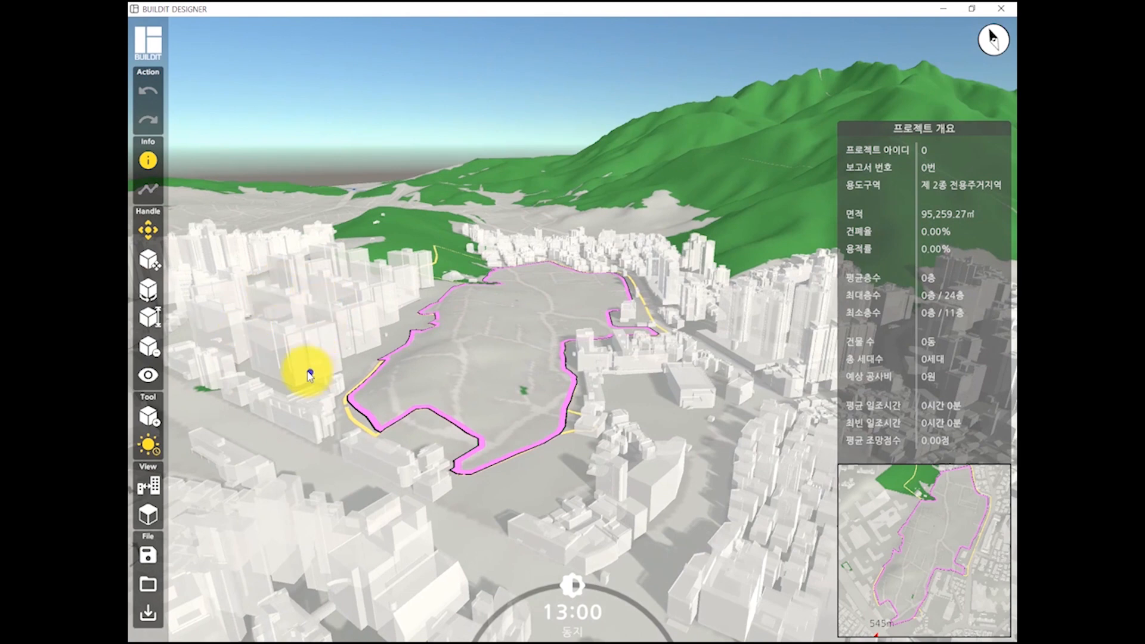
Inspect the project area boundary, the setback line and the adjacent lot boundary around the site up close.
middle_drag(307, 376, 561, 503)
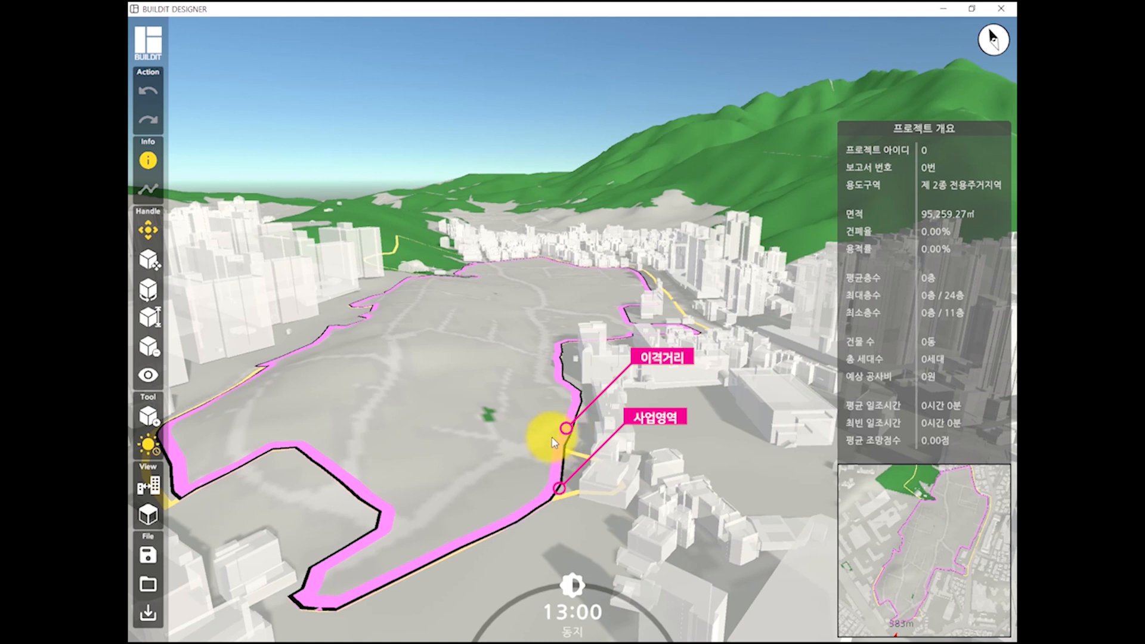
drag(566, 428, 421, 520)
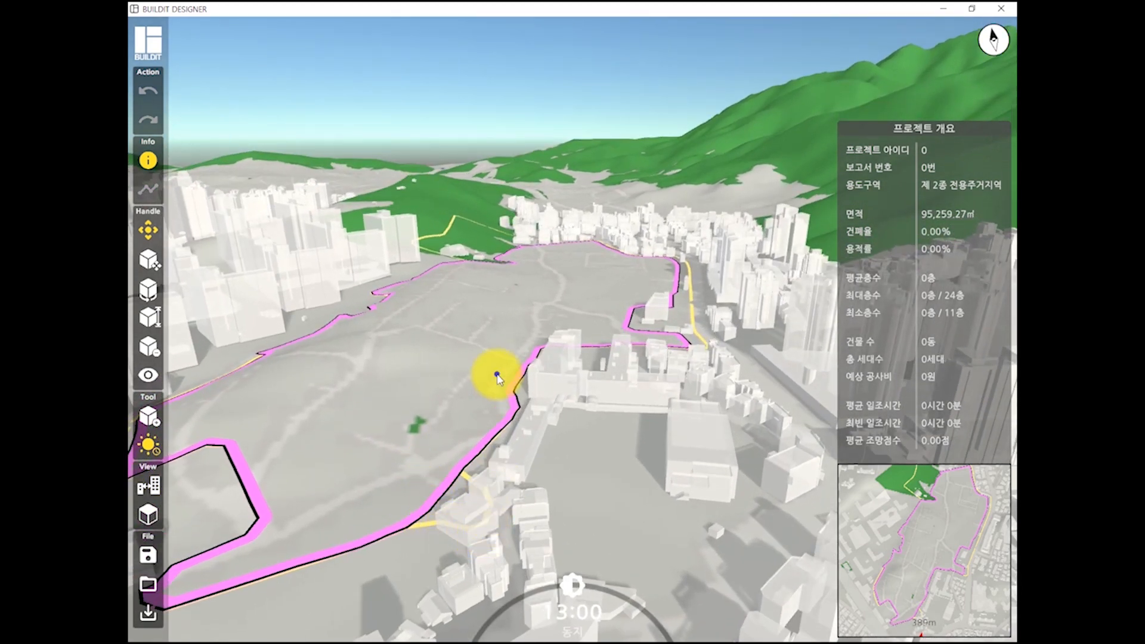
drag(496, 373, 640, 373)
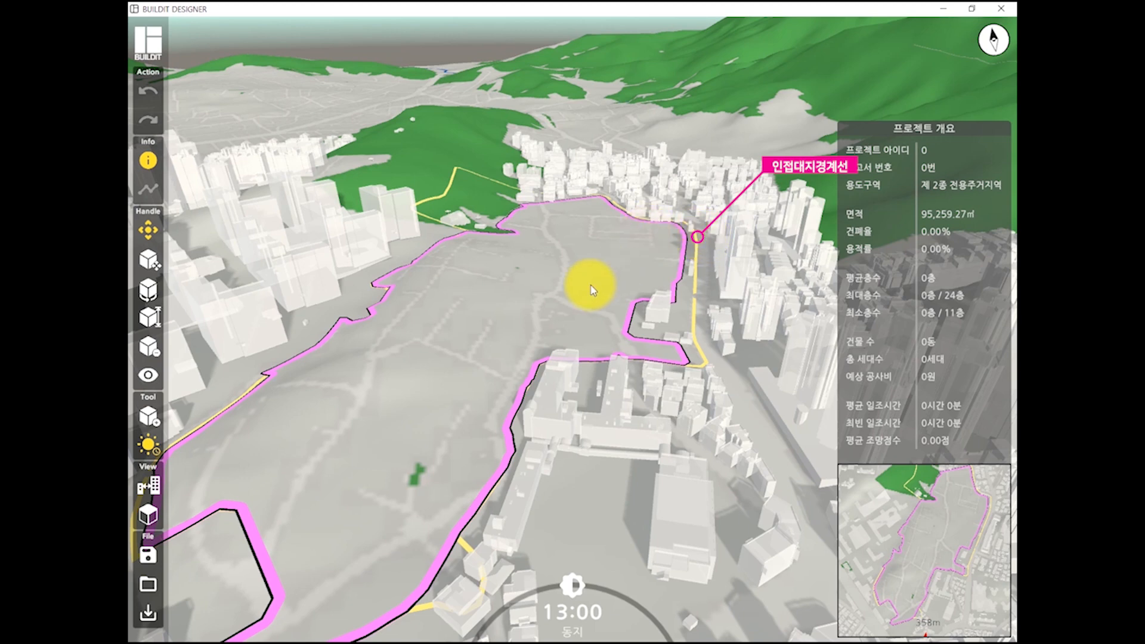
click(716, 322)
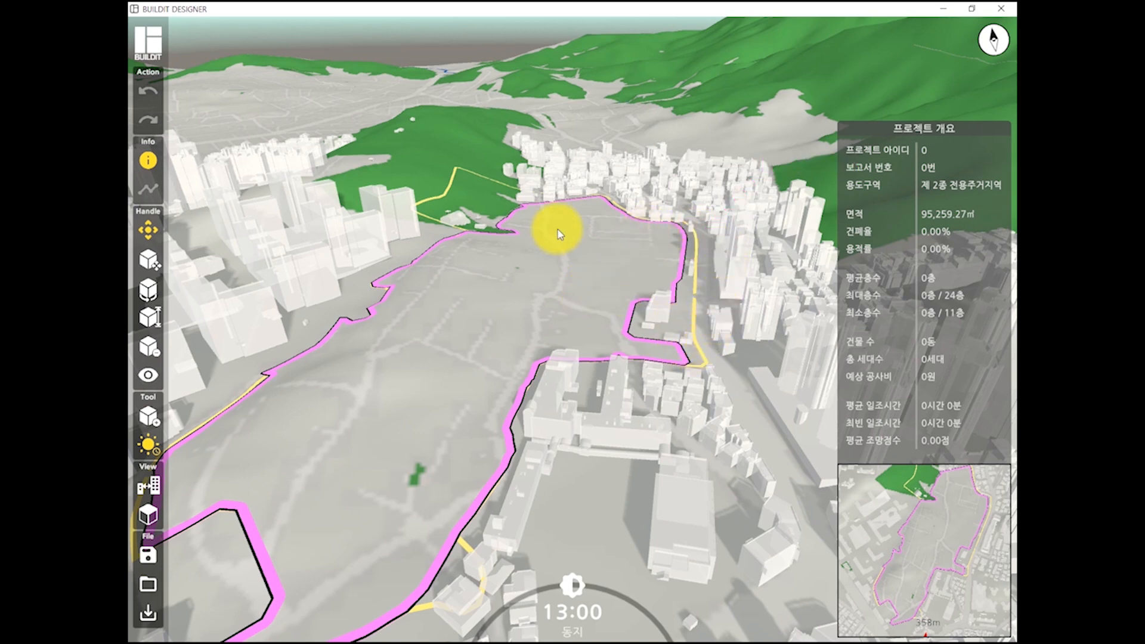
drag(557, 230, 511, 350)
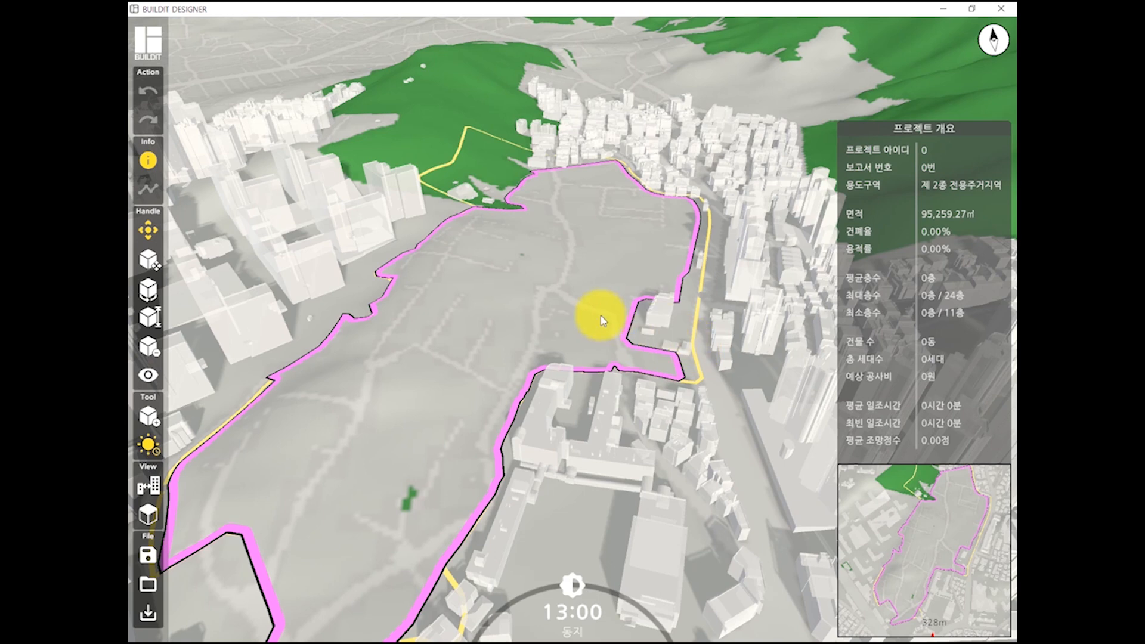
mouse_move(477, 263)
mouse_down()
mouse_move(450, 258)
mouse_move(588, 255)
mouse_move(588, 288)
mouse_move(573, 291)
mouse_up()
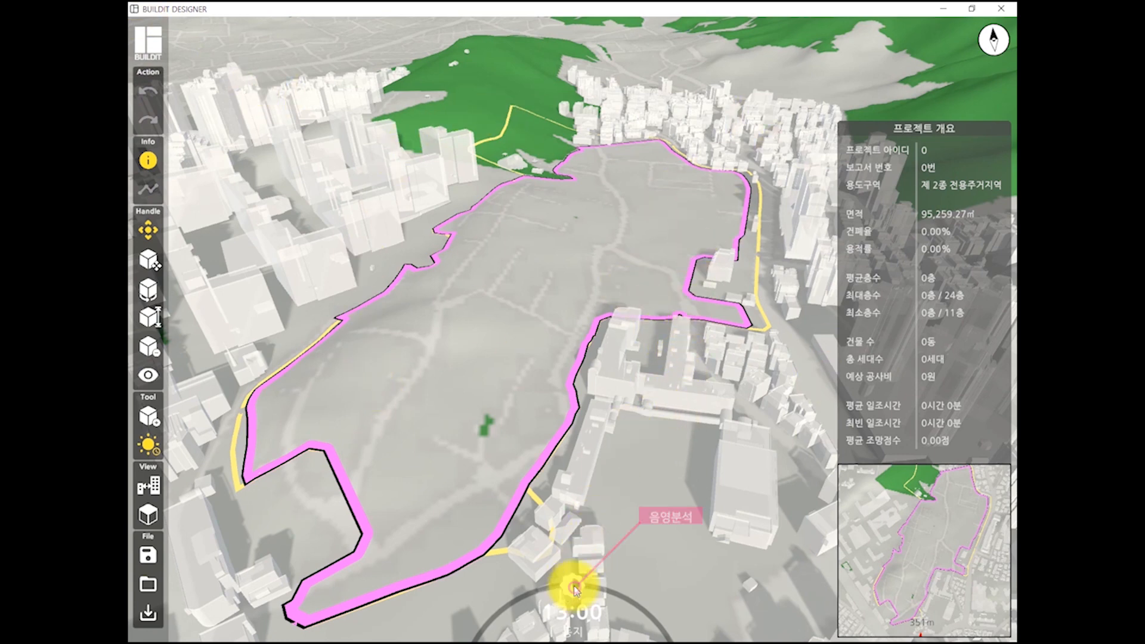
Check the winter solstice (동지) shadows over the site at 11:00 and return the sun time to 13:00.
drag(574, 590, 523, 608)
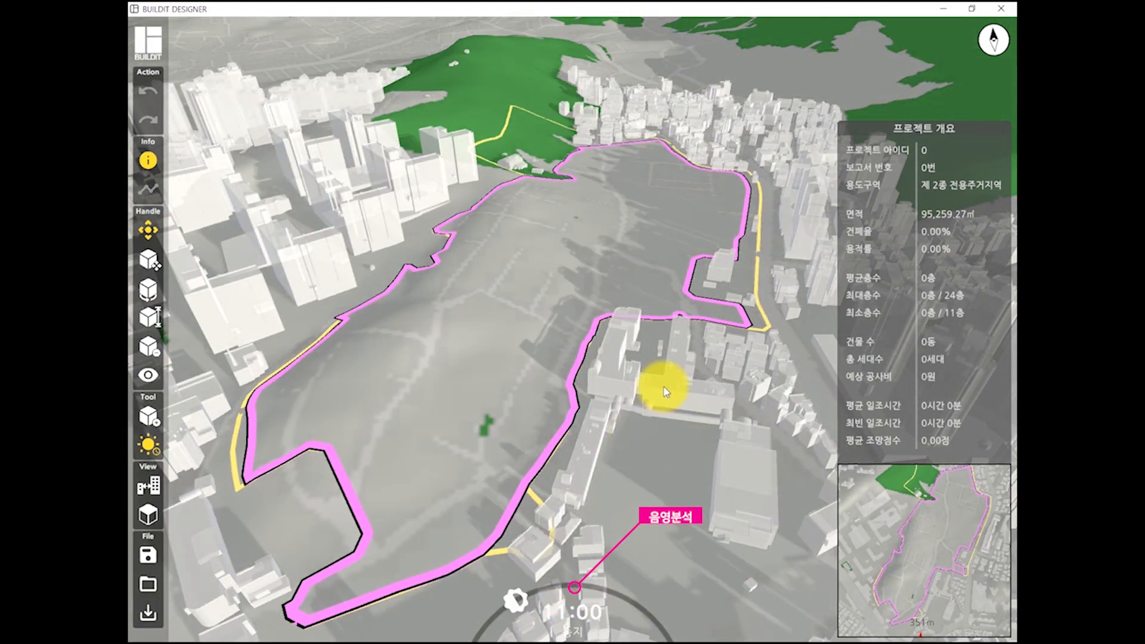
right_drag(664, 392, 684, 14)
right_drag(725, 175, 698, 189)
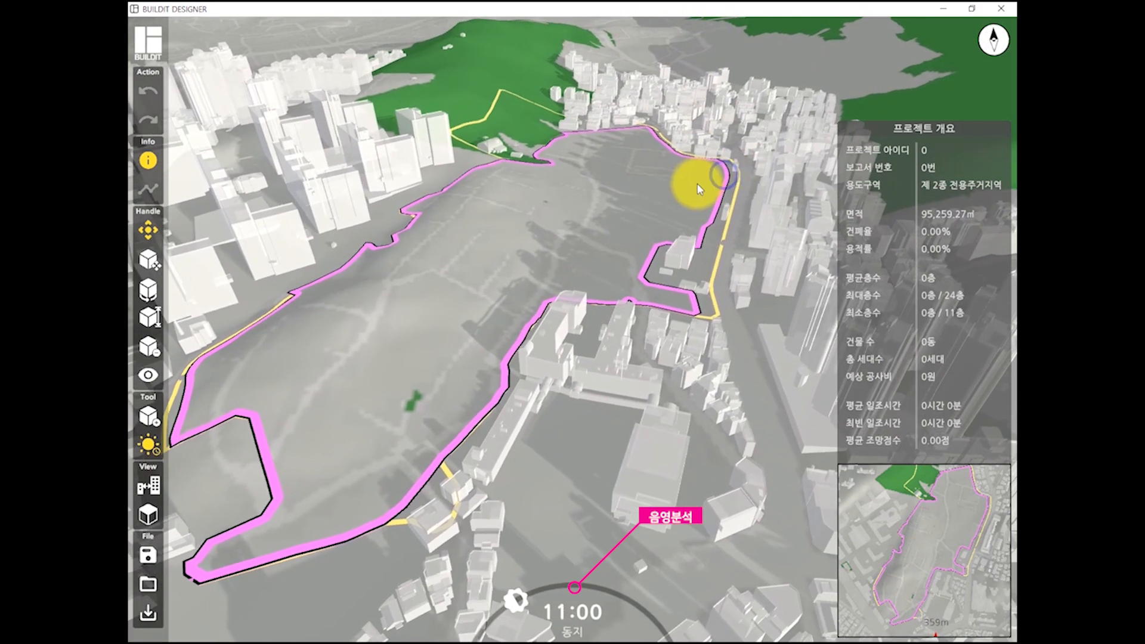
drag(699, 189, 807, 169)
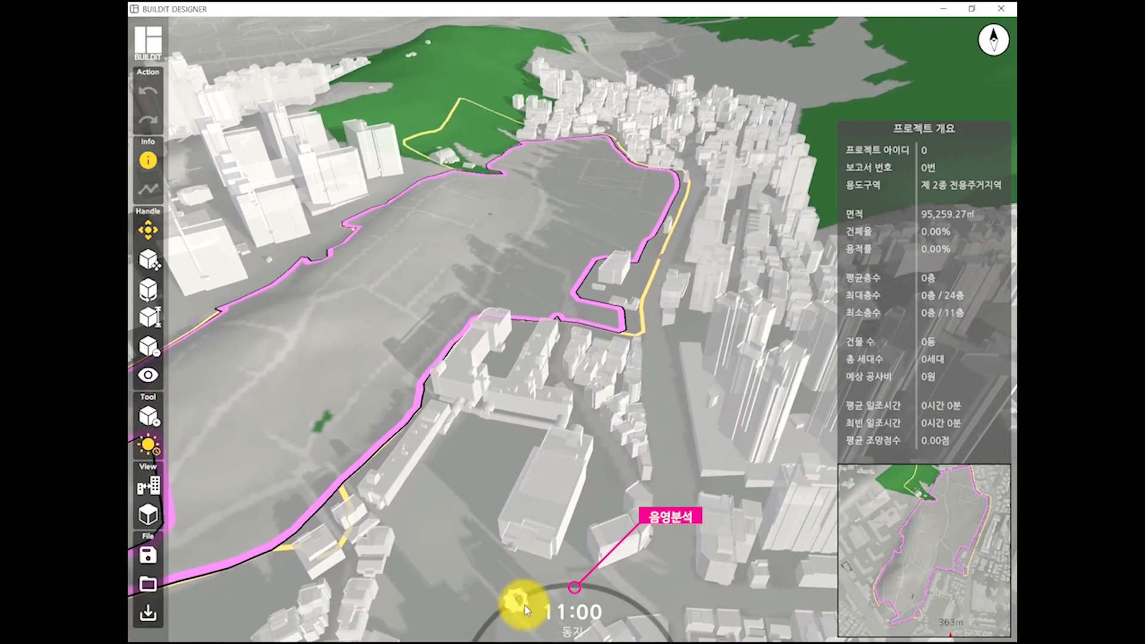
drag(525, 609, 577, 580)
right_drag(588, 452, 809, 544)
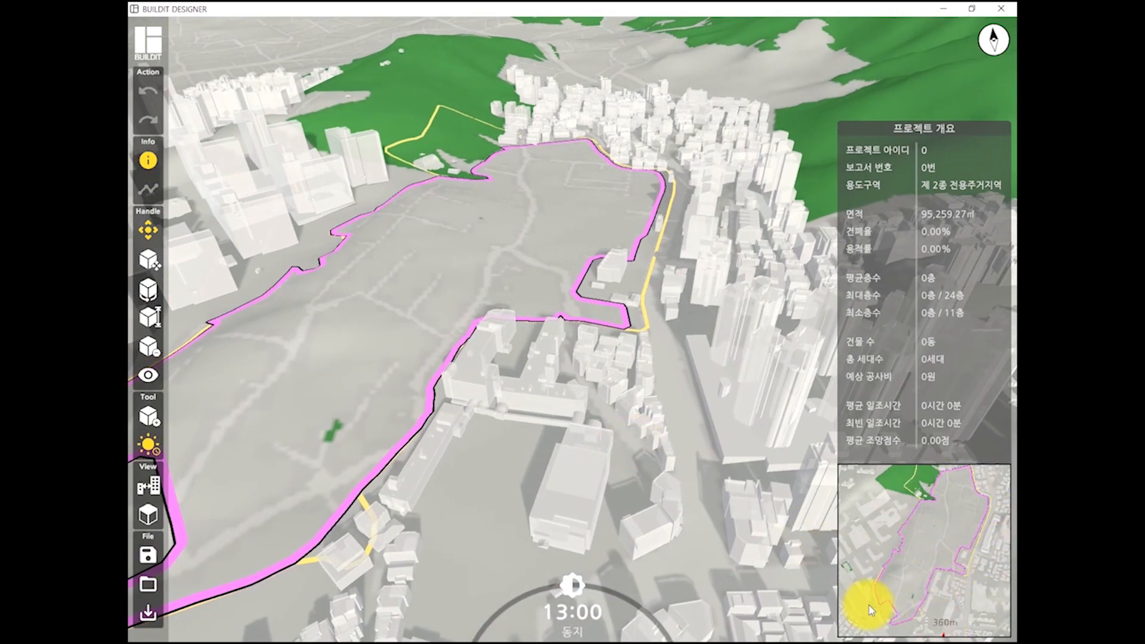
View the site at different zoom levels, from steeper and from rotated angles, and reset the view to north.
scroll(535, 399, up, 1)
scroll(534, 399, down, 4)
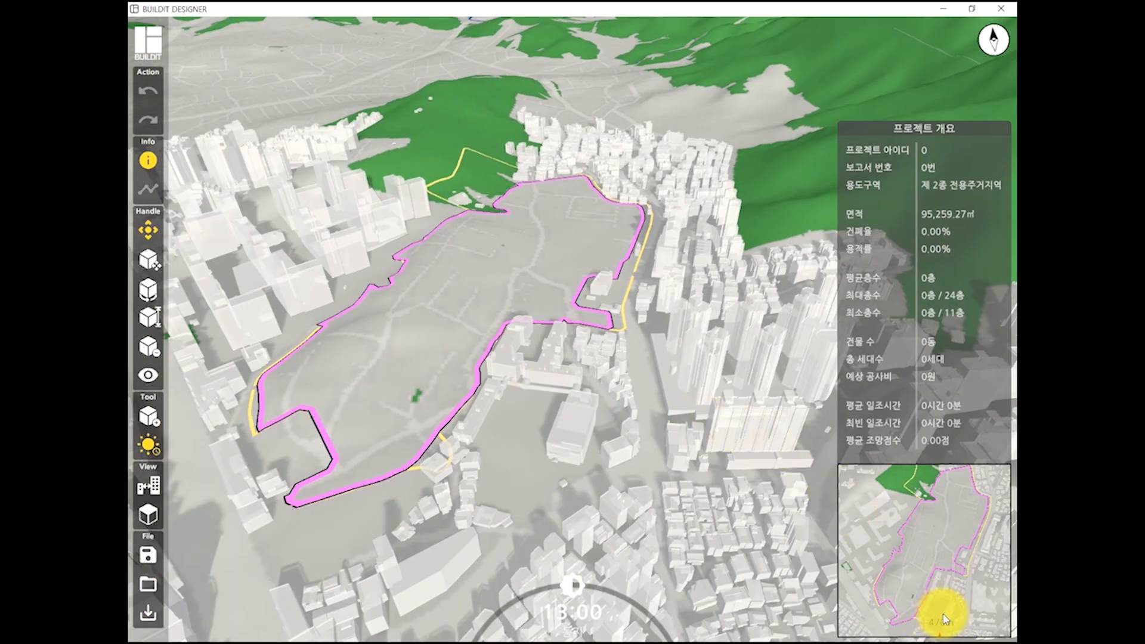
scroll(591, 374, up, 4)
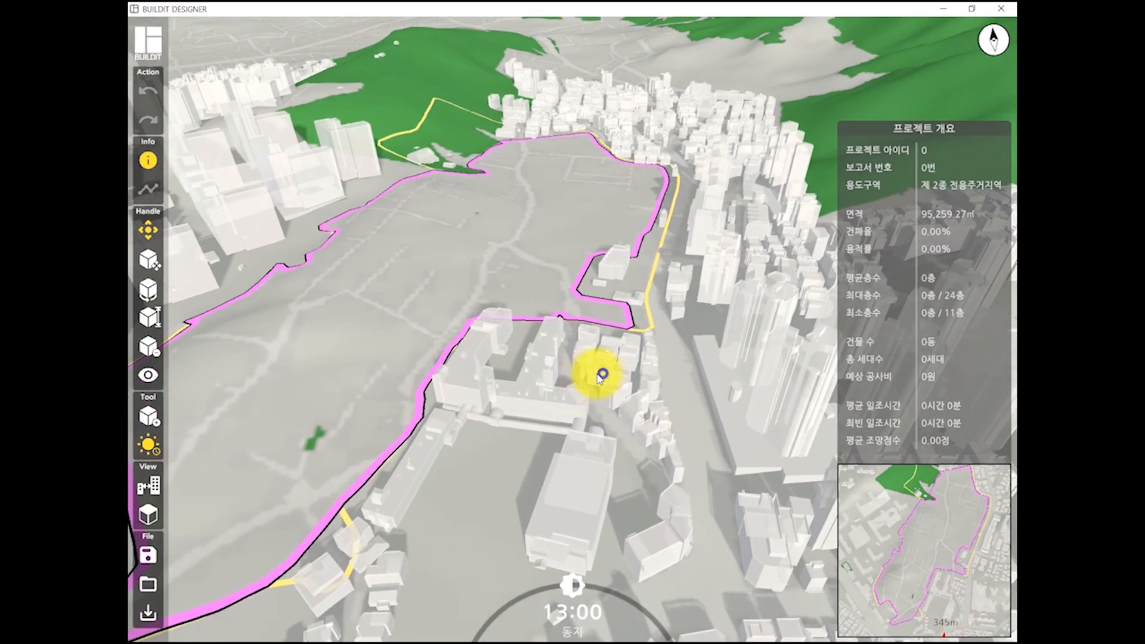
right_drag(597, 375, 507, 42)
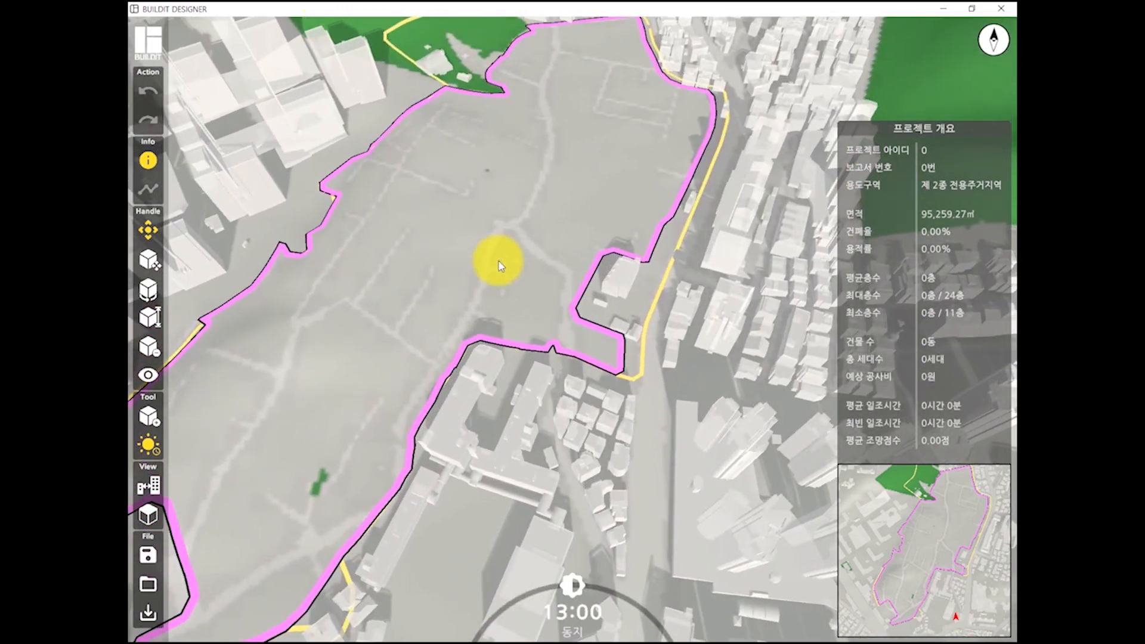
drag(500, 266, 736, 232)
drag(417, 233, 818, 173)
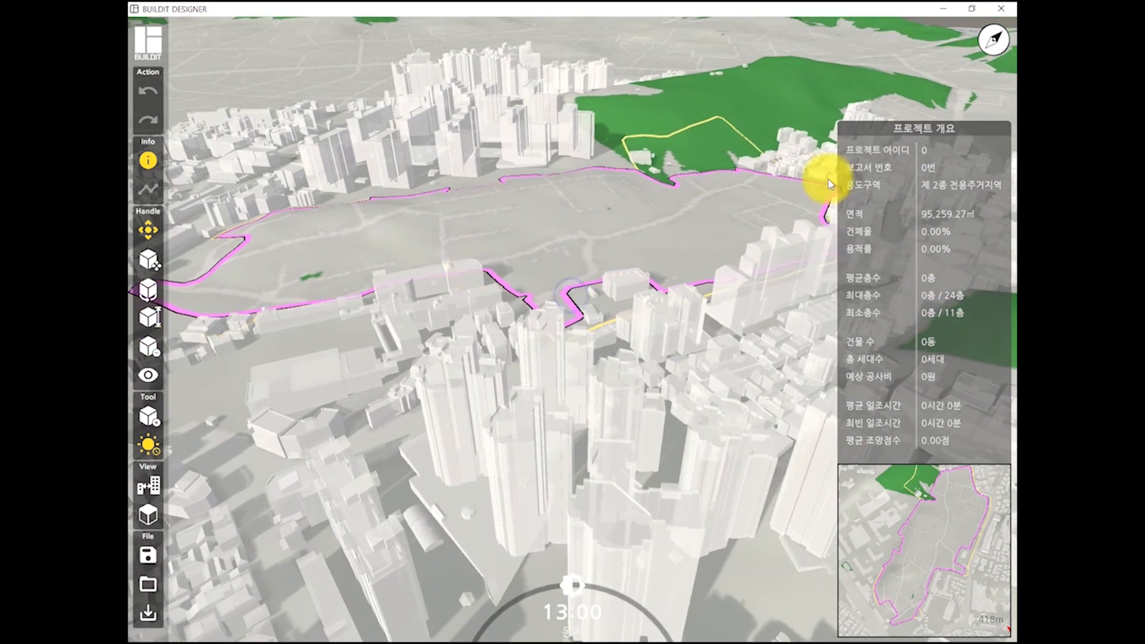
click(1000, 41)
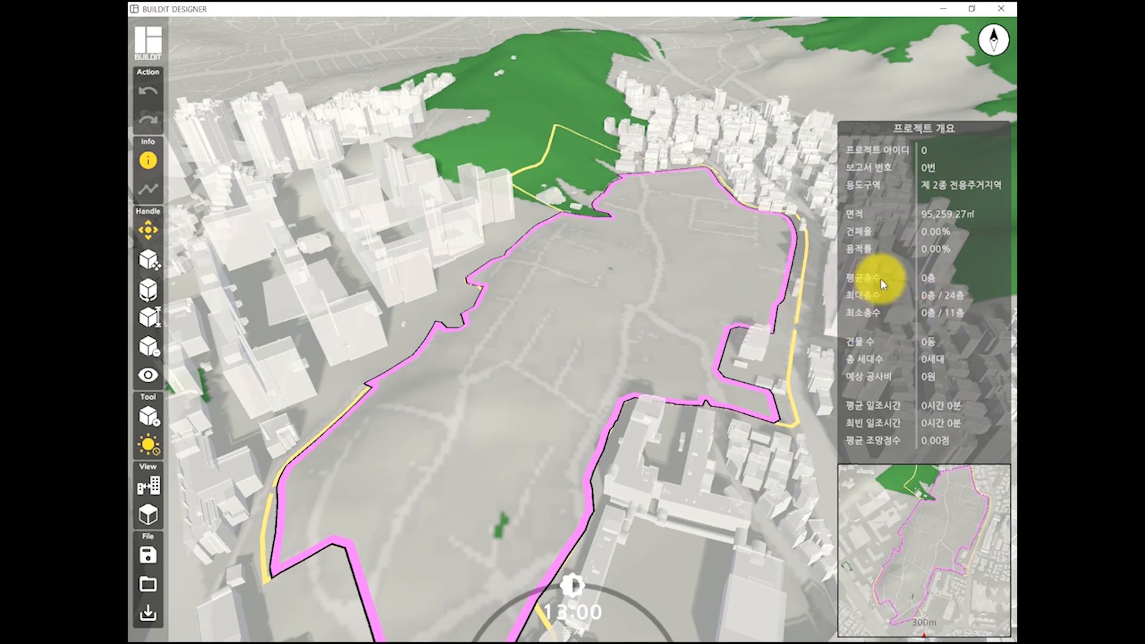
right_drag(509, 346, 585, 335)
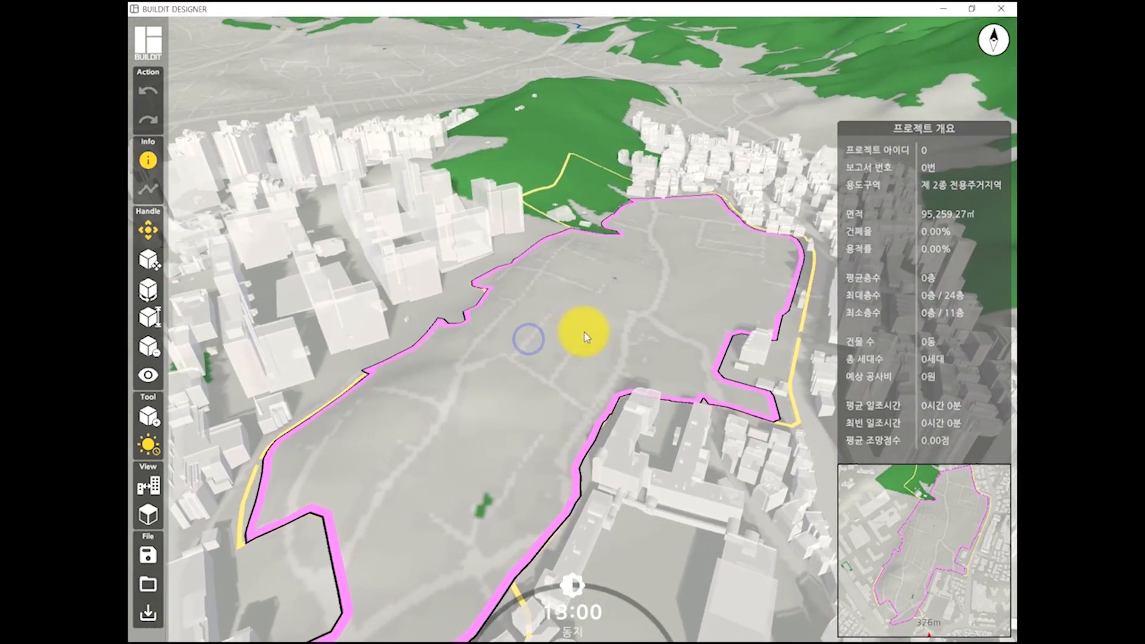
scroll(581, 332, down, 2)
drag(582, 337, 539, 344)
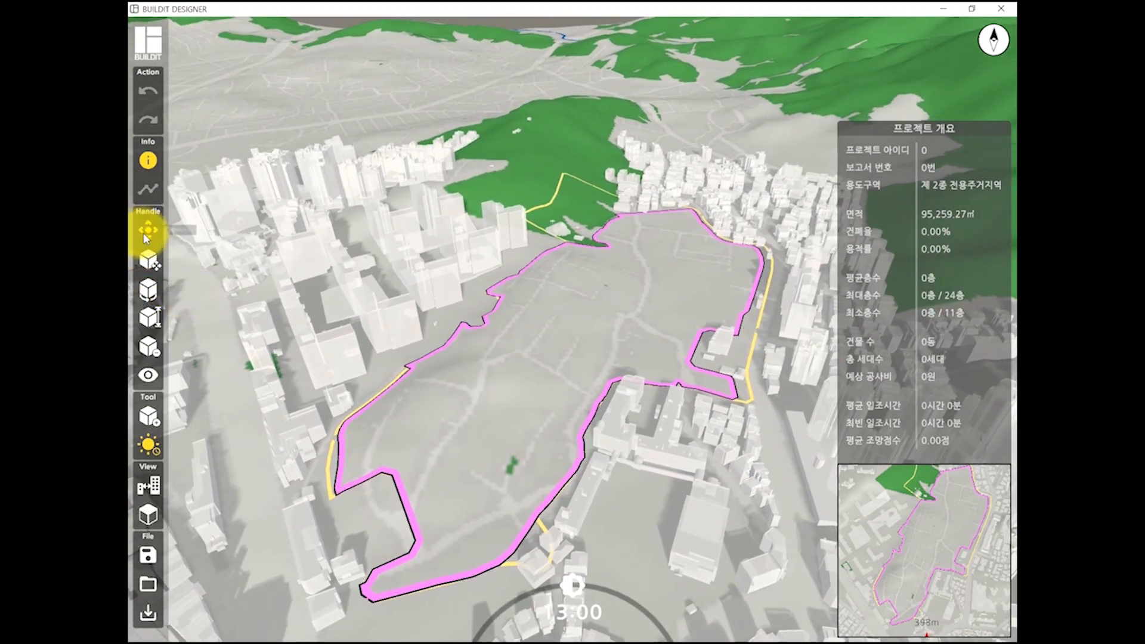
mouse_move(610, 355)
right_down()
mouse_move(708, 334)
mouse_move(697, 364)
mouse_move(617, 341)
right_up()
drag(618, 346, 478, 299)
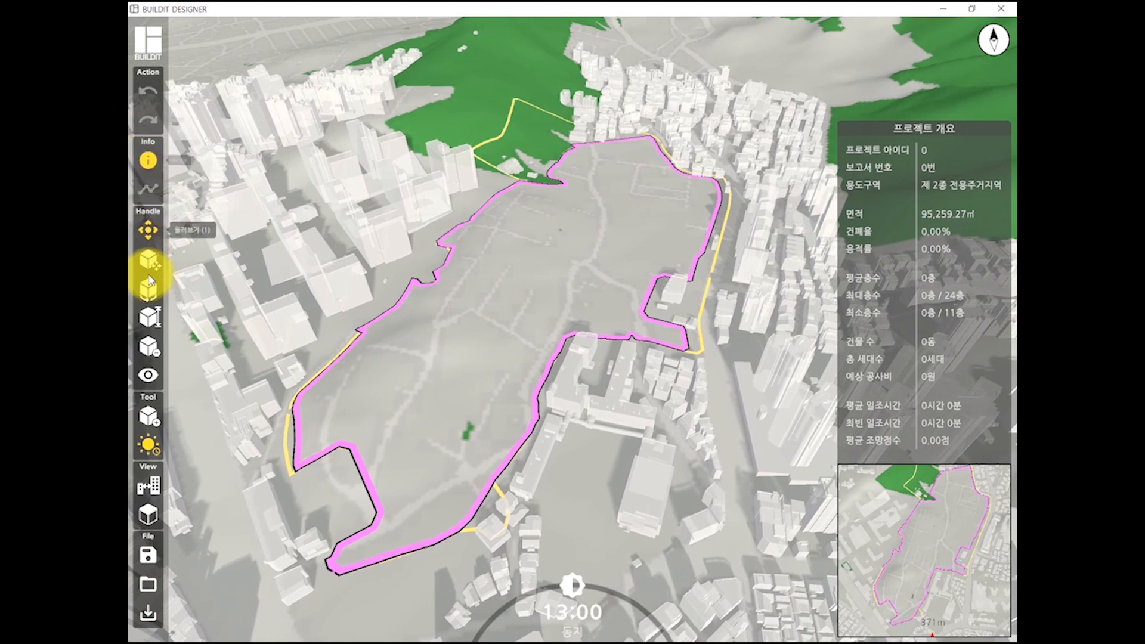
Open the BUILDIT building plan library (BUILDIT 동평면) for adding a building and browse its unit types.
click(157, 423)
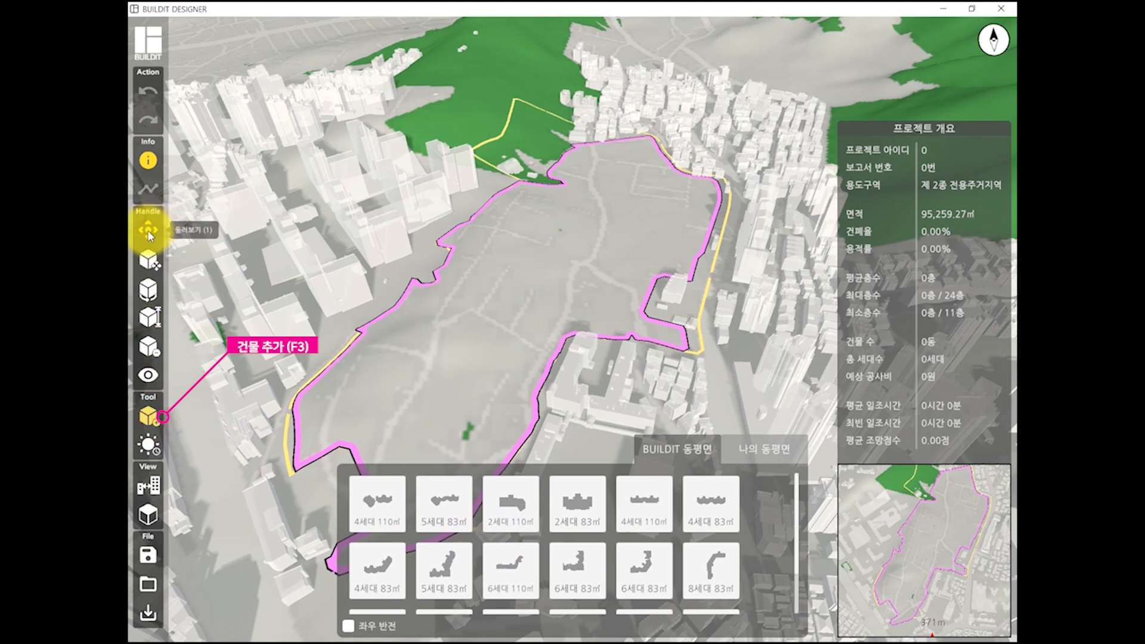
click(148, 415)
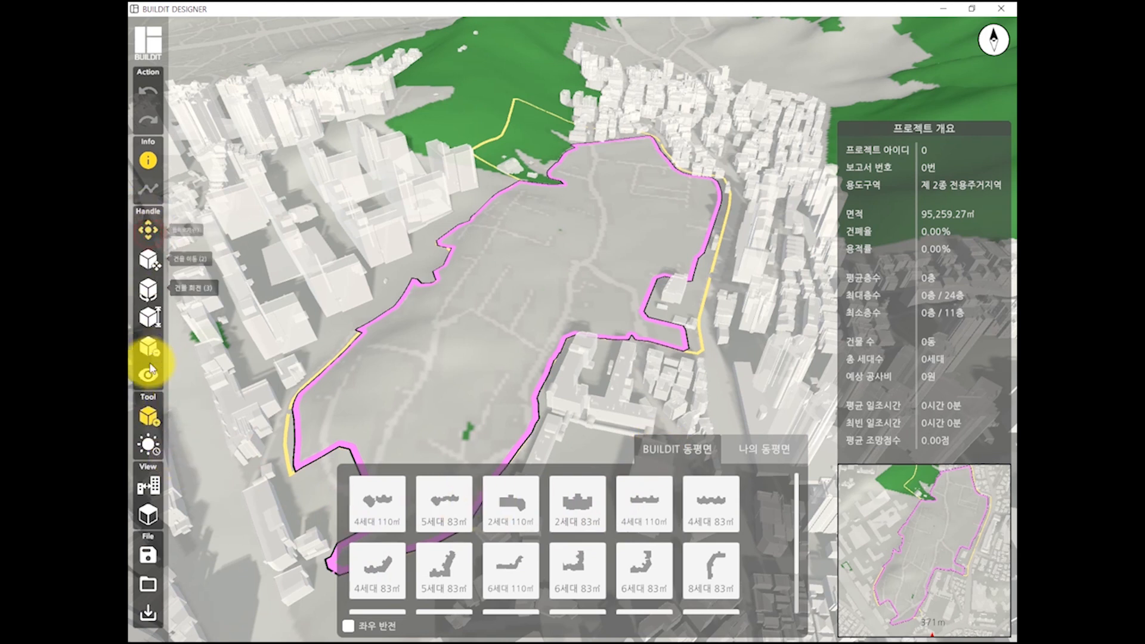
click(149, 411)
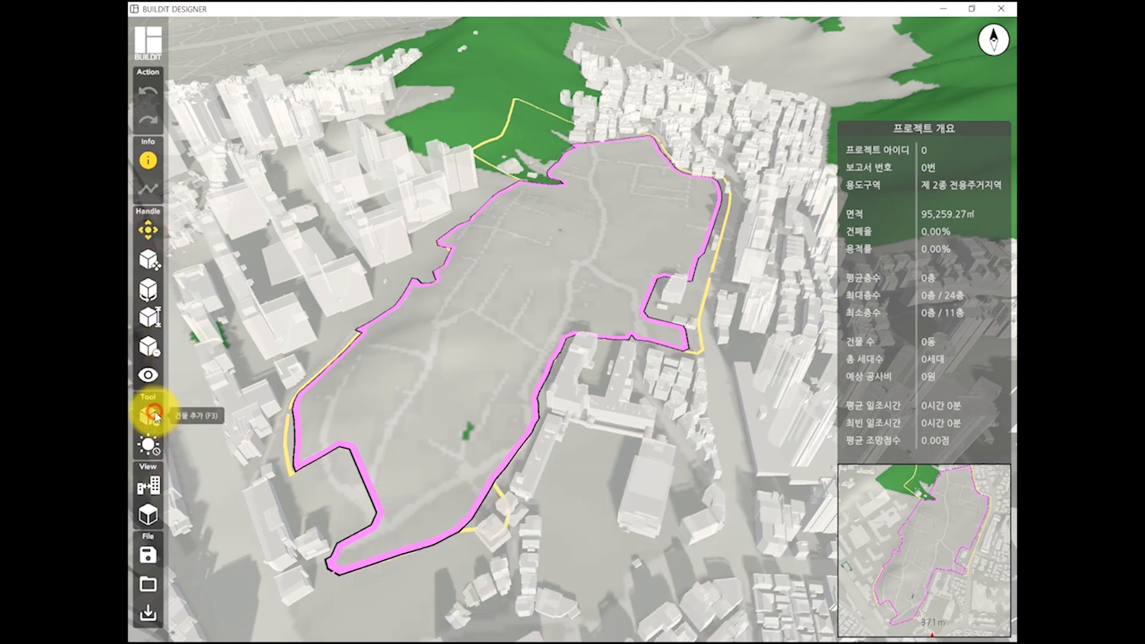
click(154, 414)
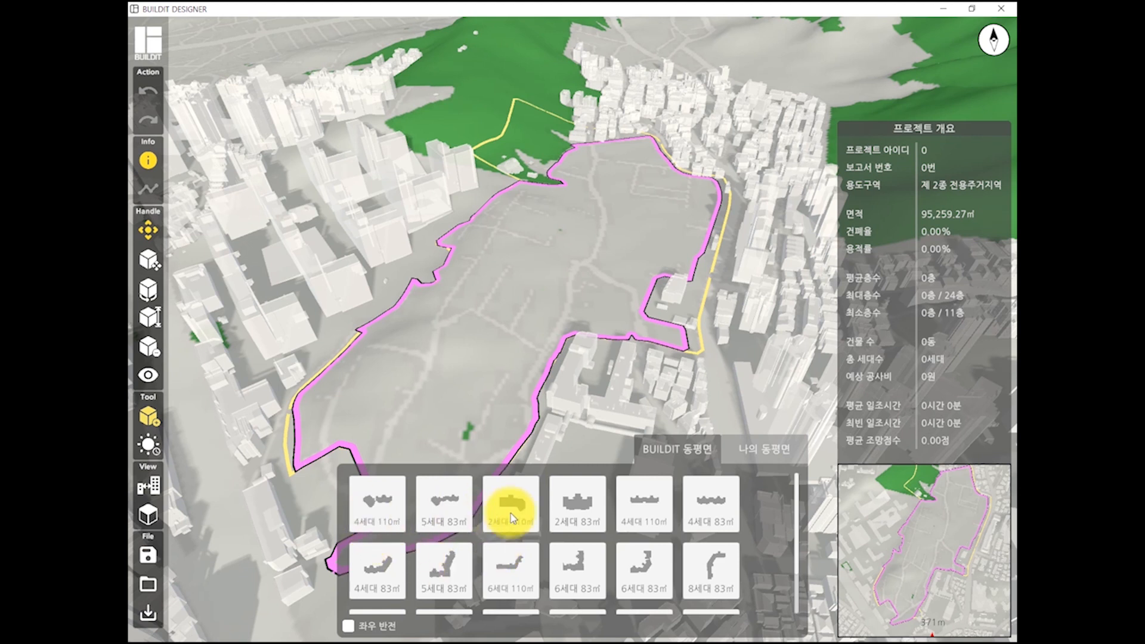
scroll(540, 527, down, 3)
scroll(532, 547, up, 2)
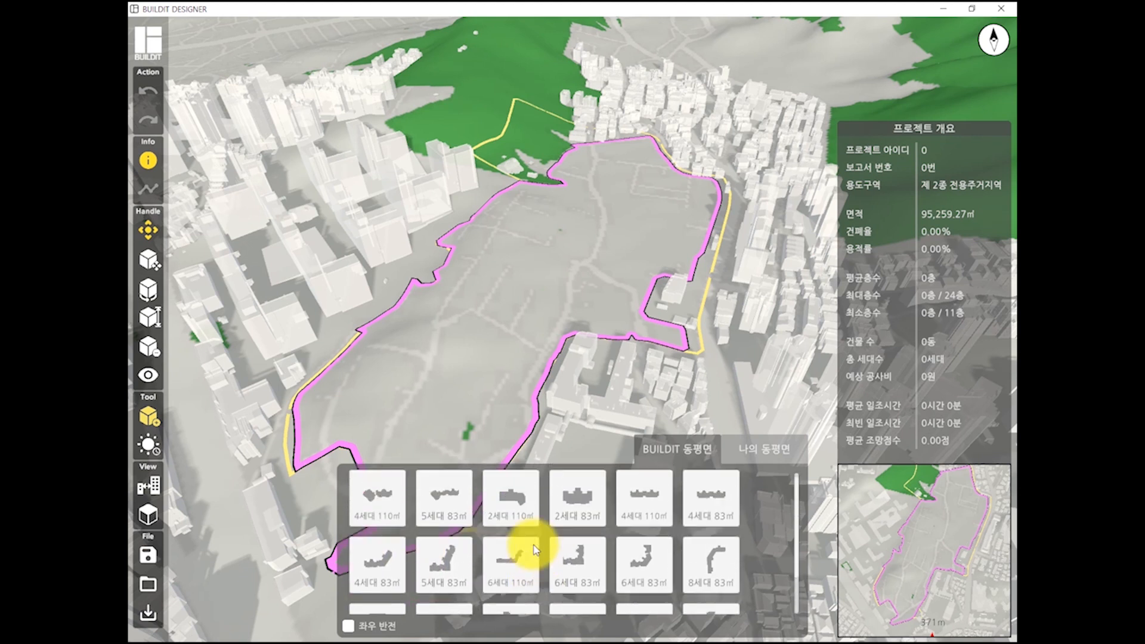
scroll(531, 545, up, 1)
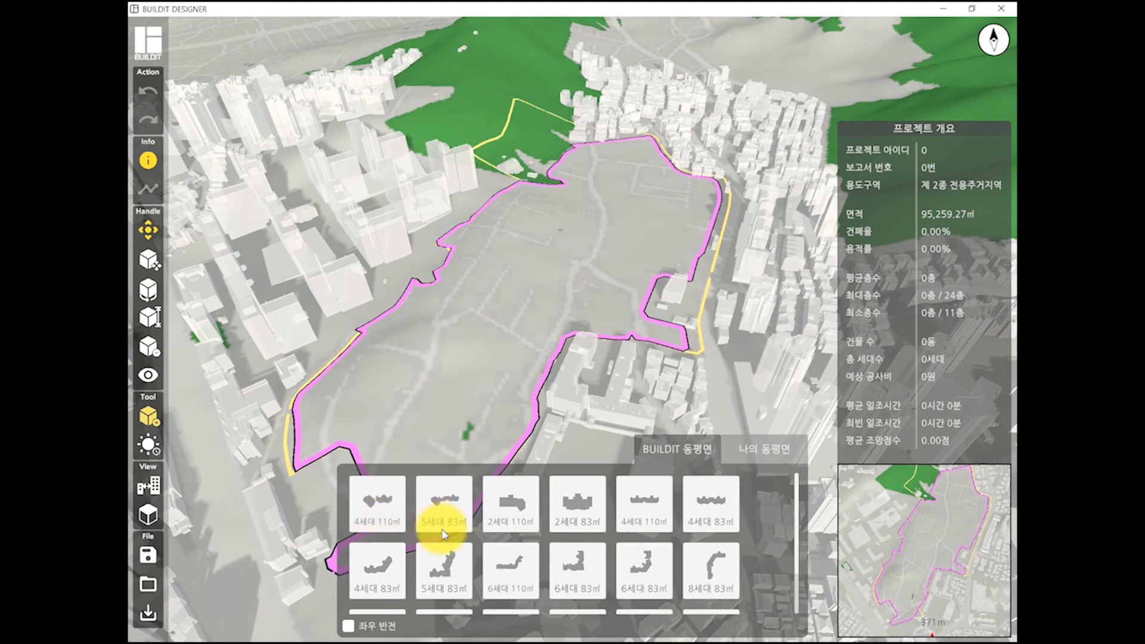
scroll(498, 549, down, 1)
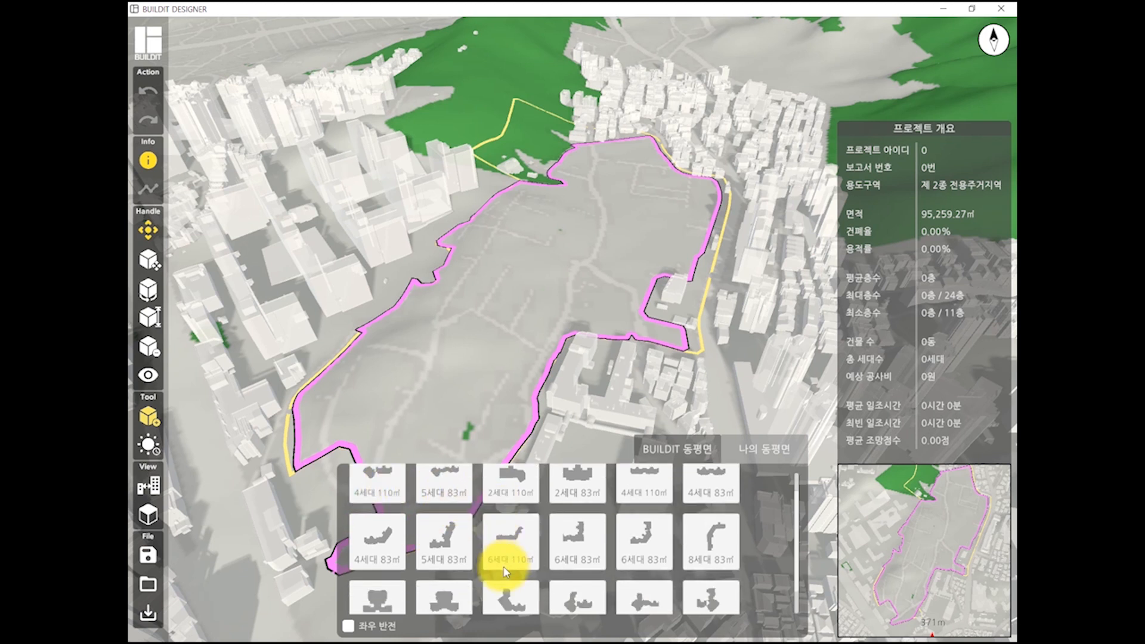
scroll(535, 559, up, 1)
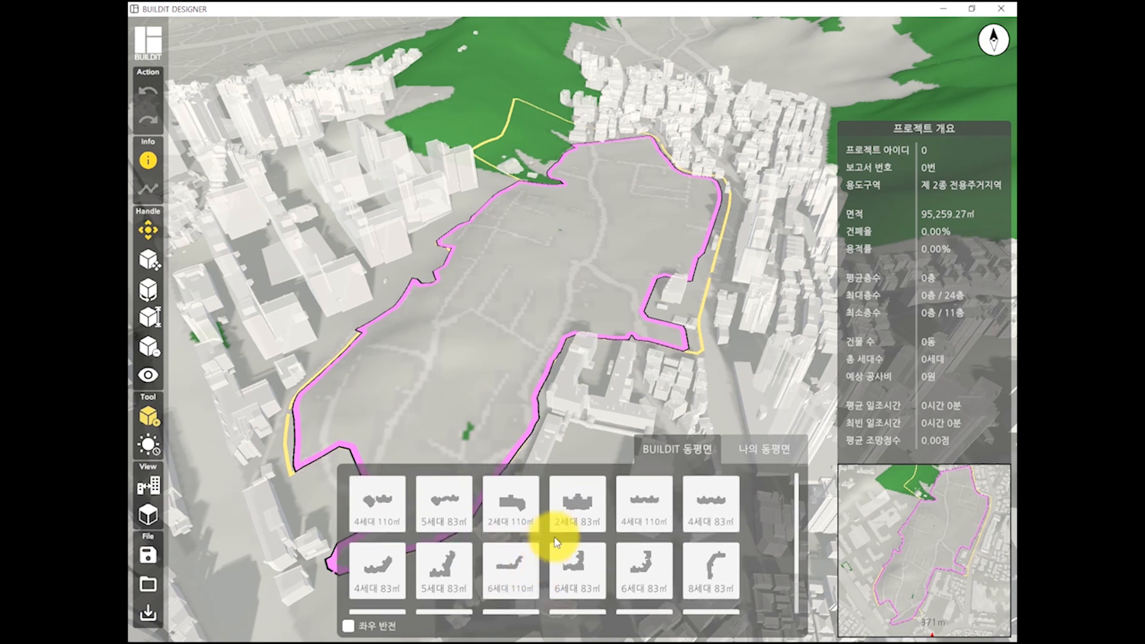
Add a 2세대 83㎡ building from the plan library to the west-central part of the site.
click(573, 498)
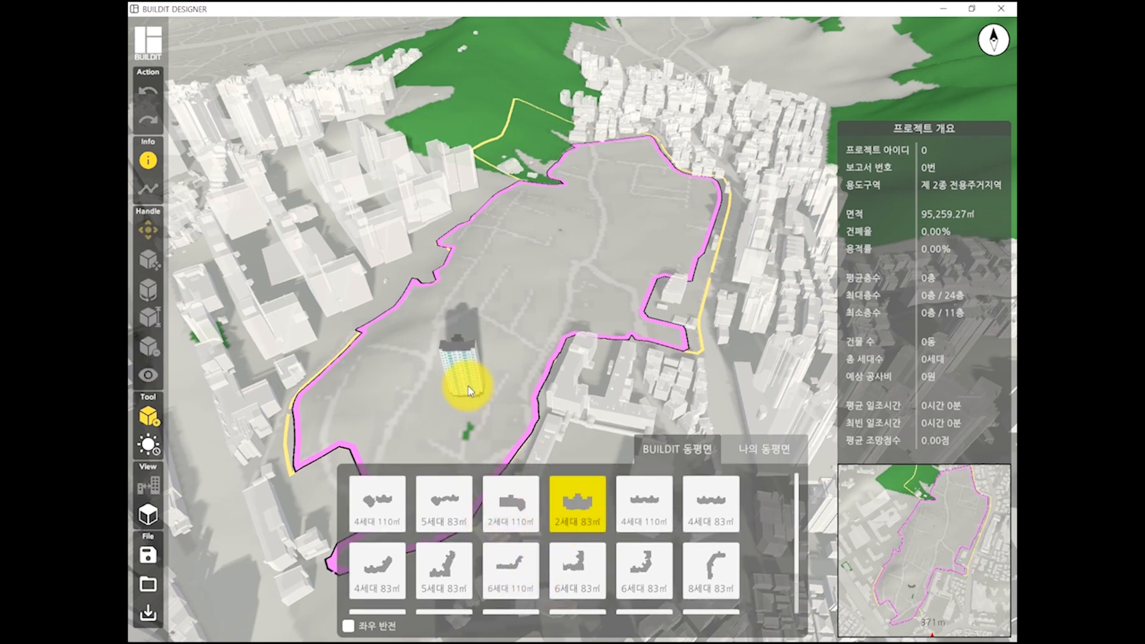
click(558, 505)
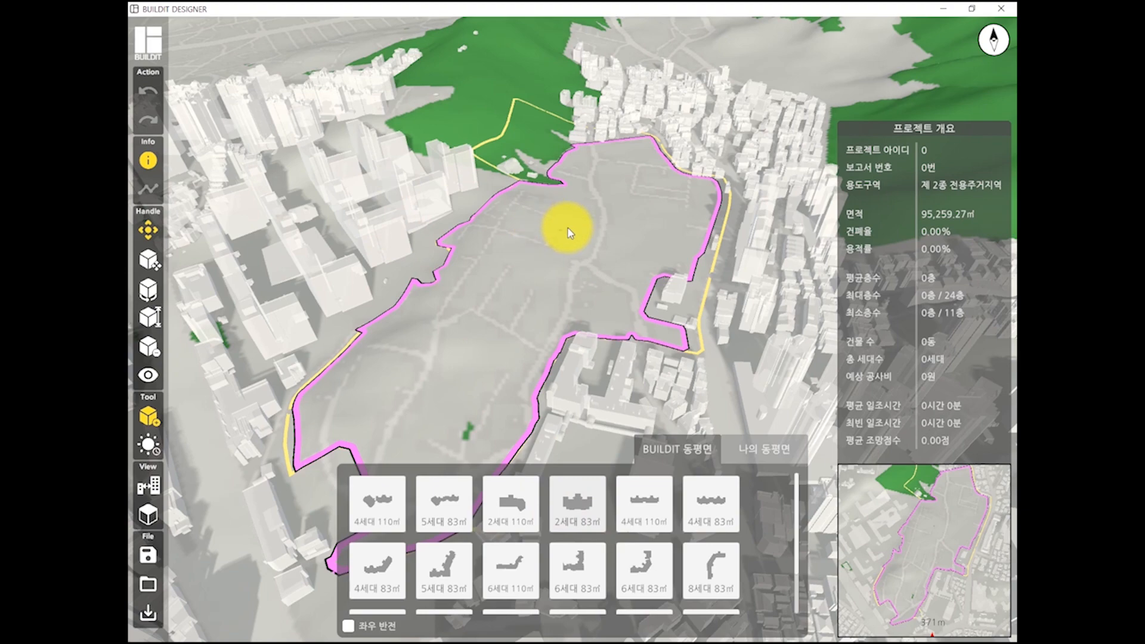
drag(567, 234, 567, 195)
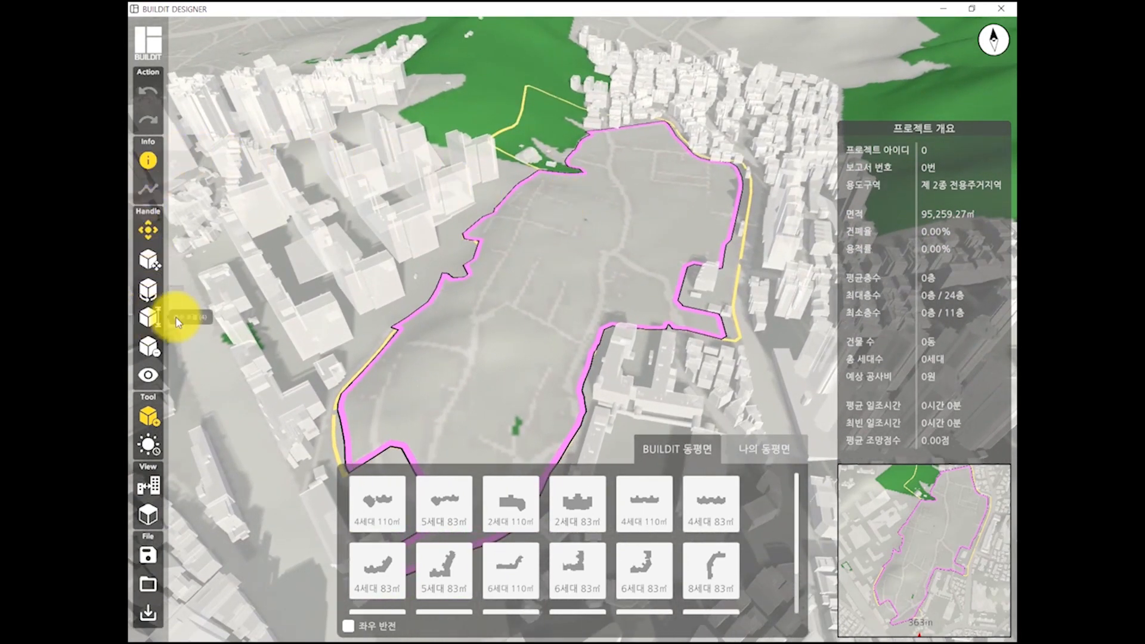
click(577, 519)
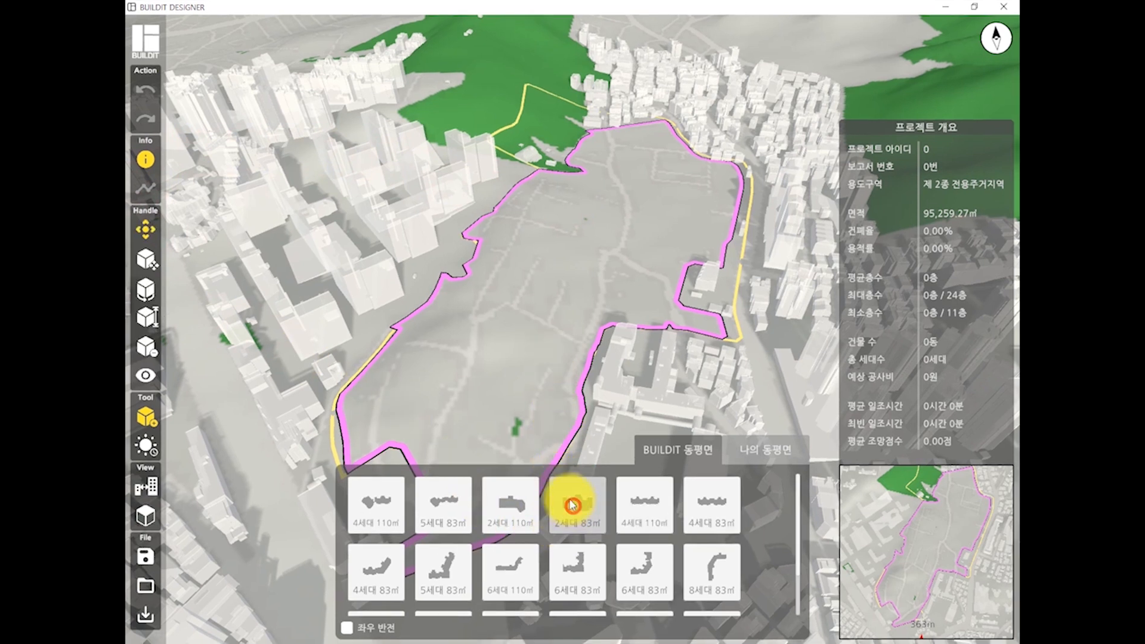
click(501, 346)
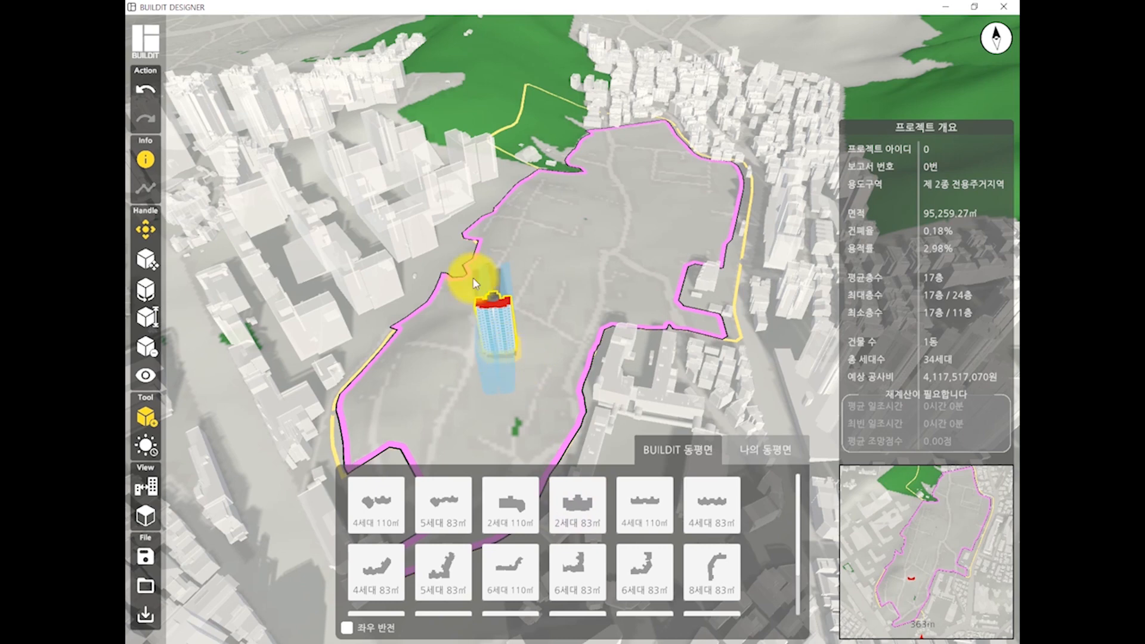
Add a 5세대 83㎡ building northeast of the 2세대 tower and close the plan library.
middle_drag(540, 357, 428, 330)
click(444, 505)
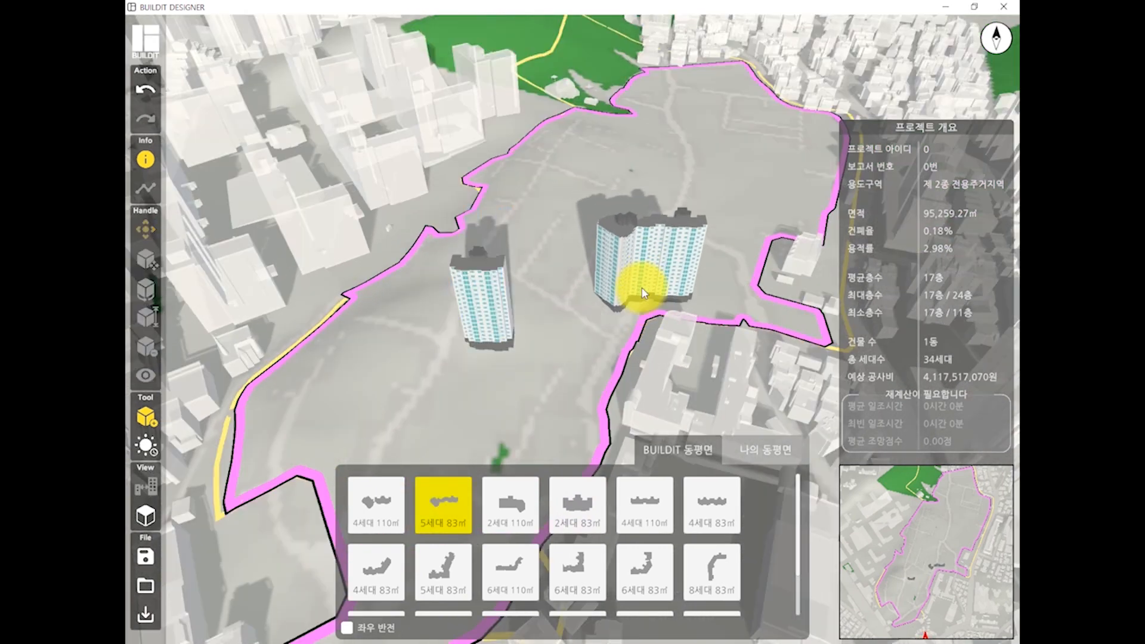
click(644, 270)
mouse_move(583, 321)
right_down()
mouse_move(605, 346)
mouse_move(567, 352)
right_up()
click(154, 414)
click(153, 418)
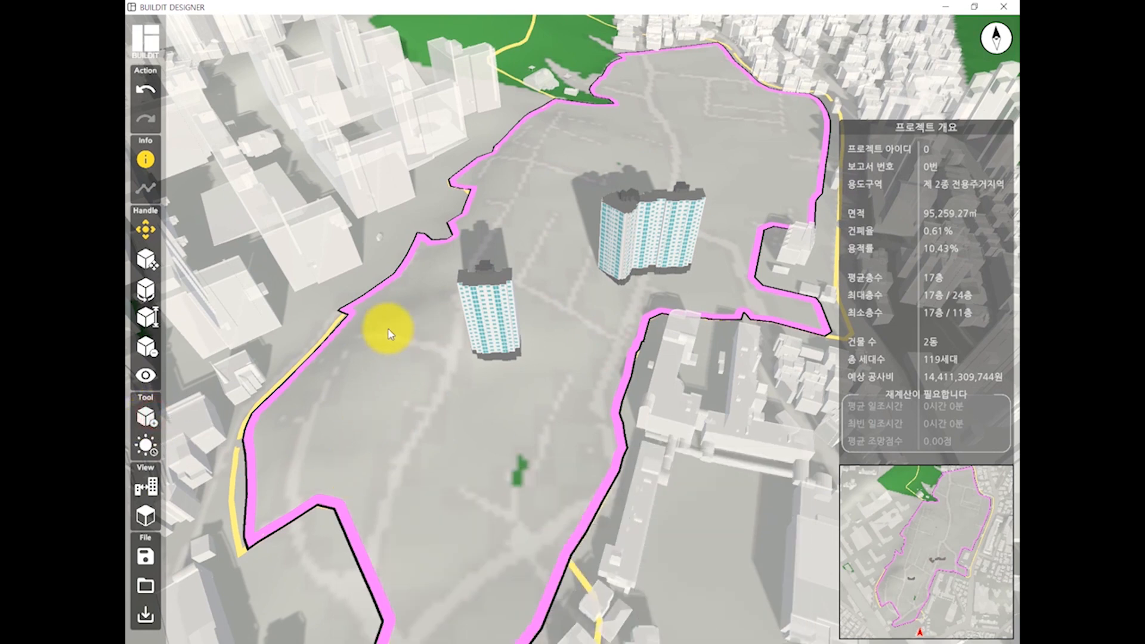
Move the 5세대 83㎡ building slightly west within the site and deselect it.
drag(348, 399, 458, 387)
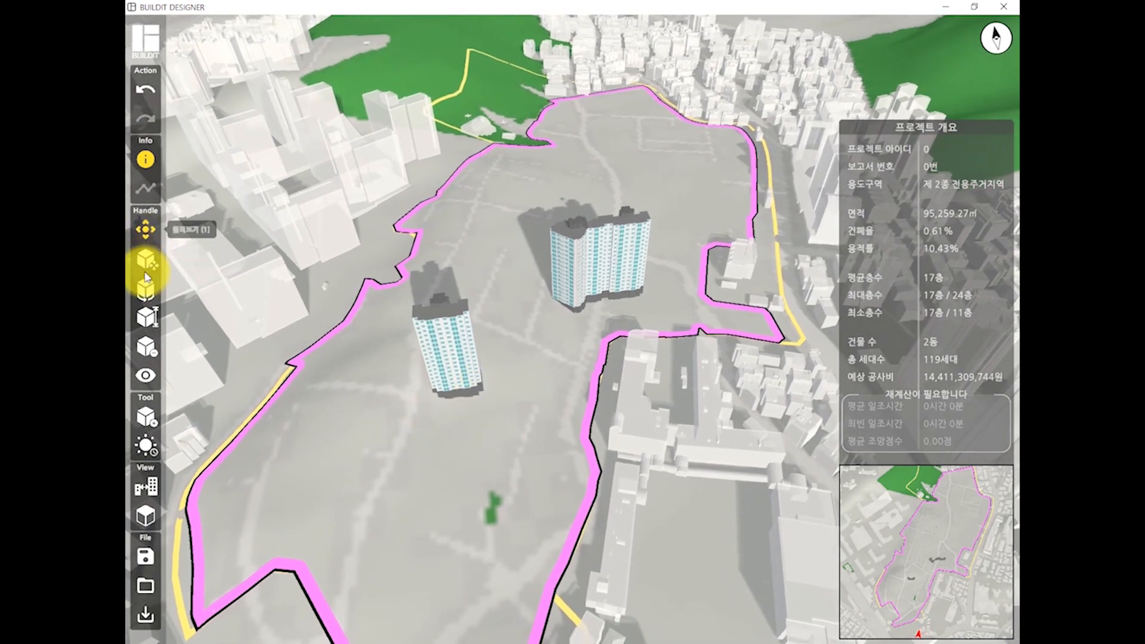
click(576, 300)
drag(576, 300, 508, 266)
click(460, 378)
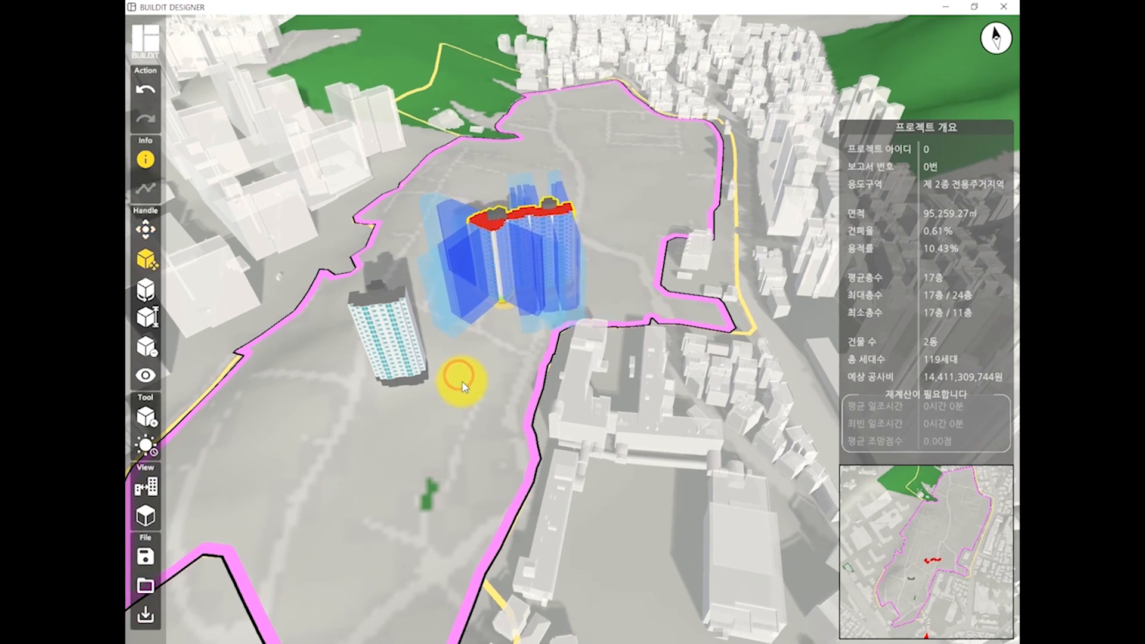
Select the 5세대 and 2세대 buildings together, then clear the multiple selection.
middle_drag(470, 335, 467, 349)
drag(418, 332, 418, 332)
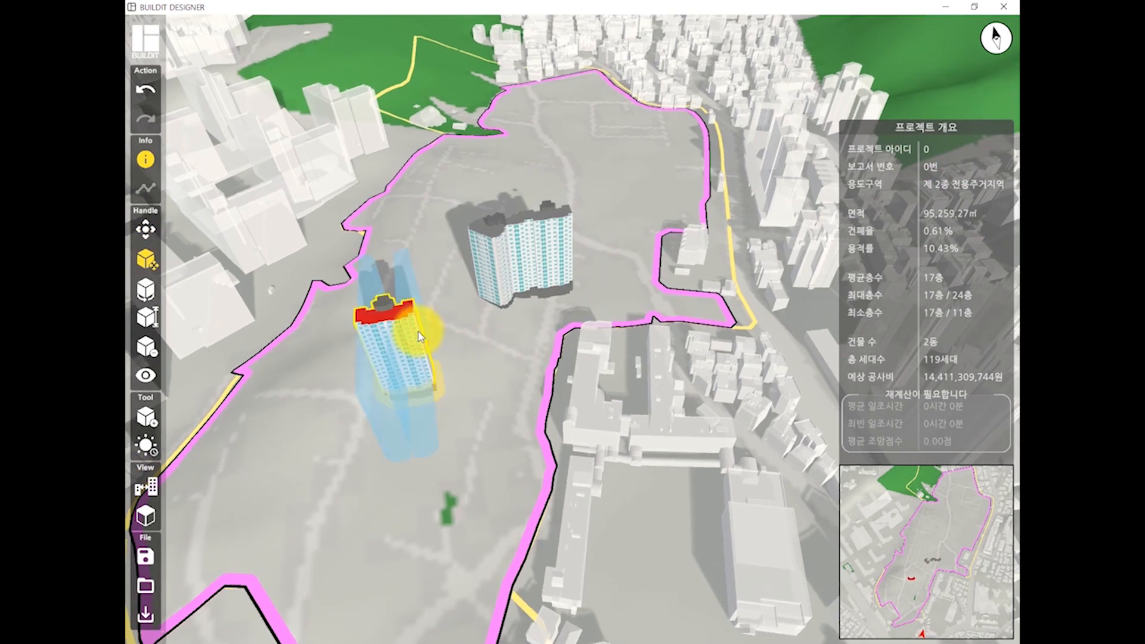
click(535, 229)
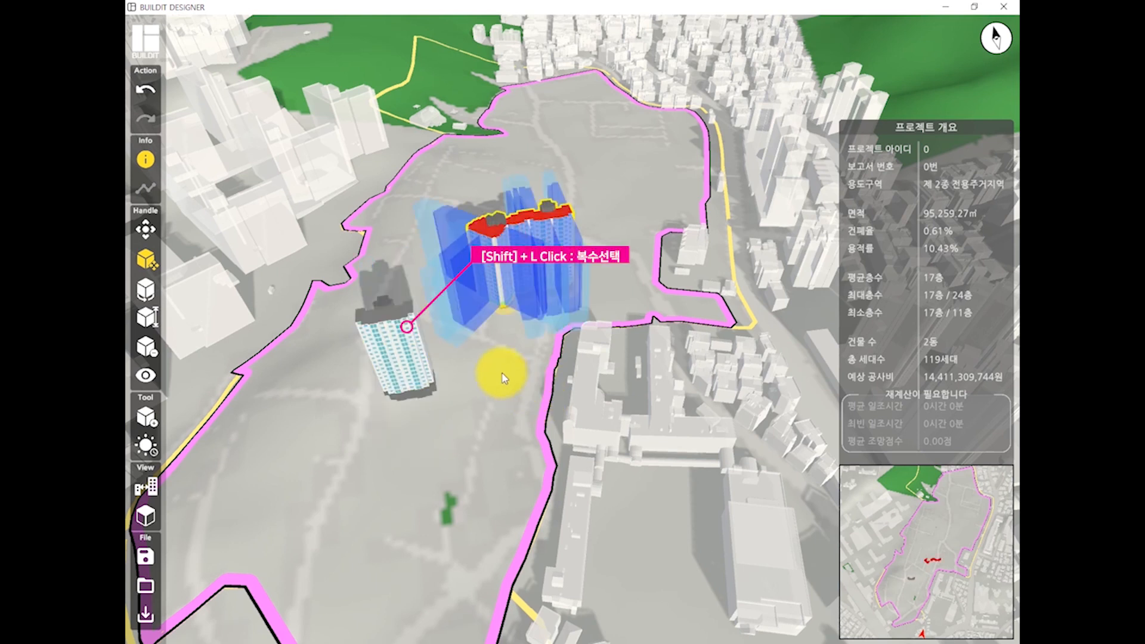
shift+click(403, 324)
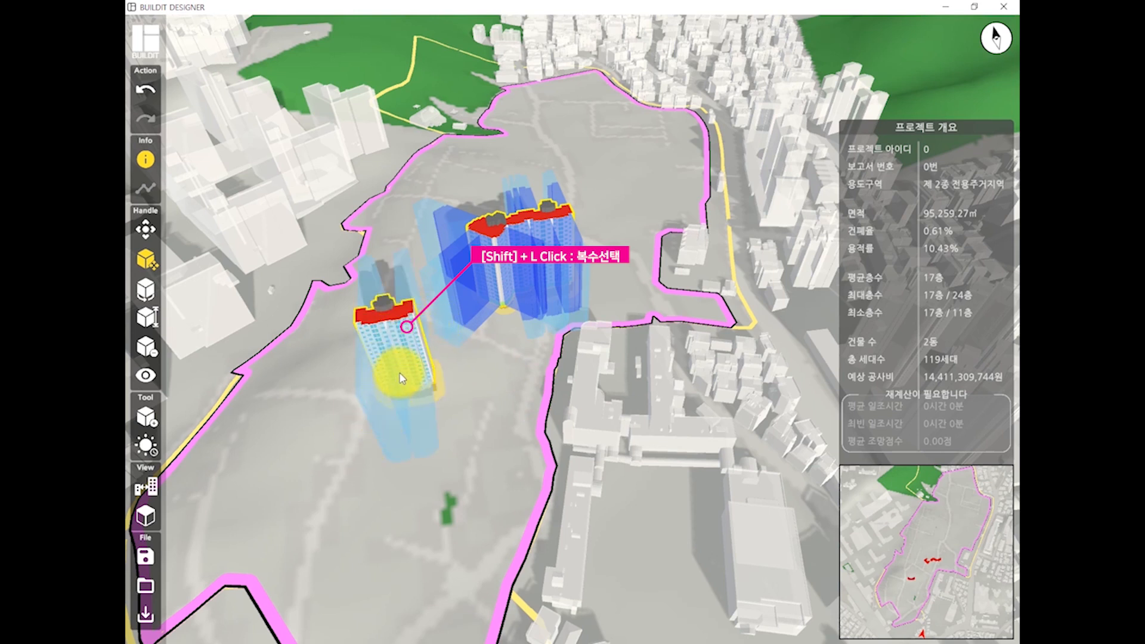
key(Escape)
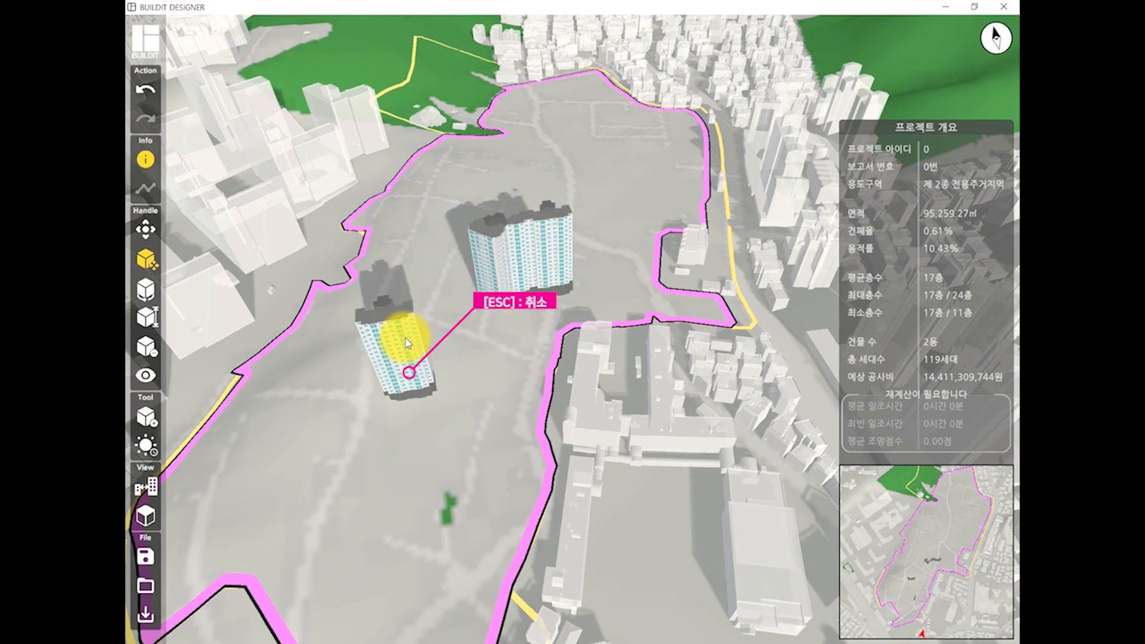
Move the 5세대 83㎡ building slightly north and deselect it.
click(388, 322)
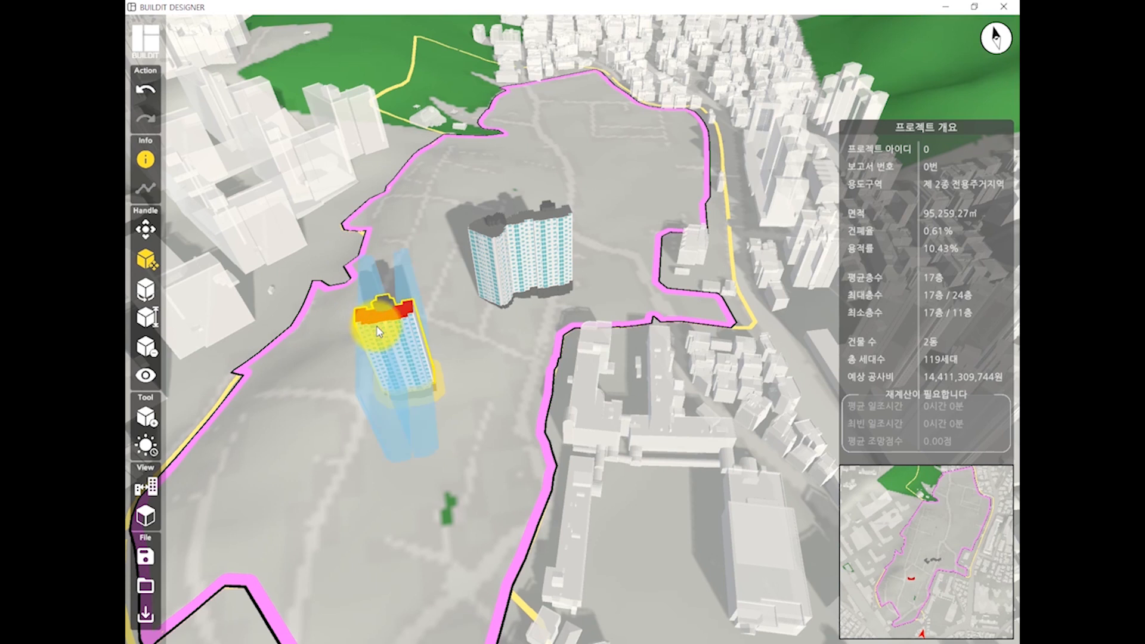
click(509, 277)
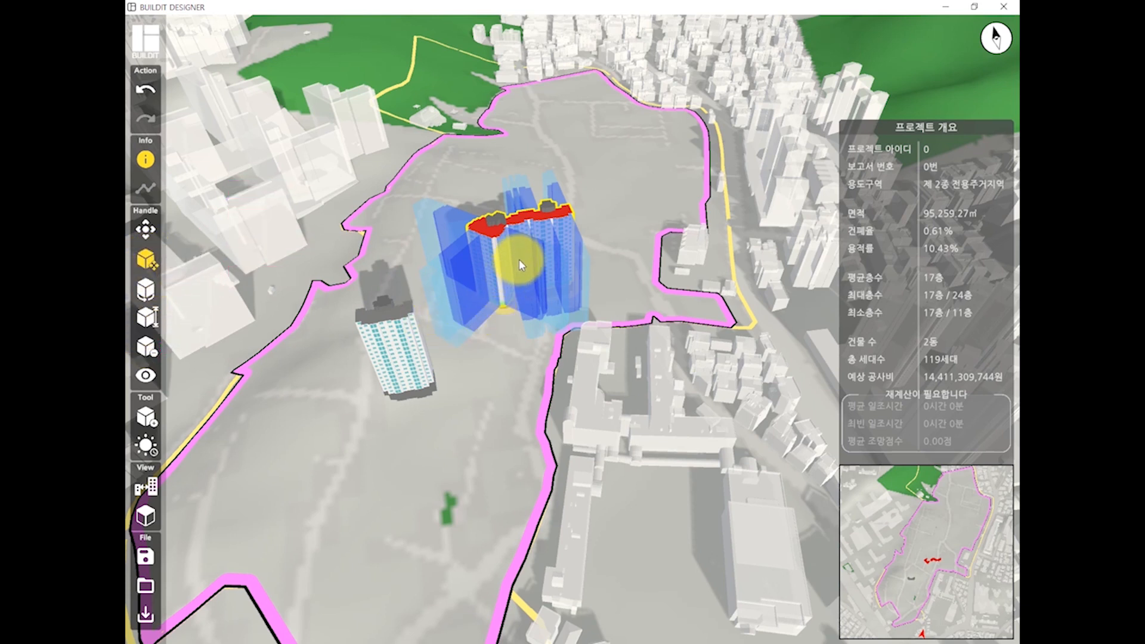
mouse_move(519, 259)
mouse_down()
mouse_move(521, 228)
mouse_move(544, 204)
mouse_move(524, 240)
mouse_up()
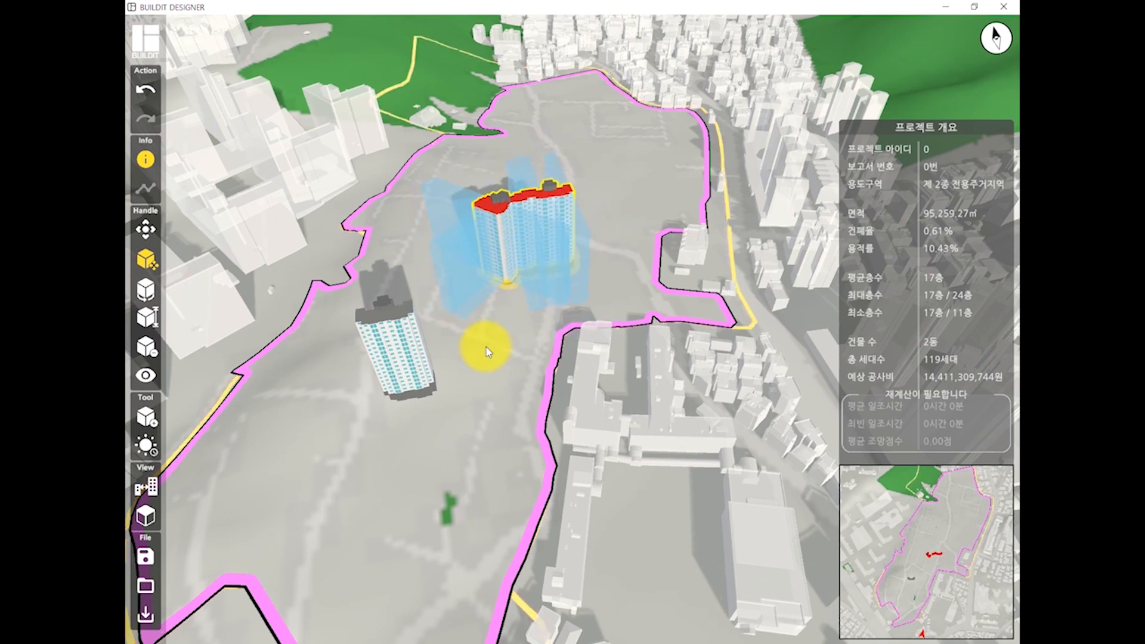
click(479, 365)
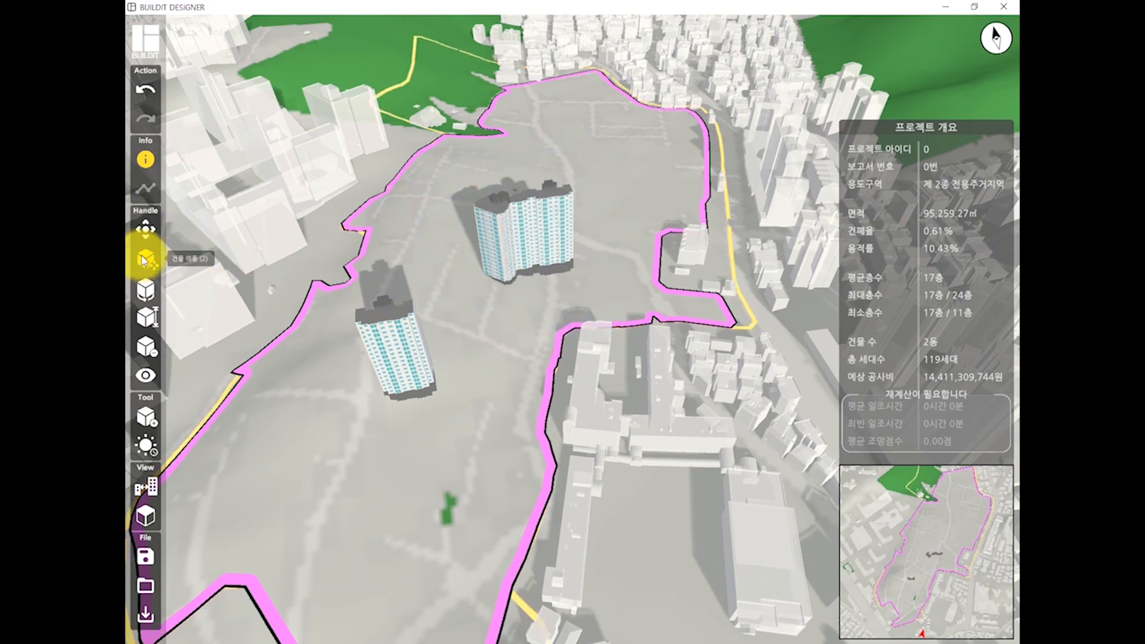
Move the 2세대 83㎡ tower slightly southeast and deselect it.
click(394, 354)
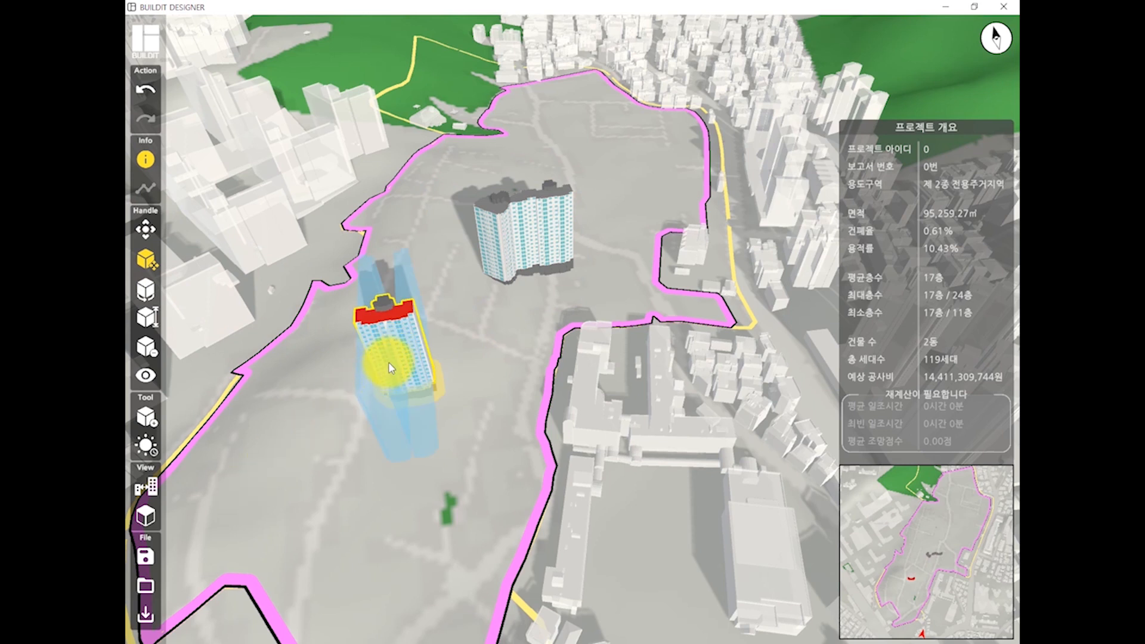
mouse_move(394, 365)
mouse_down()
mouse_move(401, 337)
mouse_move(410, 378)
mouse_up()
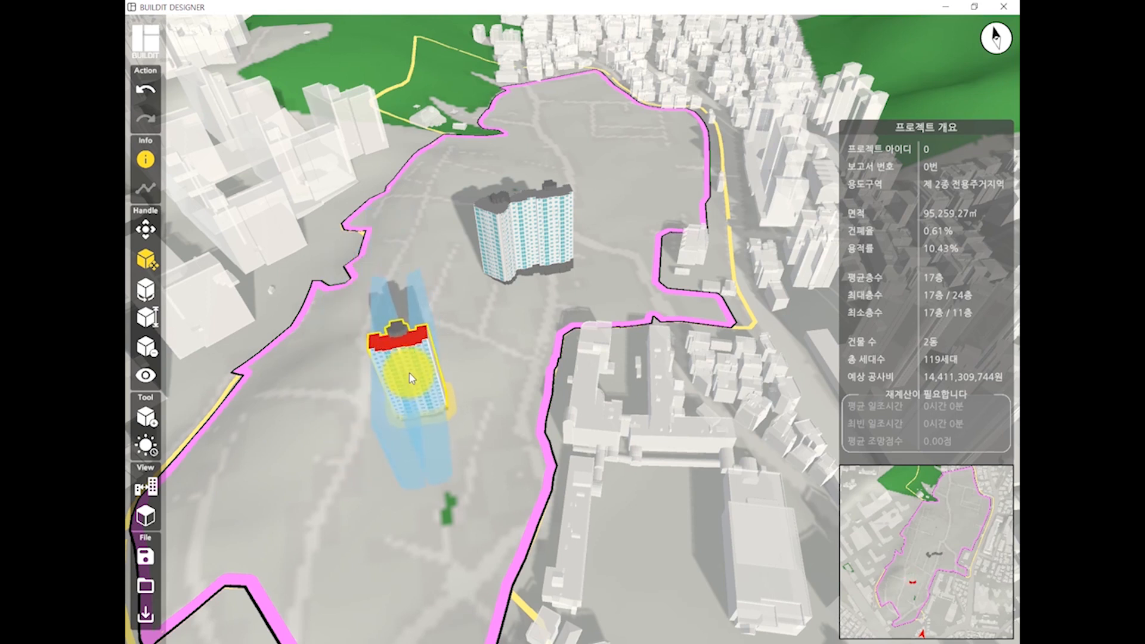
click(317, 347)
Try rotating the 2세대 83㎡ tower with building rotation (건물 회전).
click(146, 291)
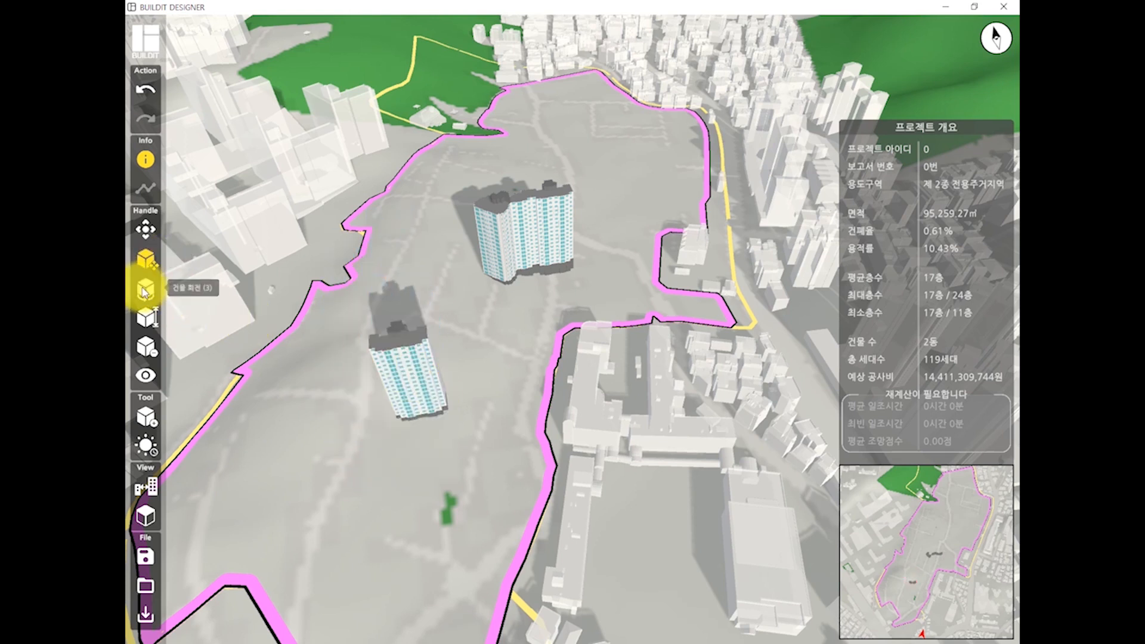
click(388, 373)
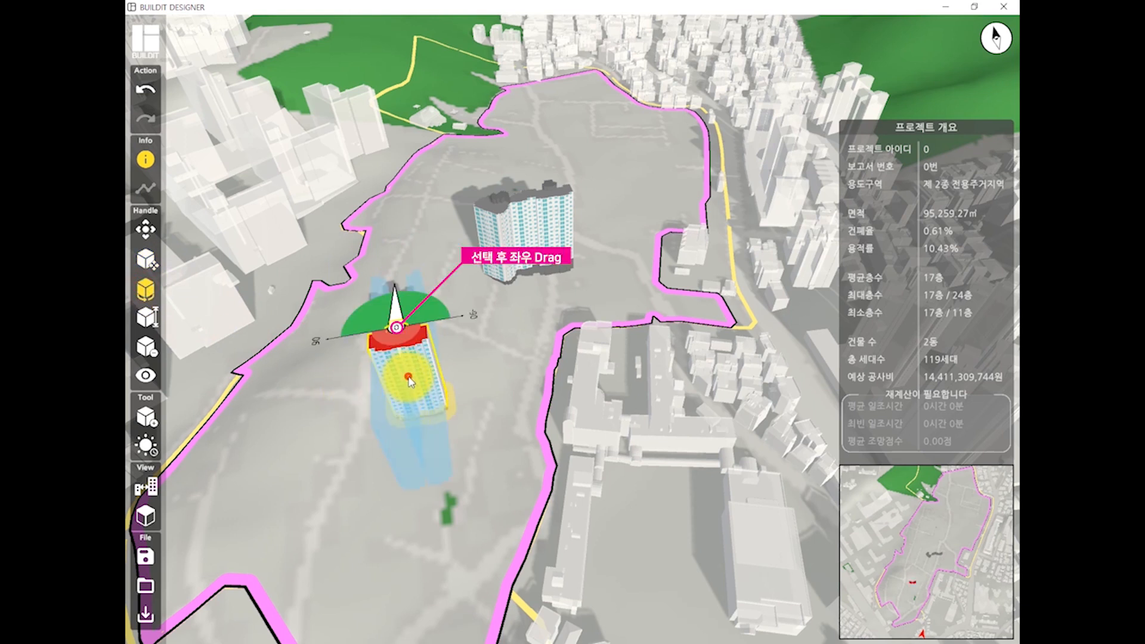
drag(408, 380, 439, 373)
click(524, 232)
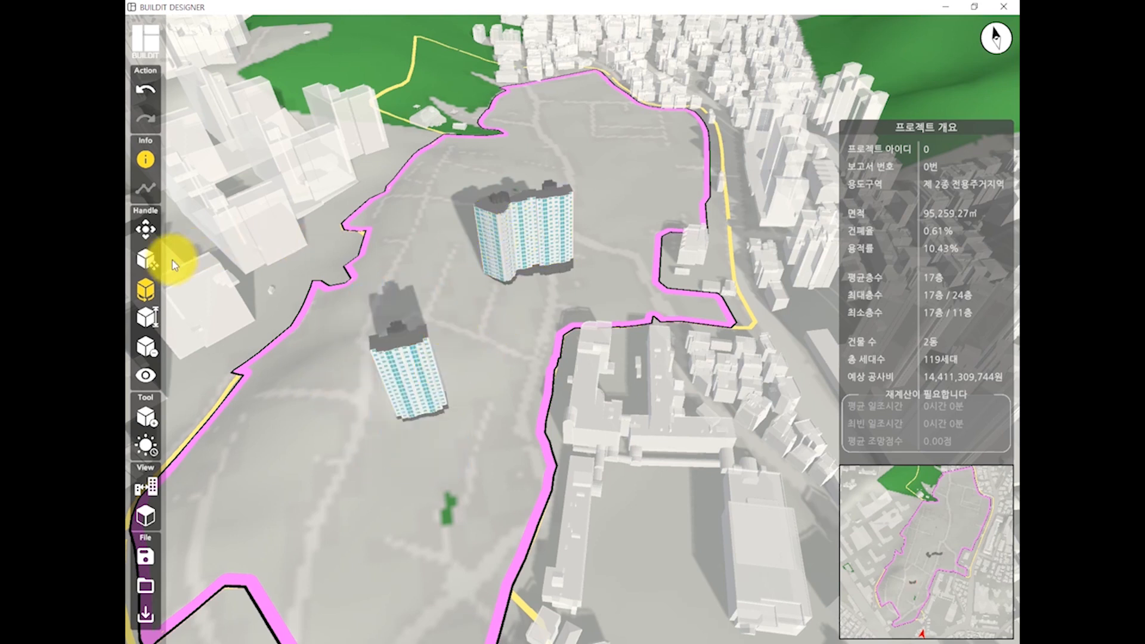
Try adjusting the height of the 2세대 83㎡ tower.
click(145, 318)
click(416, 389)
drag(416, 389, 376, 377)
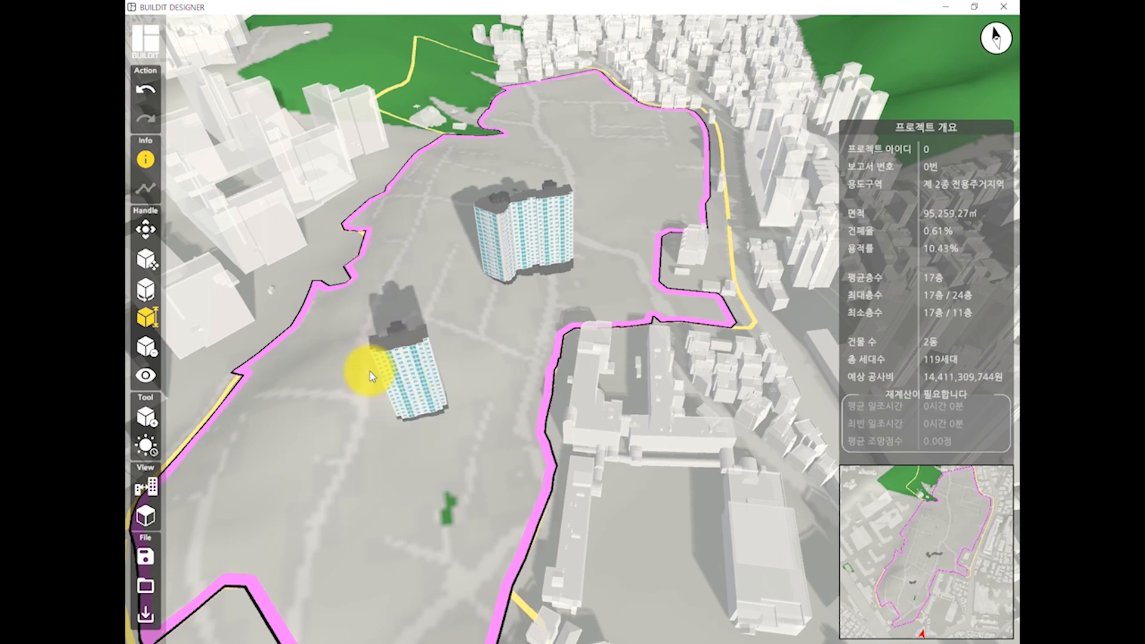
Delete the 2세대 83㎡ tower with the building removal tool, confirm it, and undo the deletion.
click(146, 348)
click(400, 367)
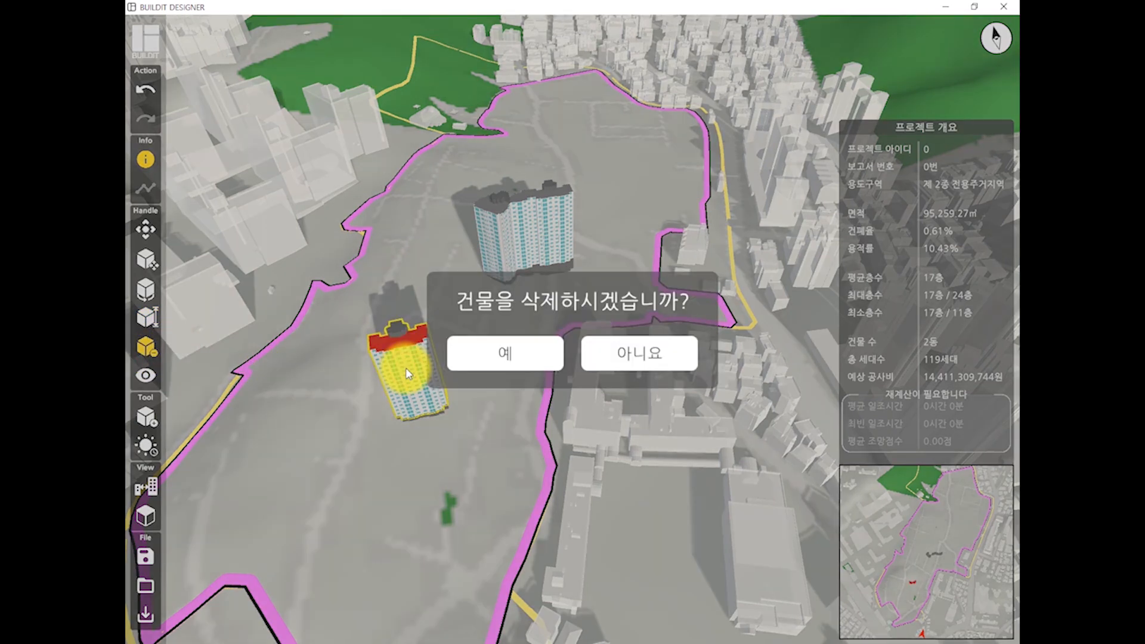
click(511, 351)
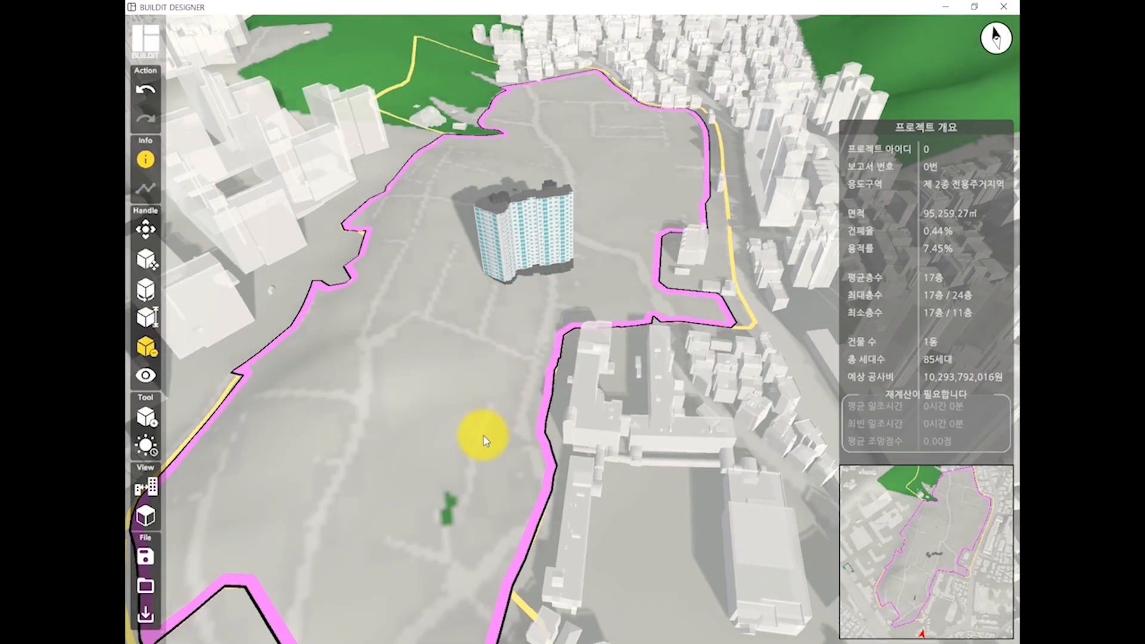
key(ctrl+z)
Delete the selected 2세대 83㎡ tower again, then undo, redo and undo that deletion.
click(398, 401)
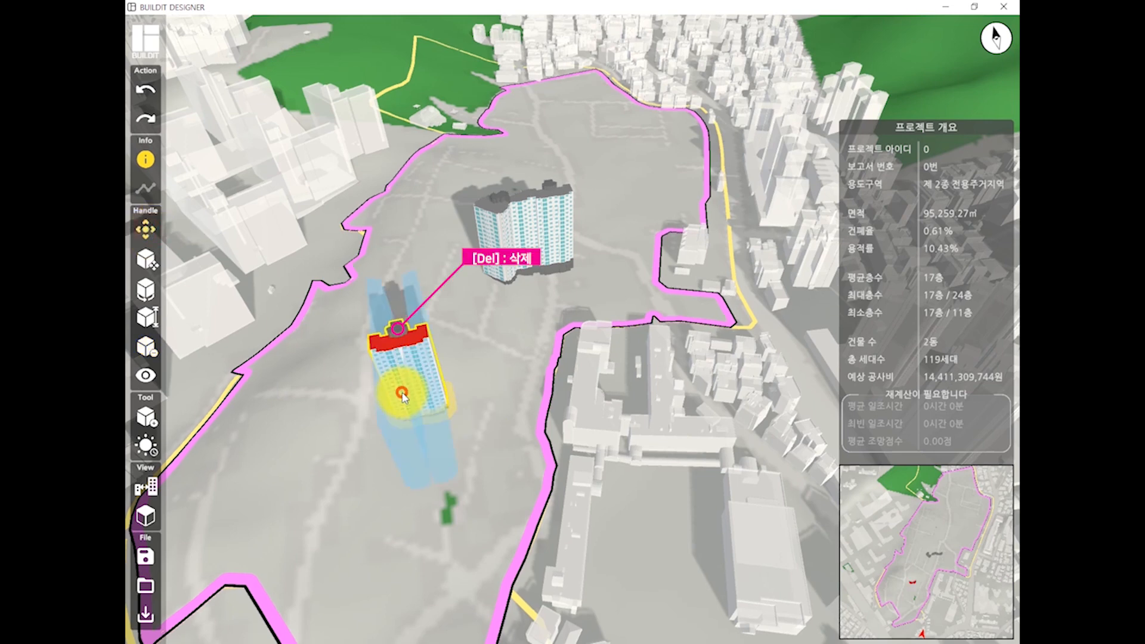
key(Delete)
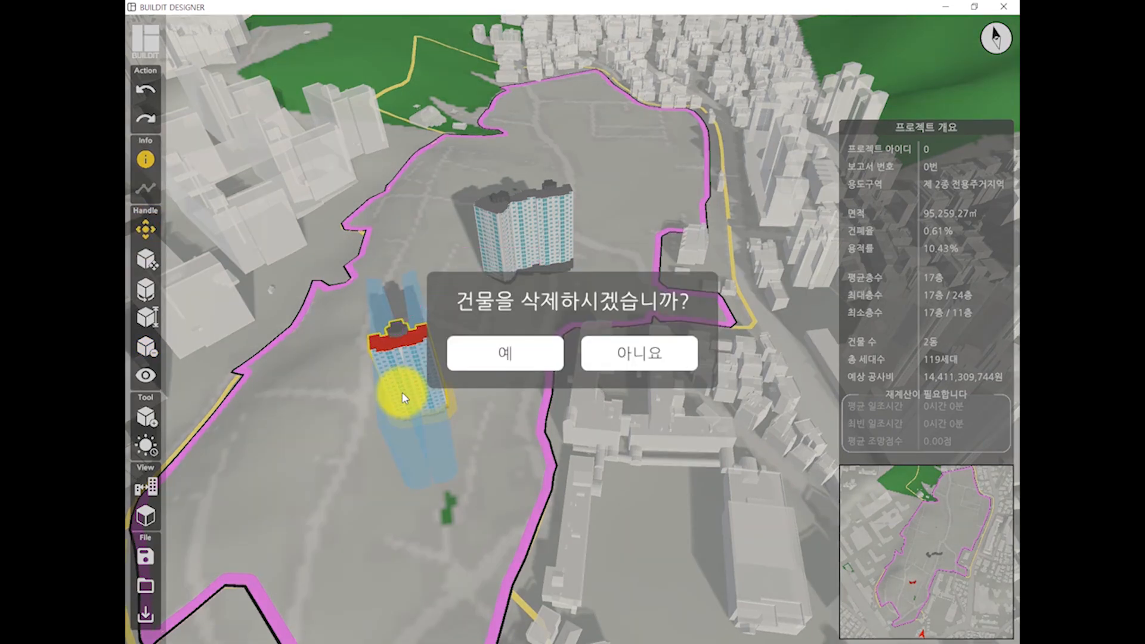
key(Return)
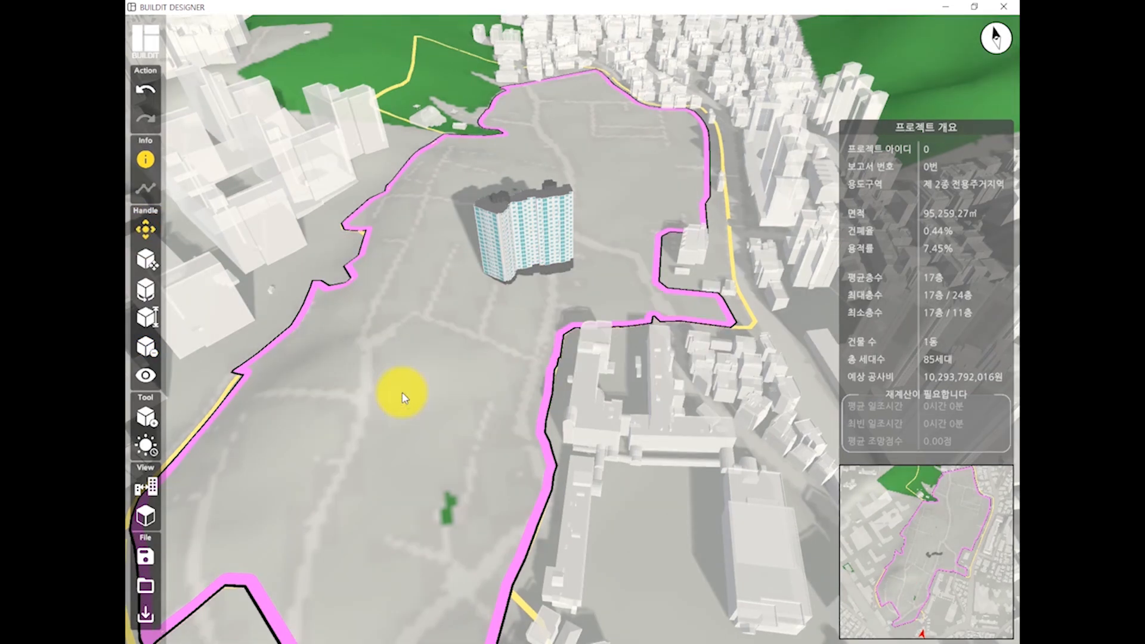
key(ctrl+z)
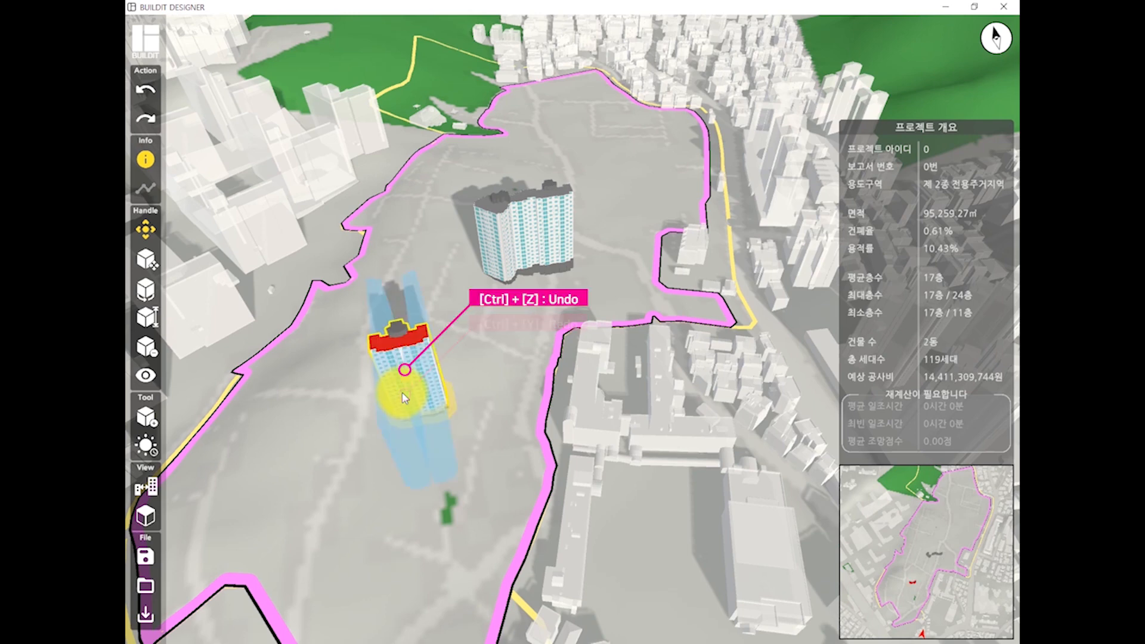
key(ctrl+y)
key(ctrl+z)
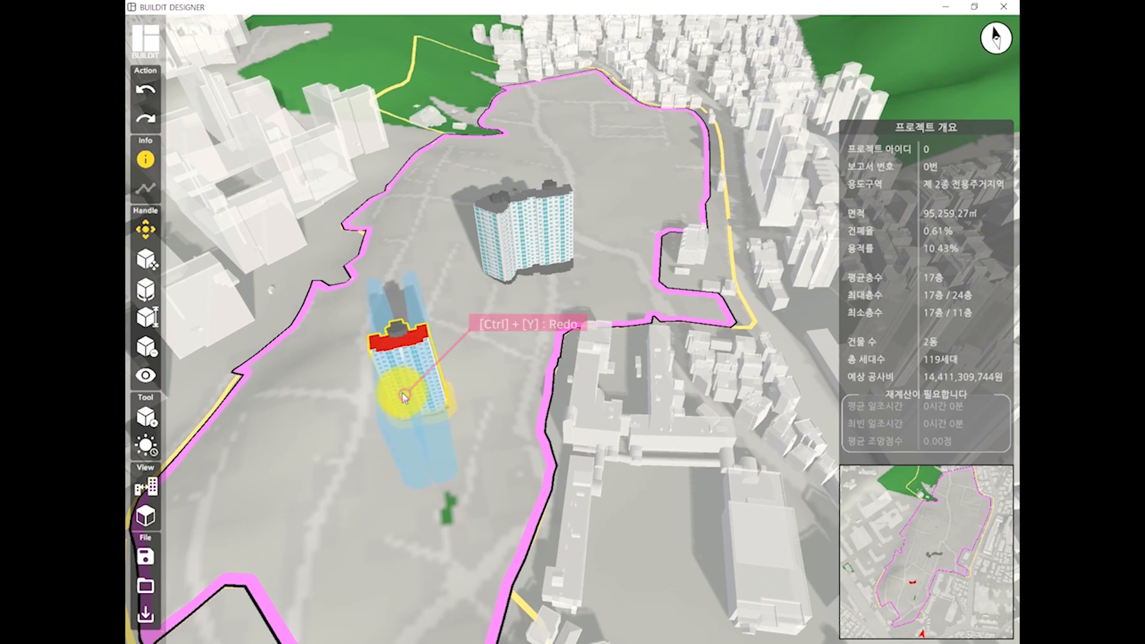
Set the winter solstice (동지) sun time to 13:30 to see the buildings' shadows.
middle_drag(409, 436, 396, 429)
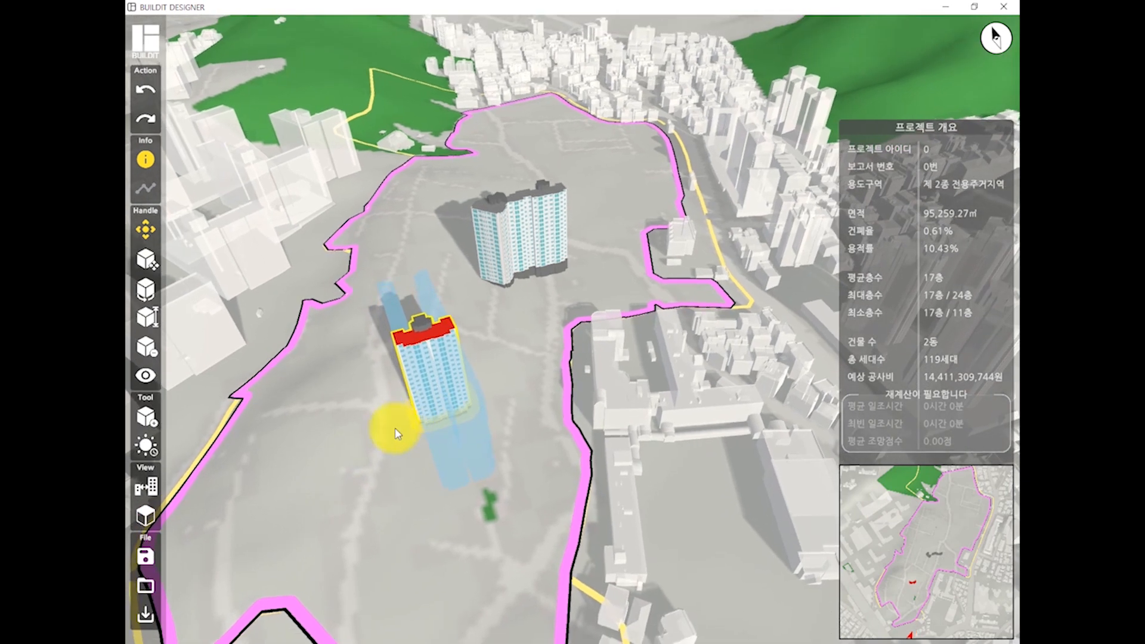
click(147, 450)
mouse_move(576, 589)
mouse_down()
mouse_move(537, 610)
mouse_move(585, 591)
mouse_up()
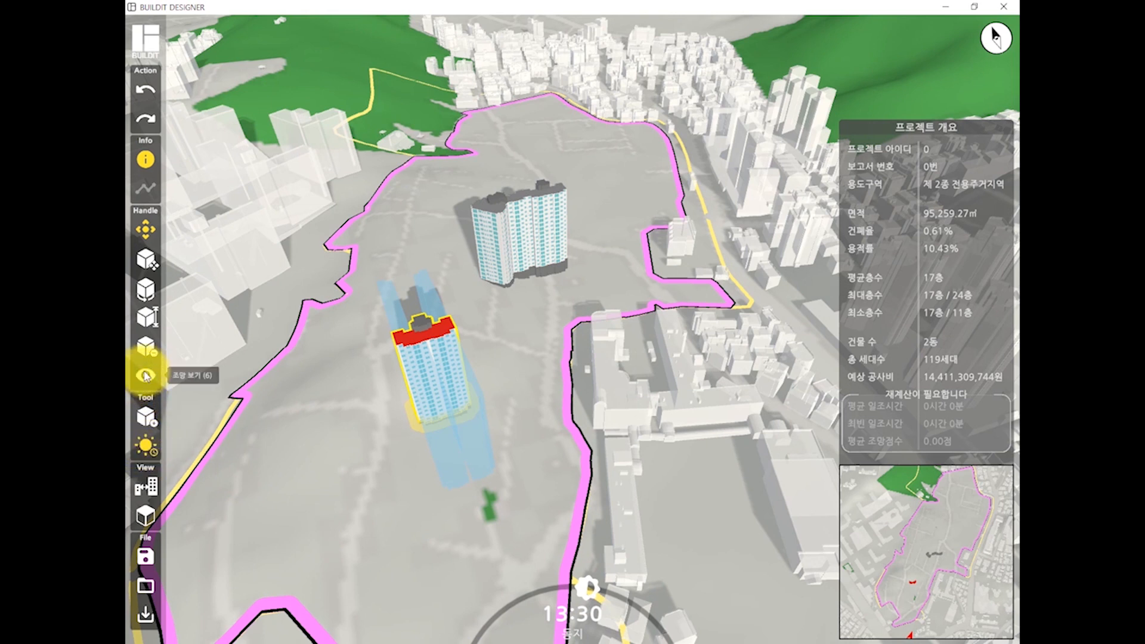
Run the collision area check (충돌 영역 검사) on both buildings to examine their separation distances.
click(153, 488)
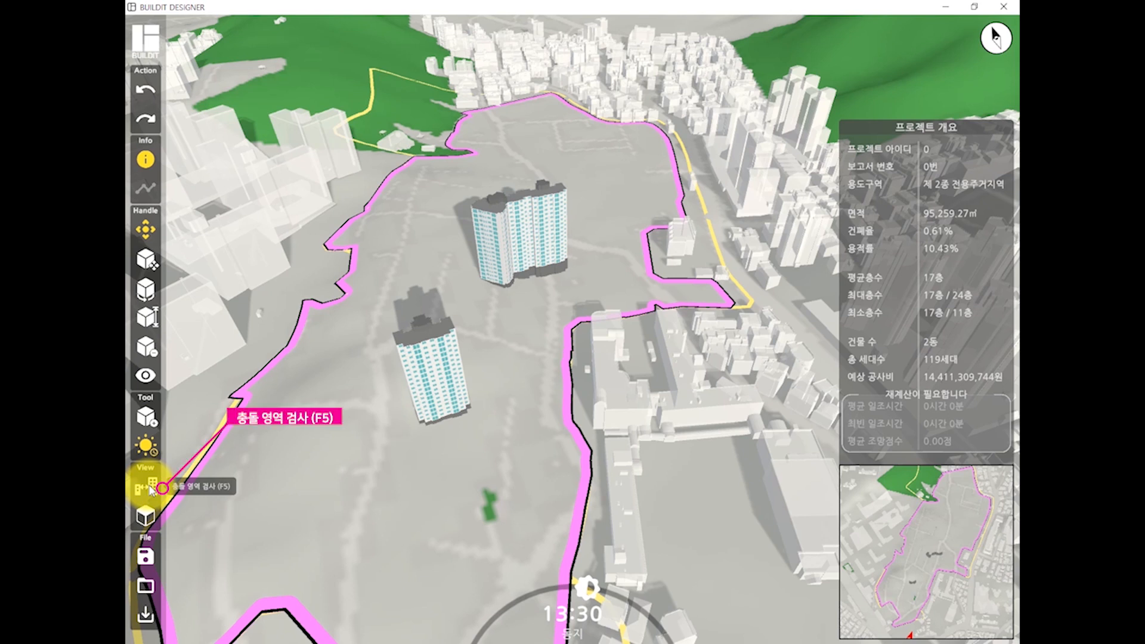
click(404, 461)
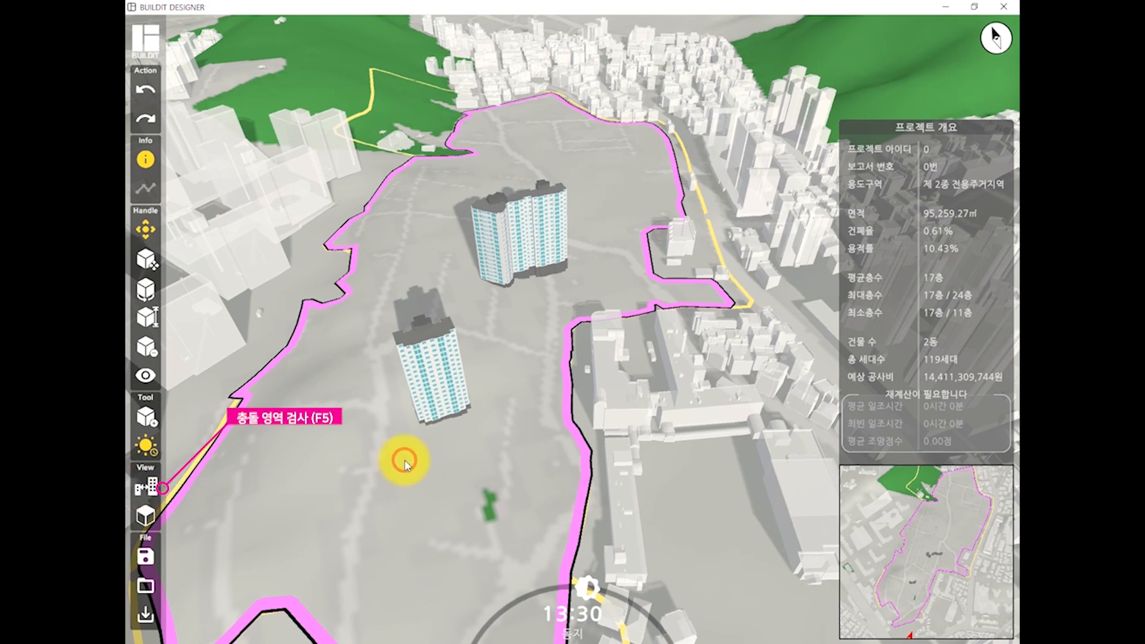
key(F5)
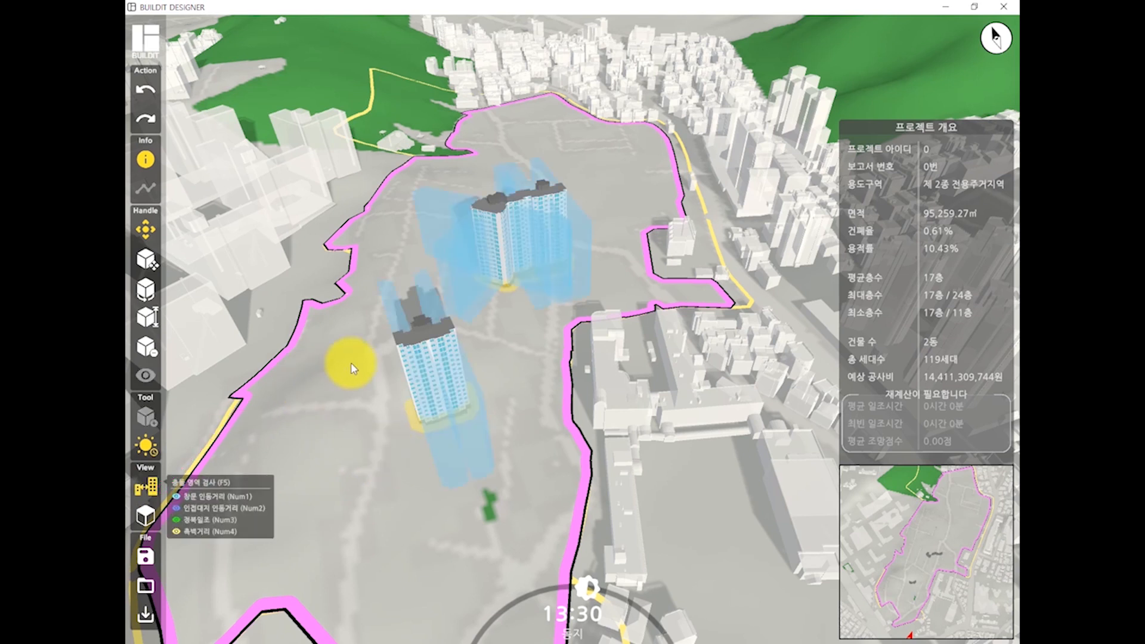
Move the 2세대 83㎡ tower east, close to the site boundary, to examine its adjacent-lot distance zones.
click(410, 339)
click(420, 349)
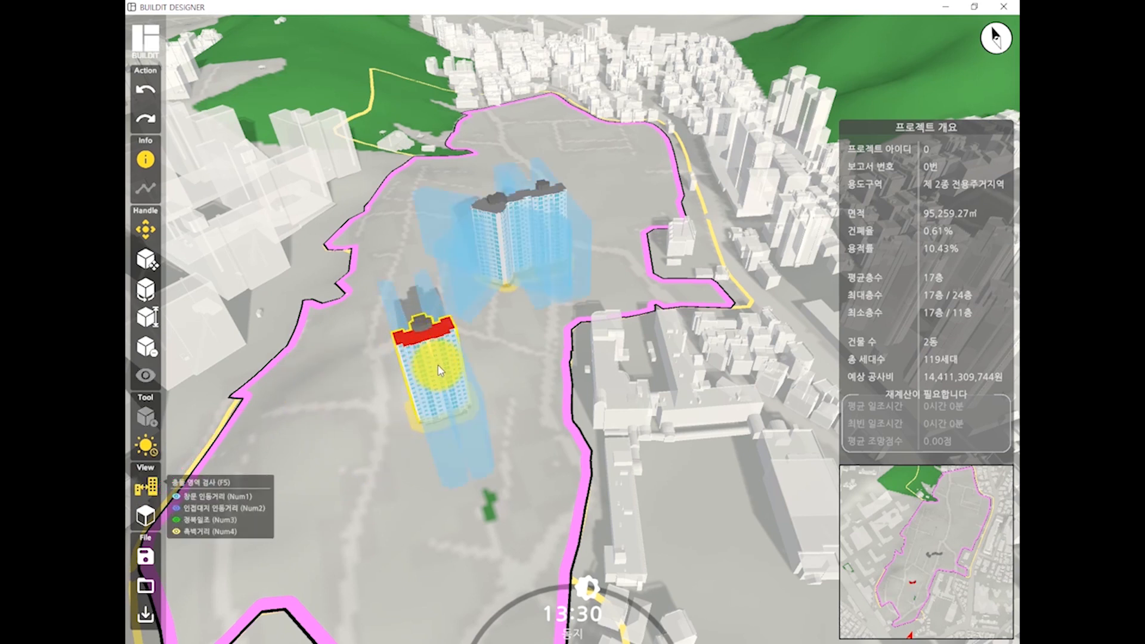
drag(435, 359, 500, 370)
scroll(594, 473, up, 3)
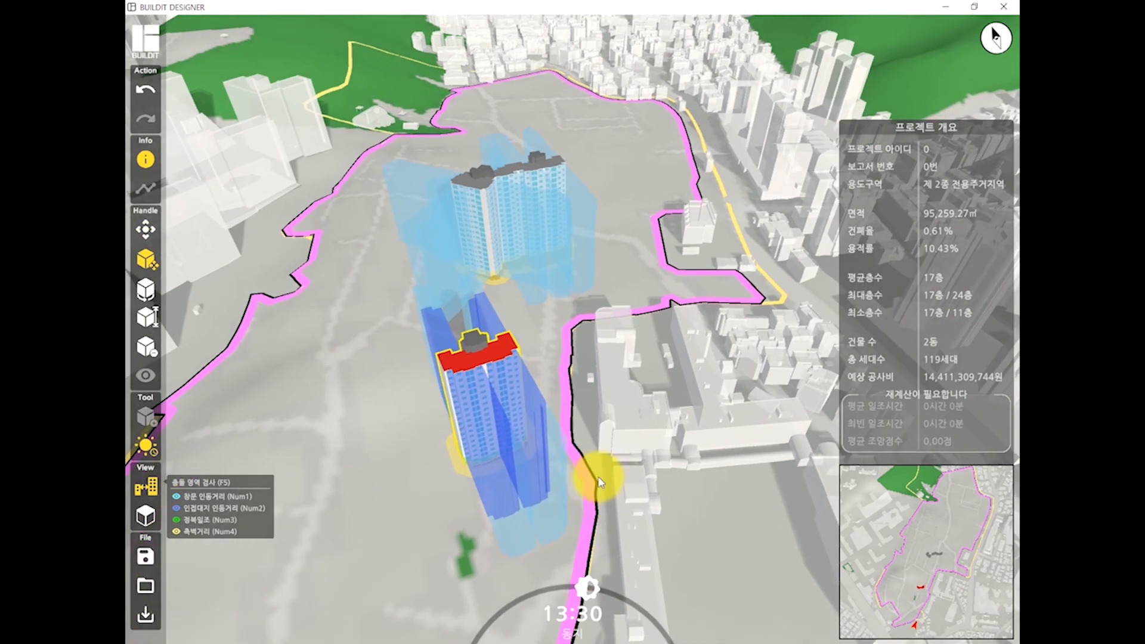
right_drag(570, 483, 368, 481)
middle_drag(491, 304, 529, 209)
right_drag(588, 356, 453, 396)
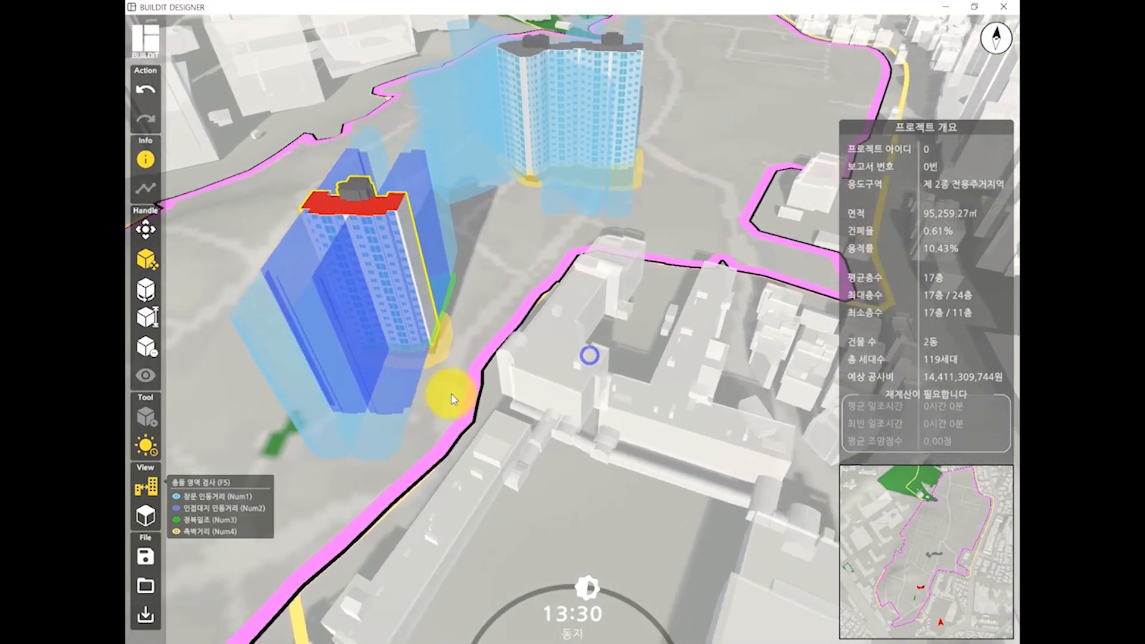
Shift the 2세대 83㎡ tower slightly west and examine its collision check zones up close.
right_drag(504, 312, 498, 340)
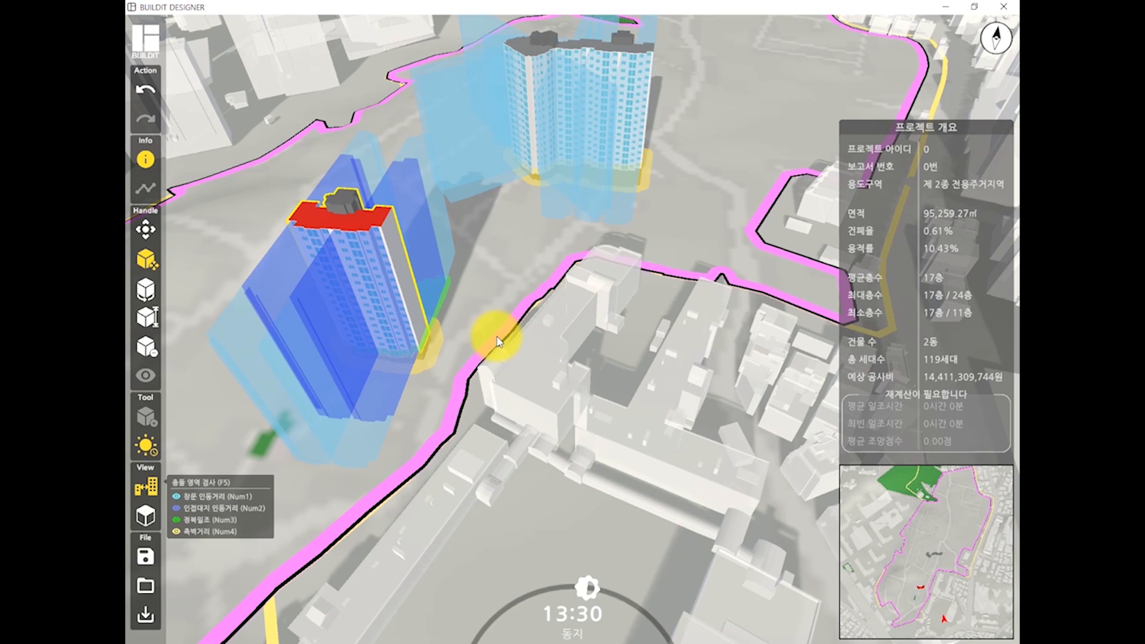
drag(497, 342, 396, 524)
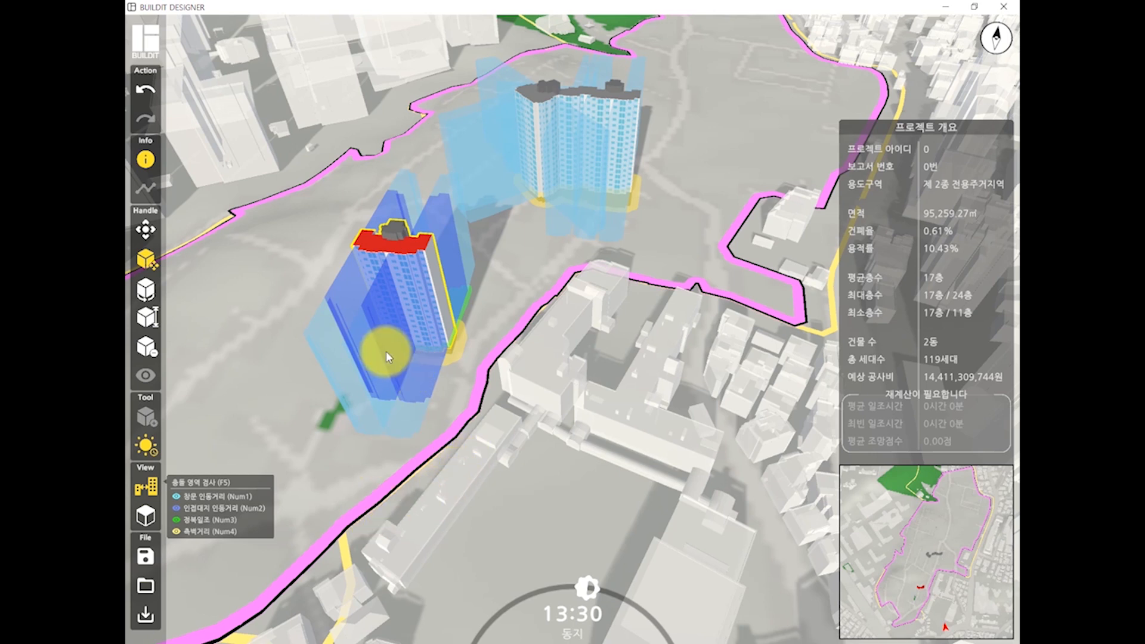
mouse_move(428, 302)
mouse_down()
mouse_move(431, 293)
mouse_move(412, 298)
mouse_up()
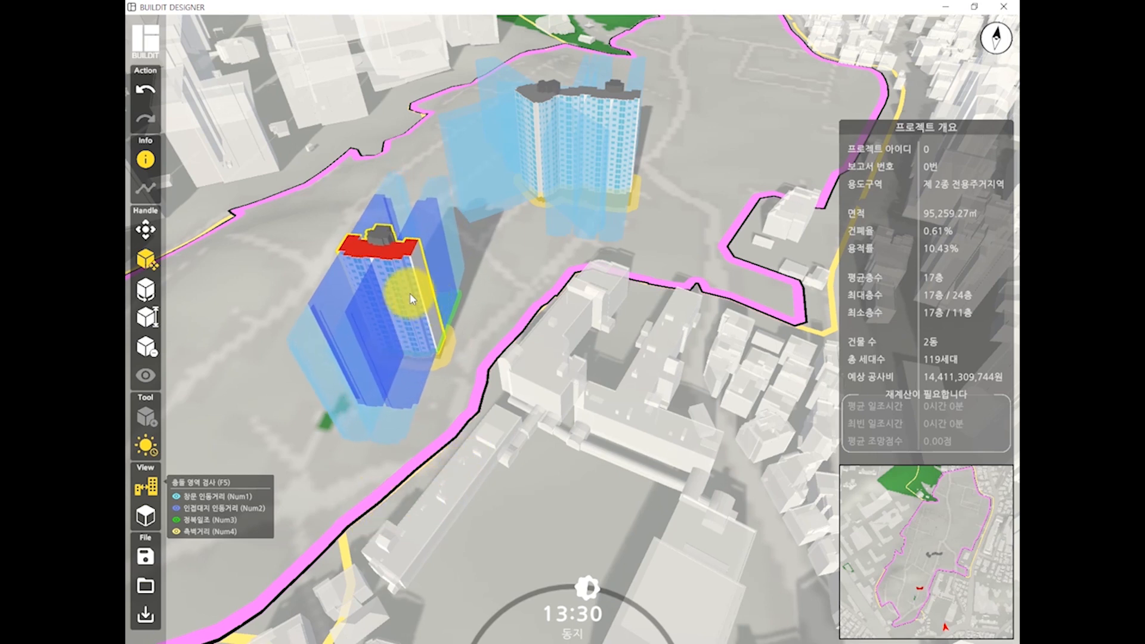
scroll(410, 300, up, 3)
middle_drag(531, 313, 662, 319)
scroll(460, 360, up, 2)
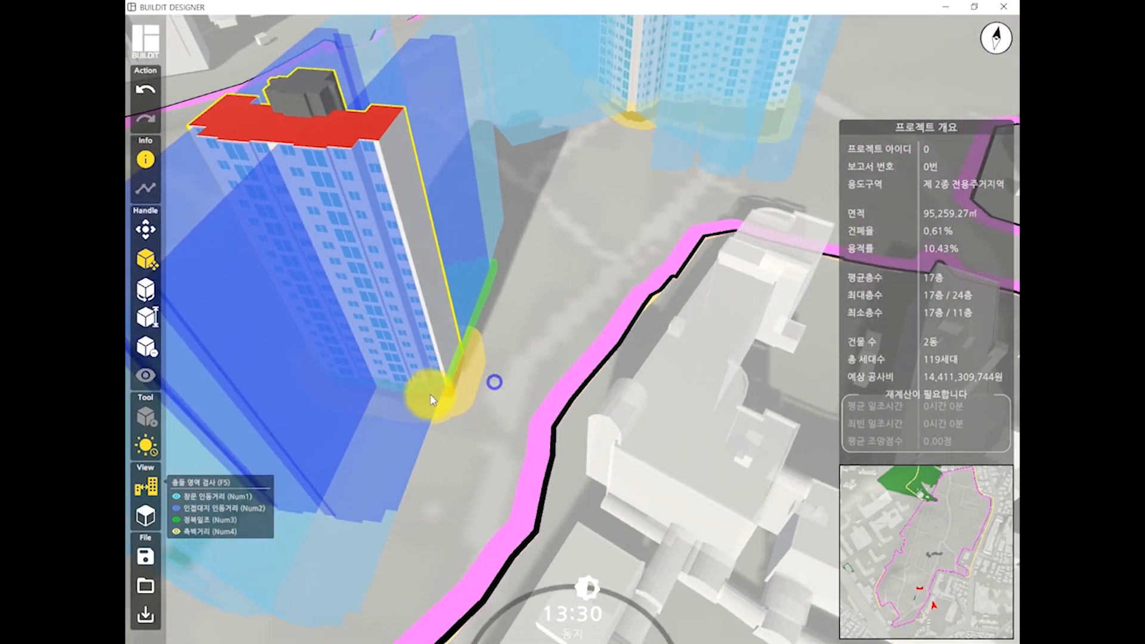
right_drag(431, 394, 526, 330)
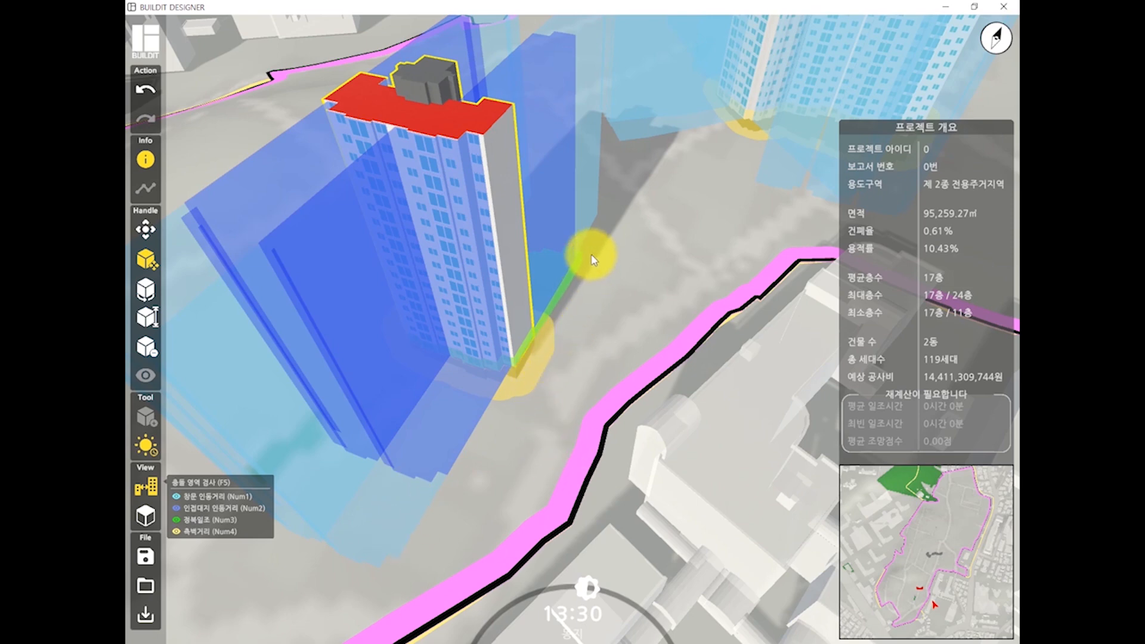
right_drag(534, 307, 564, 412)
scroll(600, 381, down, 3)
middle_drag(601, 386, 565, 442)
In the top view, rotate the 2세대 83㎡ tower about 33° clockwise, then return to the 3D view and deselect it.
key(F6)
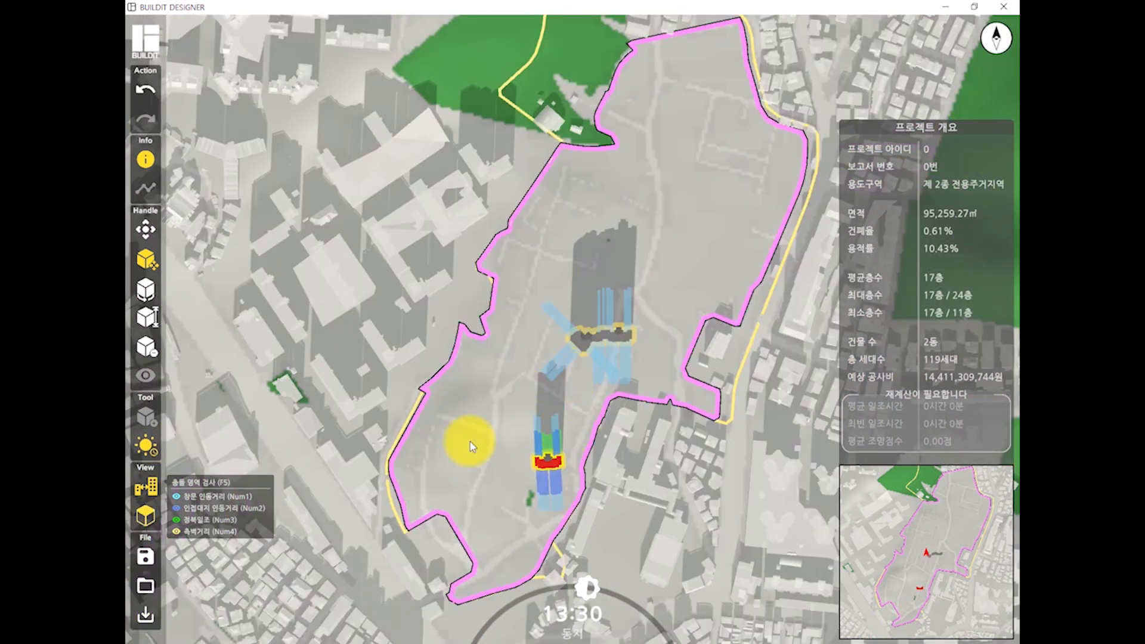
scroll(470, 441, up, 3)
key(e)
drag(545, 526, 416, 492)
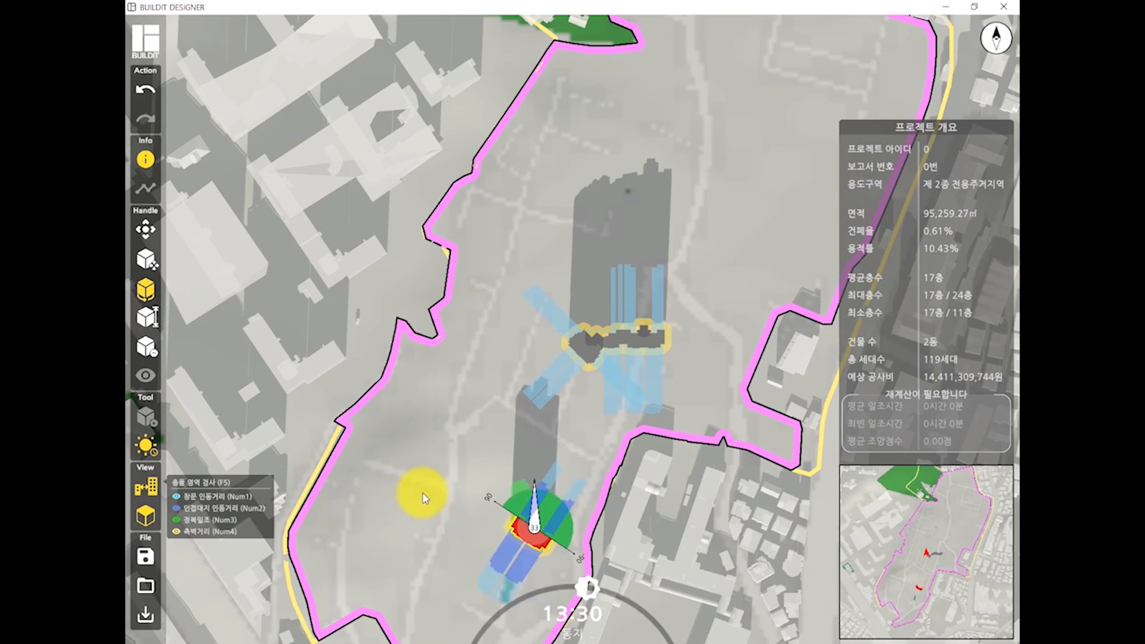
key(F6)
click(557, 506)
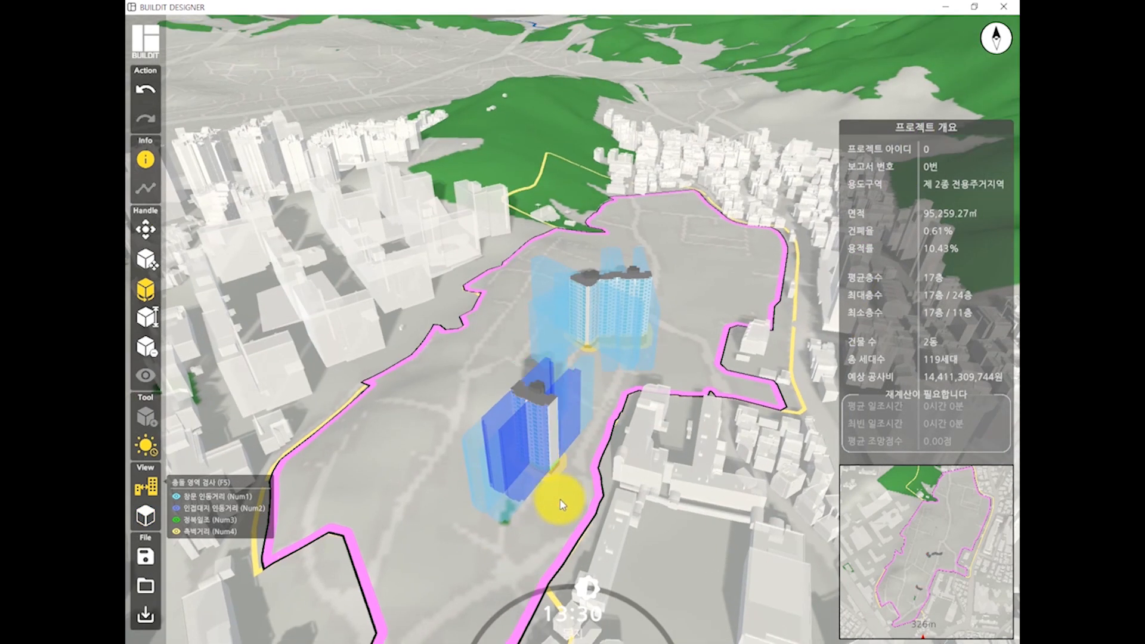
Examine the rotated tower's north sunlight (정북일조), adjacent-lot distance, between-building distance and side-wall distance zones from several angles.
right_drag(567, 495, 501, 527)
drag(503, 531, 494, 386)
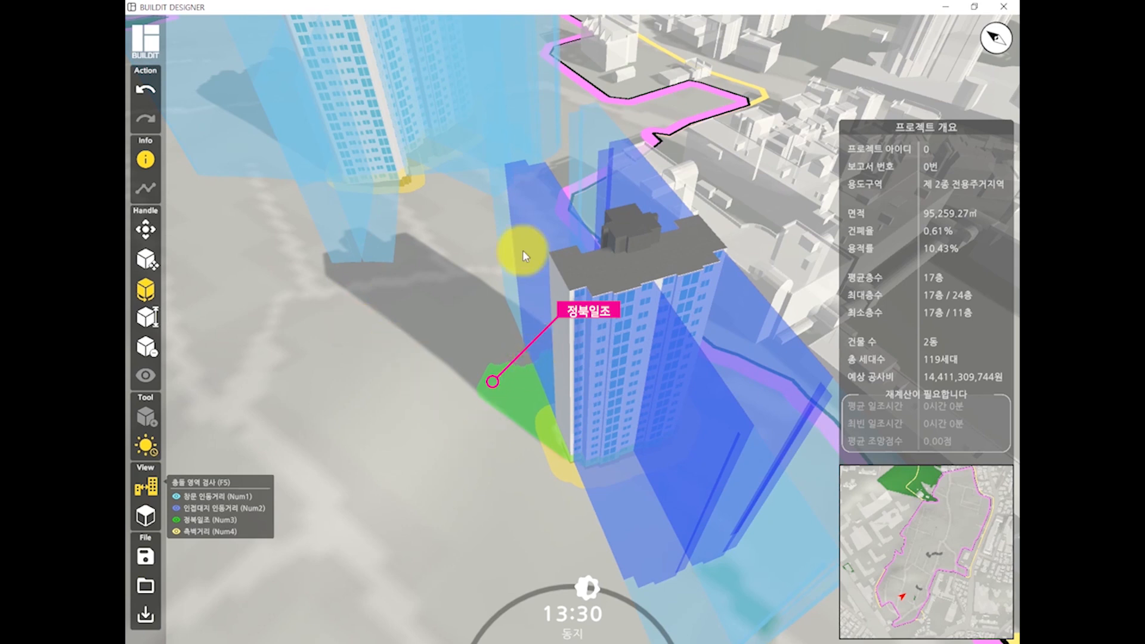
click(527, 215)
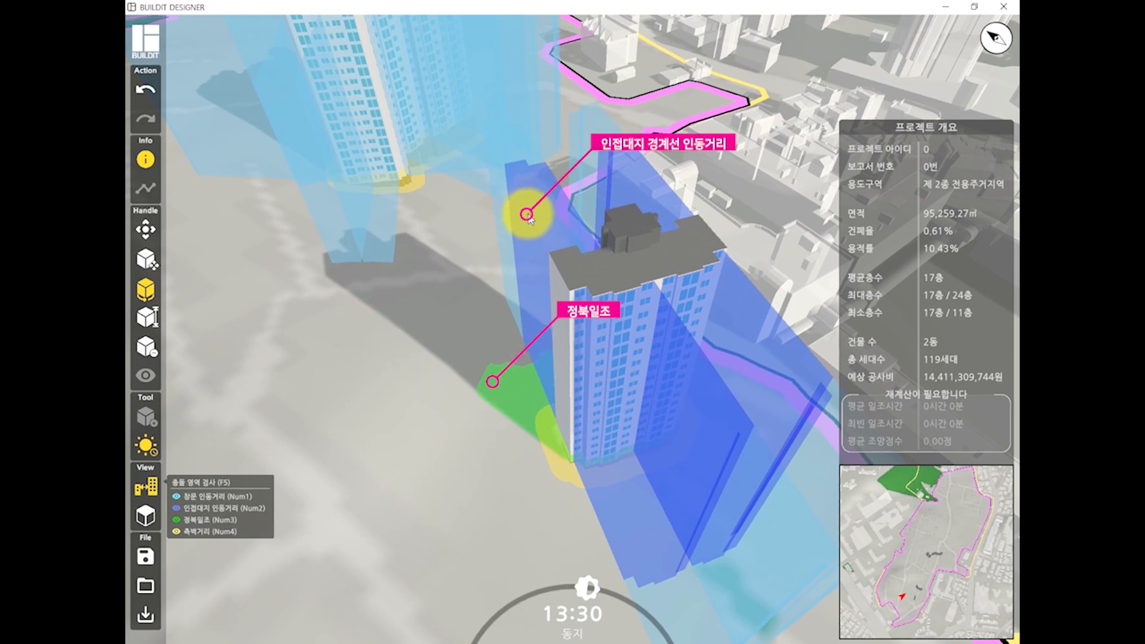
click(526, 150)
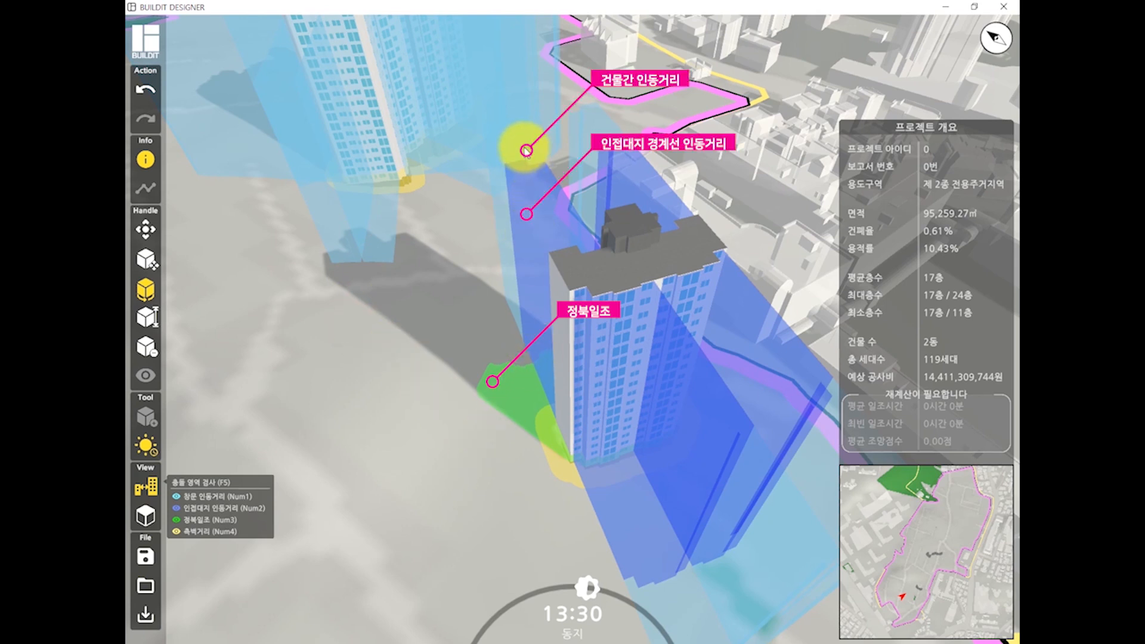
click(559, 461)
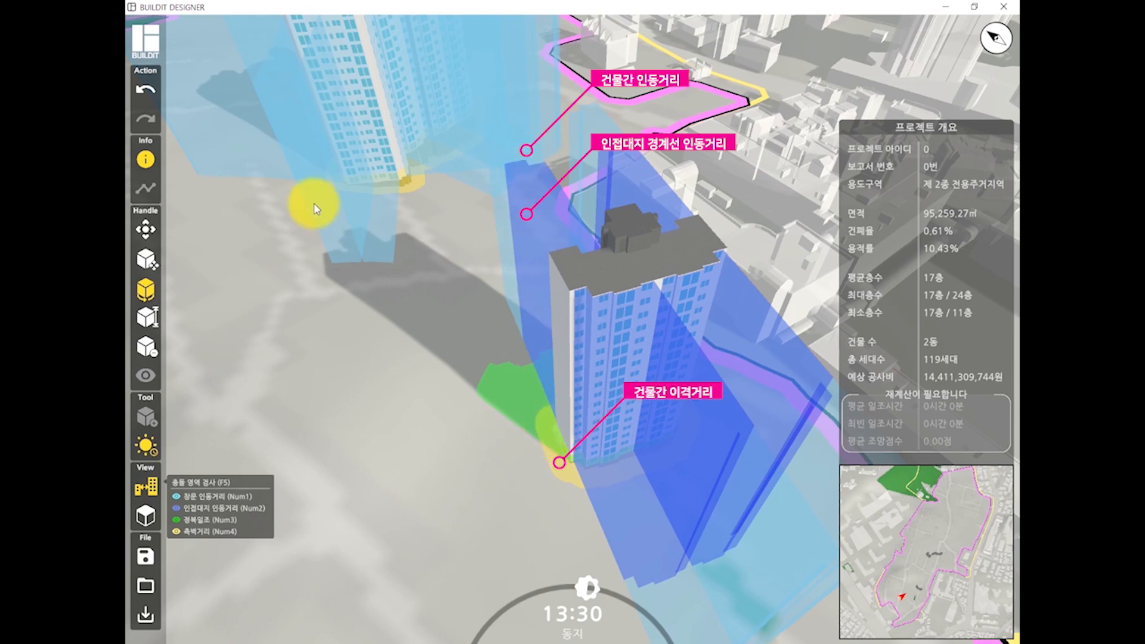
scroll(380, 384, down, 1)
middle_drag(497, 409, 443, 336)
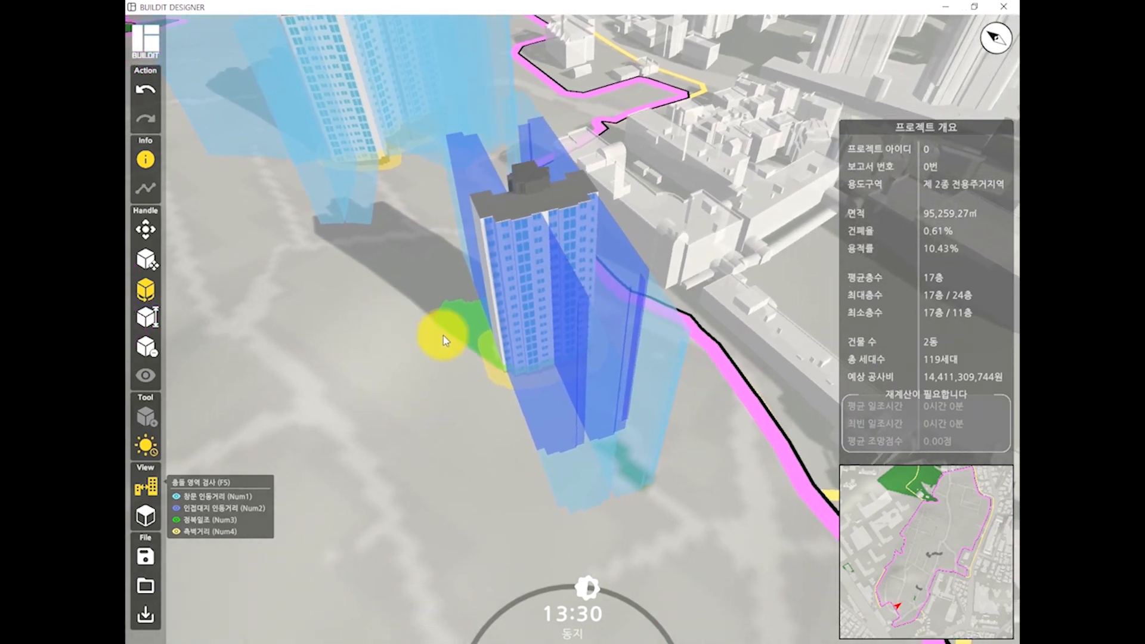
drag(469, 366, 468, 259)
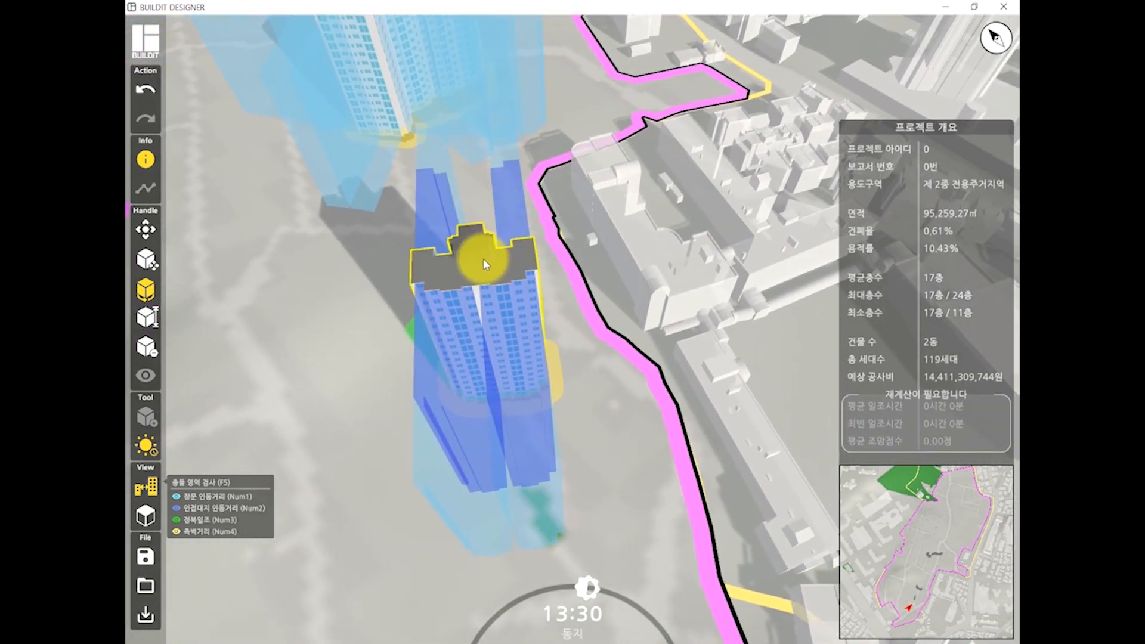
Move the 2세대 83㎡ tower west, away from the site boundary, and turn off the collision area check.
click(482, 265)
key(w)
drag(434, 190, 214, 382)
click(149, 488)
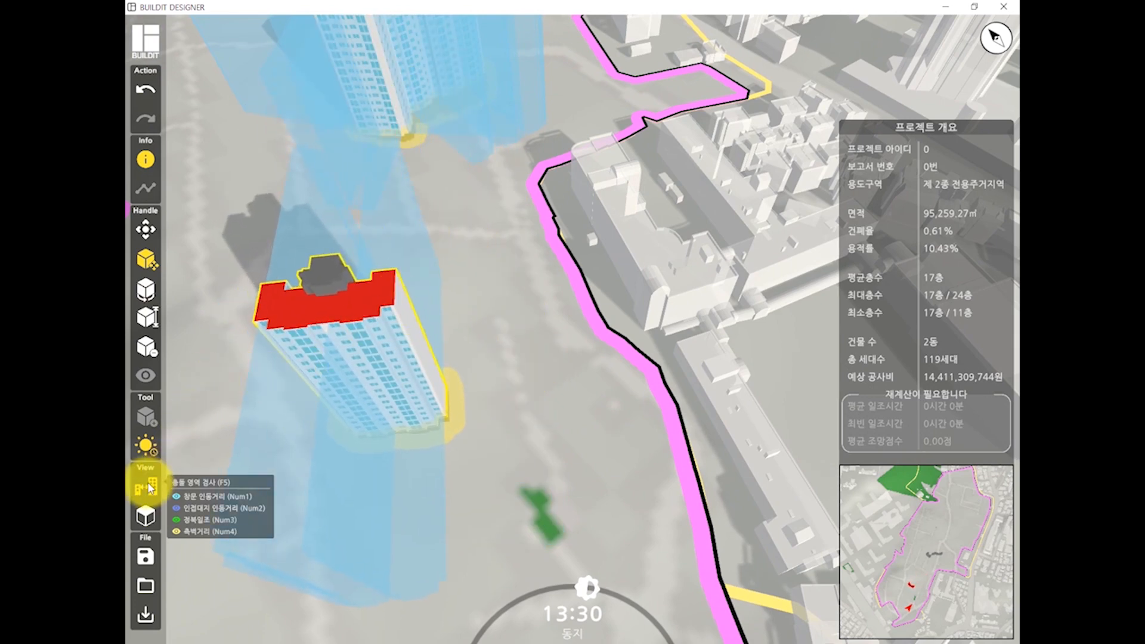
click(150, 479)
right_drag(352, 371, 219, 436)
scroll(235, 407, down, 4)
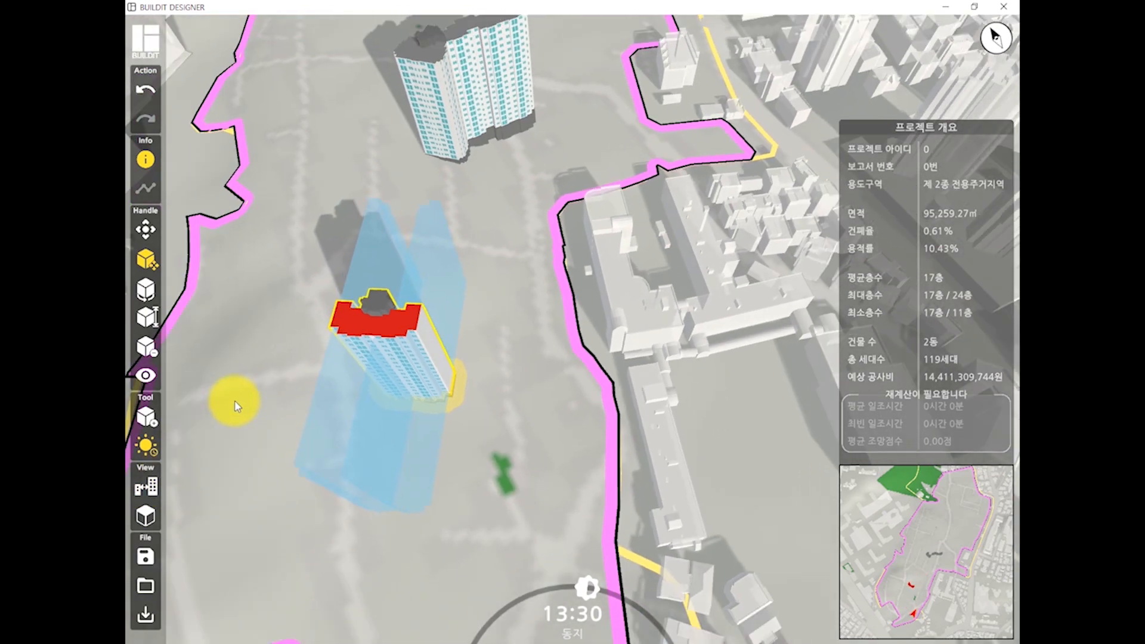
Move the 2세대 83㎡ tower toward the larger tower and over to the east boundary to see its clearance zones react.
middle_drag(241, 479, 281, 554)
drag(480, 439, 500, 369)
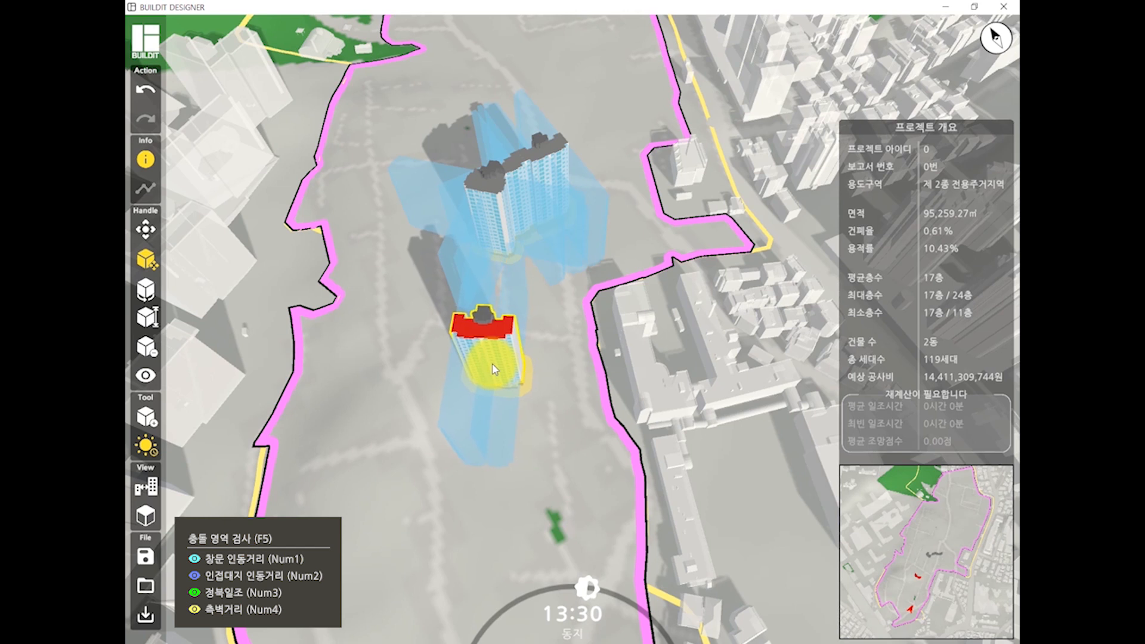
drag(493, 365, 559, 351)
right_drag(425, 402, 711, 385)
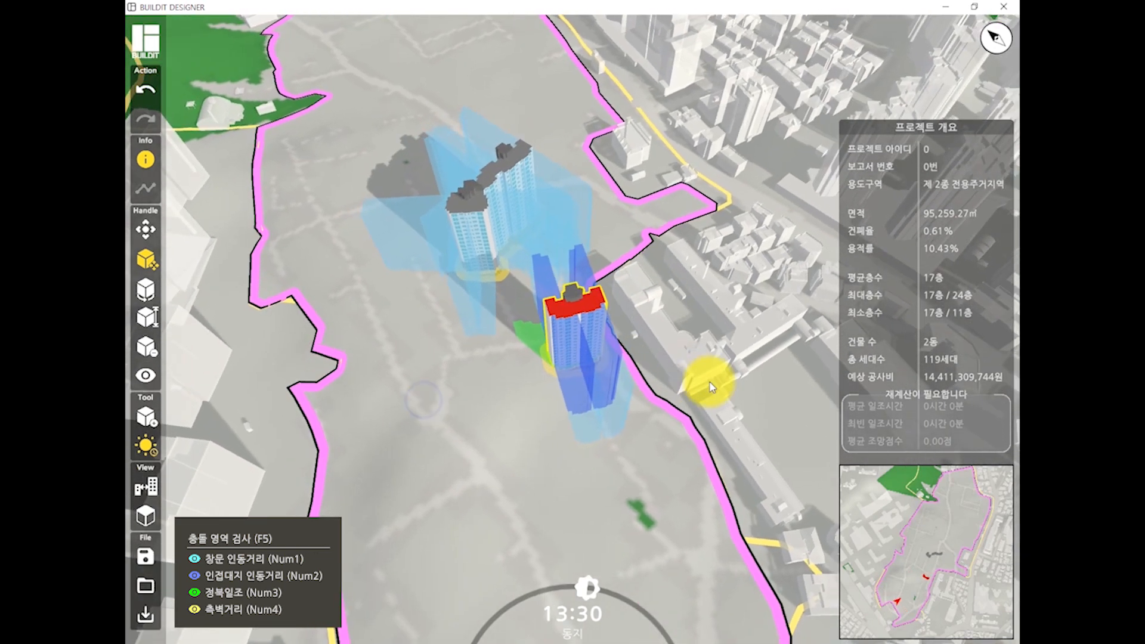
Move the 2세대 83㎡ tower back into the middle of the site, south of the larger tower, and deselect it.
right_drag(511, 404, 652, 327)
drag(598, 332, 525, 371)
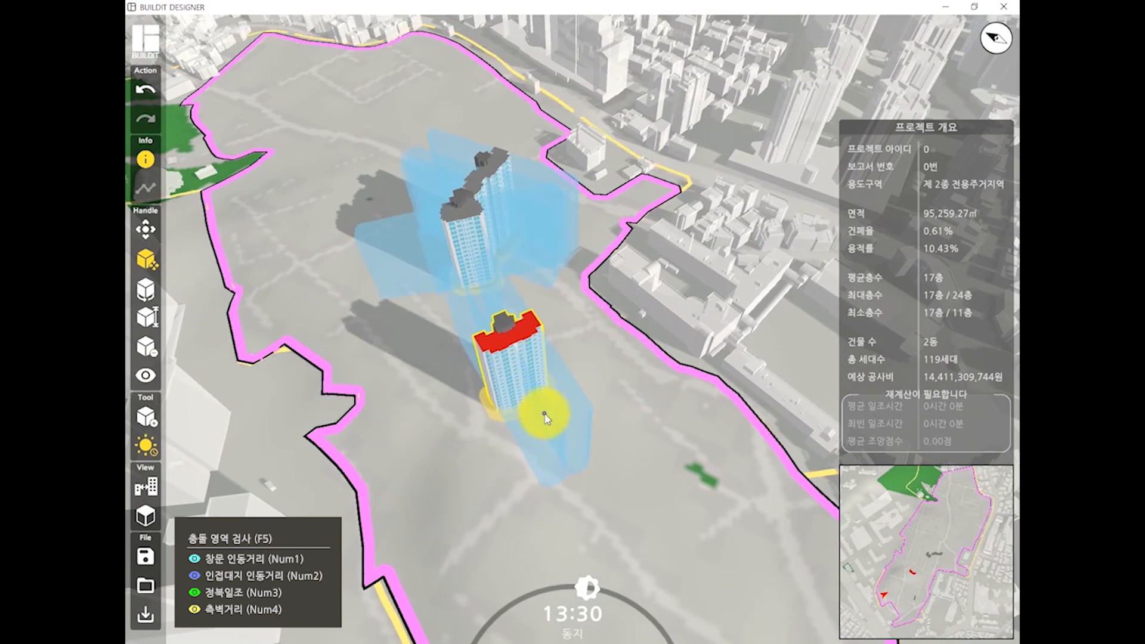
right_drag(543, 412, 467, 366)
scroll(547, 520, down, 2)
mouse_move(501, 358)
mouse_down()
mouse_move(516, 389)
mouse_move(507, 392)
mouse_up()
click(566, 480)
click(401, 482)
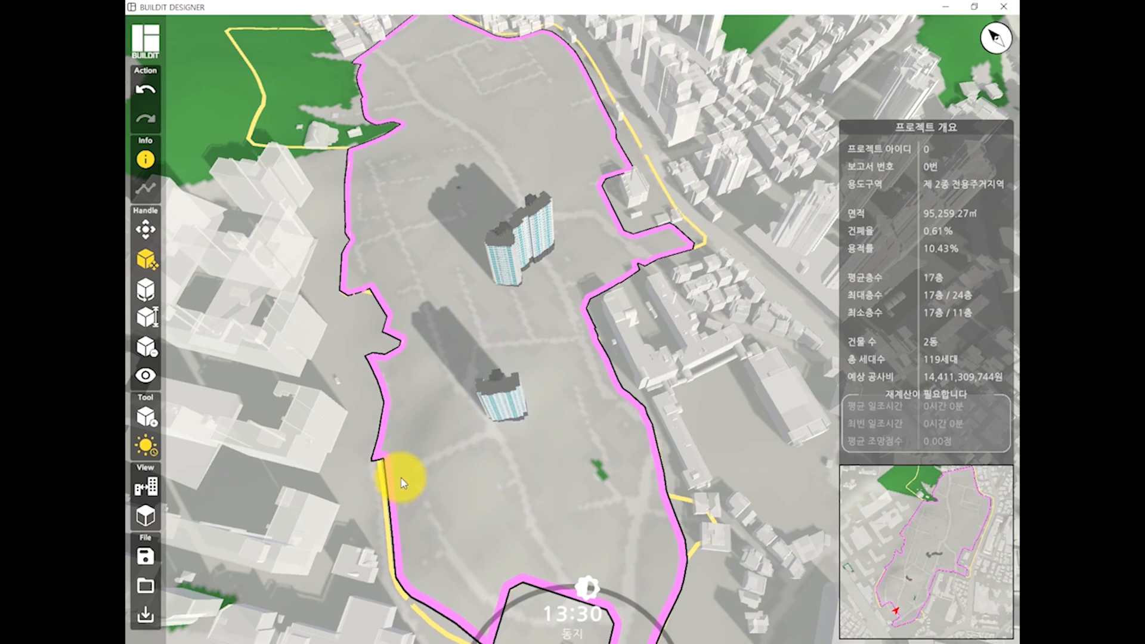
Turn on the collision area check (충돌 영역 검사) and move the 2세대 83㎡ tower north, closer to the larger tower.
right_drag(438, 462, 468, 435)
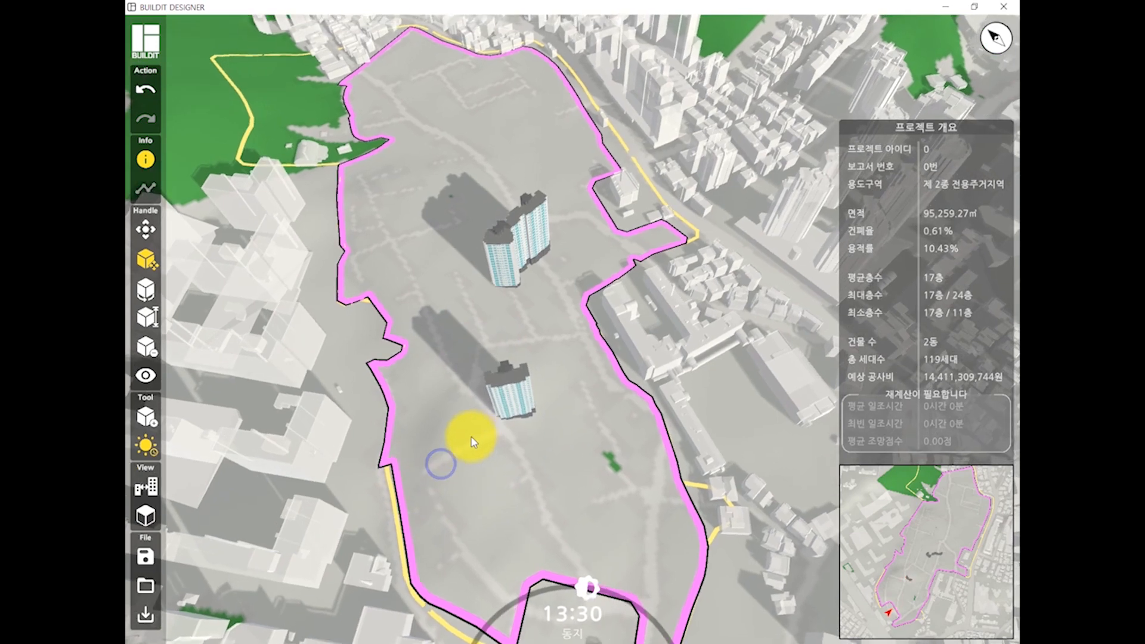
click(153, 490)
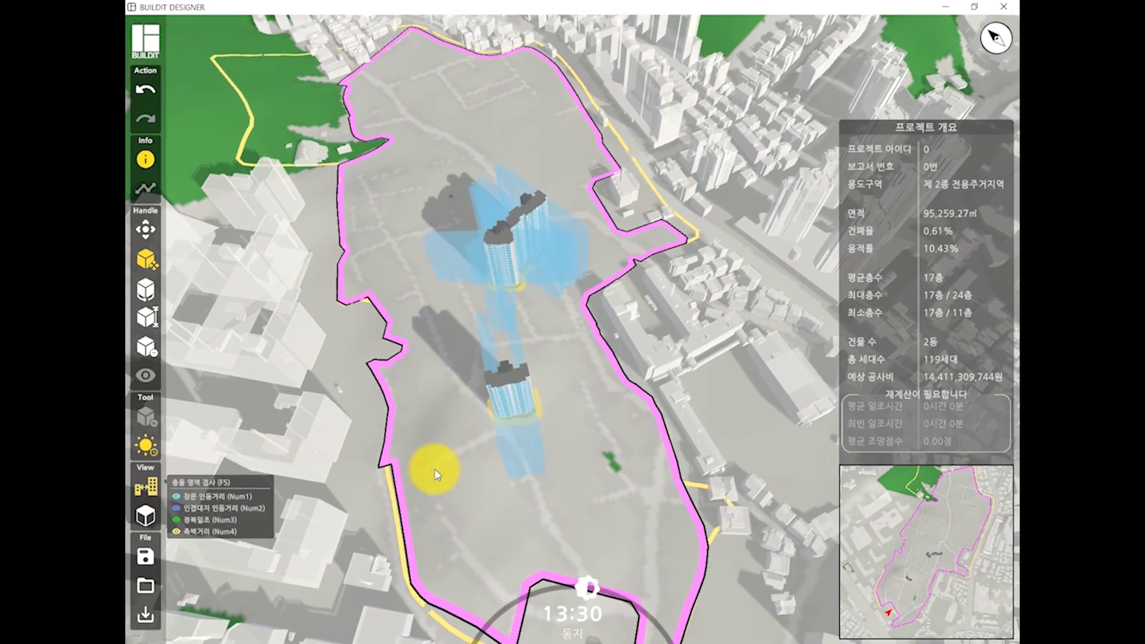
click(521, 419)
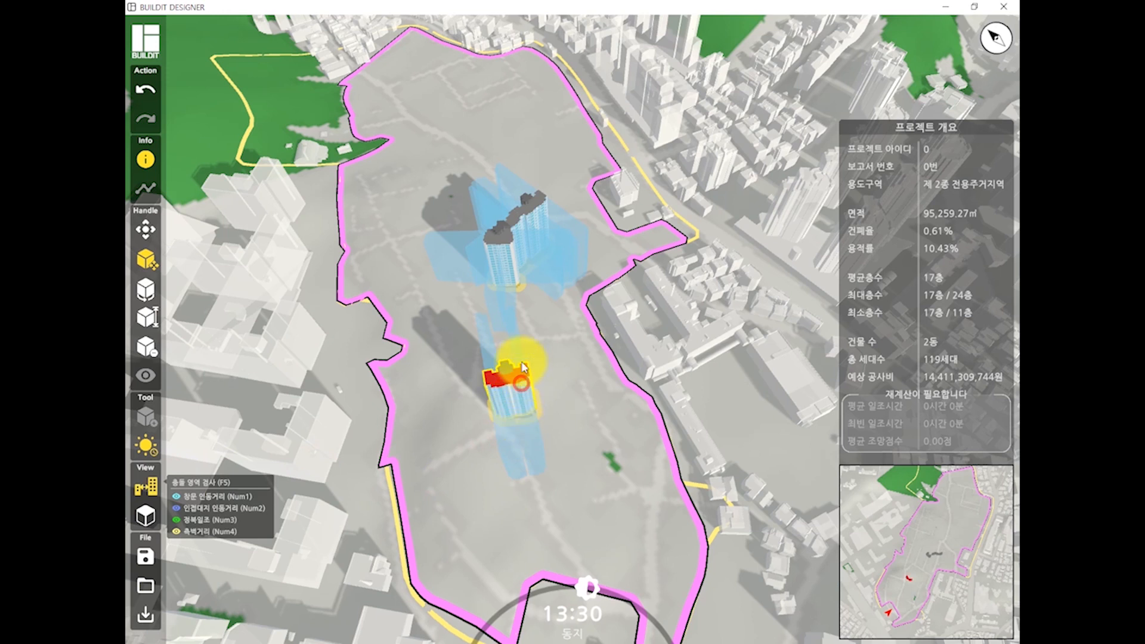
mouse_move(522, 367)
mouse_down()
mouse_move(504, 339)
mouse_move(514, 289)
mouse_move(512, 371)
mouse_up()
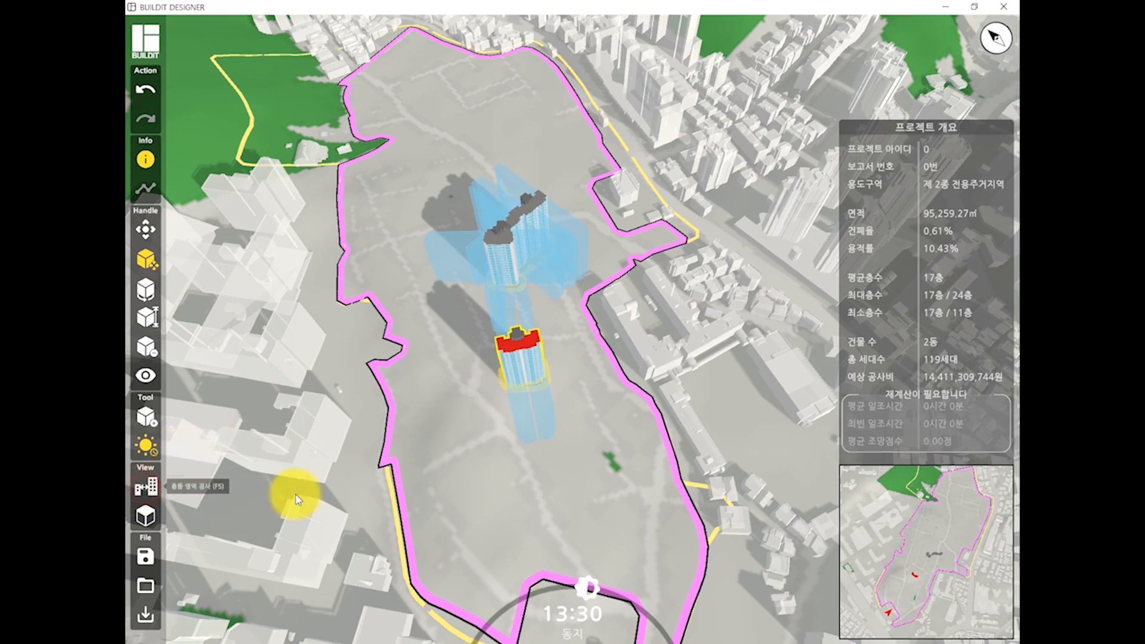
click(461, 509)
right_drag(603, 504, 529, 547)
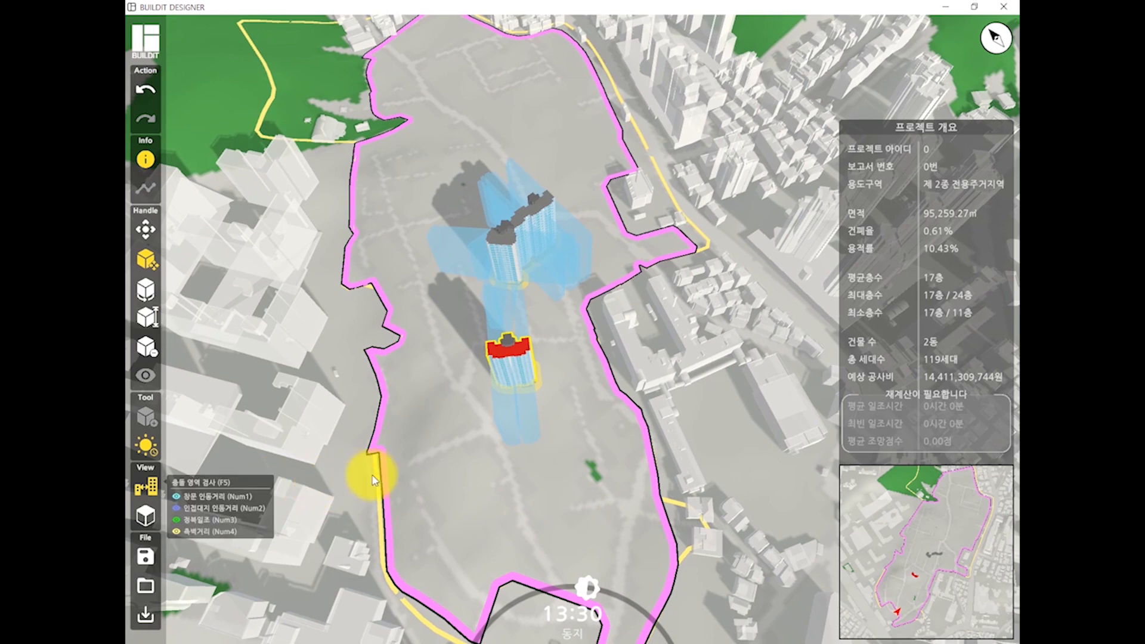
Move the 2세대 83㎡ tower south, well away from the larger tower, and turn off the collision area check.
right_drag(544, 501, 527, 521)
drag(490, 384, 525, 468)
click(148, 490)
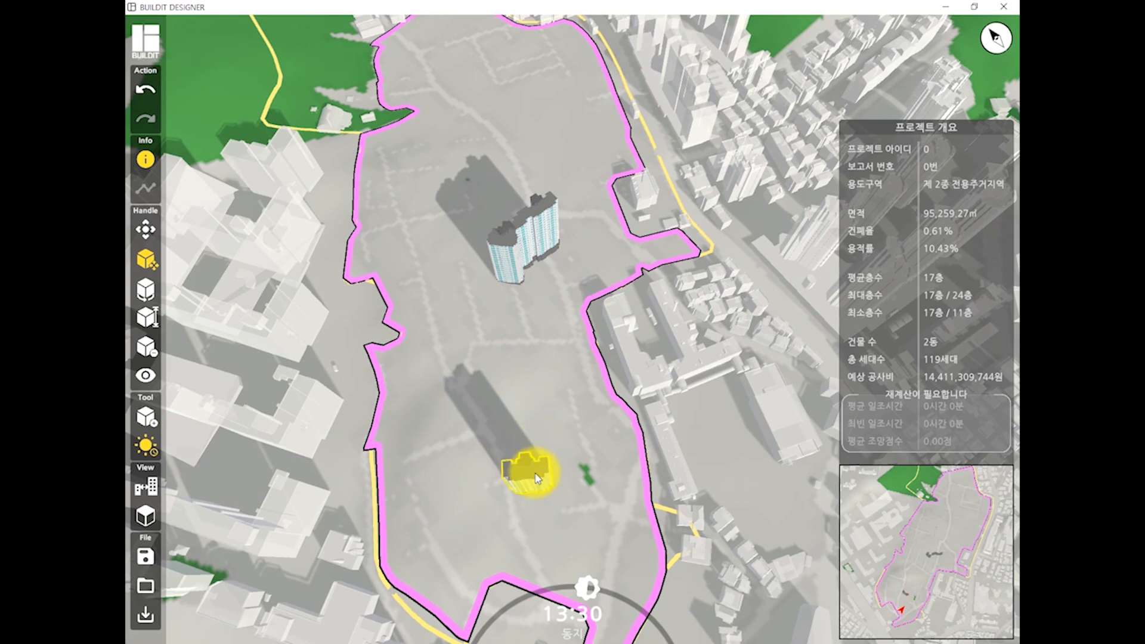
mouse_move(531, 469)
mouse_down()
mouse_move(534, 341)
mouse_move(521, 453)
mouse_move(535, 446)
mouse_move(547, 460)
mouse_up()
right_drag(547, 459, 437, 404)
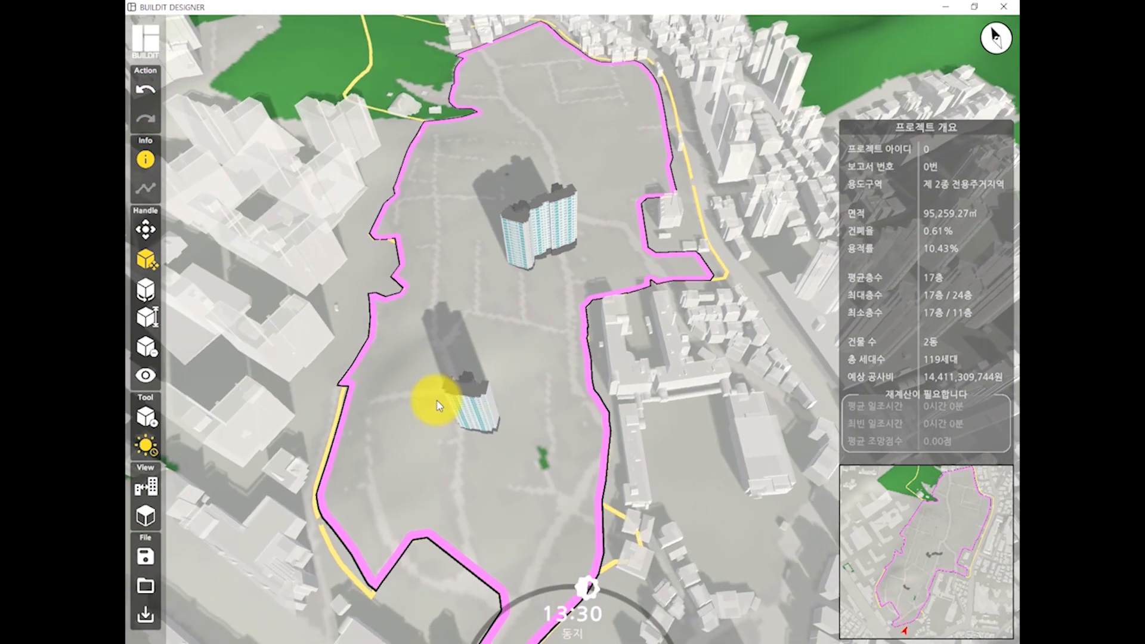
right_drag(489, 435, 486, 468)
Select the 2세대 83㎡ tower and reposition it just north of the small green patch inside the site.
drag(486, 469, 588, 167)
click(432, 352)
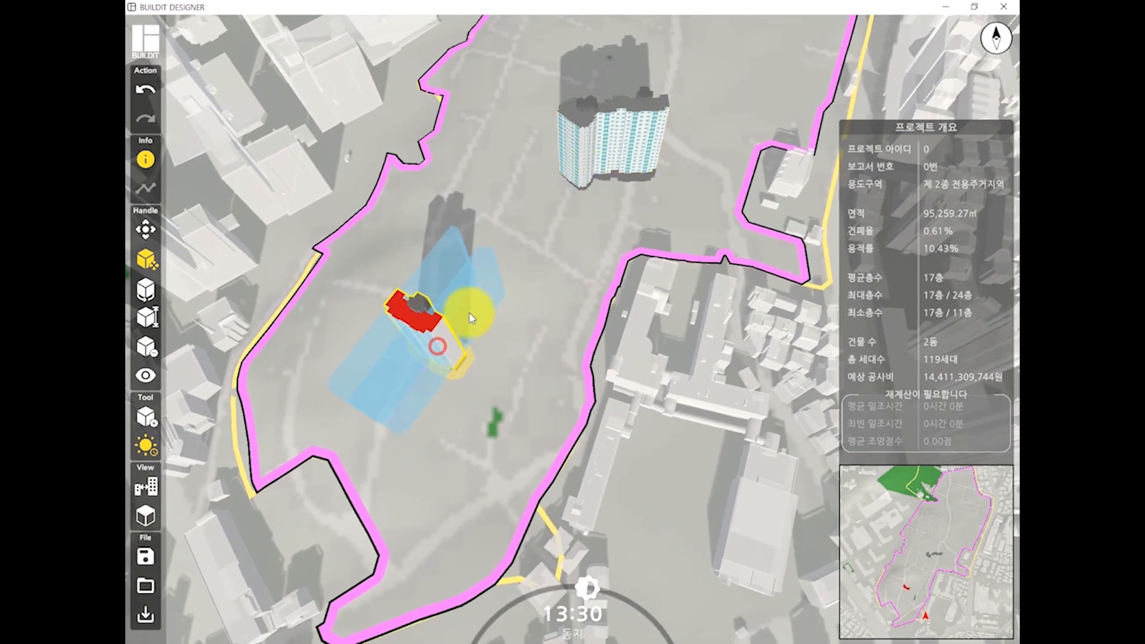
drag(469, 313, 481, 394)
scroll(480, 394, up, 3)
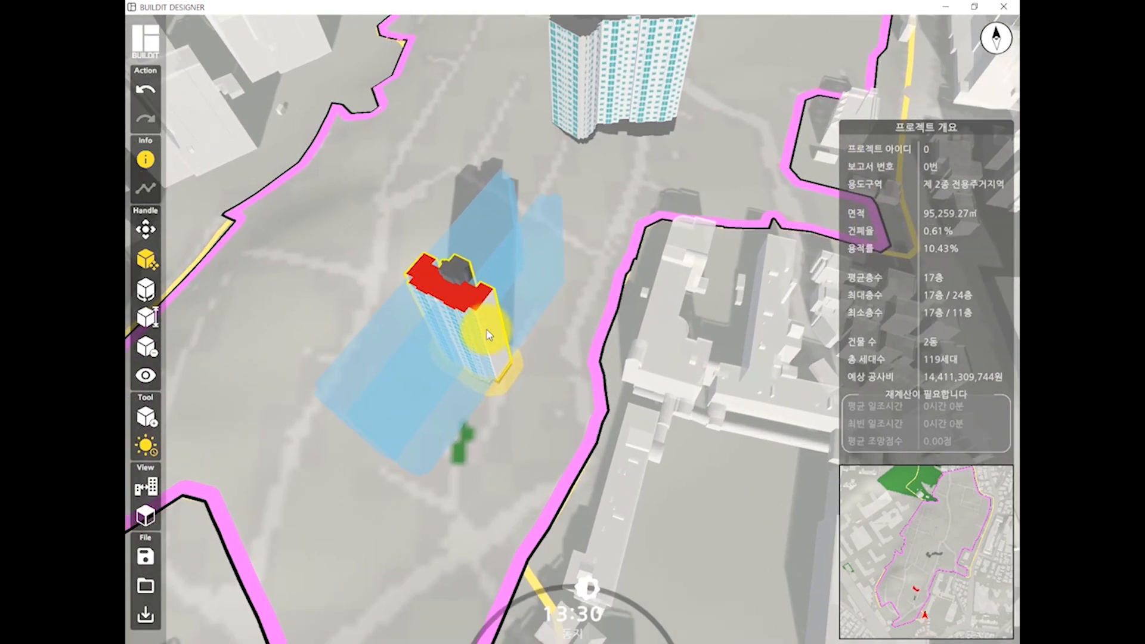
scroll(588, 312, up, 5)
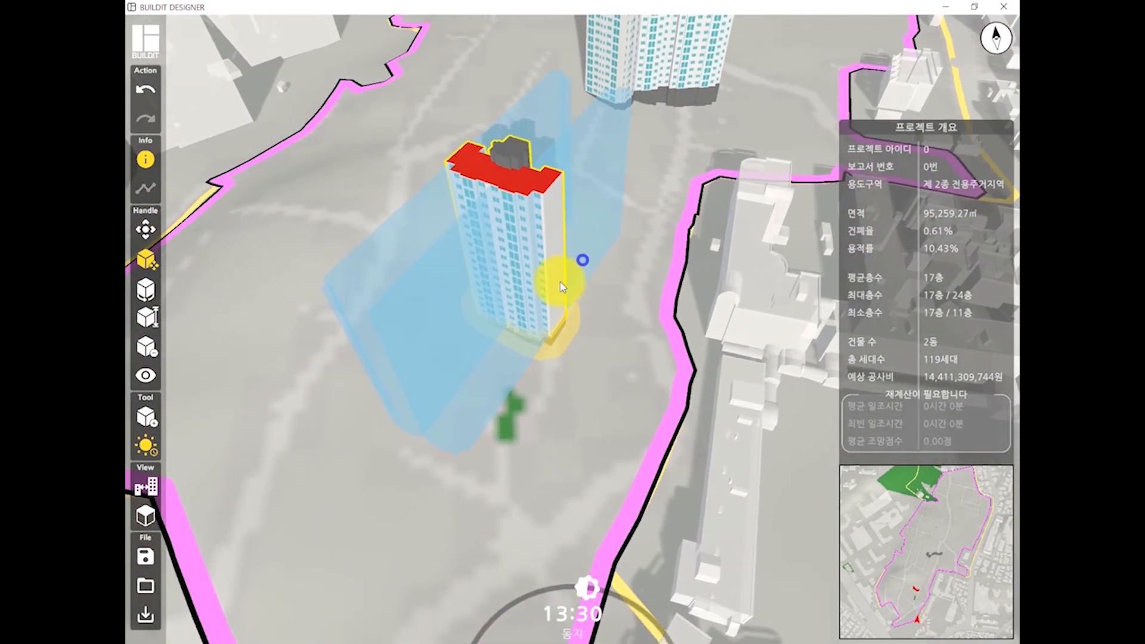
right_drag(560, 286, 523, 316)
Add a 4세대 83㎡ building from the BUILDIT floor plans, placing it just northwest of the 2세대 83㎡ tower.
click(141, 422)
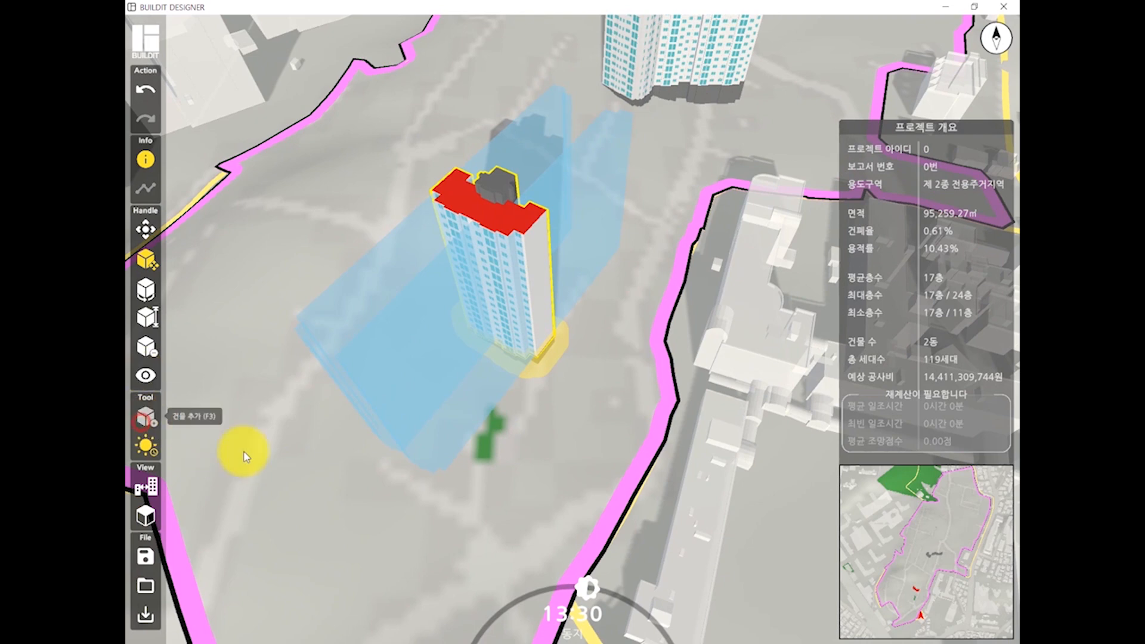
click(373, 566)
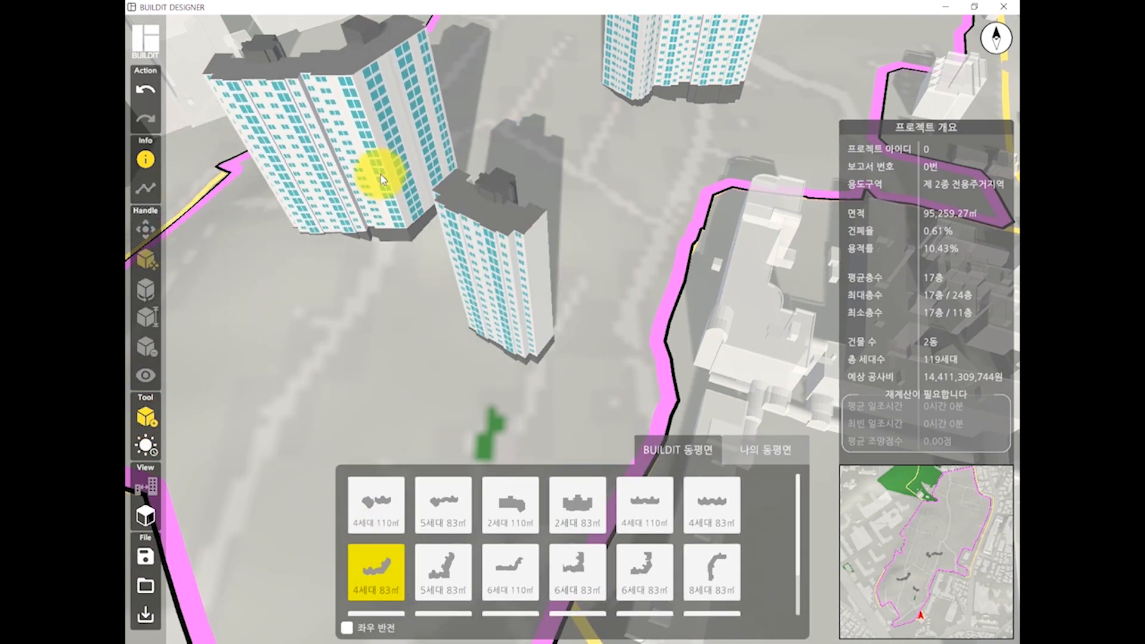
click(409, 171)
Adjust the height of the 2세대 83㎡ tower, lowering it to 13 floors and raising it to 21 floors.
right_drag(299, 363, 298, 414)
right_drag(592, 316, 447, 331)
scroll(489, 359, down, 2)
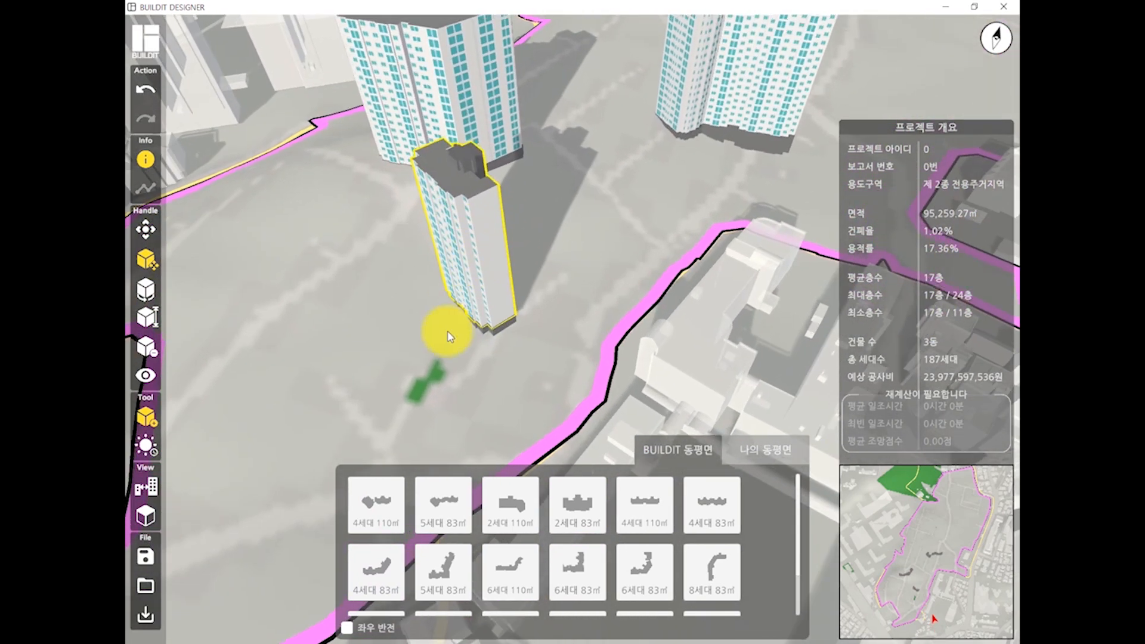
middle_drag(448, 331, 413, 354)
drag(438, 358, 424, 503)
click(405, 291)
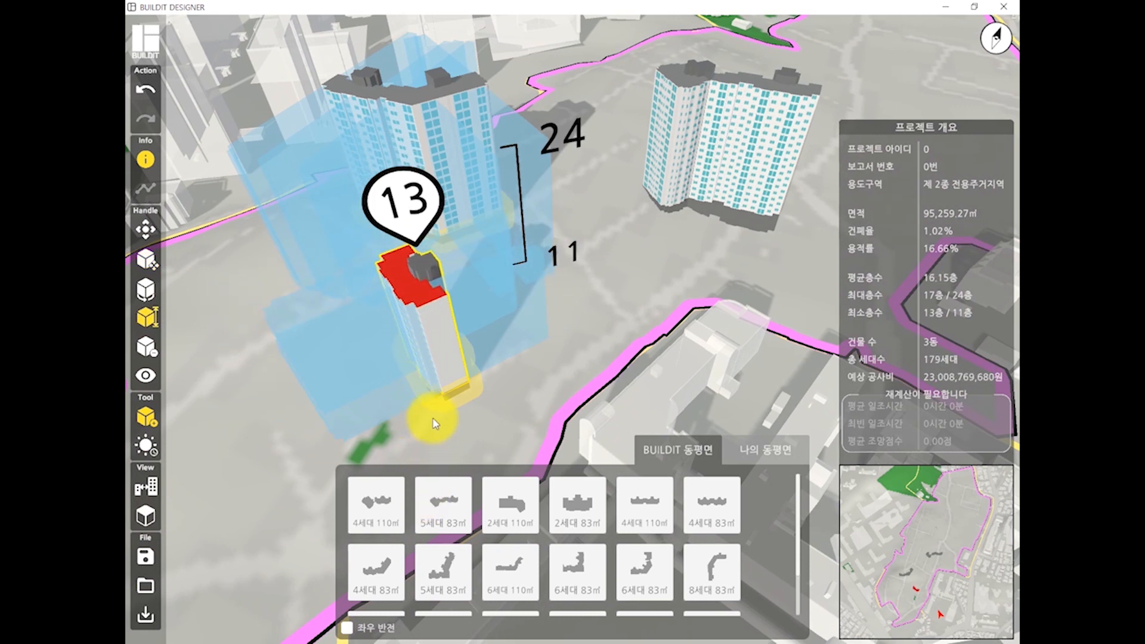
drag(434, 423, 552, 291)
scroll(420, 369, down, 3)
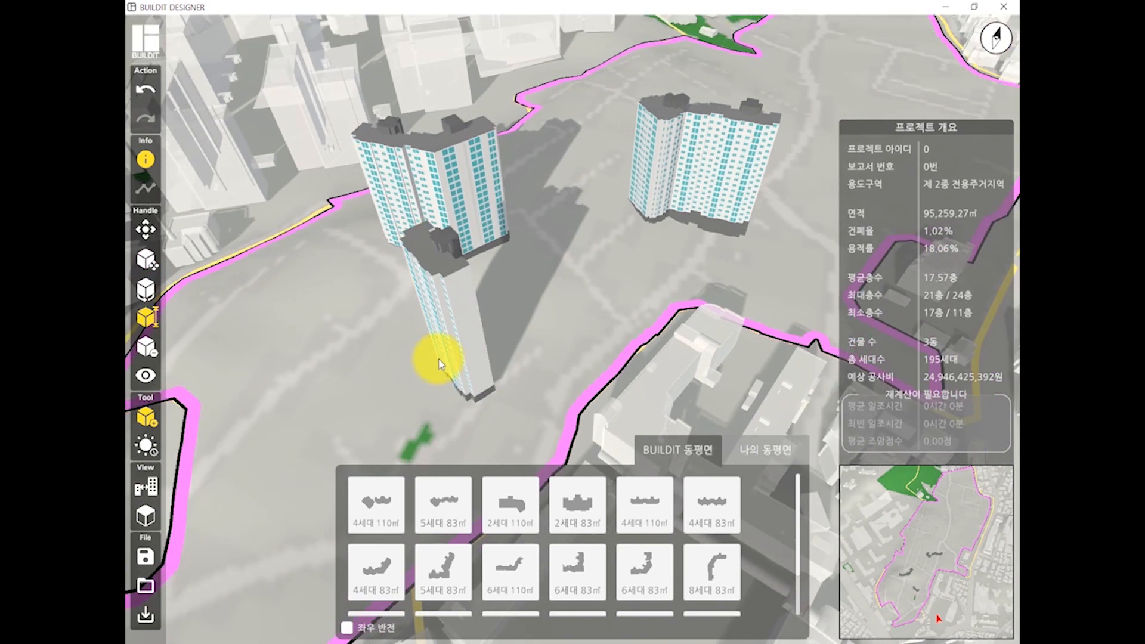
Move the 2세대 83㎡ tower west to the site boundary to check its collision area, and bring it back toward the middle.
click(473, 347)
drag(481, 347, 324, 359)
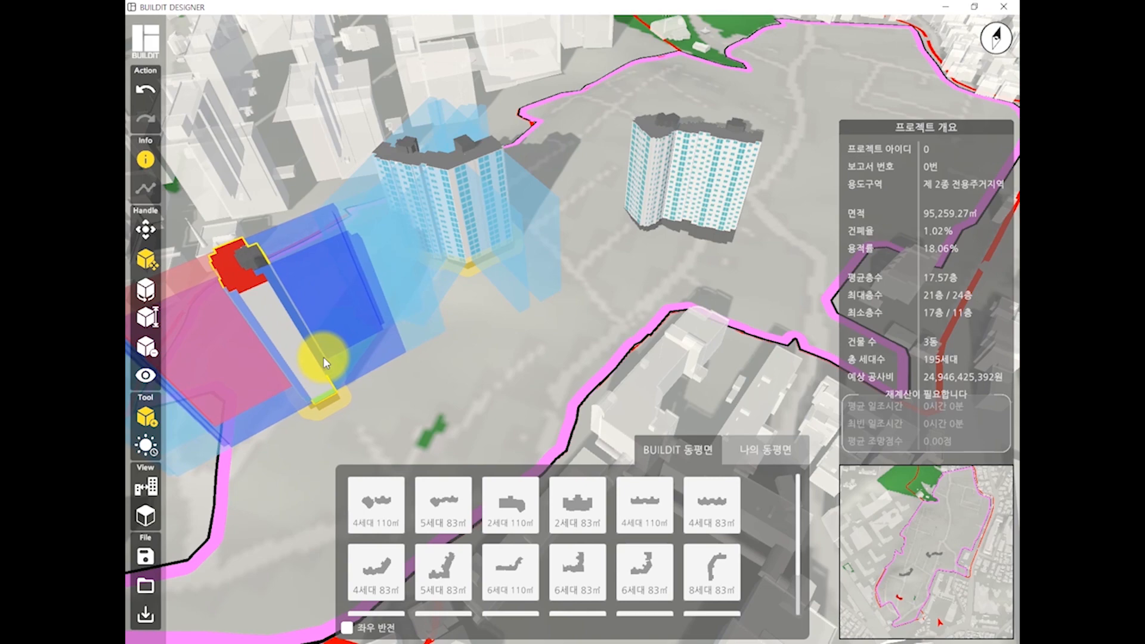
middle_drag(389, 348, 607, 274)
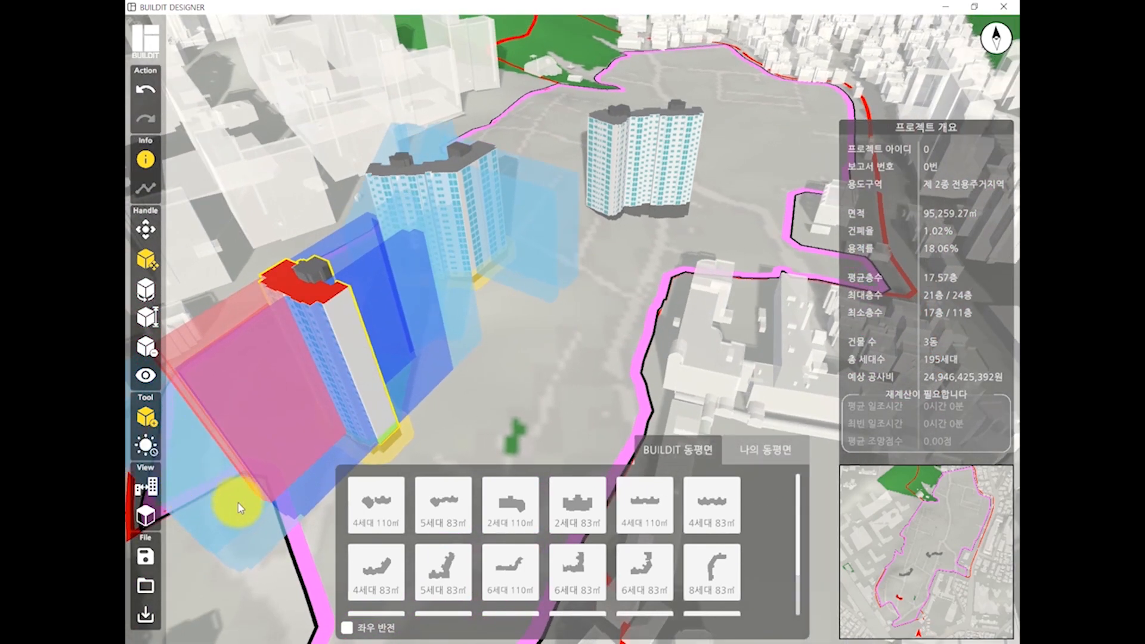
right_drag(247, 530, 372, 448)
scroll(372, 447, down, 4)
middle_drag(372, 453, 527, 338)
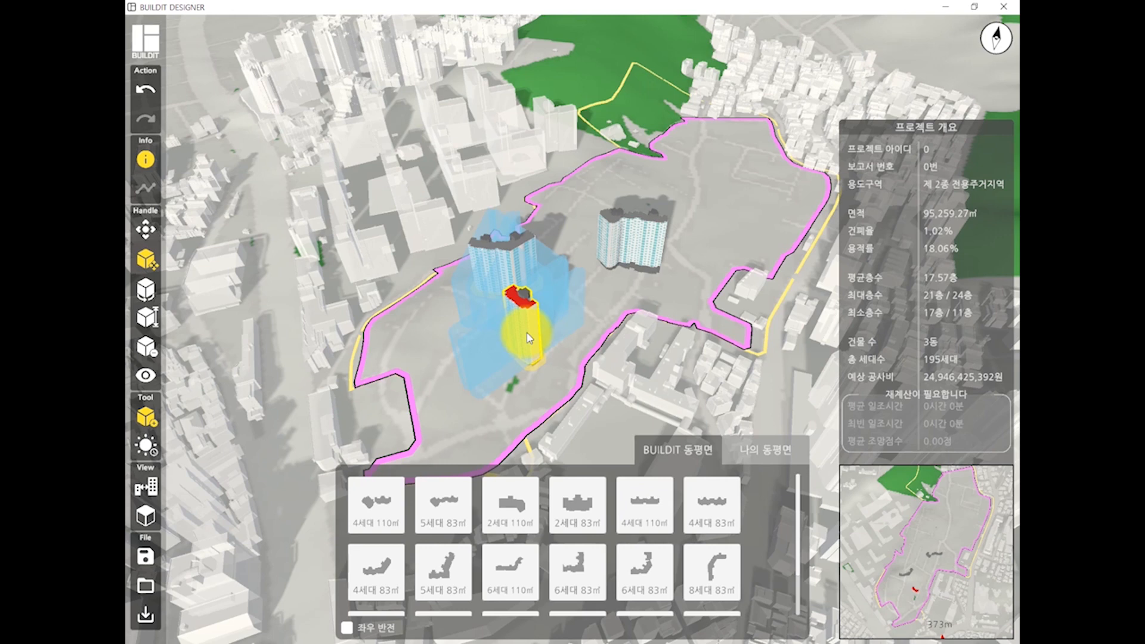
Try the 2세대 83㎡ tower outside the site, west of the boundary, and return it to the site's southern part.
drag(526, 321, 325, 202)
mouse_move(333, 264)
right_down()
mouse_move(472, 250)
mouse_move(349, 259)
right_up()
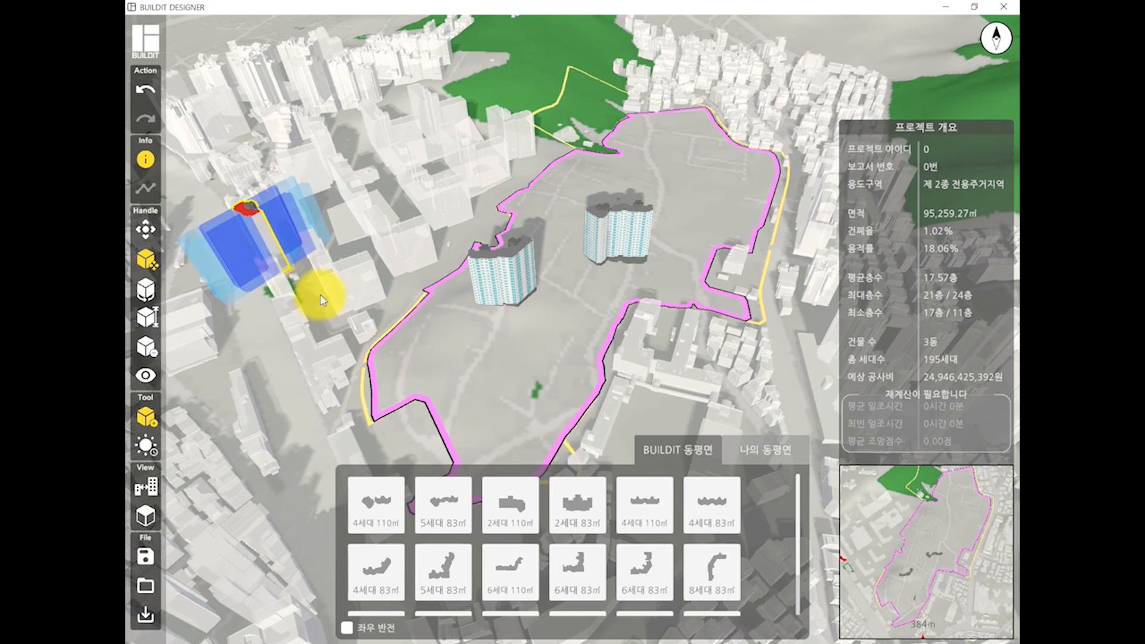
click(277, 248)
drag(277, 248, 531, 358)
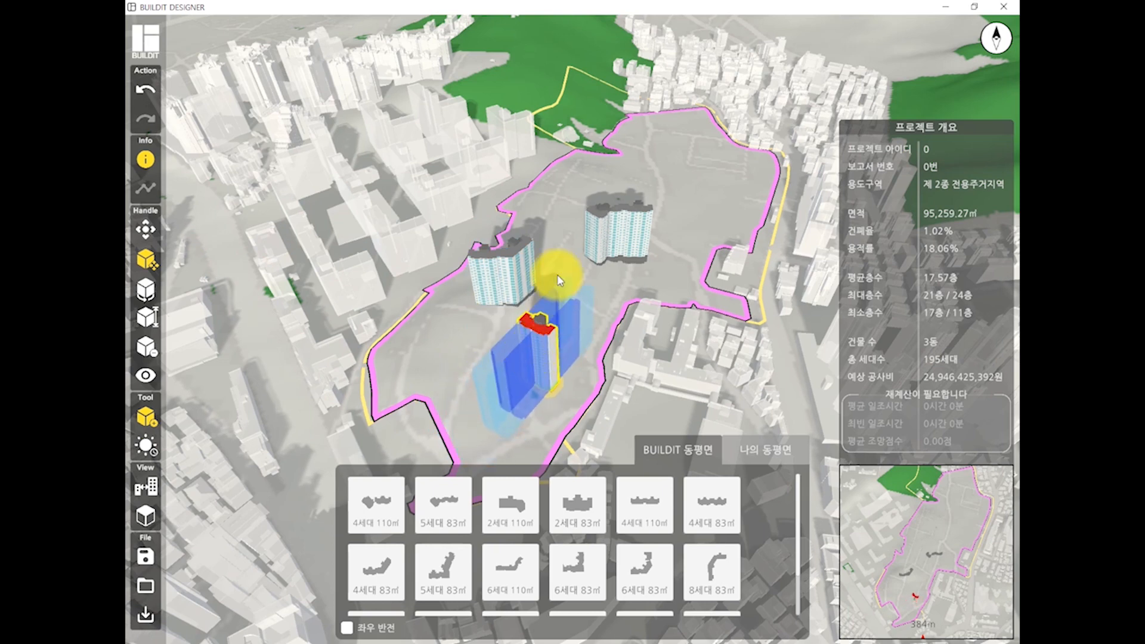
Move the 2세대 83㎡ tower west, to the southwest of the 4세대 83㎡ building and inside the site boundary.
right_drag(397, 319, 524, 342)
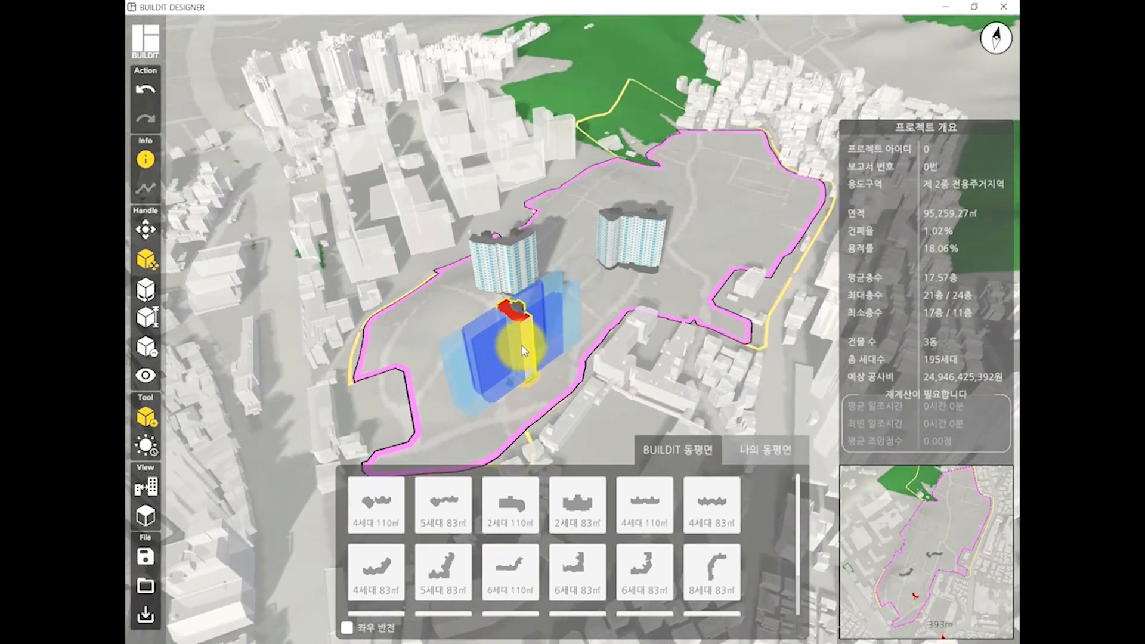
scroll(520, 340, up, 2)
drag(518, 352, 455, 321)
scroll(455, 316, up, 2)
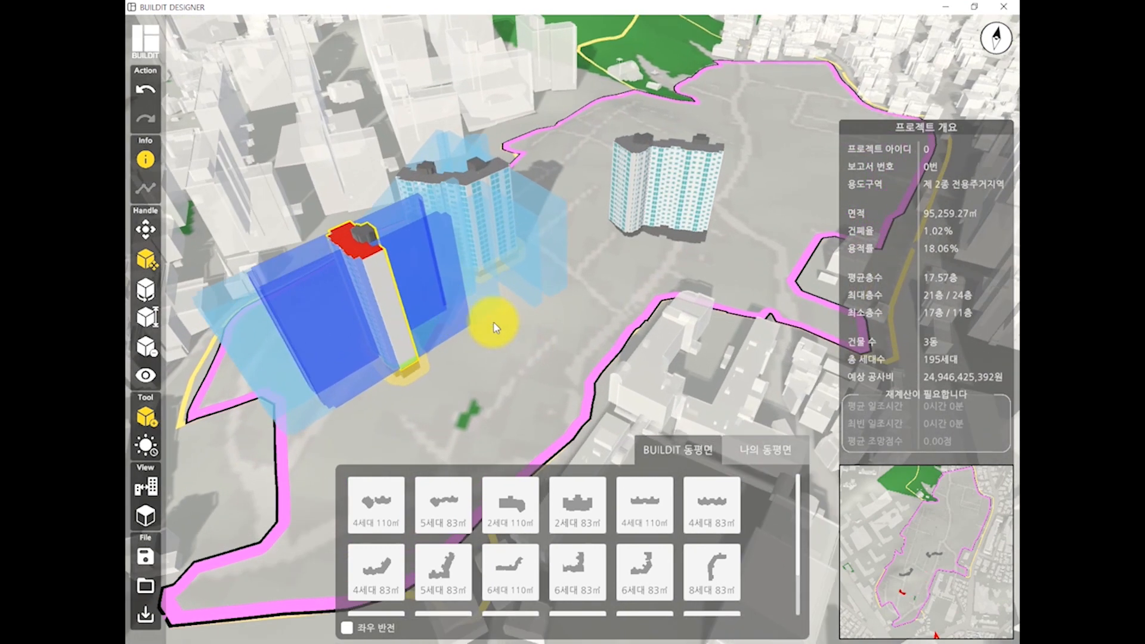
Raise the 2세대 83㎡ tower to 25 floors with the height adjustment tool.
right_drag(496, 330, 422, 370)
right_drag(443, 303, 421, 358)
key(r)
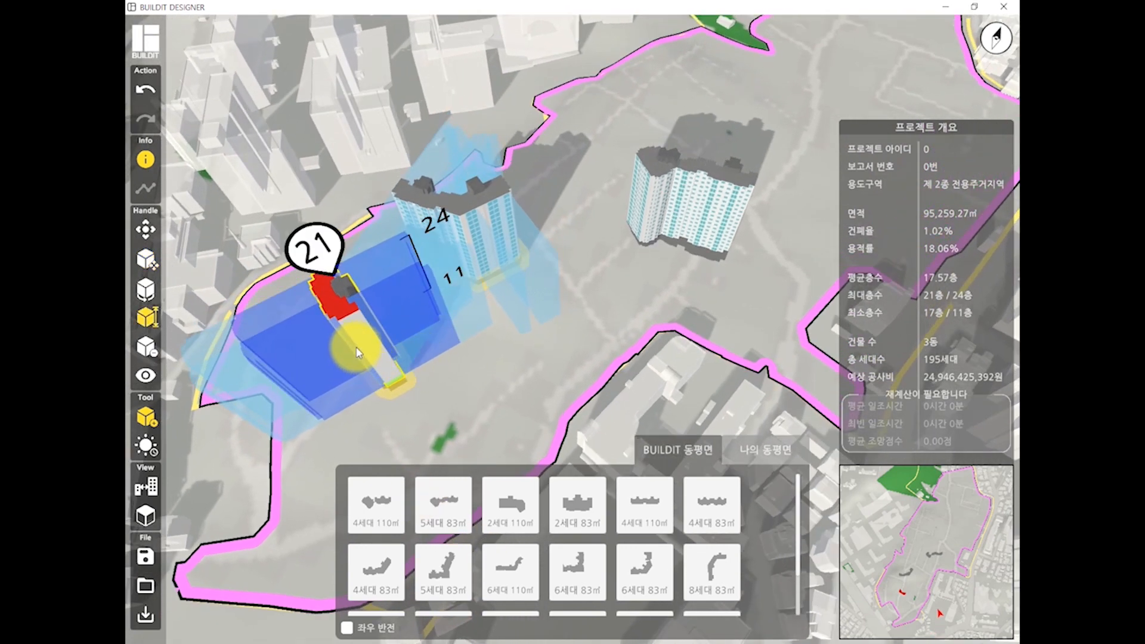
drag(351, 283, 321, 169)
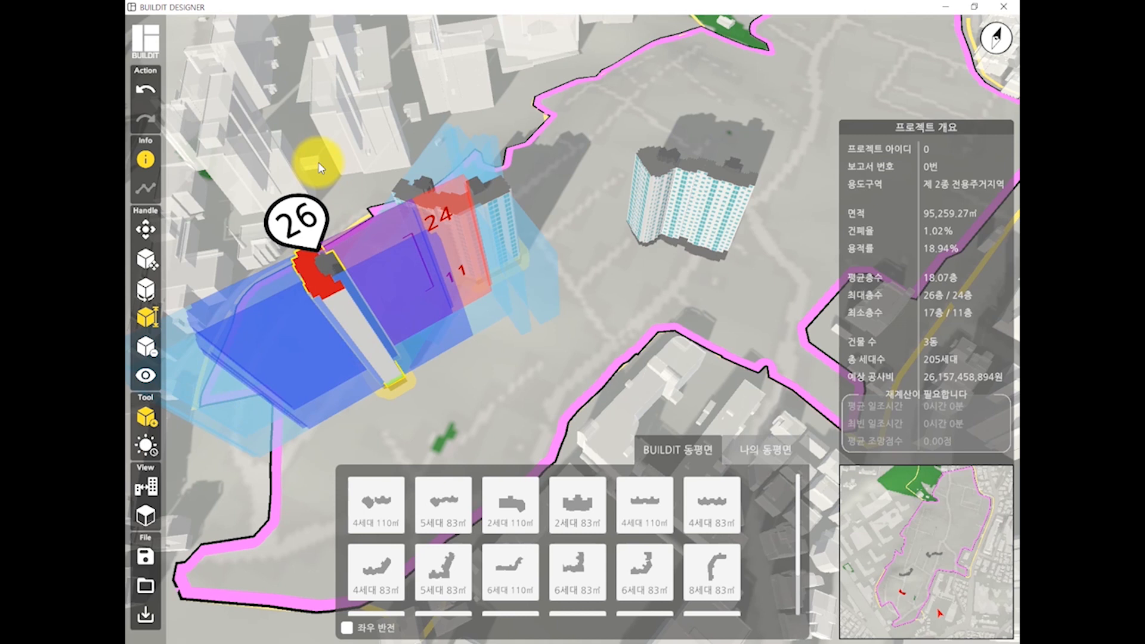
drag(321, 169, 317, 144)
Select the 4세대 83㎡ building, move it slightly northeast, clear of the taller tower's collision area, and deselect it.
click(403, 212)
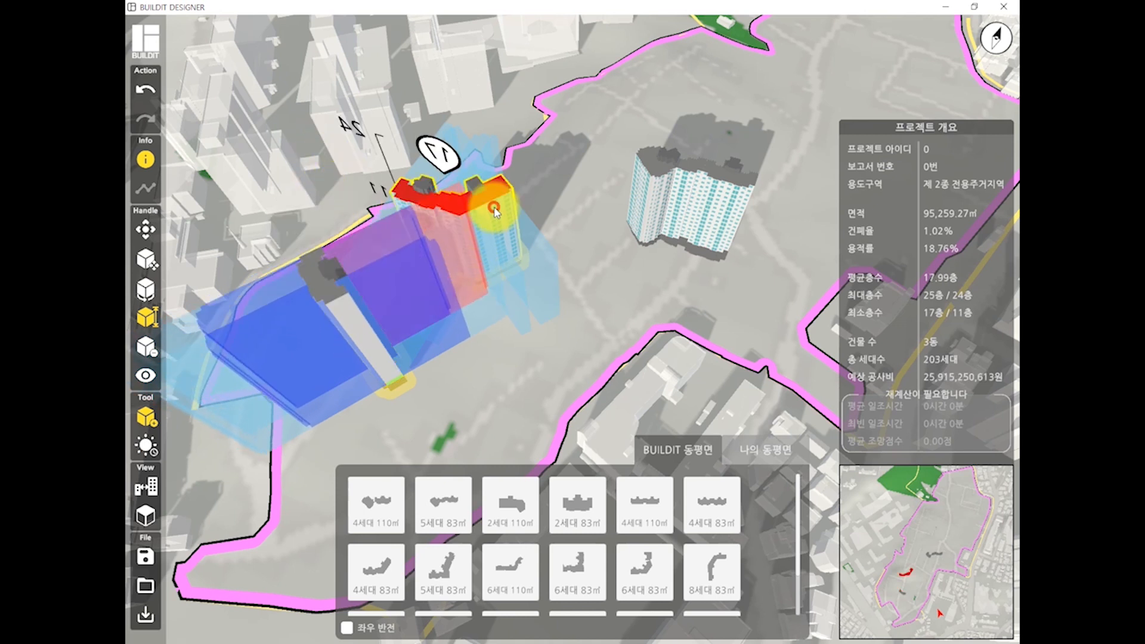
key(w)
drag(503, 217, 524, 207)
right_drag(469, 391, 527, 376)
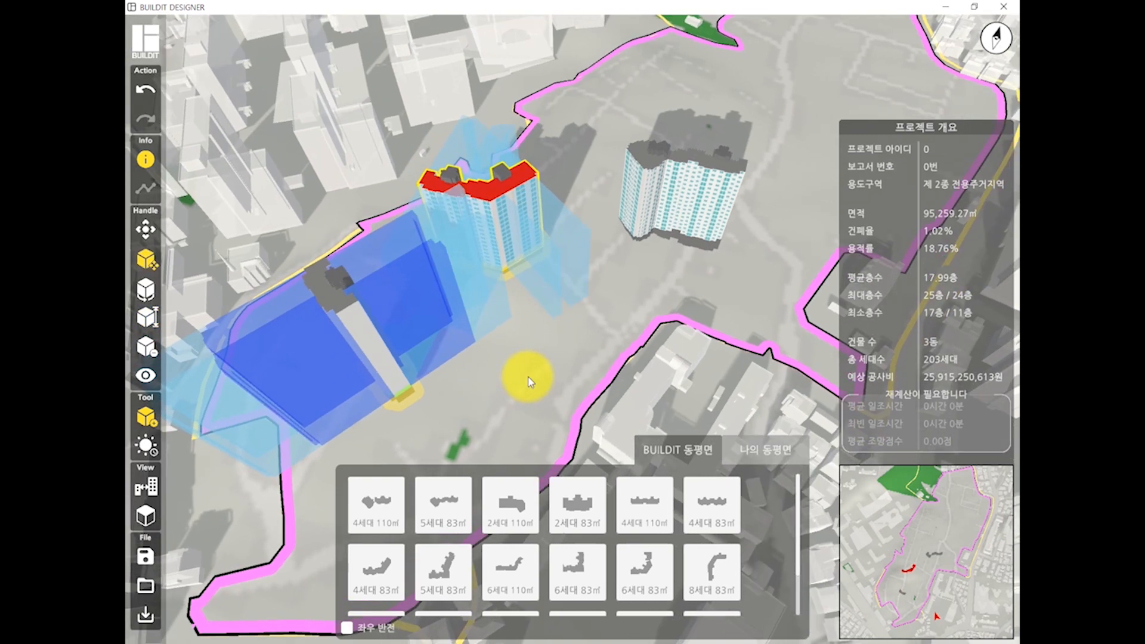
click(527, 382)
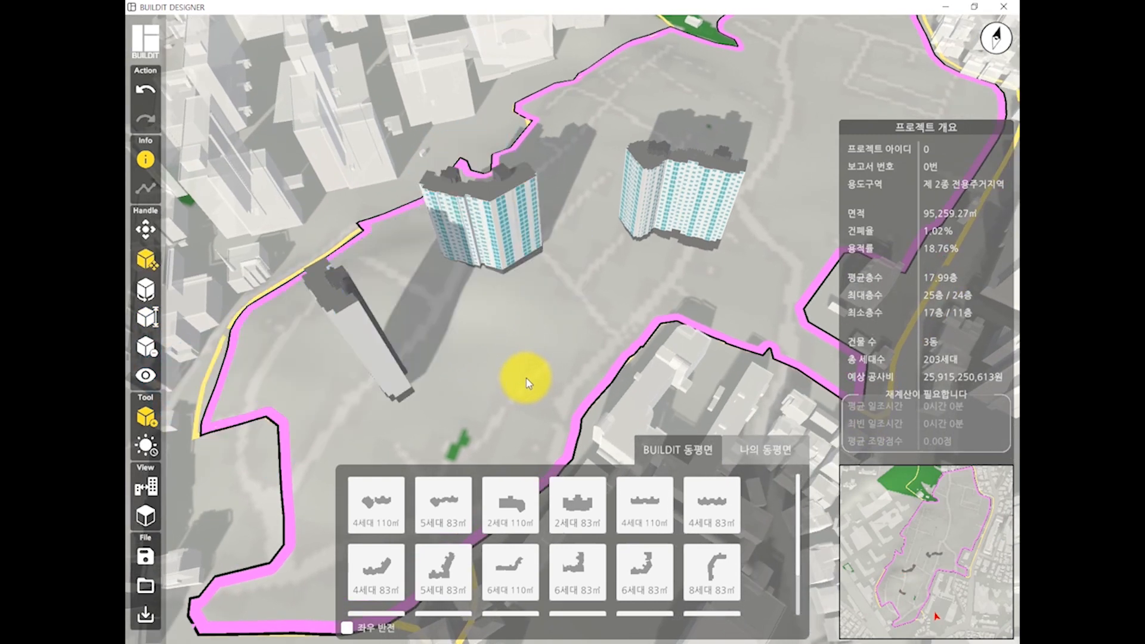
Select the northern tower with the height adjustment tool and raise the whole building by a couple of floors.
drag(511, 378, 243, 299)
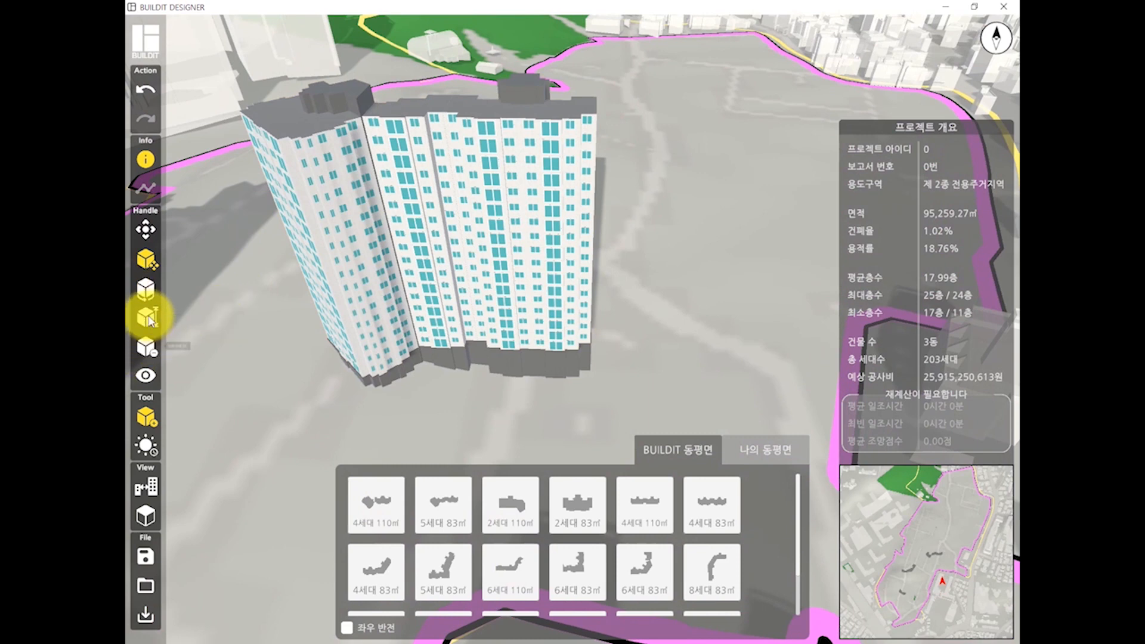
click(493, 149)
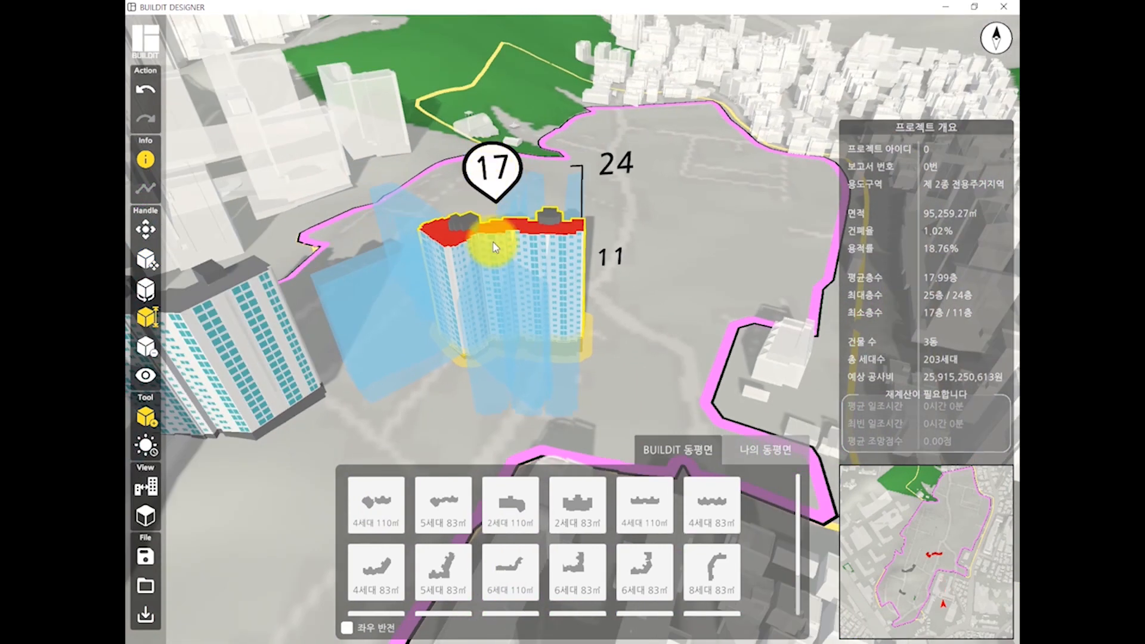
drag(493, 247, 515, 288)
scroll(515, 289, up, 5)
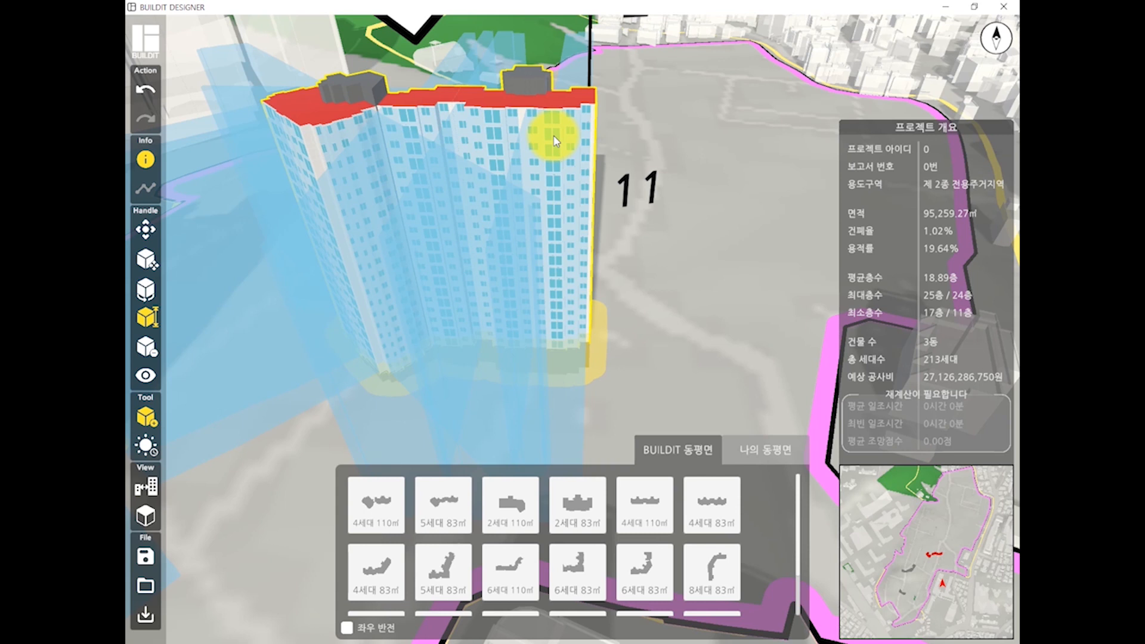
Switch the northern tower between line-by-line (라인별 선택) and whole-building (전체 선택) selection, ending in line-by-line mode.
key(Page_Down)
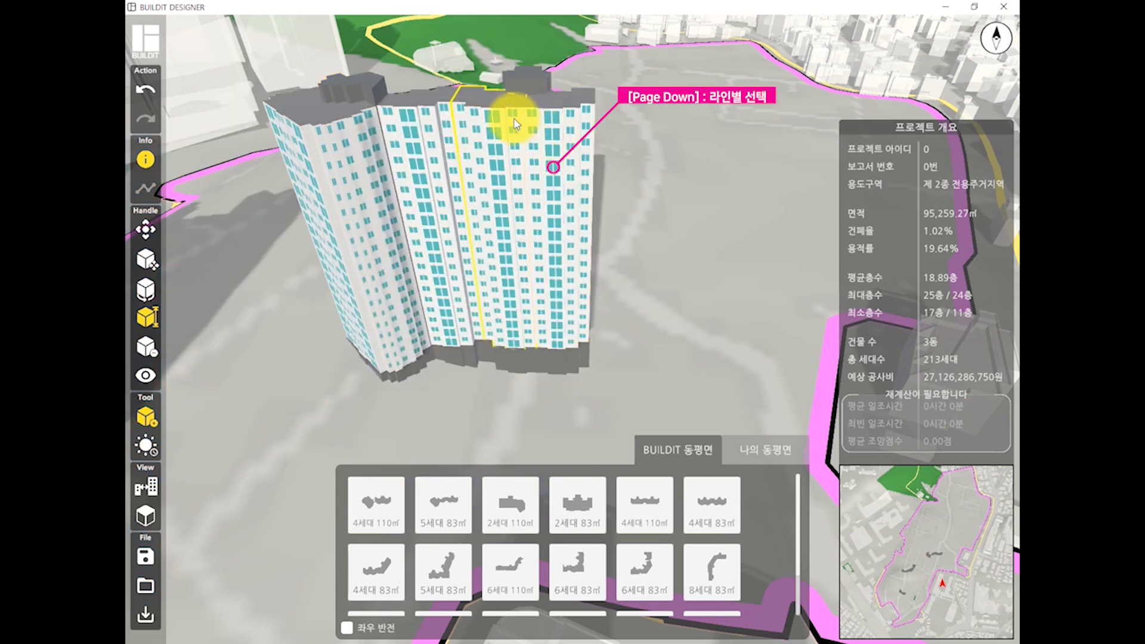
click(349, 124)
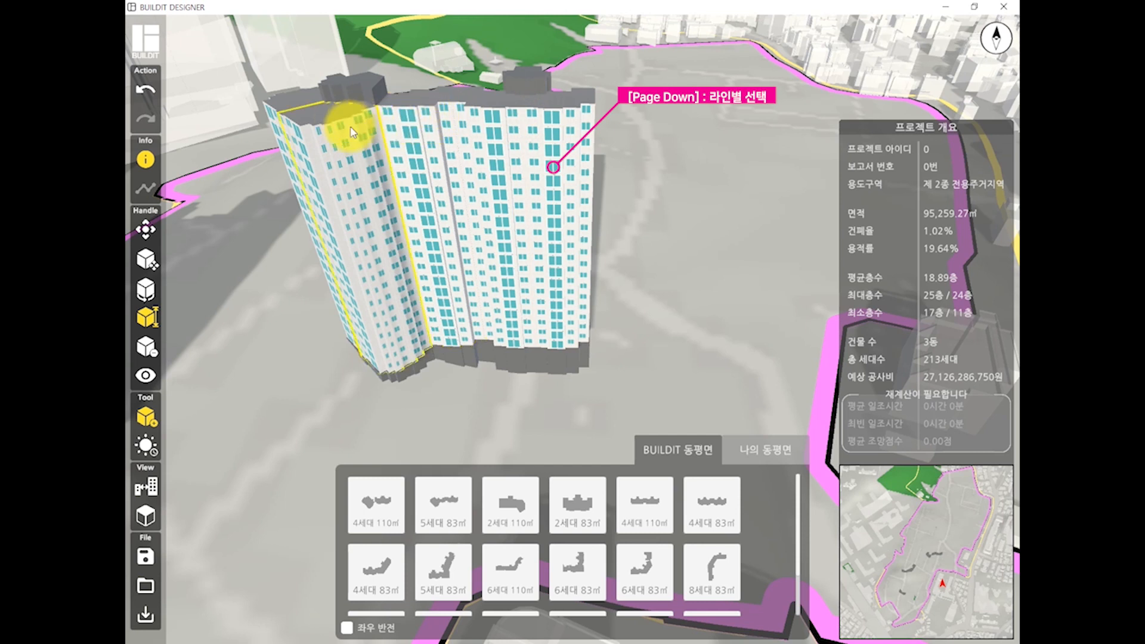
key(Page_Up)
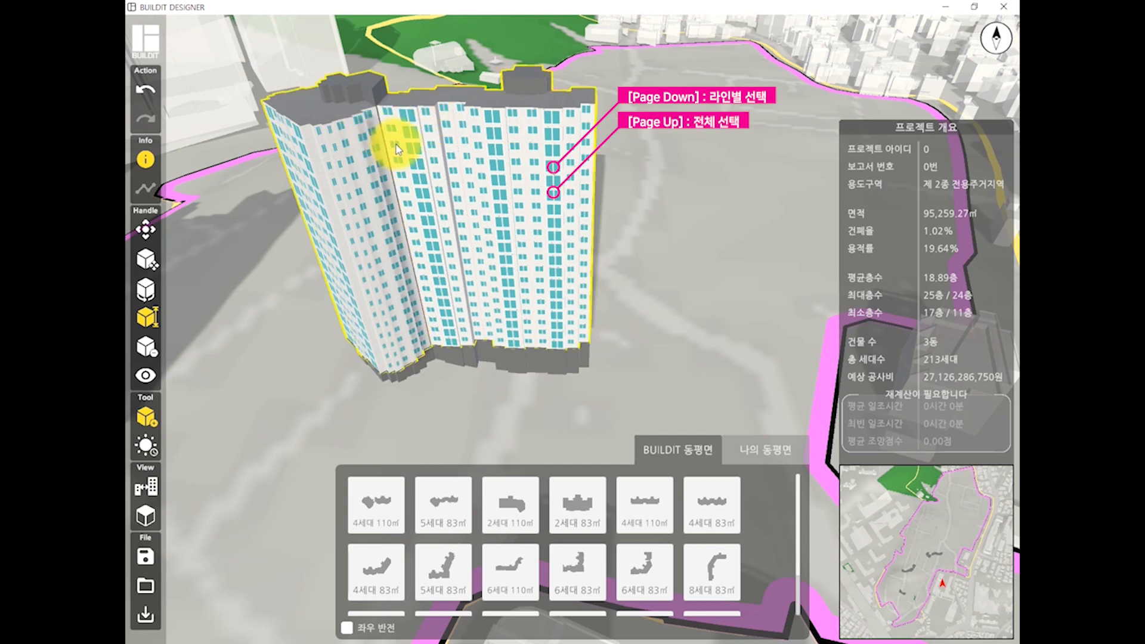
click(374, 154)
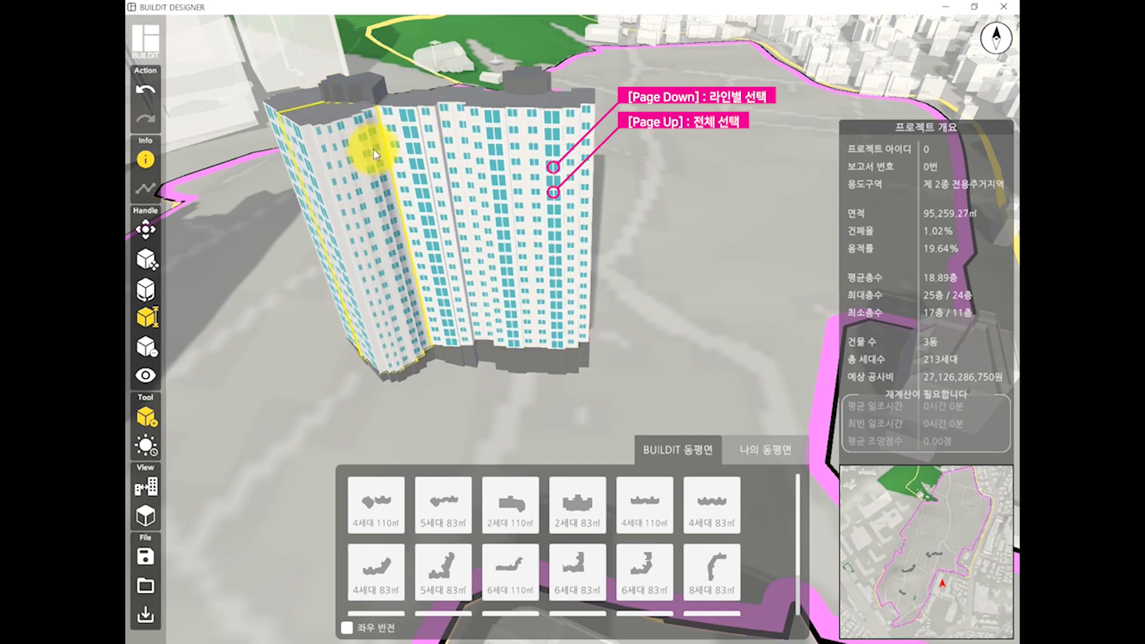
click(548, 141)
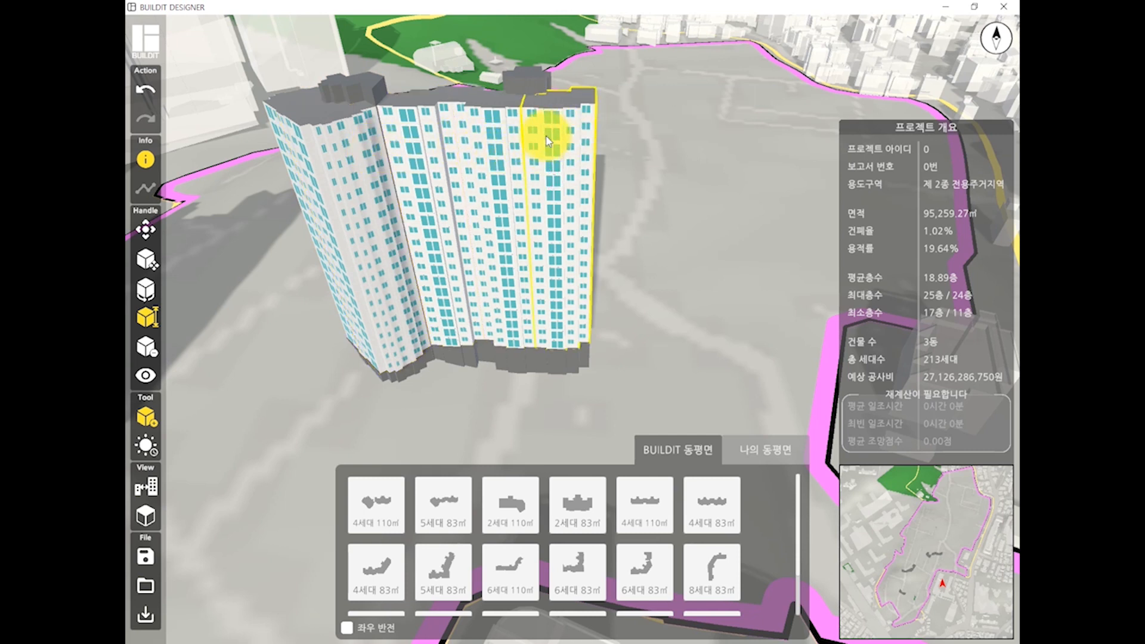
Select the second line from the northern tower's east end and raise it a few floors above its neighbours.
click(508, 139)
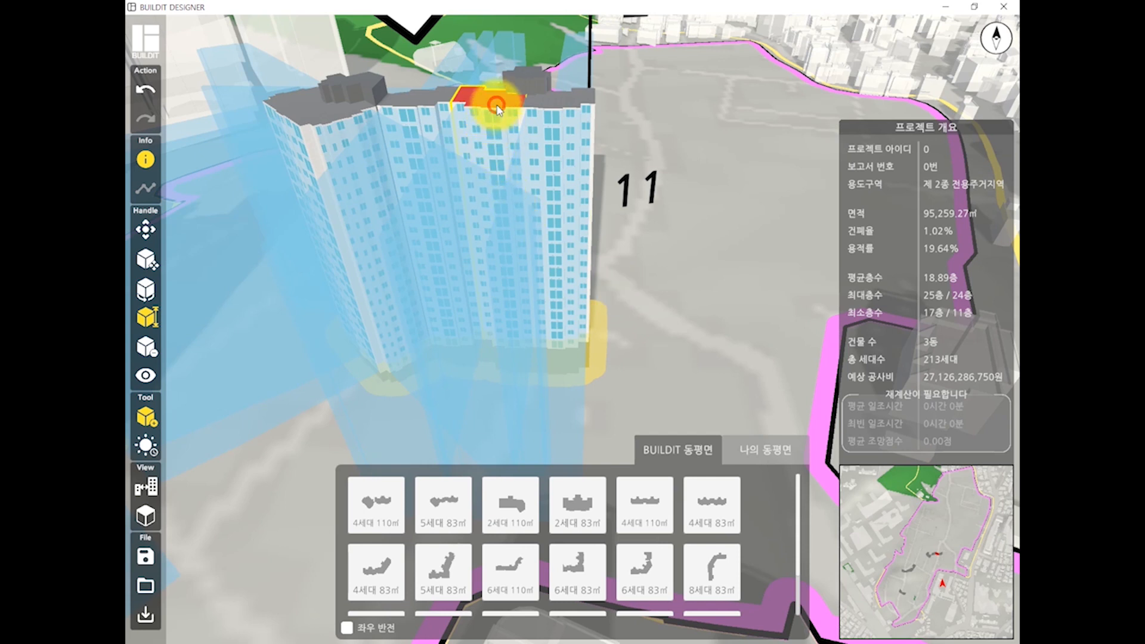
drag(496, 107, 486, 23)
drag(476, 141, 472, 45)
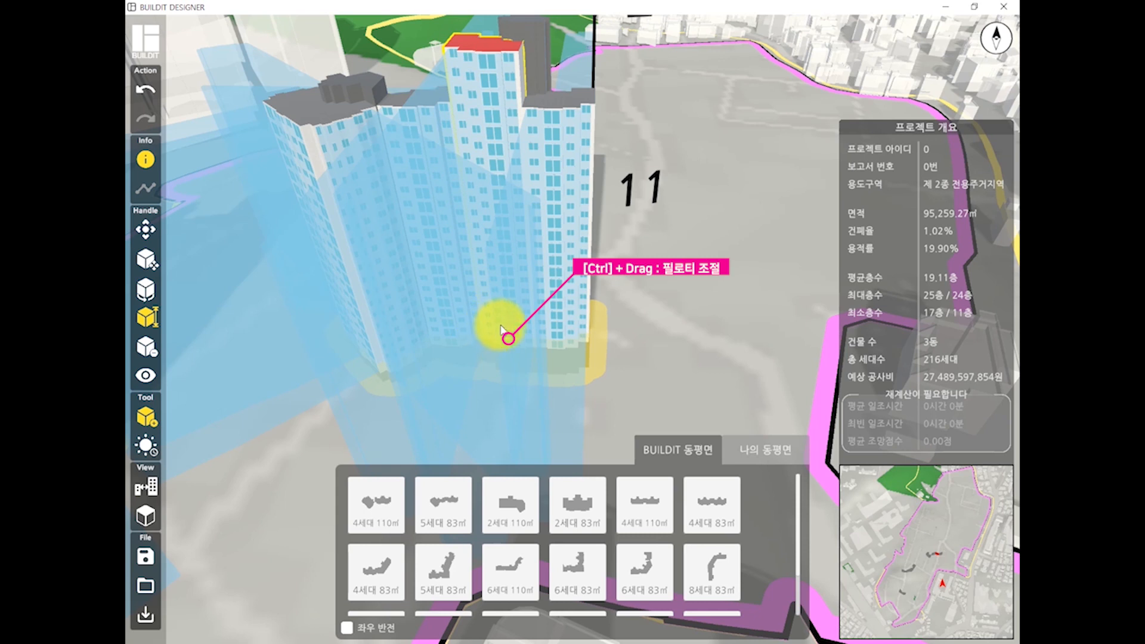
Raise the pilotis (필로티) under the selected line to open a tall gap through the tower, and inspect it.
ctrl+drag(501, 325, 692, 319)
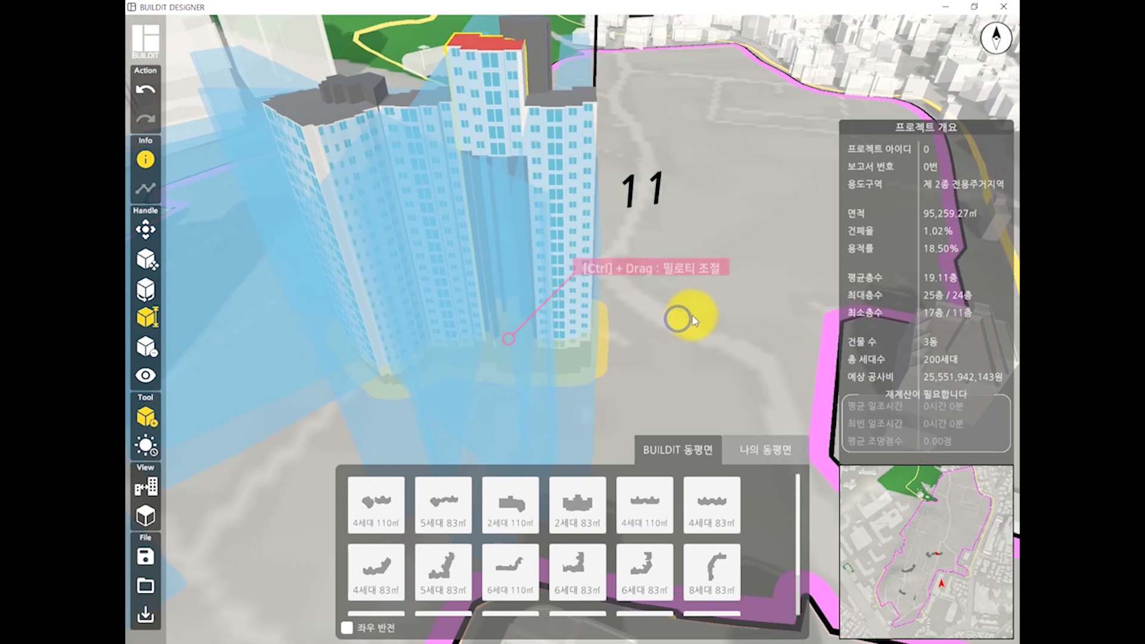
middle_drag(583, 376, 581, 241)
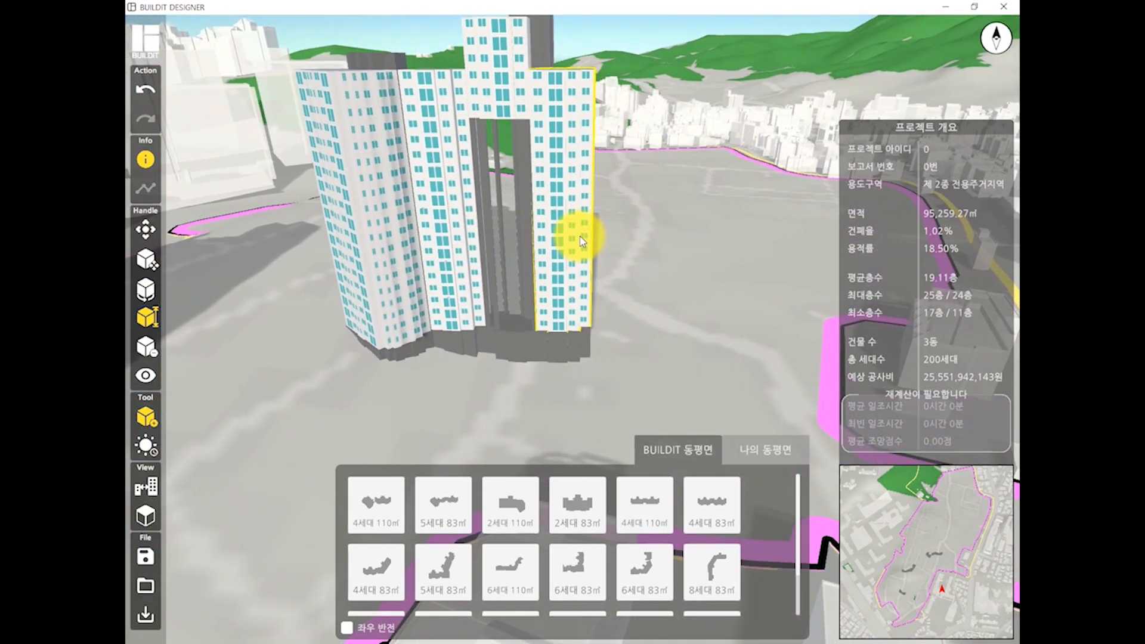
scroll(469, 129, up, 3)
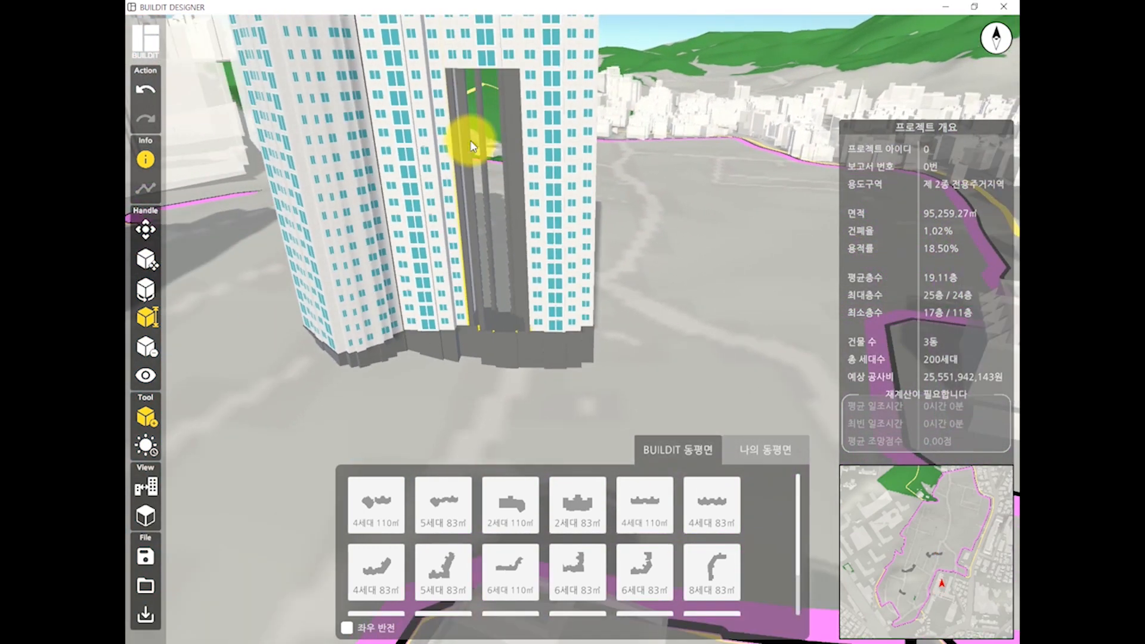
drag(467, 181, 513, 233)
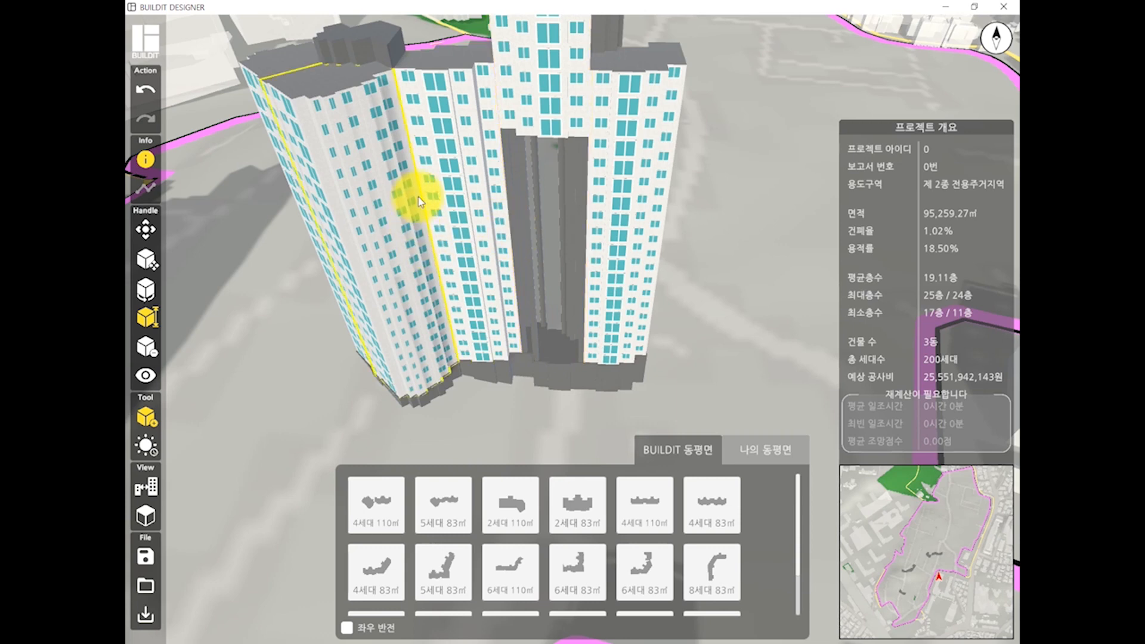
scroll(430, 203, down, 3)
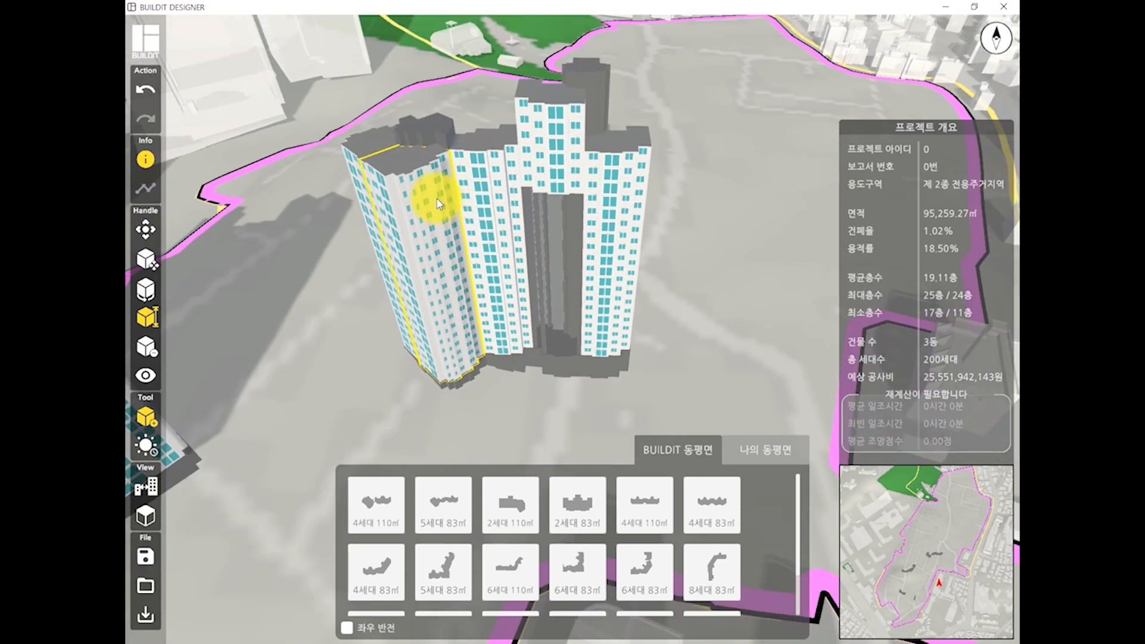
scroll(434, 237, down, 3)
middle_drag(577, 209, 485, 286)
right_drag(484, 286, 217, 205)
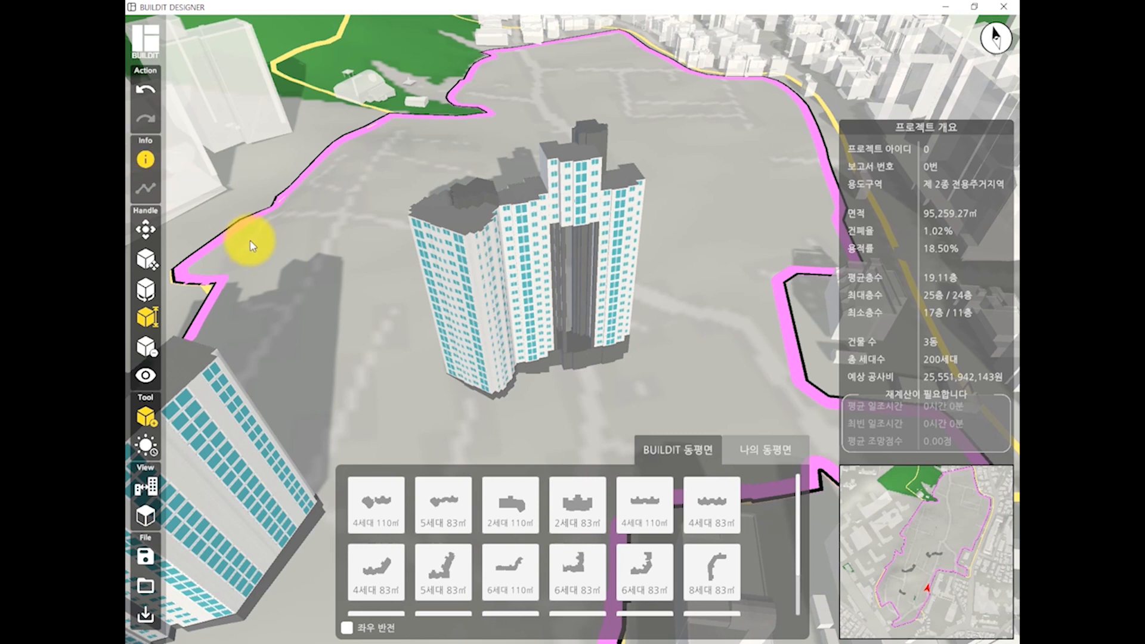
key(F1)
key(F1)
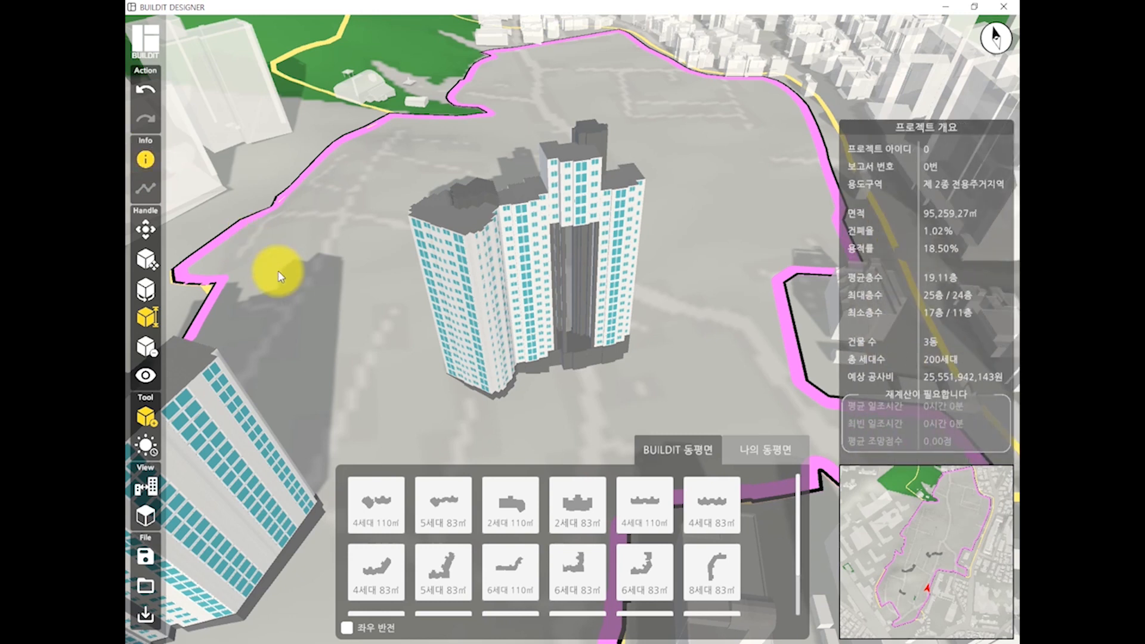
key(F1)
key(F1)
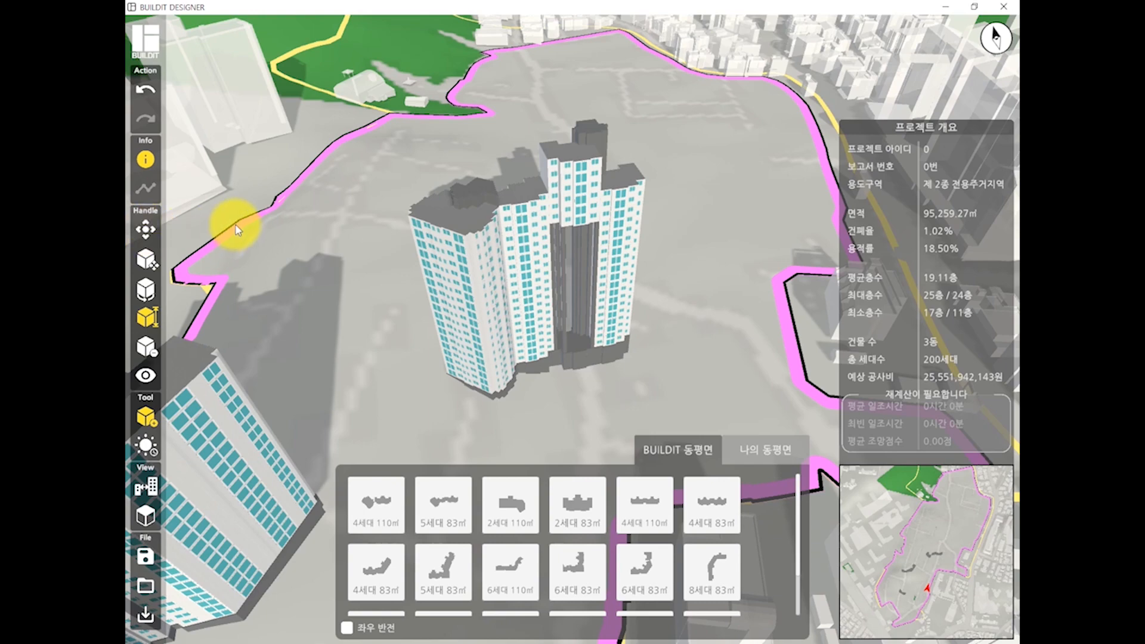
Move the northern tower a short distance east across the site with the building move tool (건물 이동).
drag(317, 296, 436, 252)
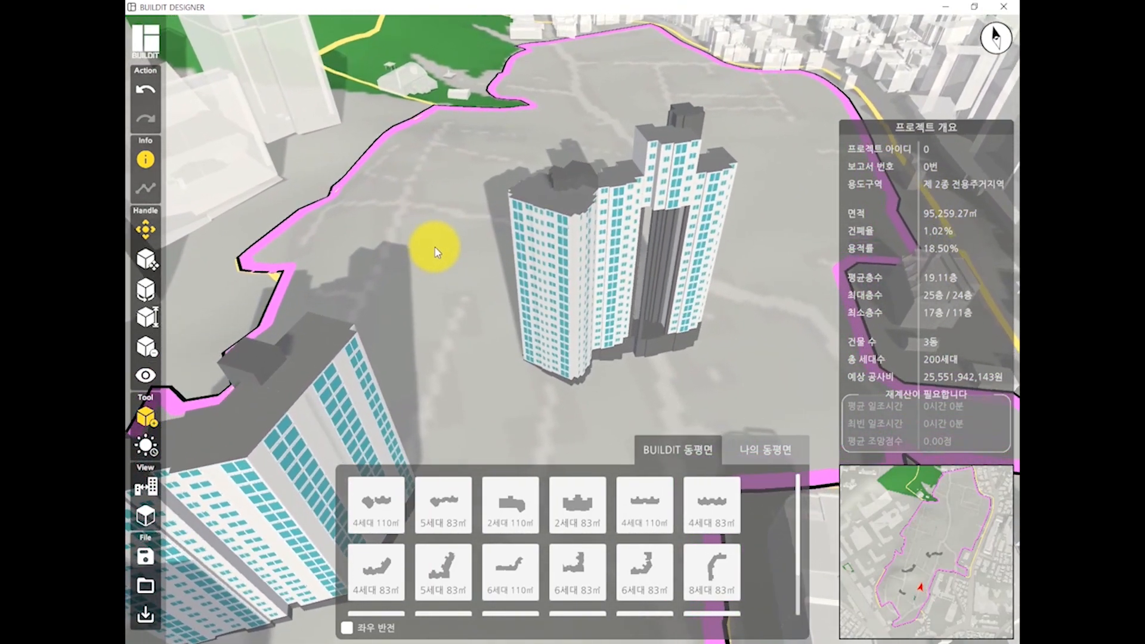
click(146, 233)
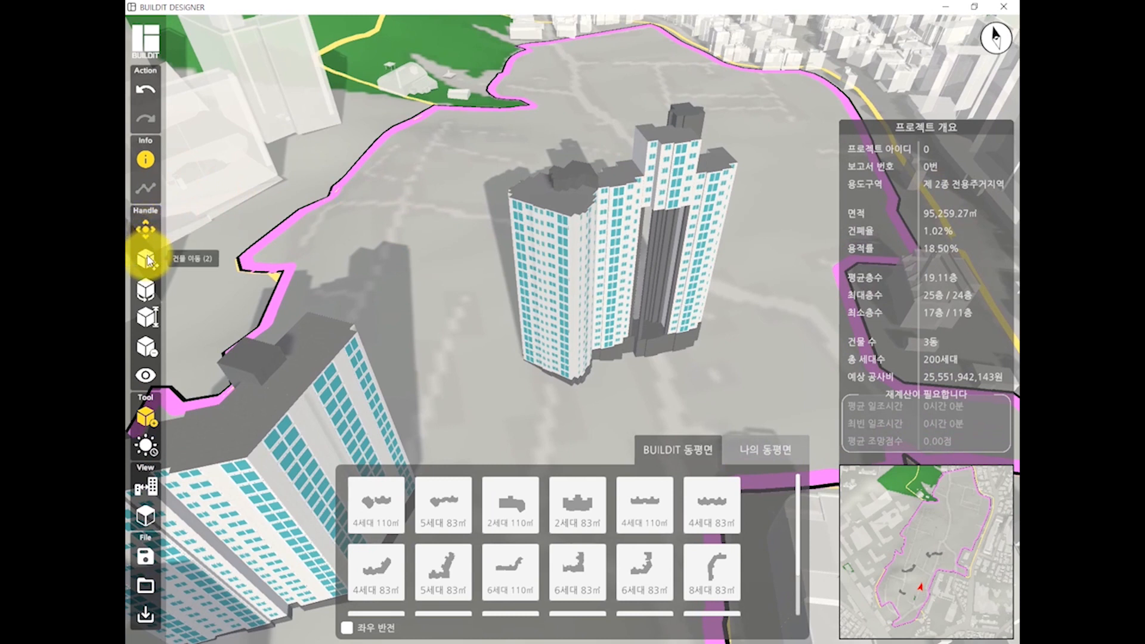
click(148, 260)
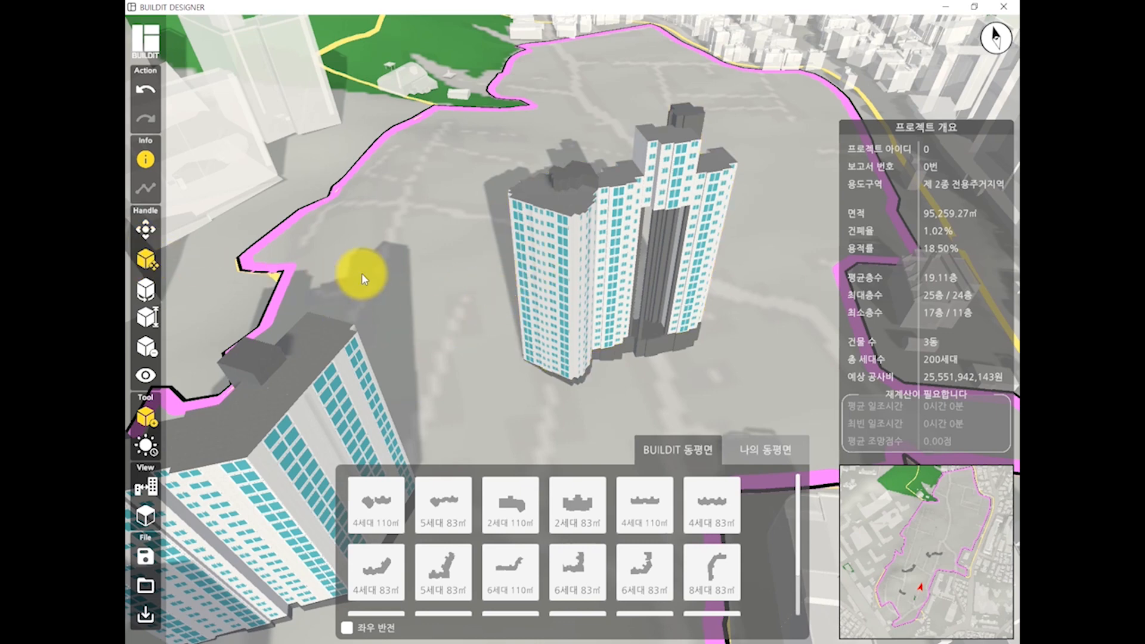
click(574, 258)
drag(626, 205, 659, 212)
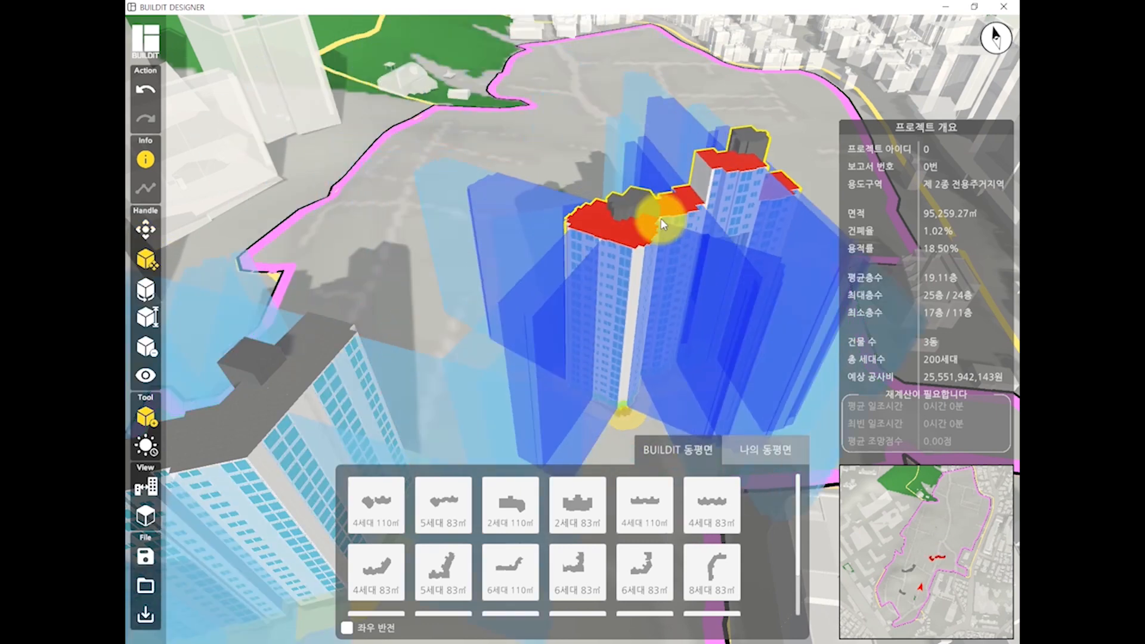
Rotate the northern tower slightly counterclockwise about its vertical axis.
key(3)
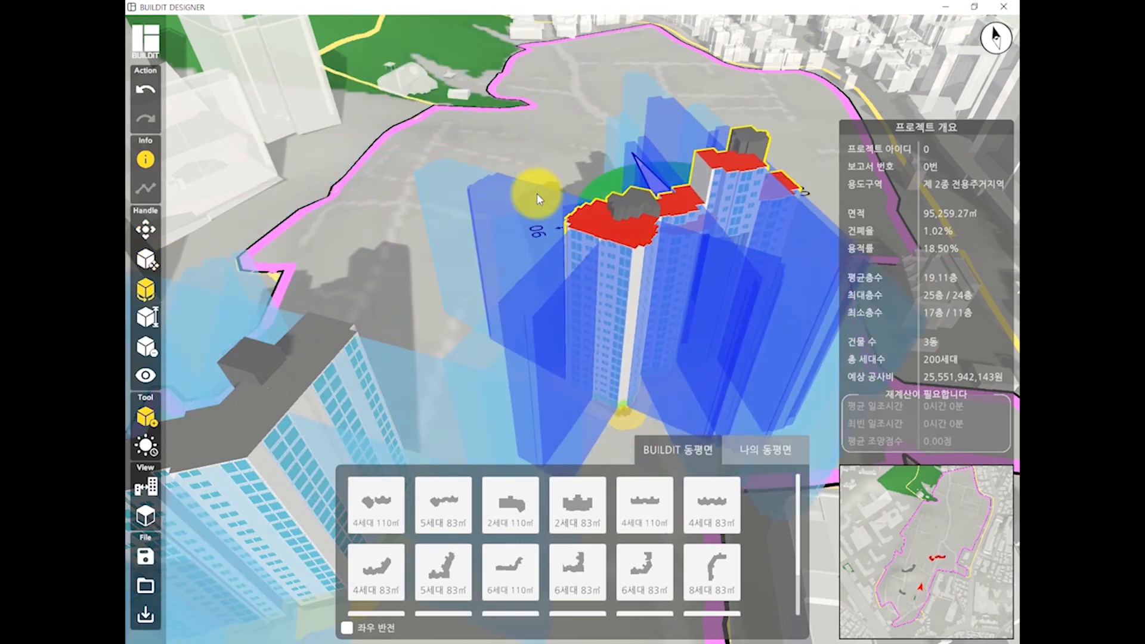
click(673, 261)
drag(672, 260, 476, 241)
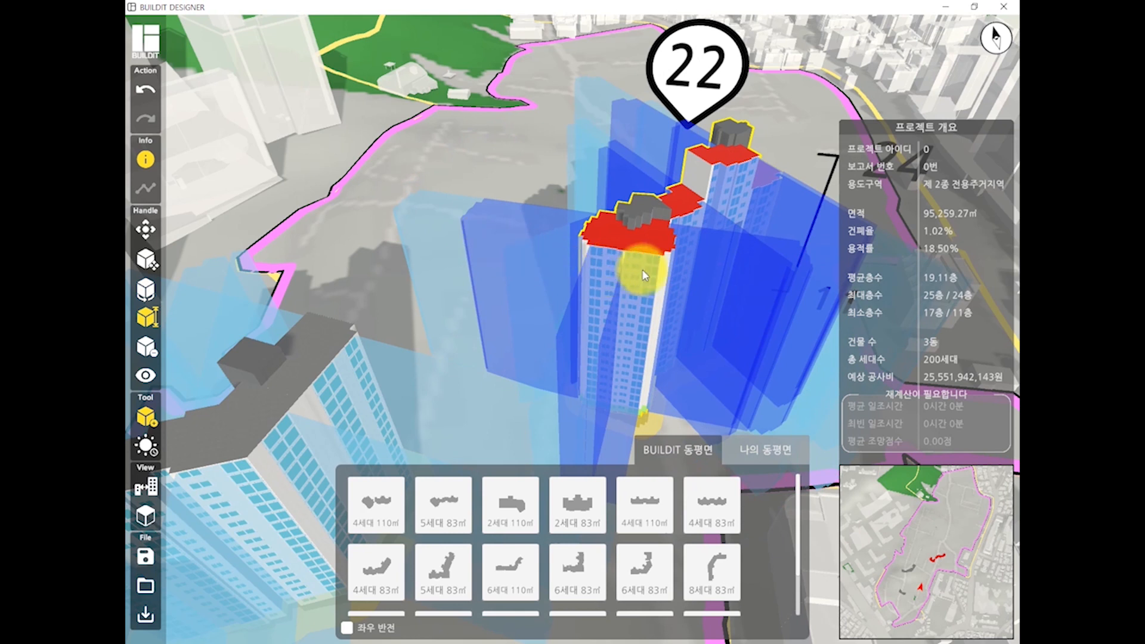
Lower the whole northern tower by one floor to 21, and raise the pilotis under its second line from the west end by three floors.
drag(675, 271, 652, 352)
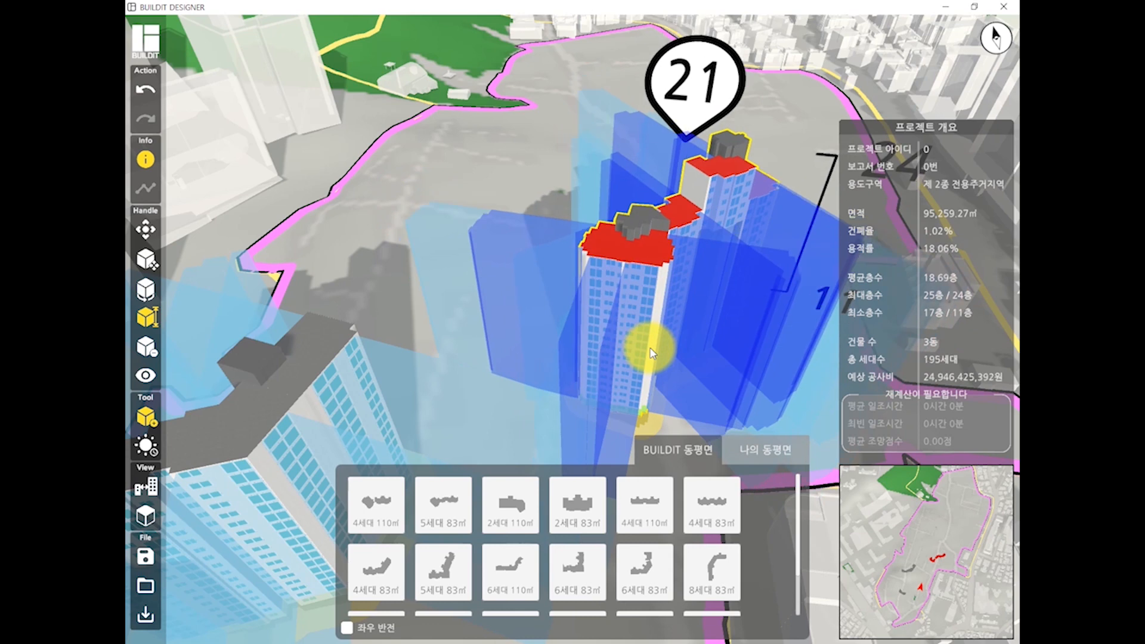
drag(652, 351, 651, 352)
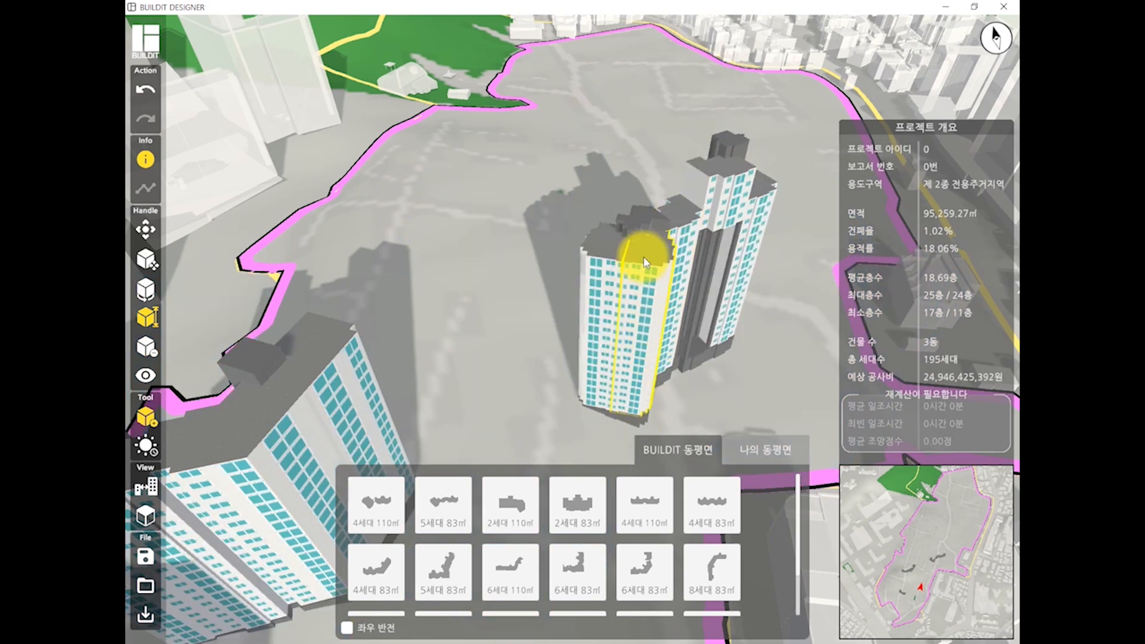
mouse_move(685, 206)
mouse_down()
mouse_move(662, 205)
mouse_move(676, 208)
mouse_up()
drag(670, 267, 651, 317)
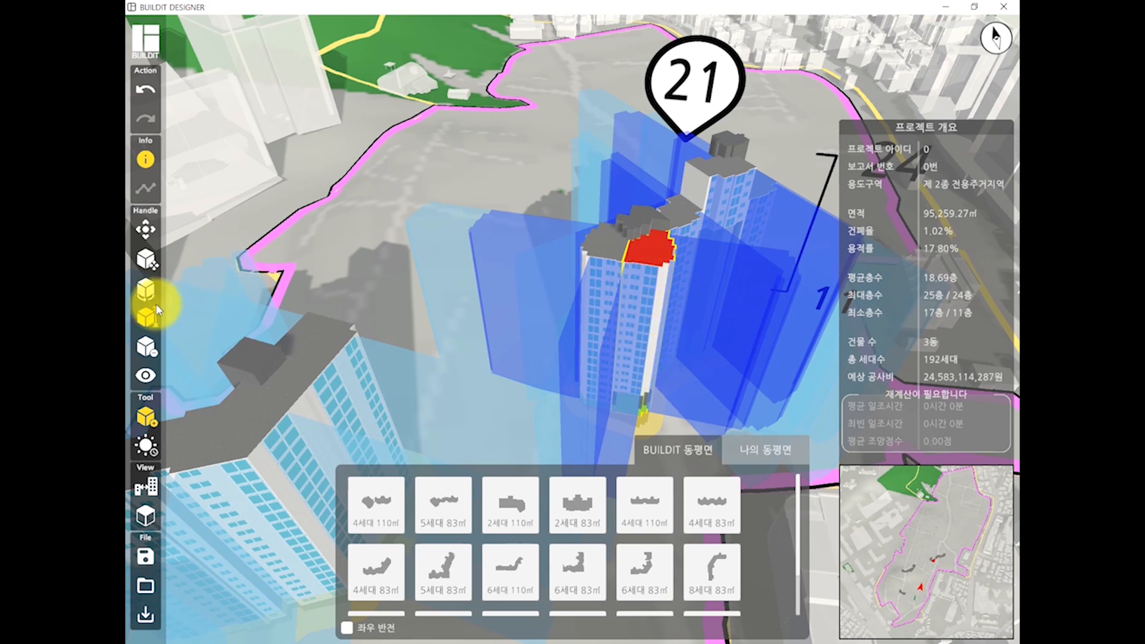
Try to delete the northern tower with the building deletion tool (건물 삭제).
click(146, 316)
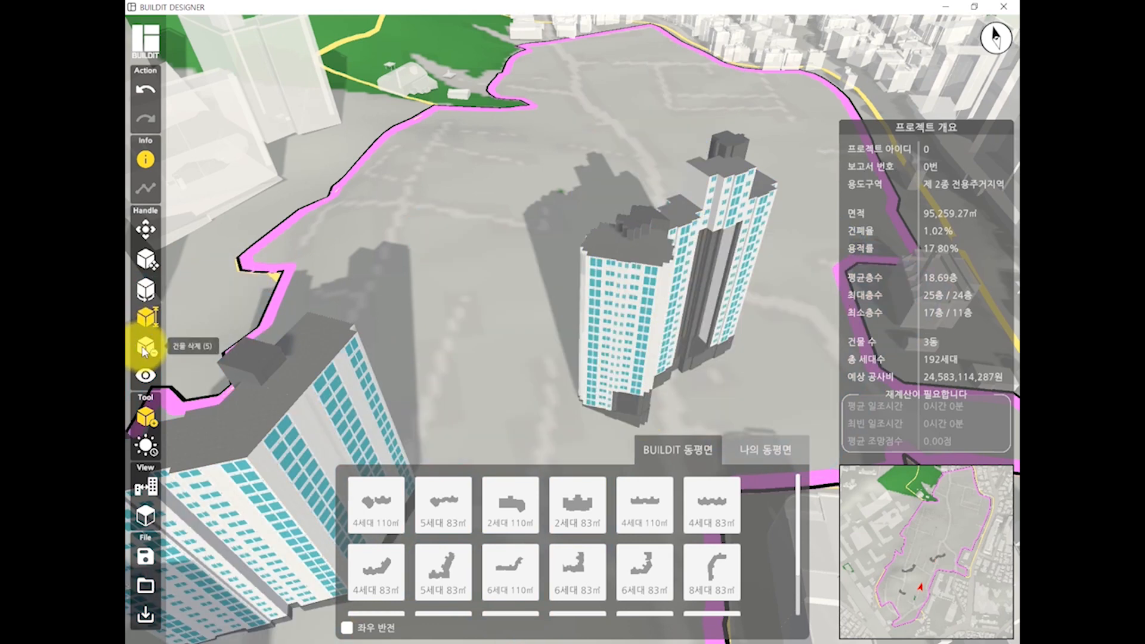
click(146, 347)
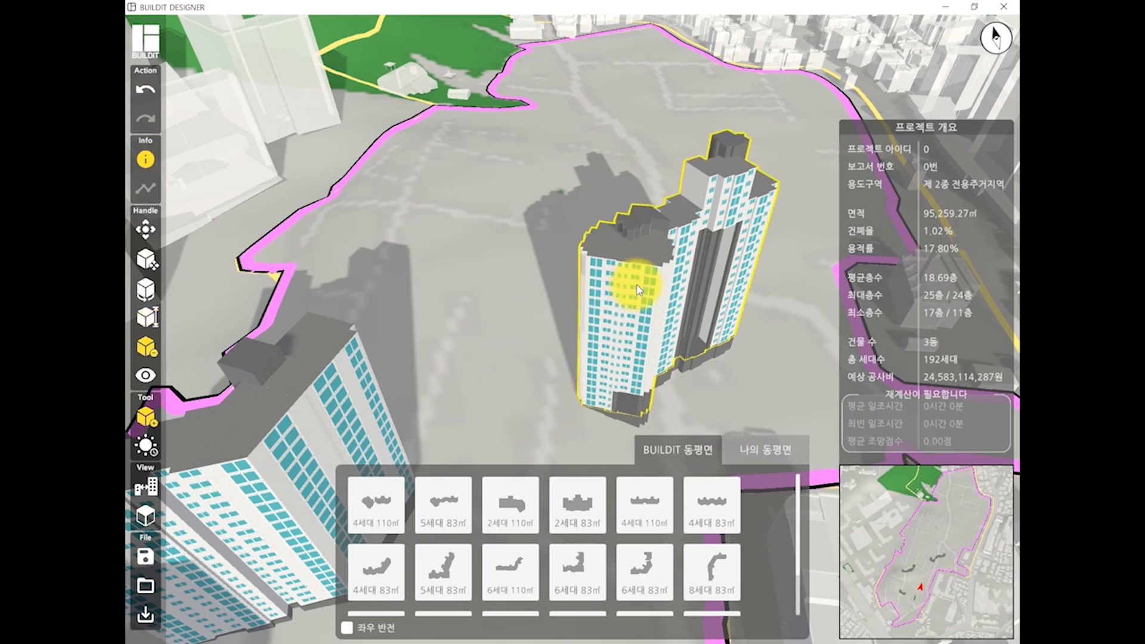
click(637, 289)
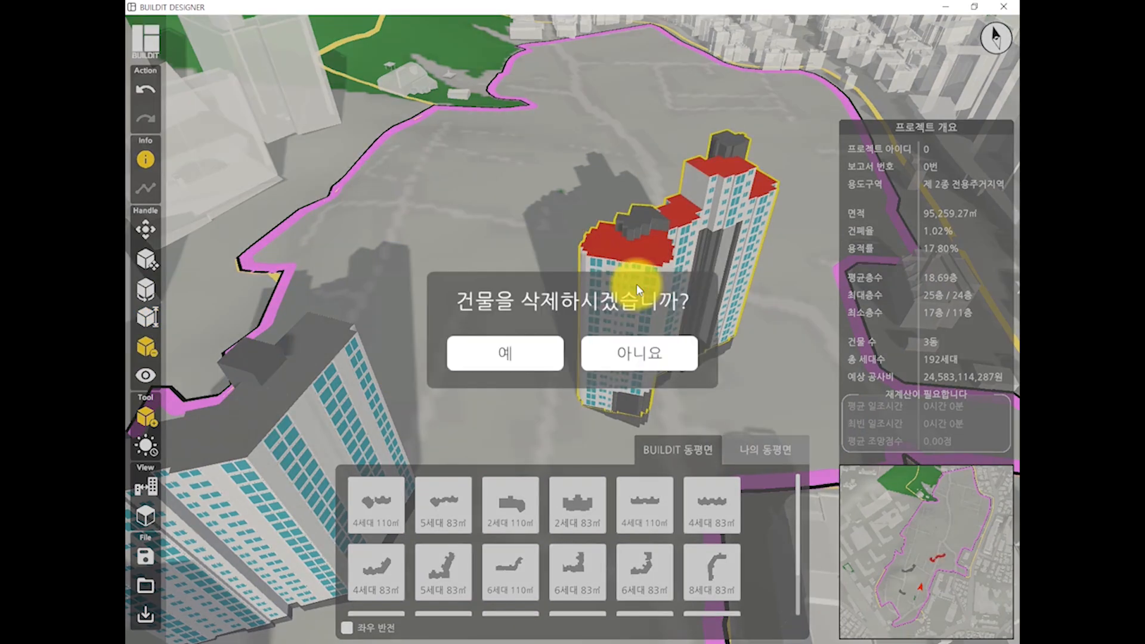
click(544, 352)
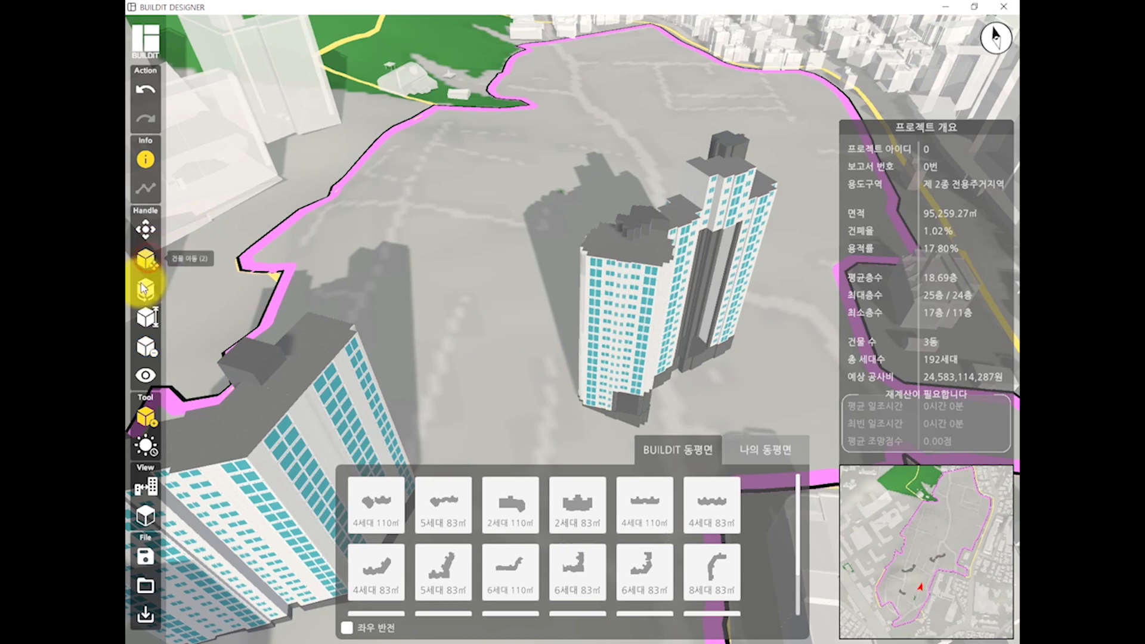
Select the northern tower in height adjustment mode, request its deletion from there, and cancel the request.
click(140, 316)
click(664, 298)
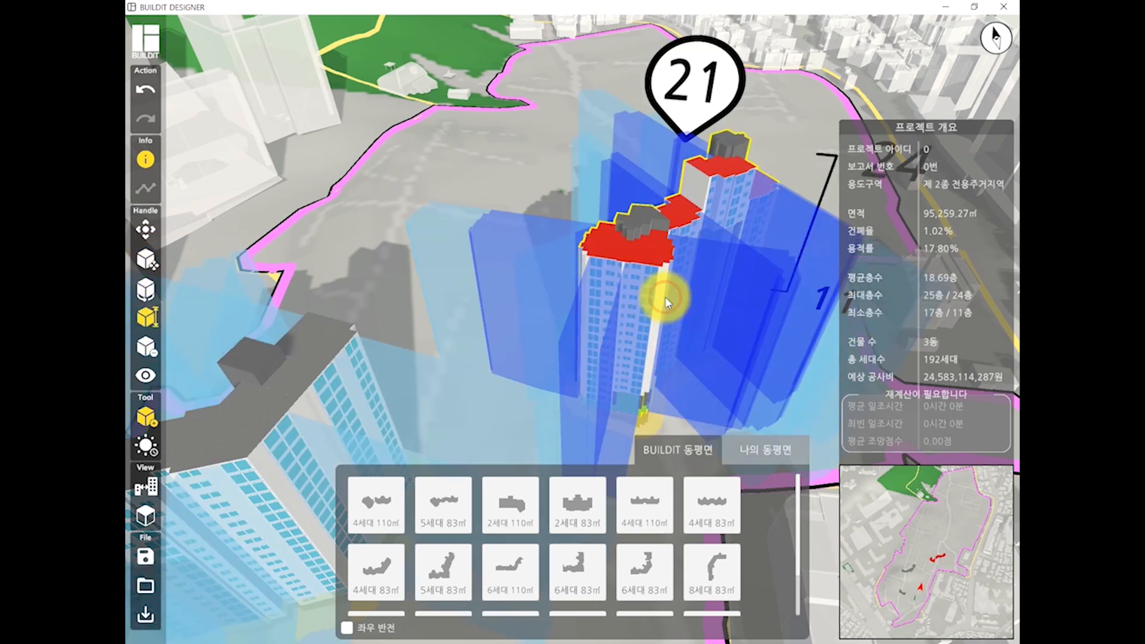
key(Delete)
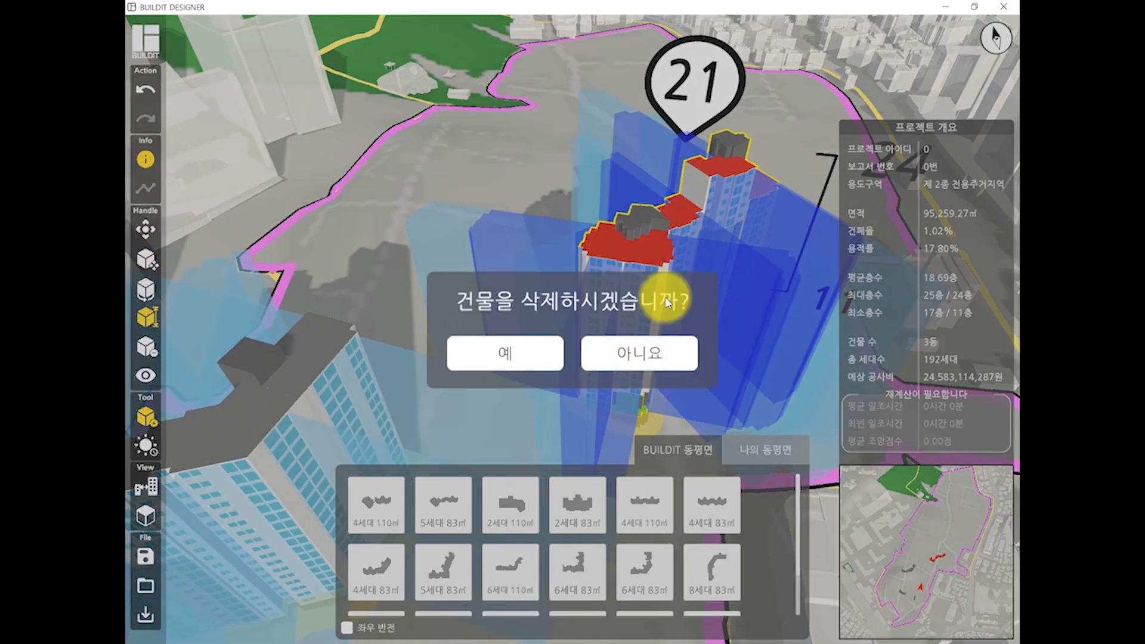
key(Escape)
Close the building library (건물 추가) and turn on the shadow analysis (음영 분석) at 13:30 on the winter solstice (동지).
right_drag(409, 302, 405, 279)
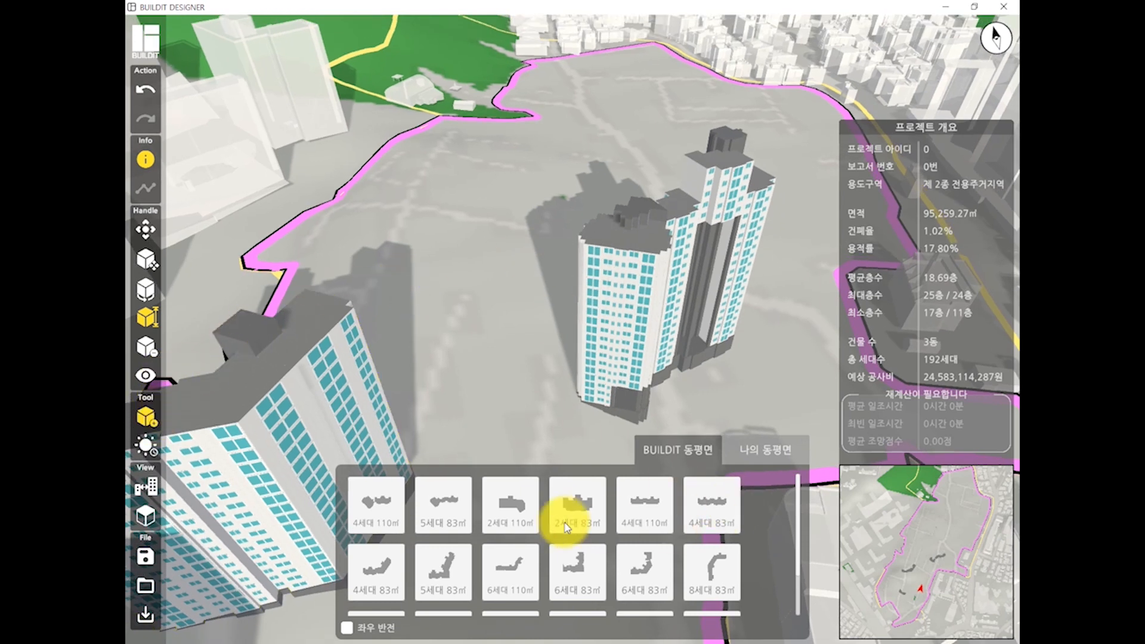
right_drag(512, 312, 470, 364)
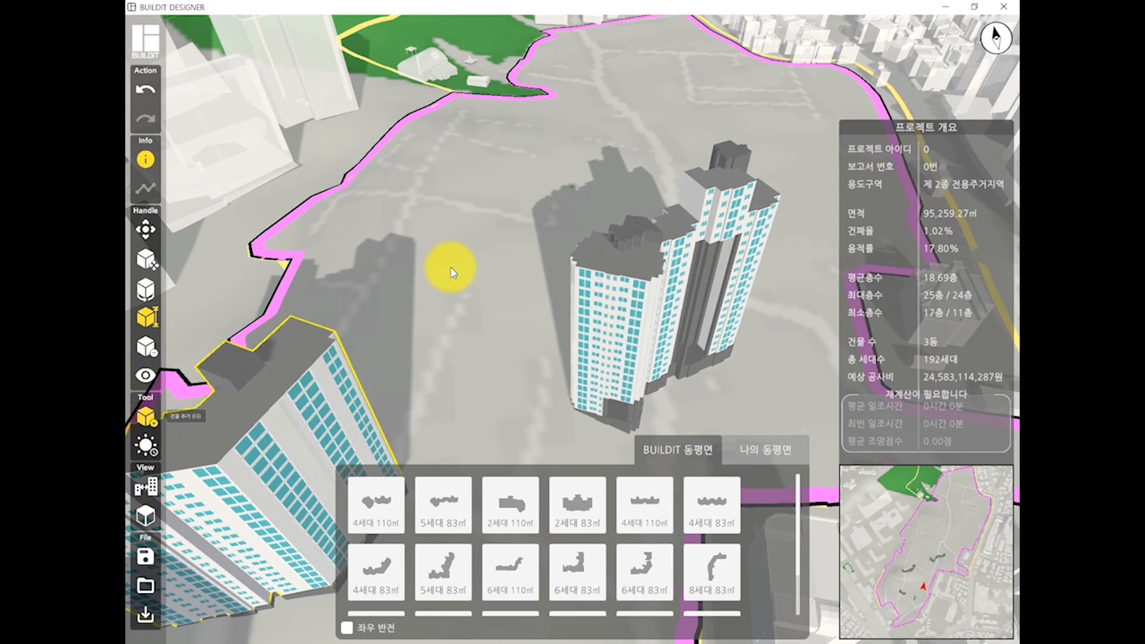
right_drag(458, 267, 379, 351)
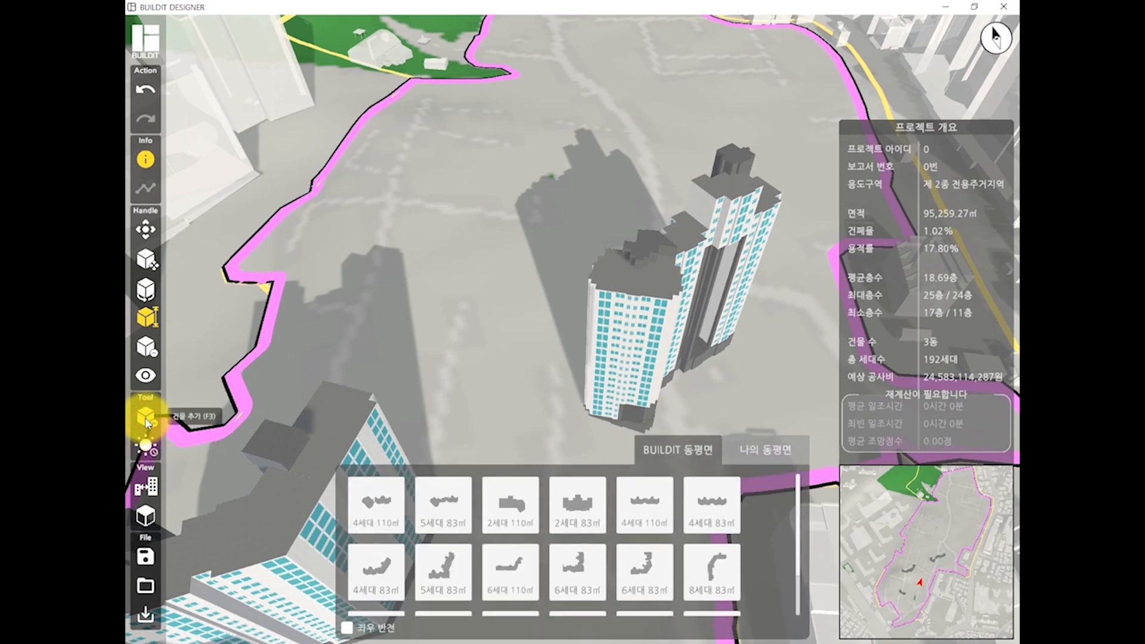
click(147, 418)
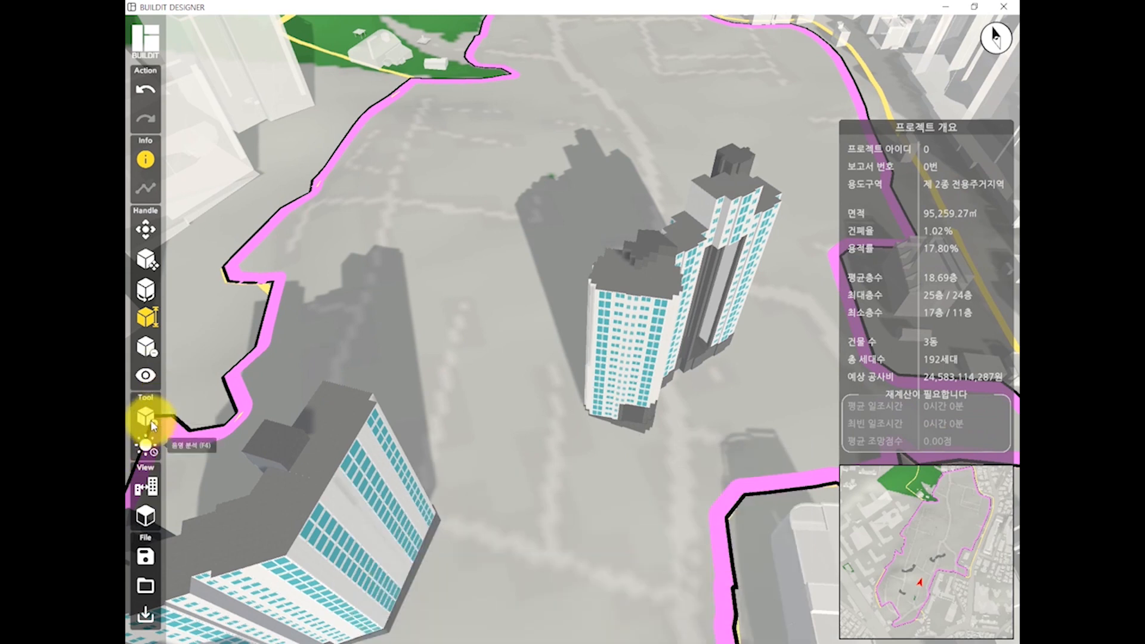
click(152, 422)
click(150, 417)
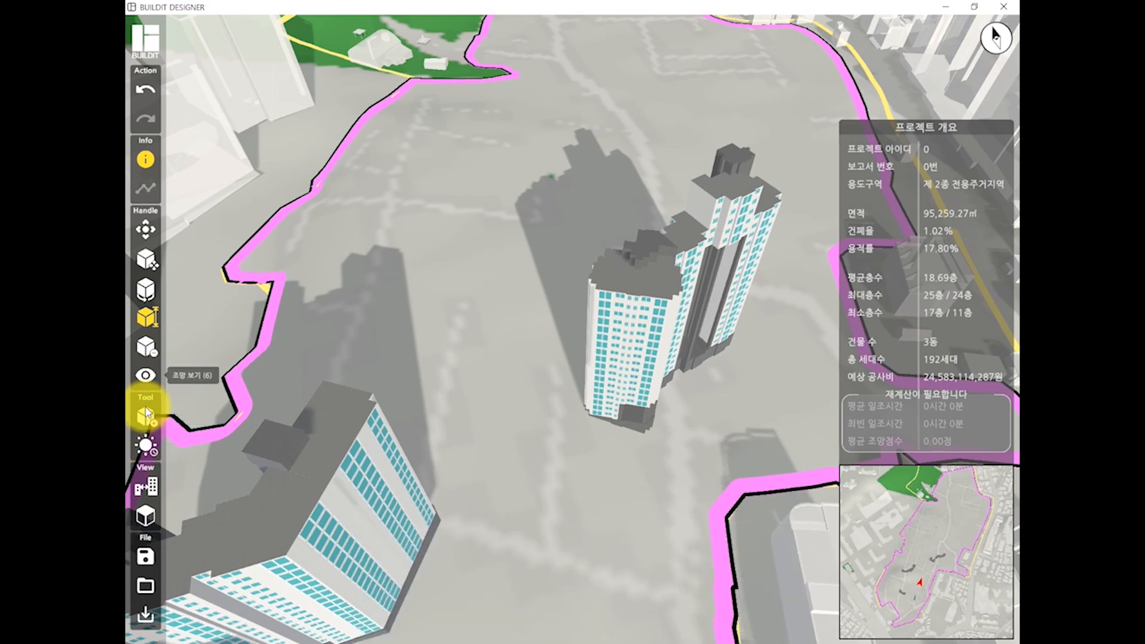
click(144, 451)
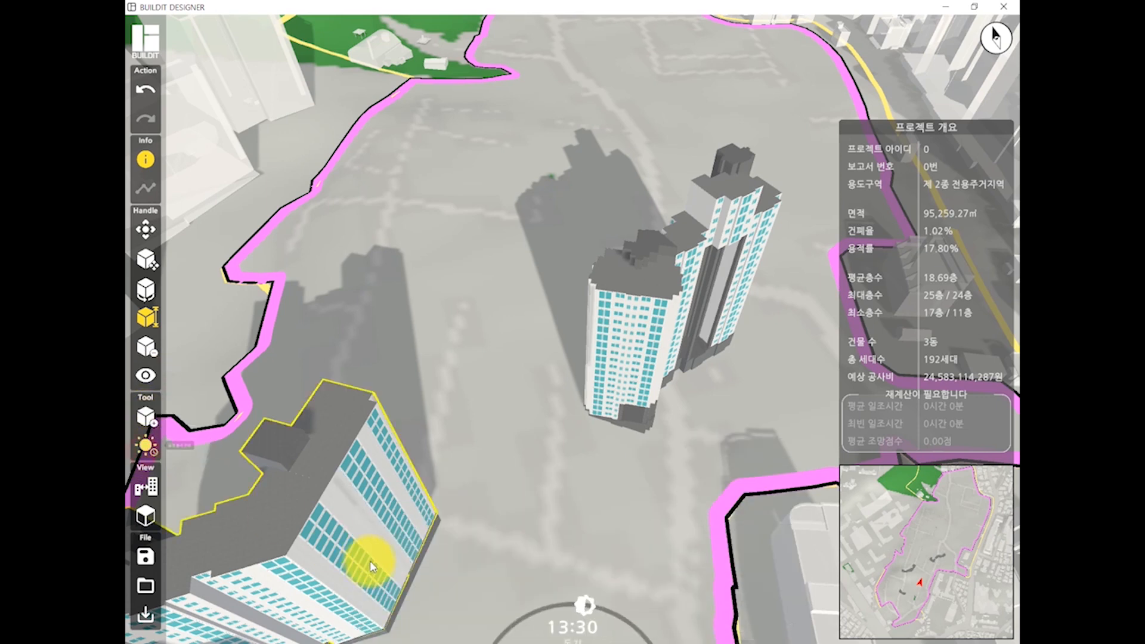
mouse_move(584, 589)
mouse_down()
mouse_move(540, 602)
mouse_move(569, 586)
mouse_move(544, 615)
mouse_move(588, 589)
mouse_up()
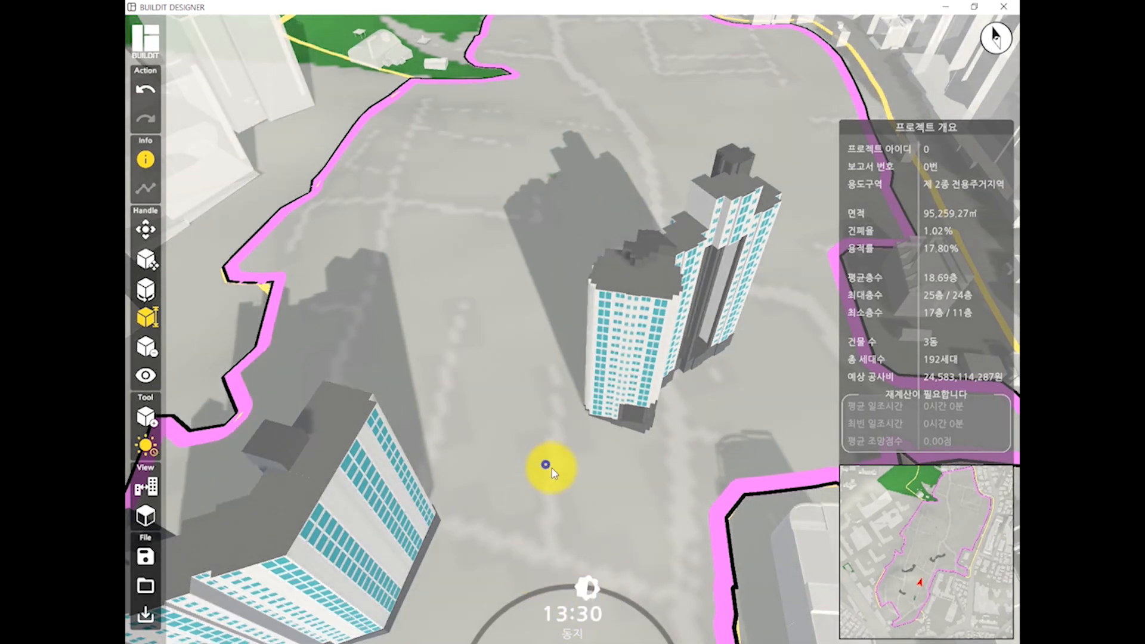
Show the collision check areas (충돌 영역 검사) around the three buildings, look them over, and hide them again.
right_drag(550, 467, 525, 469)
click(142, 488)
click(370, 411)
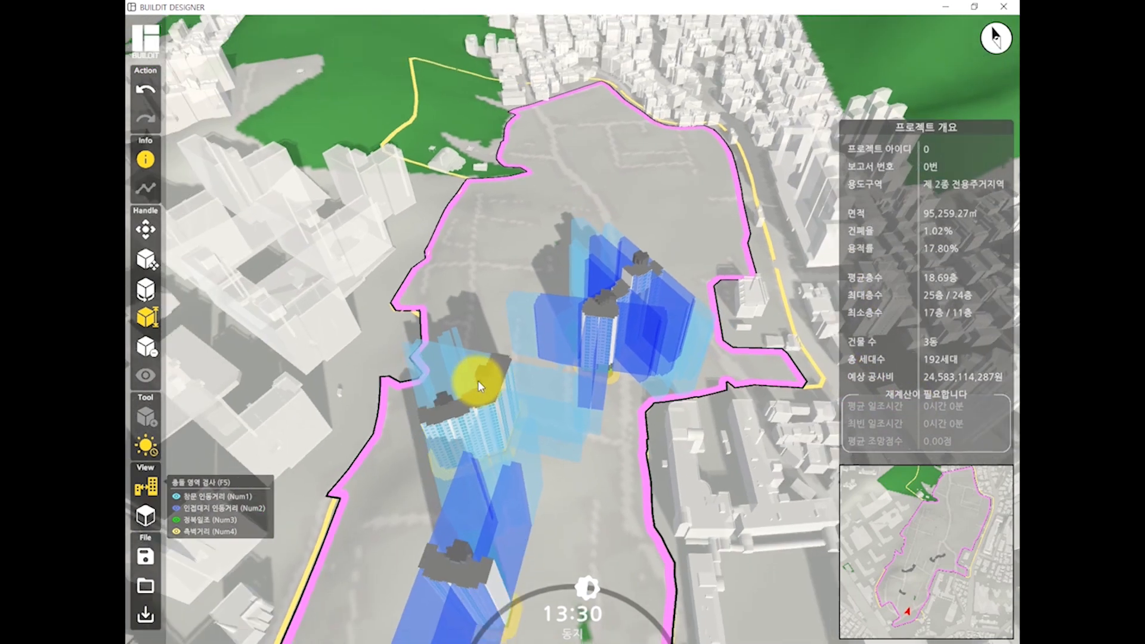
key(F5)
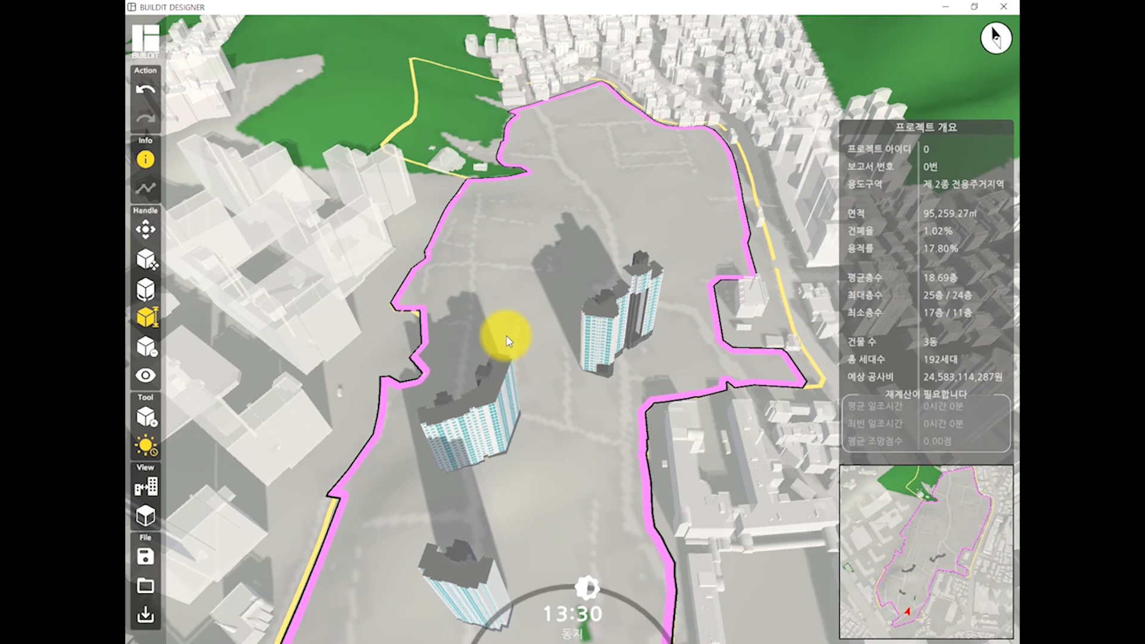
Examine the three buildings and their shadows from overhead and oblique angles with the coloured boundary lines hidden, and show those lines again.
scroll(501, 368, up, 1)
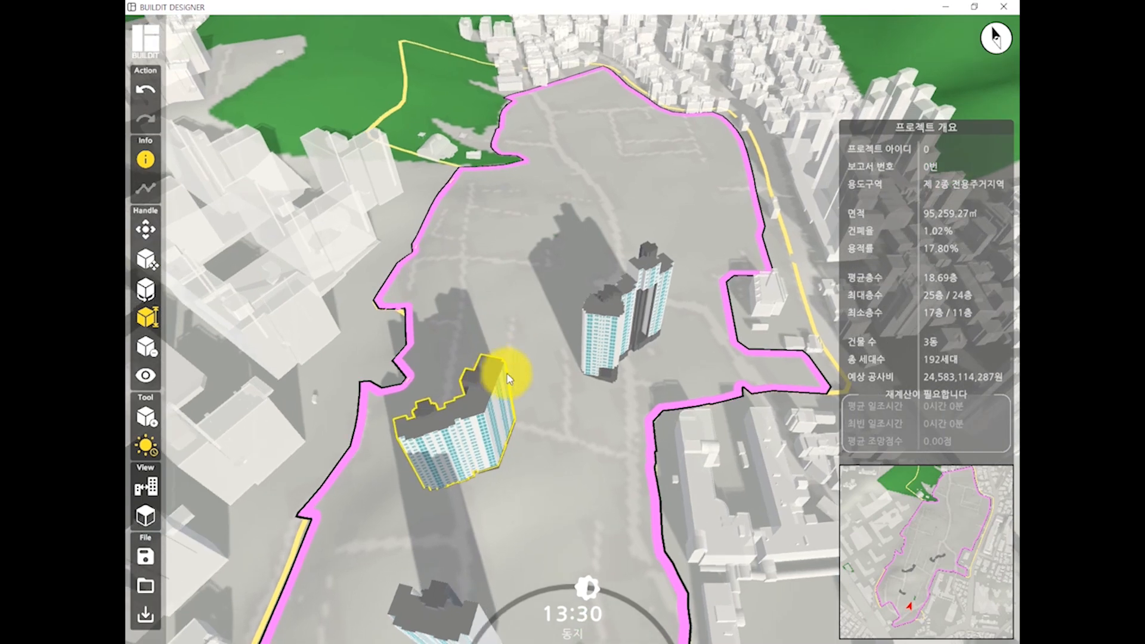
click(578, 246)
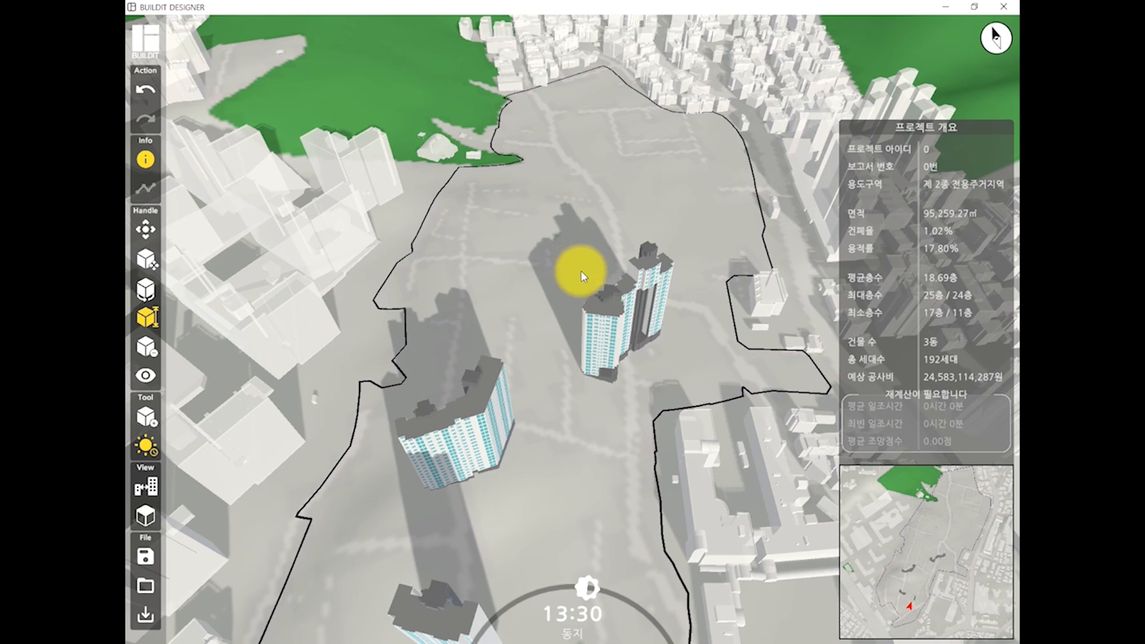
scroll(582, 274, down, 5)
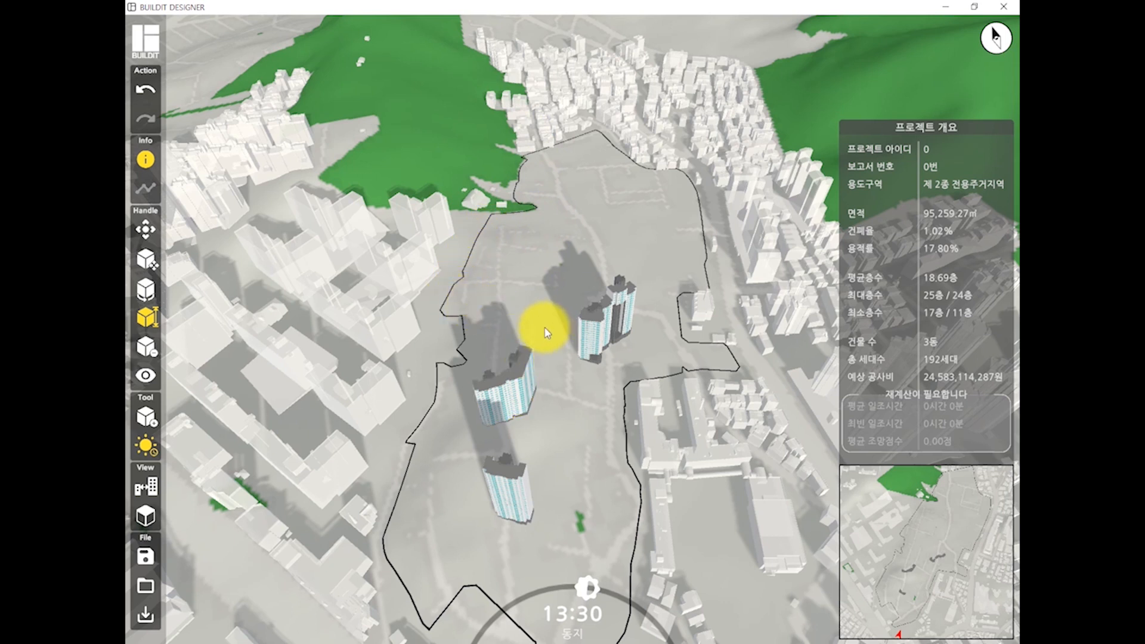
middle_drag(608, 322, 520, 353)
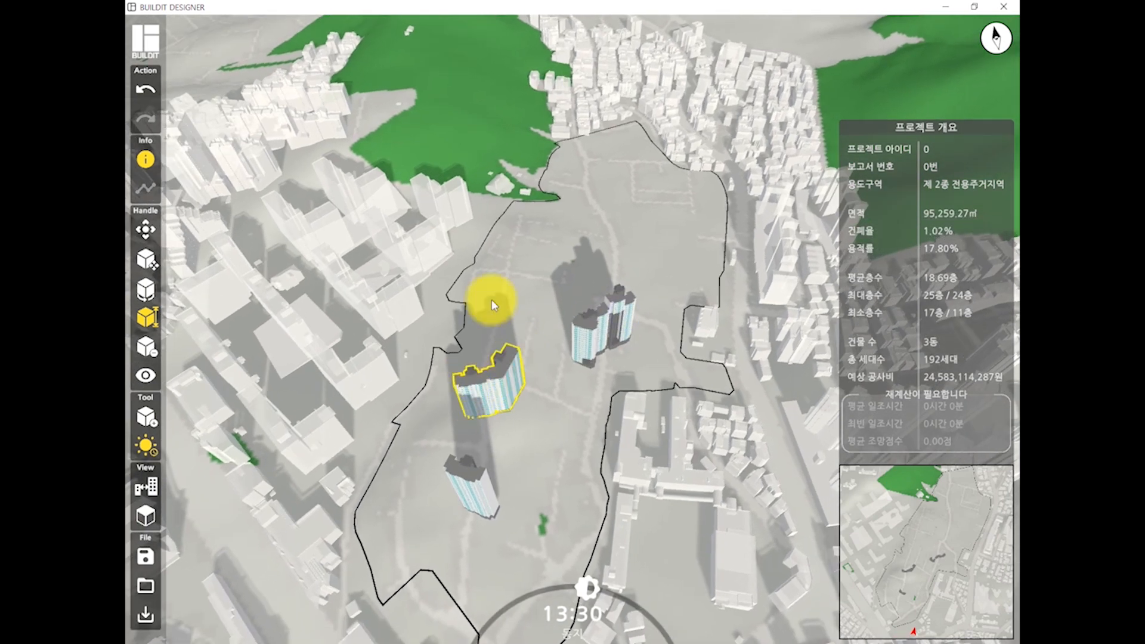
click(599, 324)
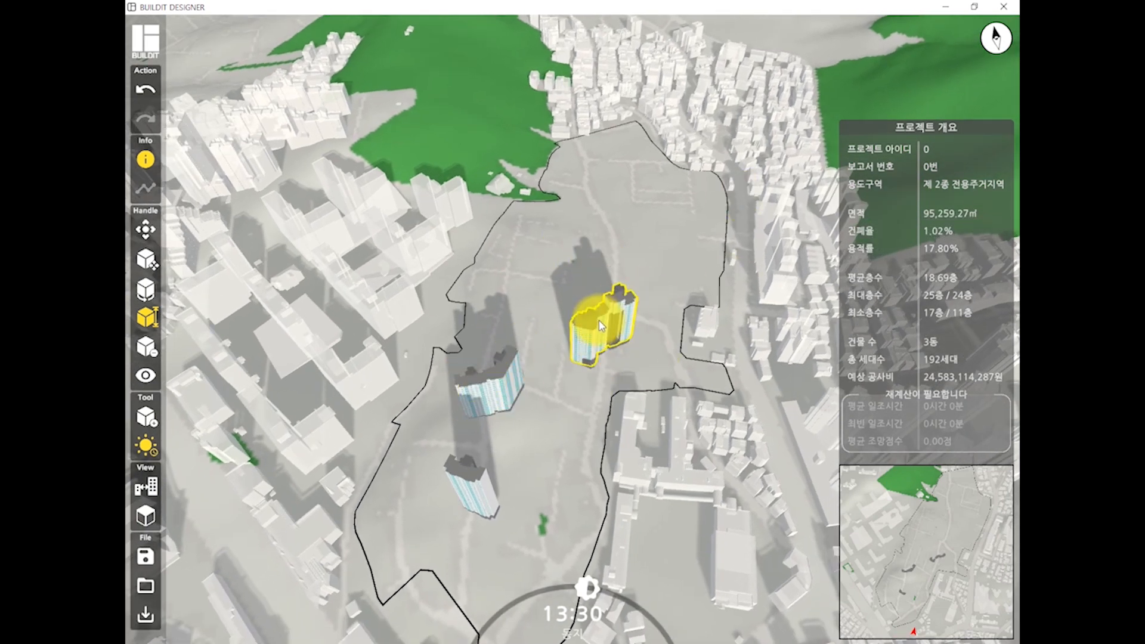
right_drag(599, 324, 524, 340)
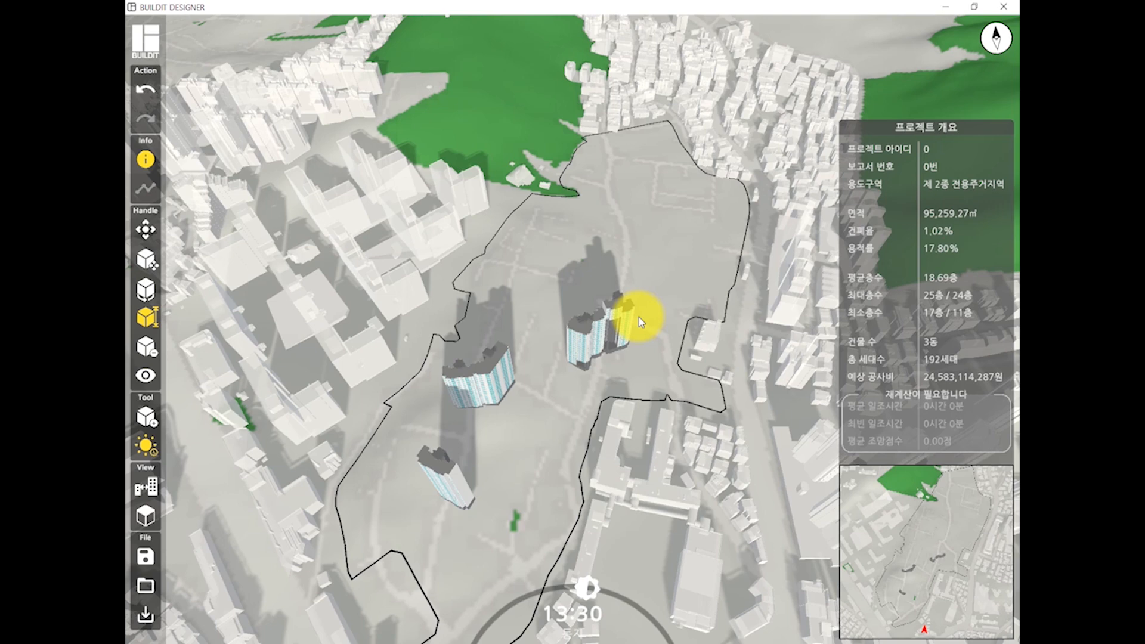
right_drag(603, 357, 539, 74)
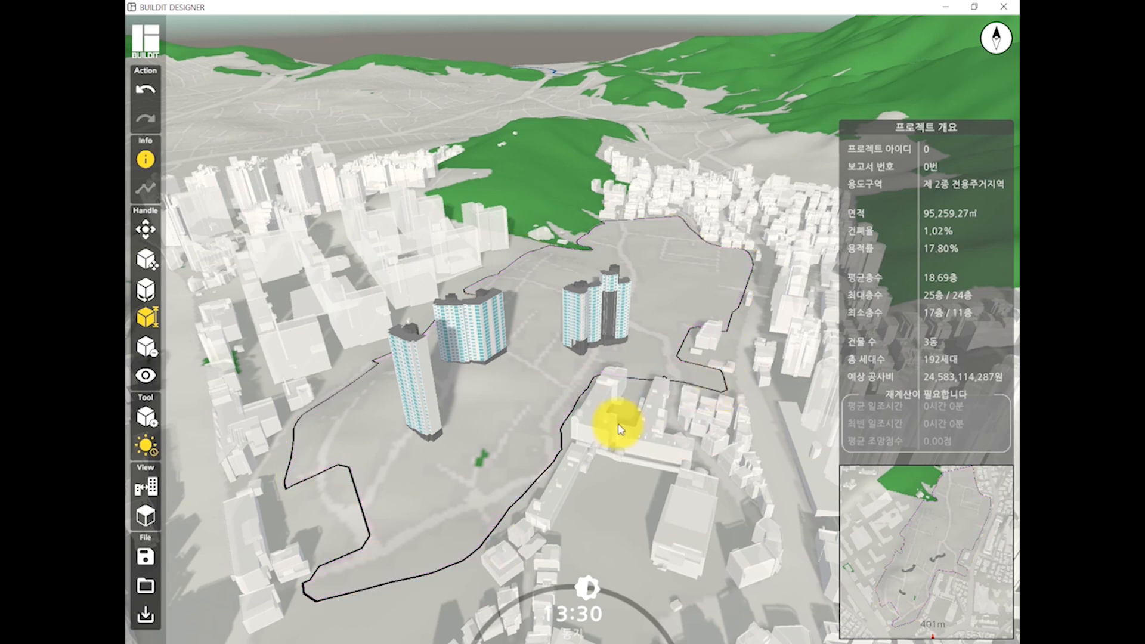
right_drag(555, 419, 674, 417)
scroll(611, 364, up, 1)
scroll(612, 363, up, 1)
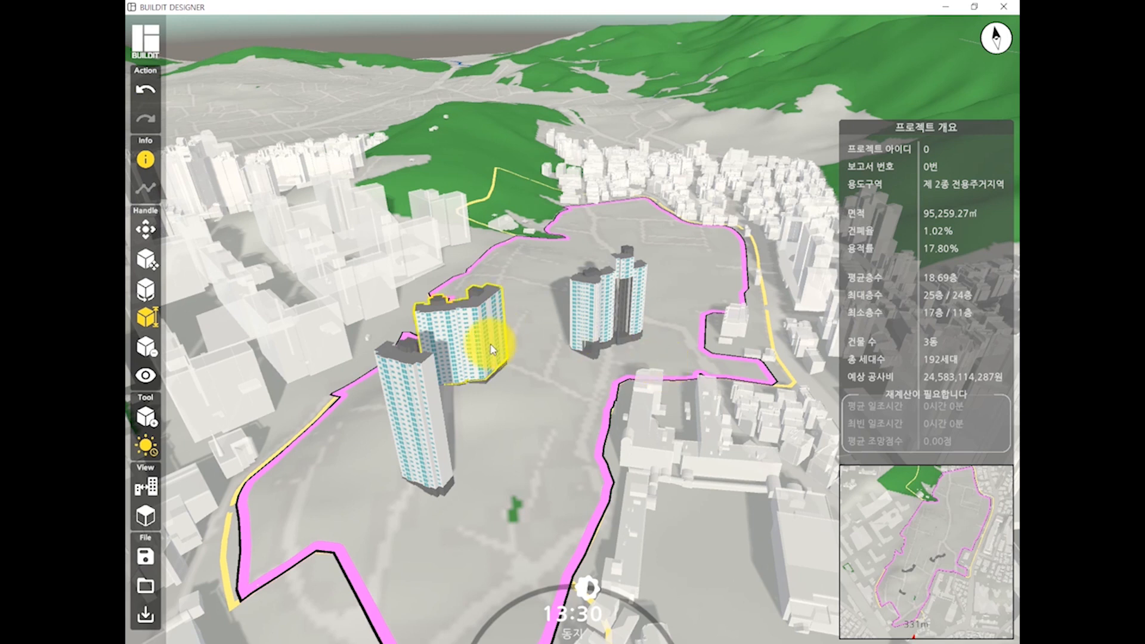
Show the collision check areas again and toggle the adjacent-site distance areas (인접대지 인동거리) repeatedly, leaving only those hidden.
click(385, 404)
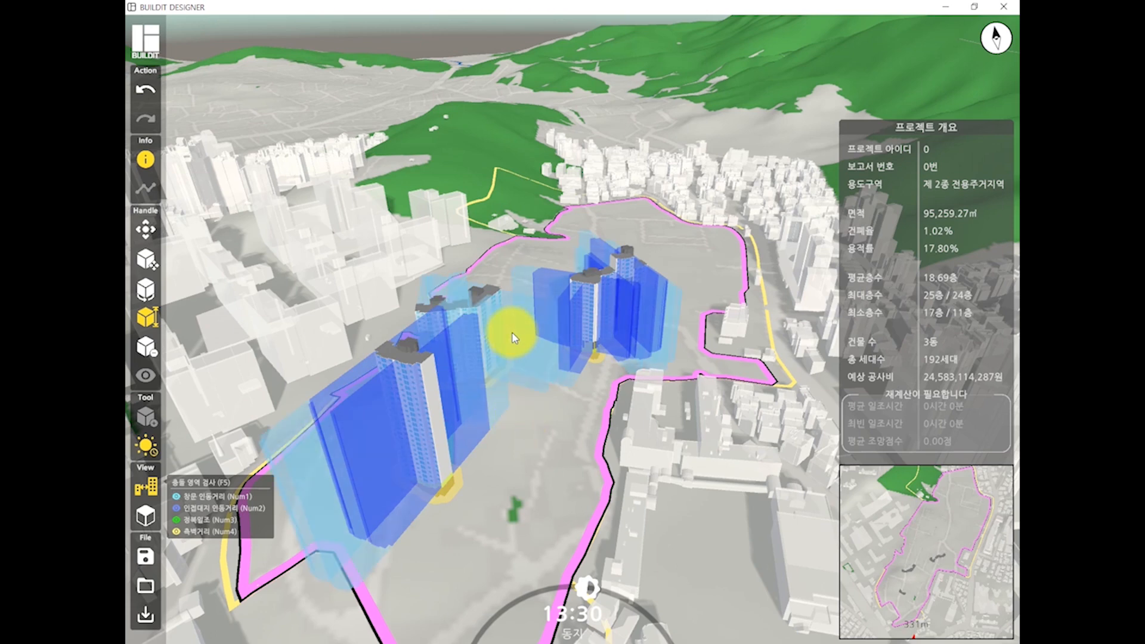
key(KP_2)
key(KP_2)
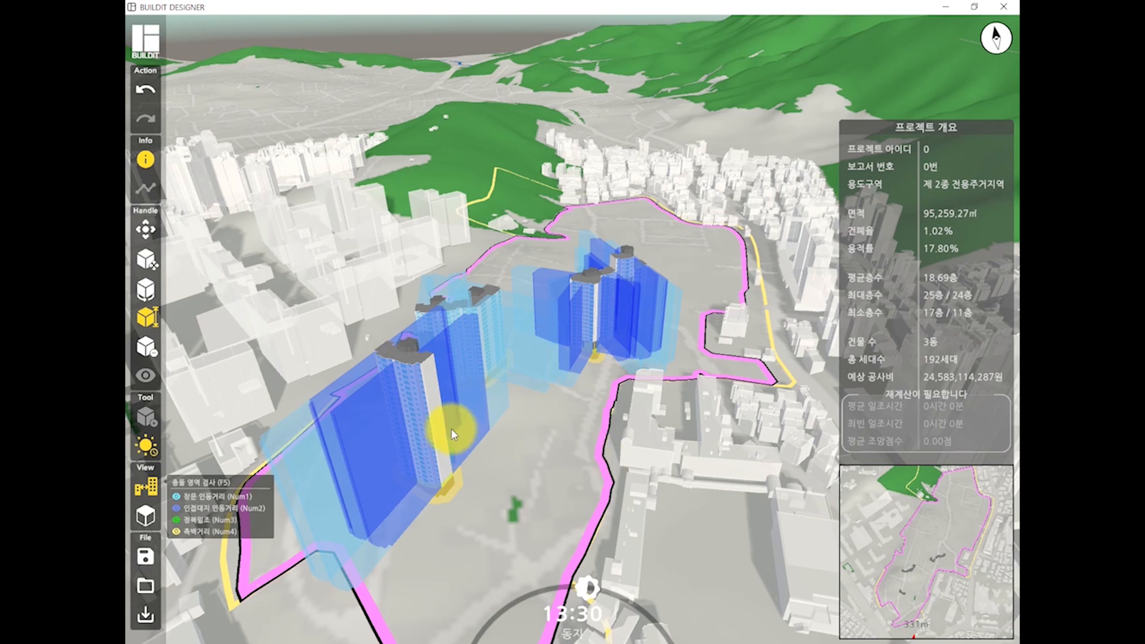
key(KP_2)
key(KP_2)
key(KP_2)
right_drag(478, 446, 349, 457)
key(KP_2)
key(KP_2)
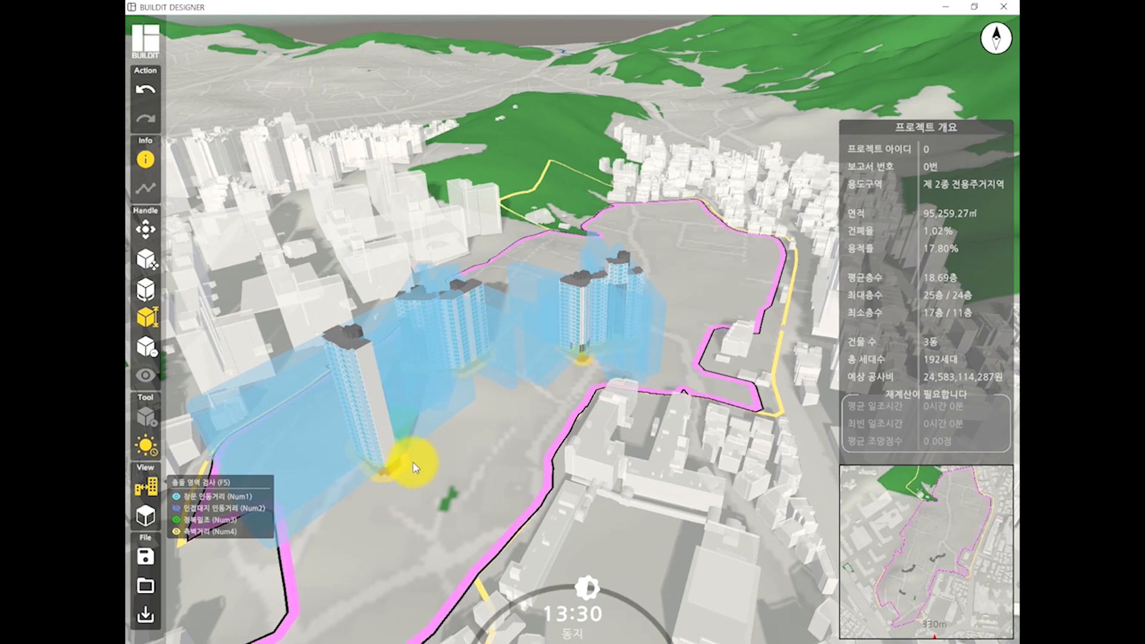
Switch all collision check areas (충돌 영역 검사) on and off together around the three buildings, leaving every type enabled but the display hidden.
right_drag(410, 453, 503, 457)
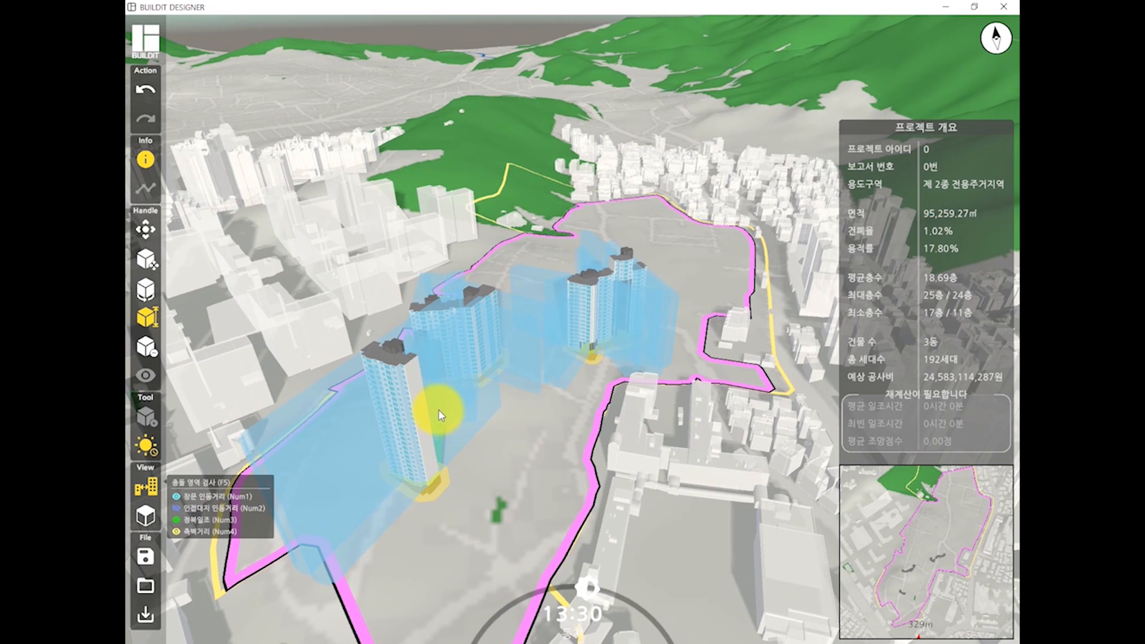
key(0)
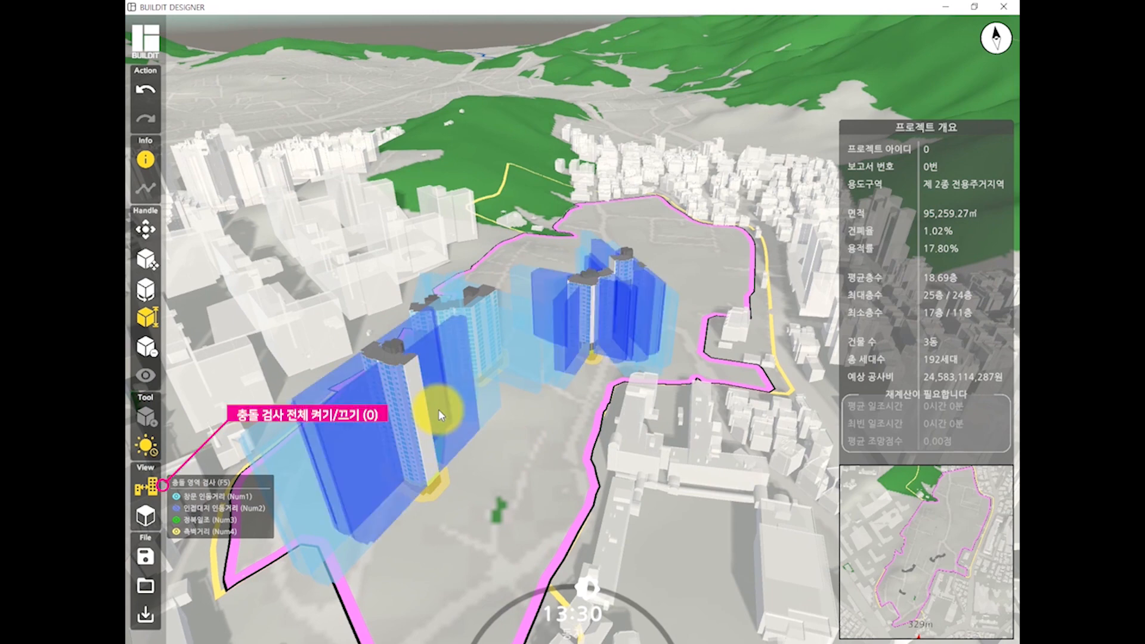
key(0)
middle_drag(439, 409, 501, 409)
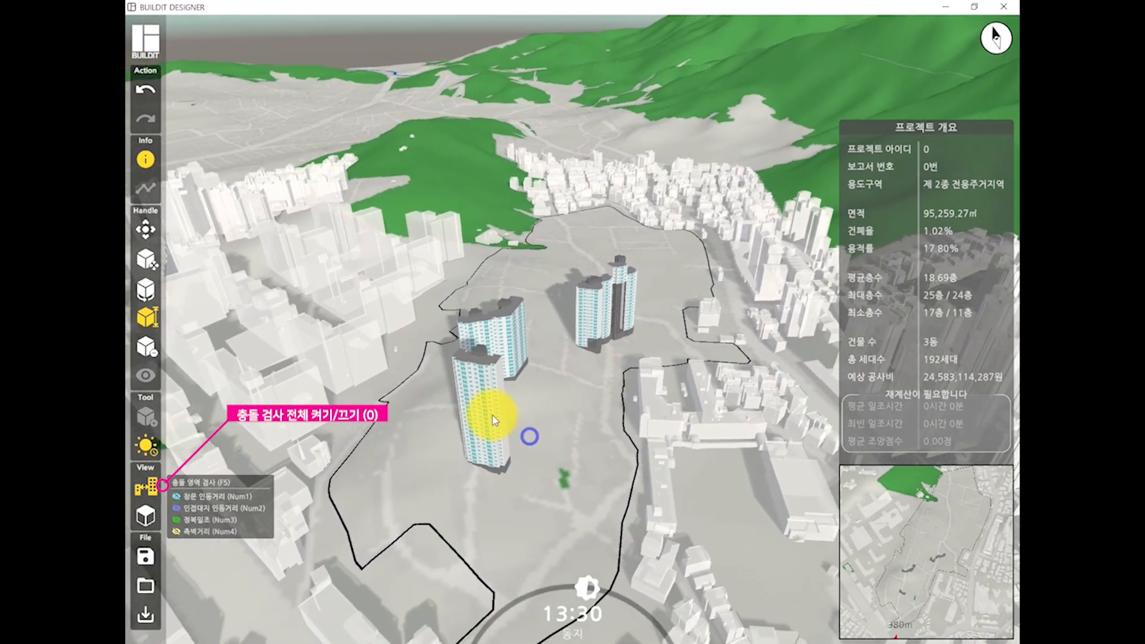
click(464, 403)
click(531, 418)
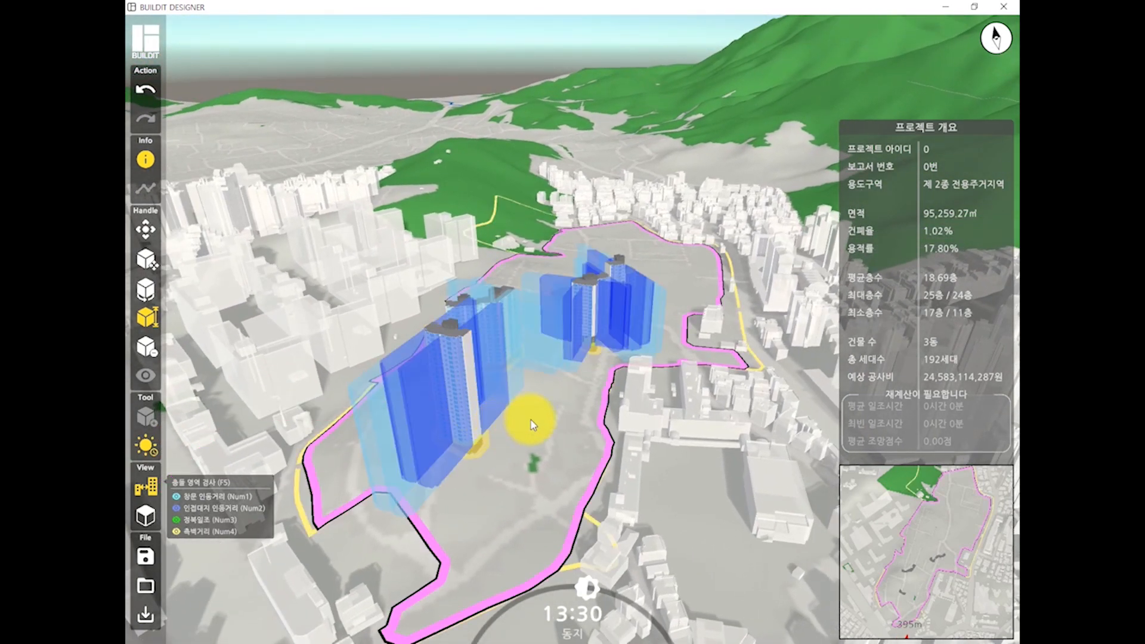
middle_drag(531, 420, 504, 402)
key(F5)
key(F5)
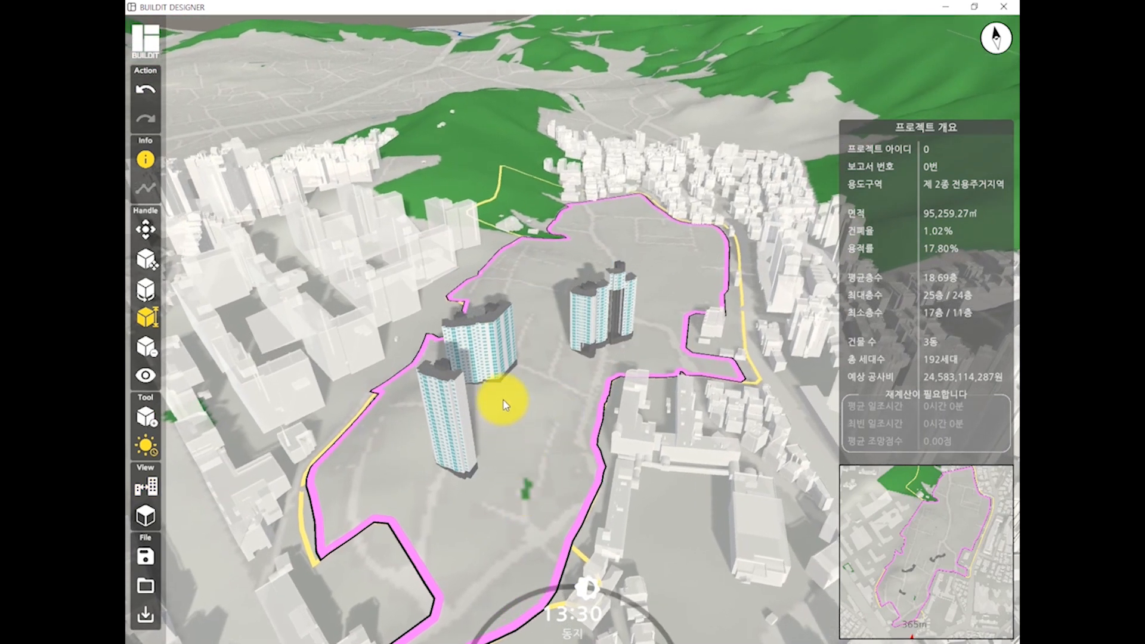
Raise the middle building by one floor and switch to the building move tool with that building selected.
scroll(508, 397, up, 3)
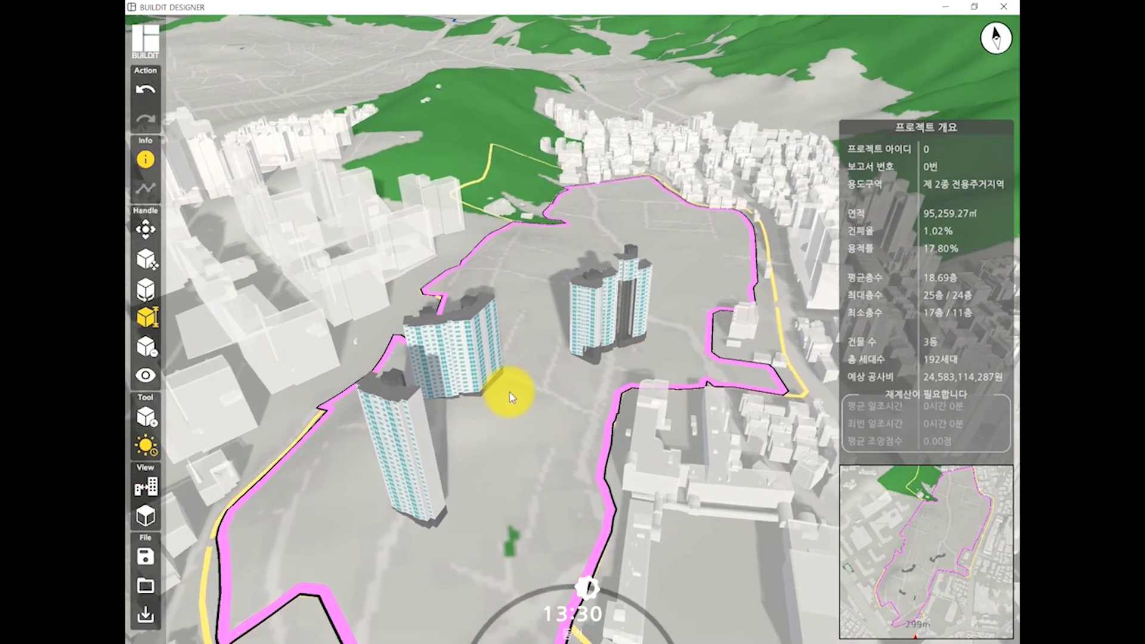
click(465, 325)
drag(506, 305, 493, 327)
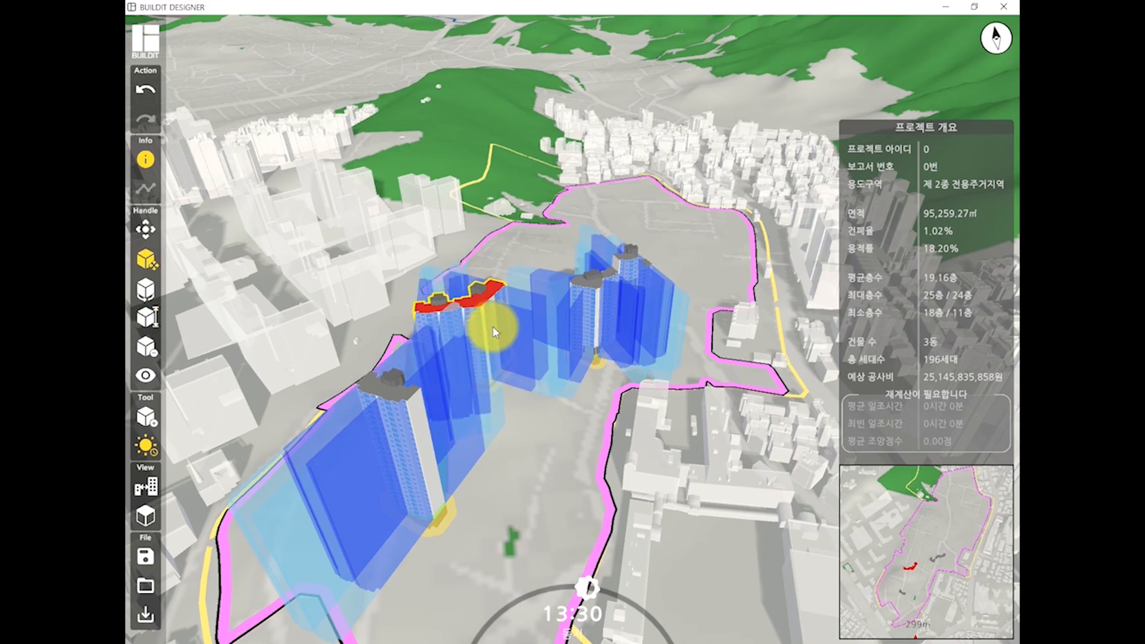
Move the northeastern building up to the northern end of the site and the middle building northeast toward the site's centre.
middle_drag(531, 388, 495, 457)
click(589, 329)
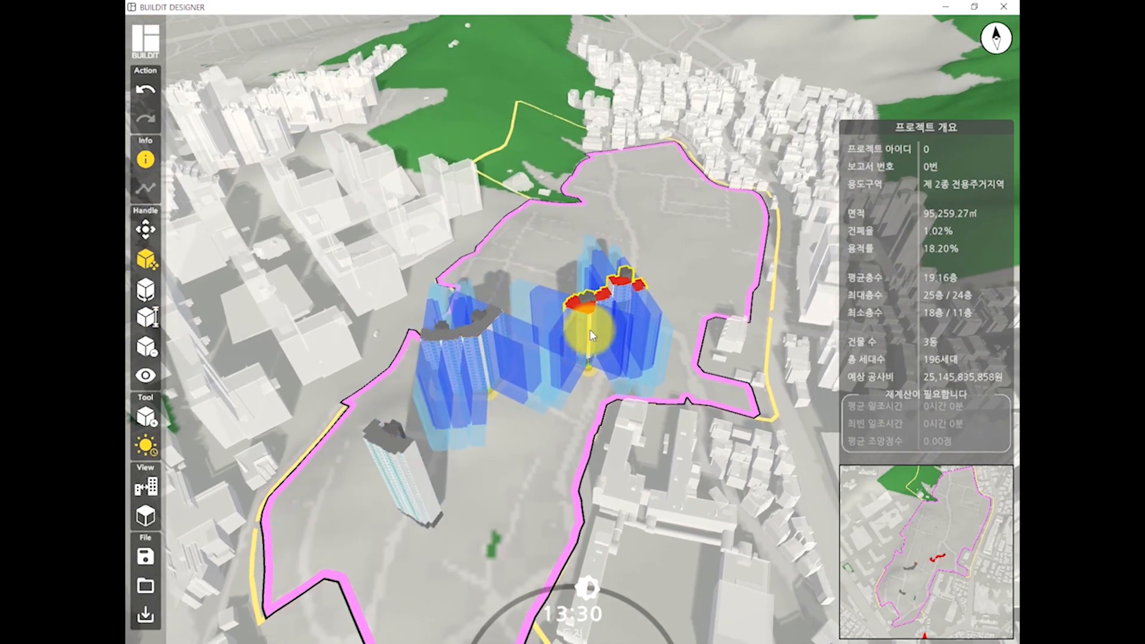
drag(589, 329, 652, 192)
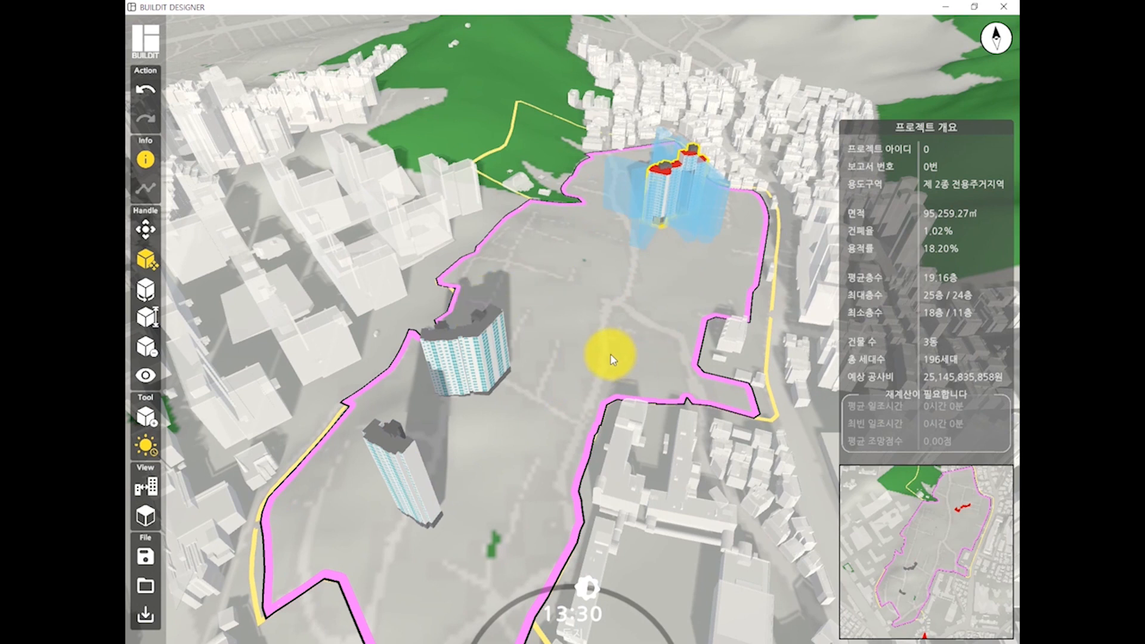
click(476, 348)
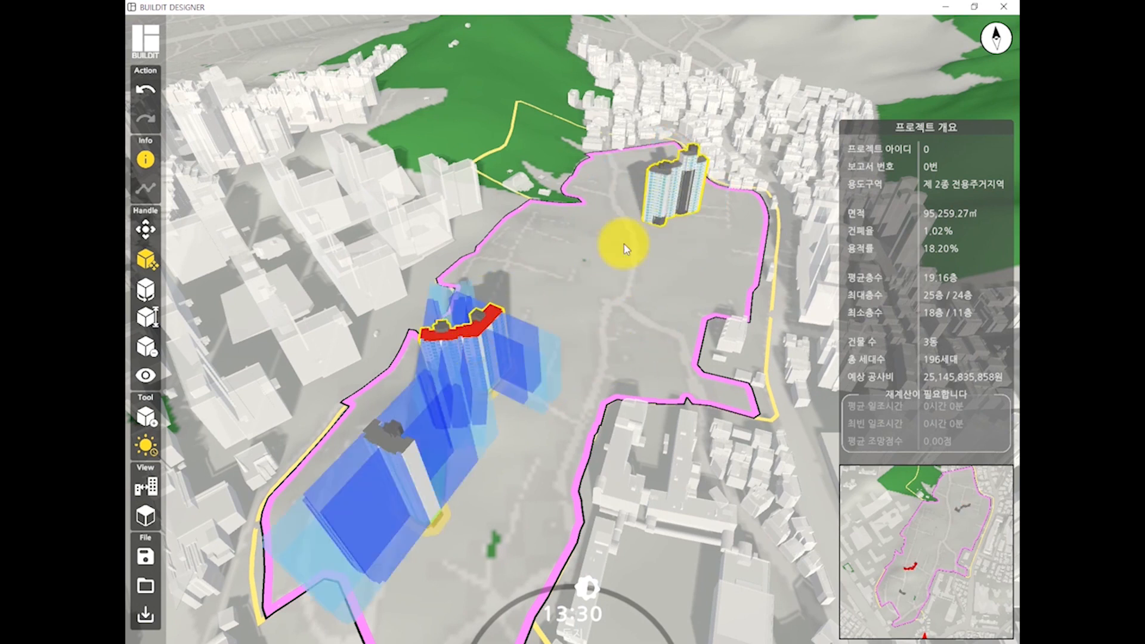
drag(458, 328, 579, 270)
Switch to the overhead view of the site with all three buildings in view.
right_drag(428, 385, 547, 353)
right_drag(519, 396, 522, 352)
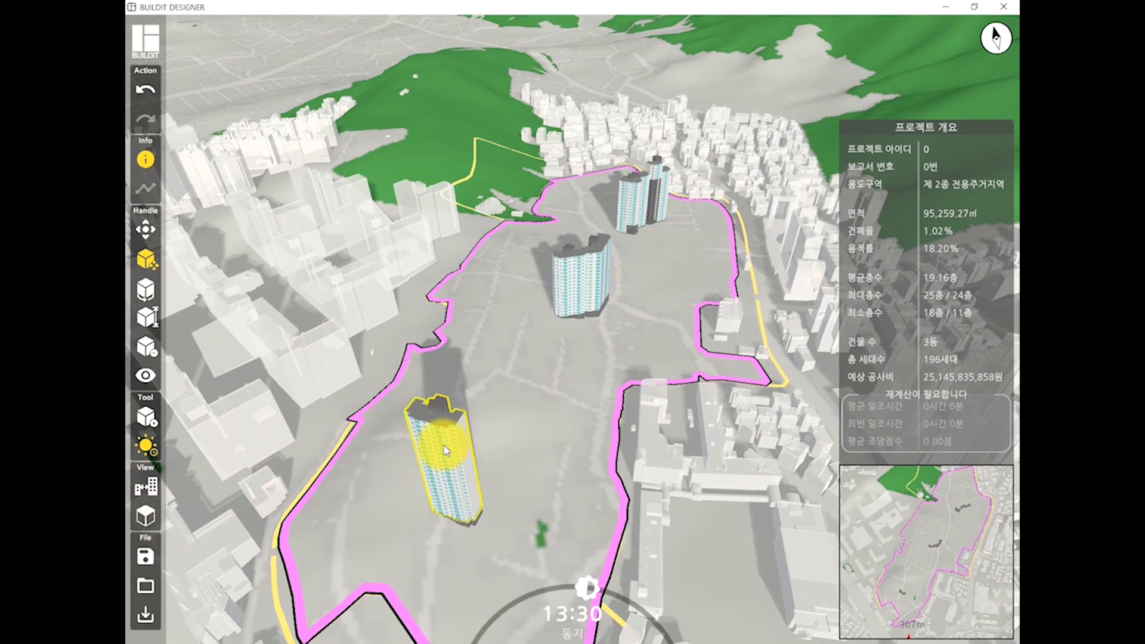
key(F6)
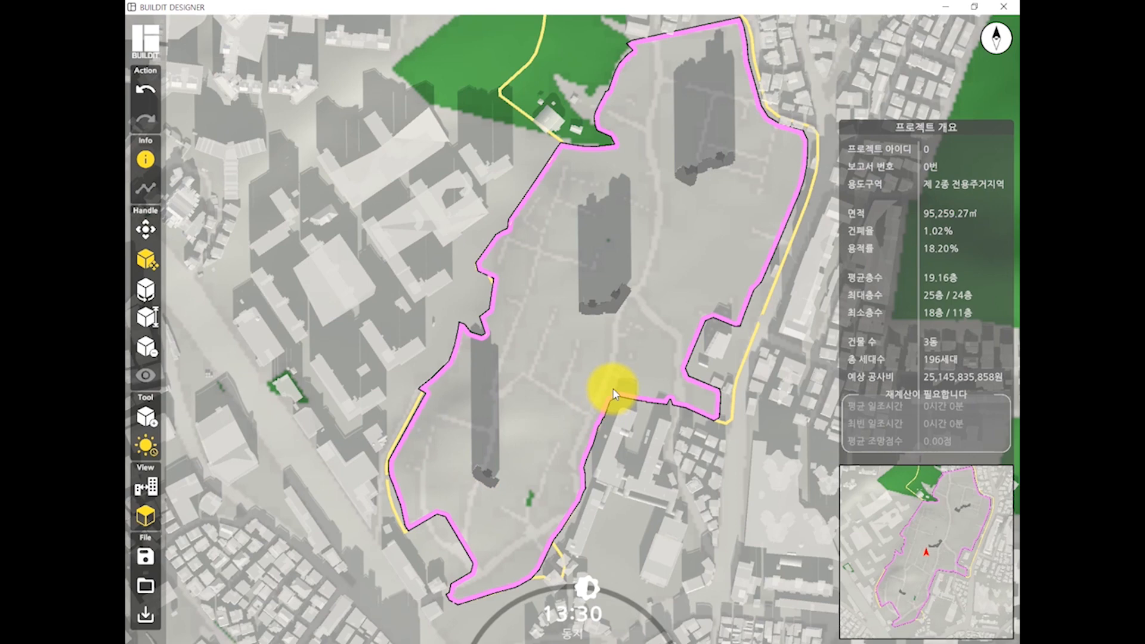
middle_drag(627, 375, 608, 365)
mouse_move(602, 317)
middle_down()
mouse_move(479, 425)
mouse_move(600, 276)
middle_up()
drag(601, 280, 564, 307)
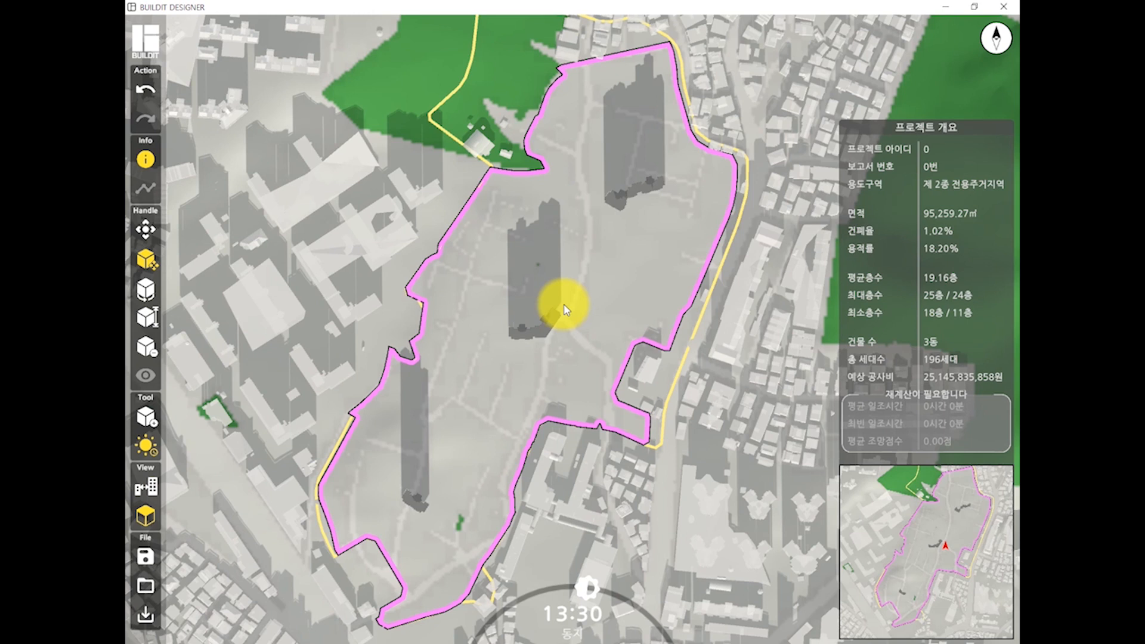
Examine the building layout and shadows from overhead with the coloured boundary lines hidden, and show those lines again.
click(565, 307)
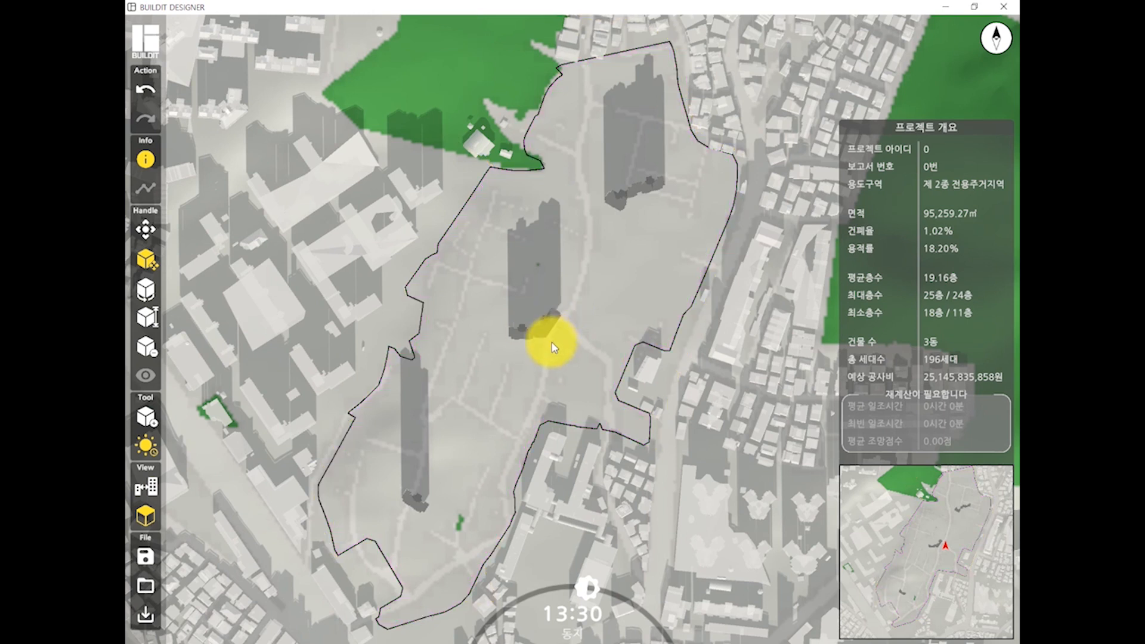
drag(592, 597, 586, 619)
scroll(511, 513, up, 2)
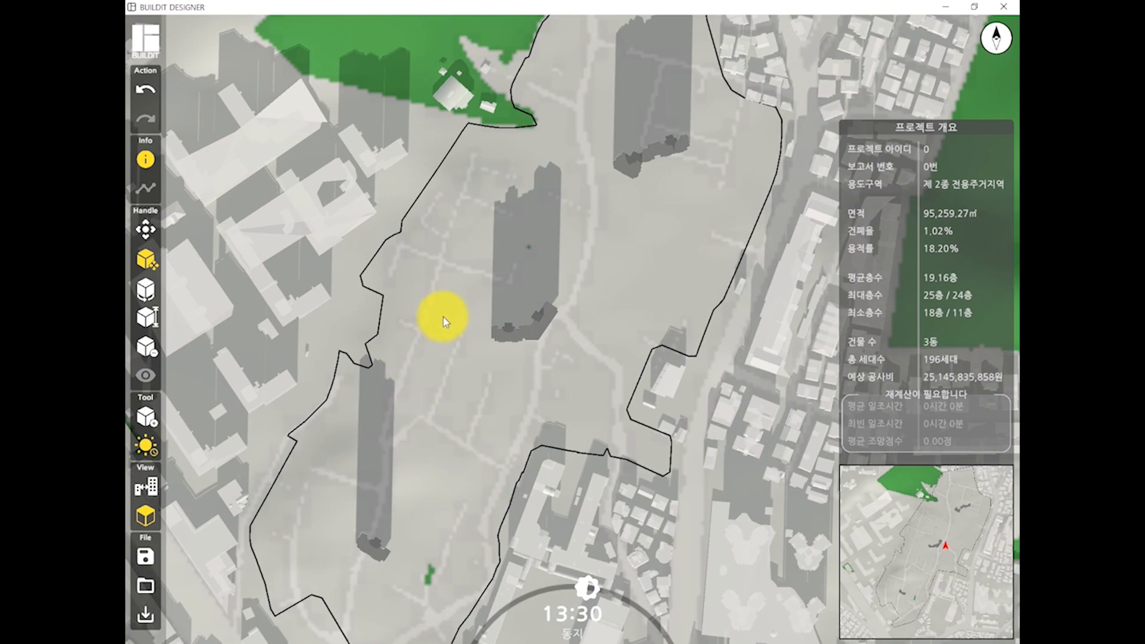
scroll(566, 289, down, 2)
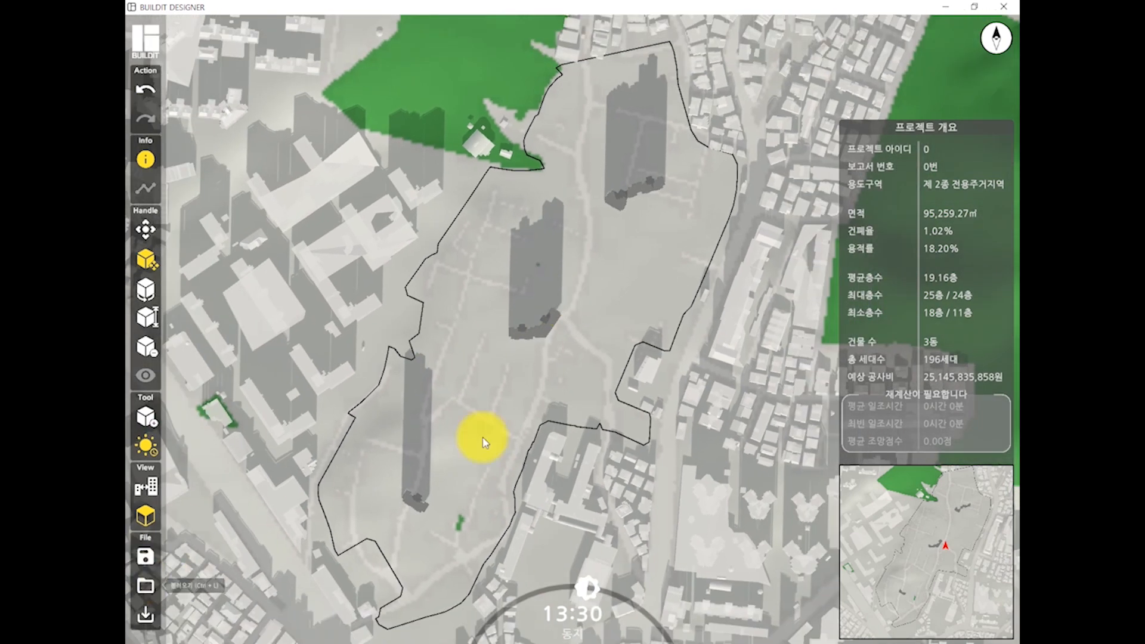
middle_drag(634, 355, 641, 310)
middle_drag(564, 281, 564, 358)
scroll(524, 359, up, 1)
scroll(538, 356, up, 2)
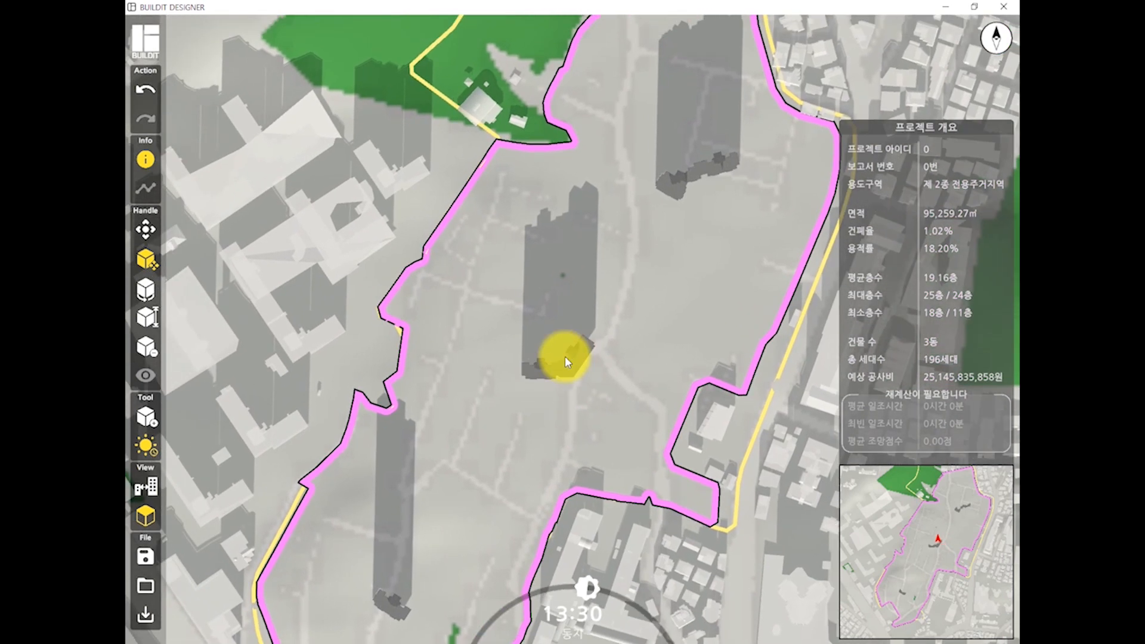
Move the central building northeast to just south of the northern building, so that their collision areas overlap.
click(570, 379)
drag(597, 320, 721, 242)
scroll(689, 235, up, 4)
middle_drag(738, 156, 552, 217)
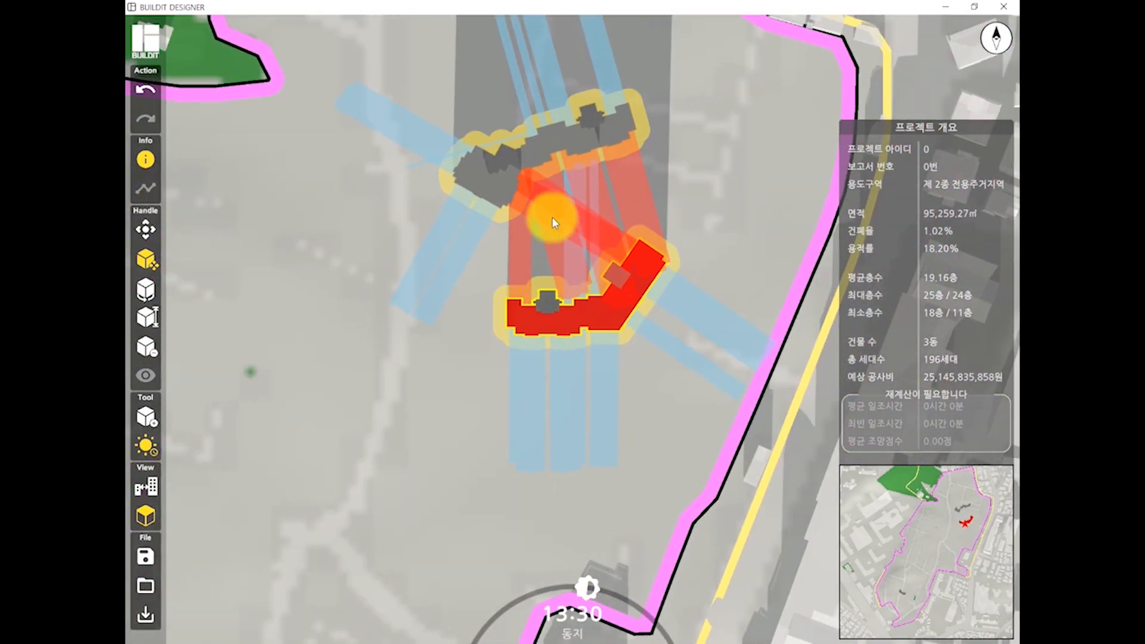
scroll(613, 305, up, 6)
scroll(610, 286, down, 5)
middle_drag(610, 287, 574, 350)
scroll(574, 353, up, 1)
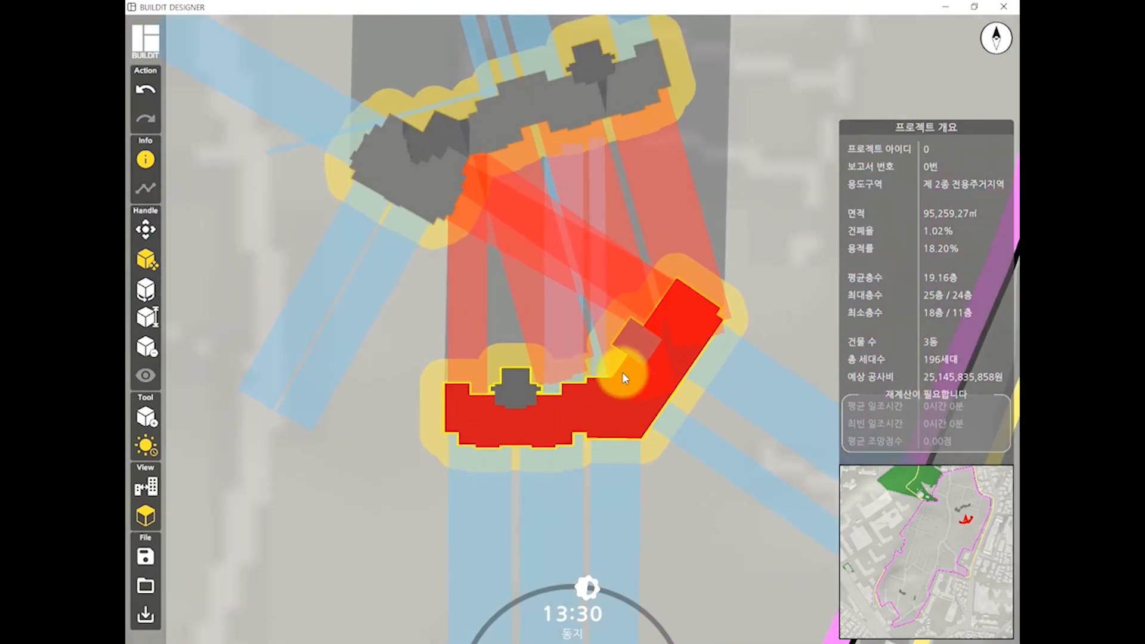
Shift the selected building southwest out of the collision and fine-tune its position against the edge of the northern building's distance areas.
drag(663, 376, 606, 470)
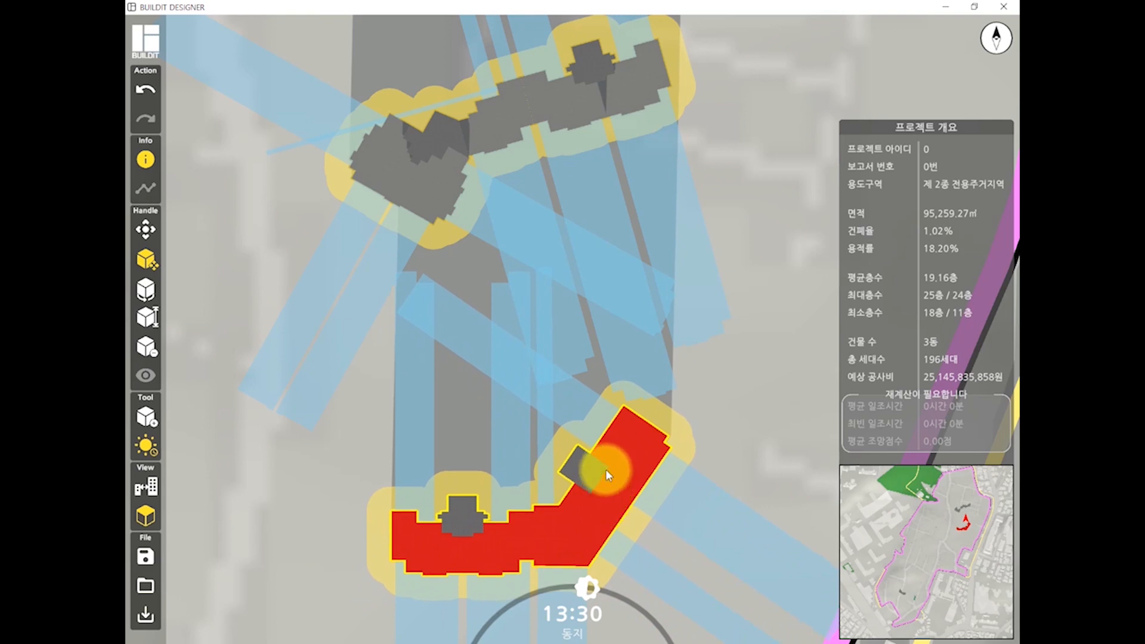
scroll(606, 470, up, 4)
scroll(628, 360, down, 4)
scroll(567, 310, up, 3)
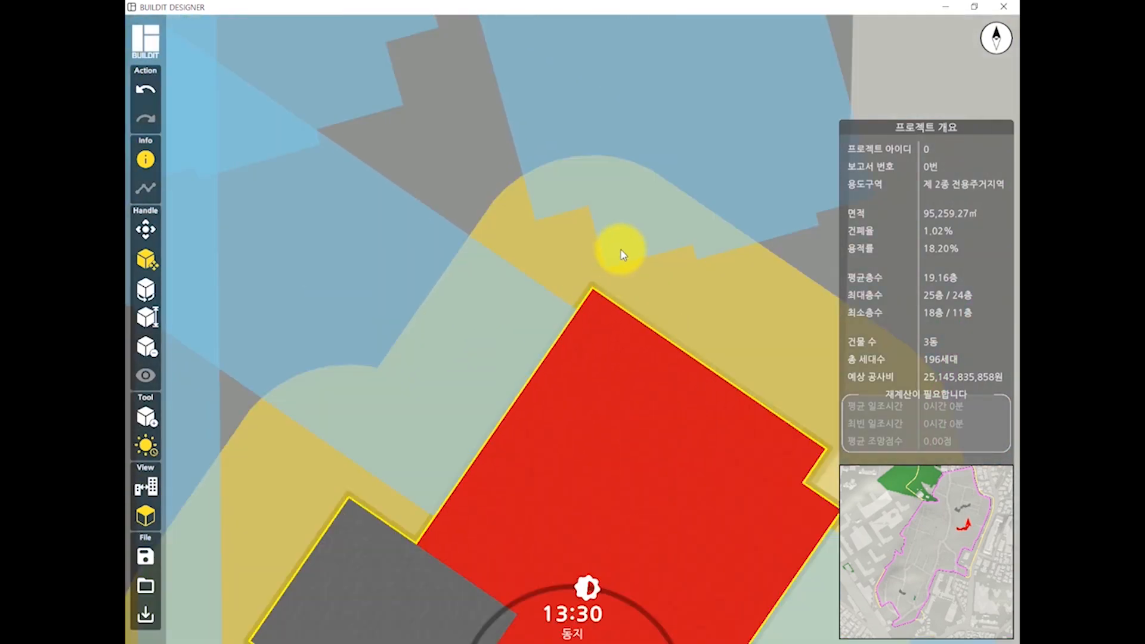
mouse_move(600, 318)
mouse_down()
mouse_move(614, 291)
mouse_move(608, 311)
mouse_up()
scroll(609, 311, down, 6)
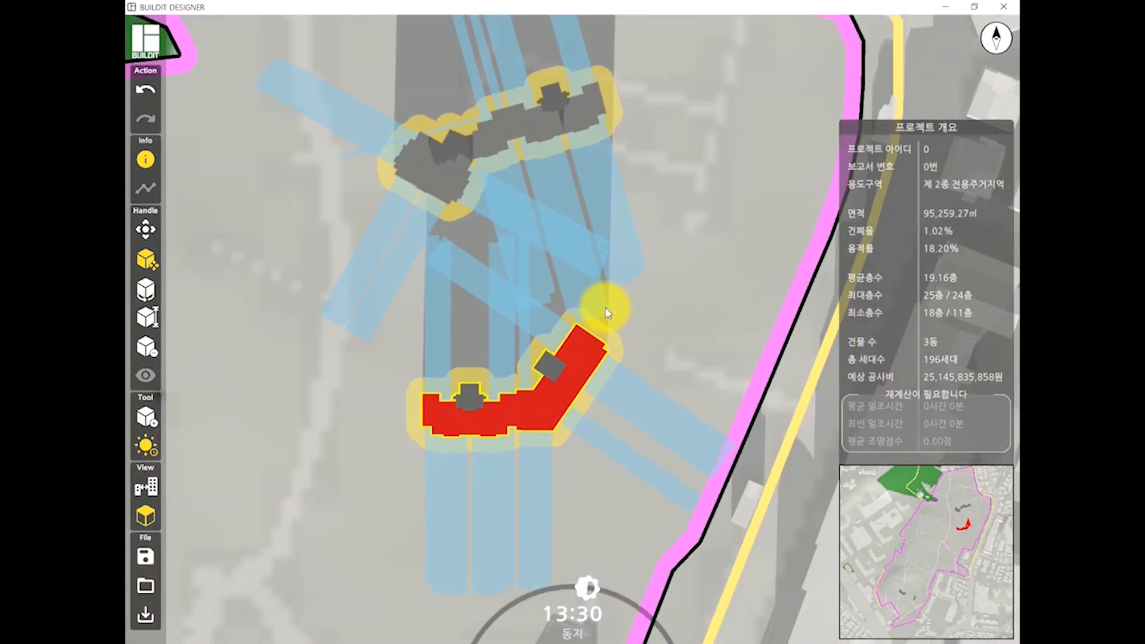
scroll(605, 310, up, 1)
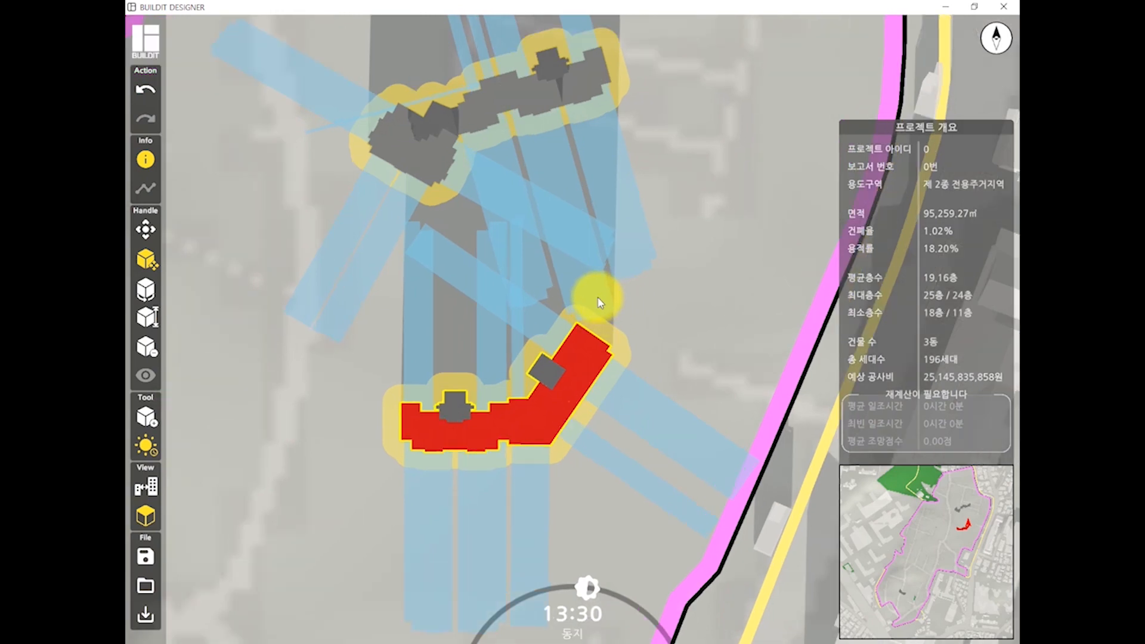
scroll(565, 324, up, 5)
drag(586, 359, 586, 359)
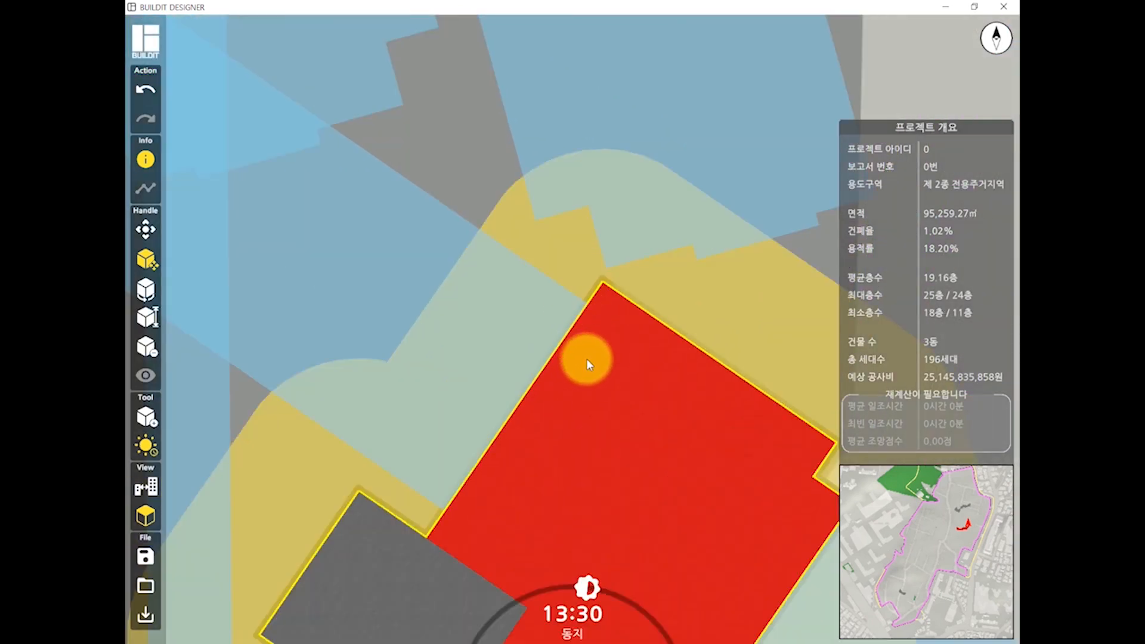
scroll(623, 386, down, 5)
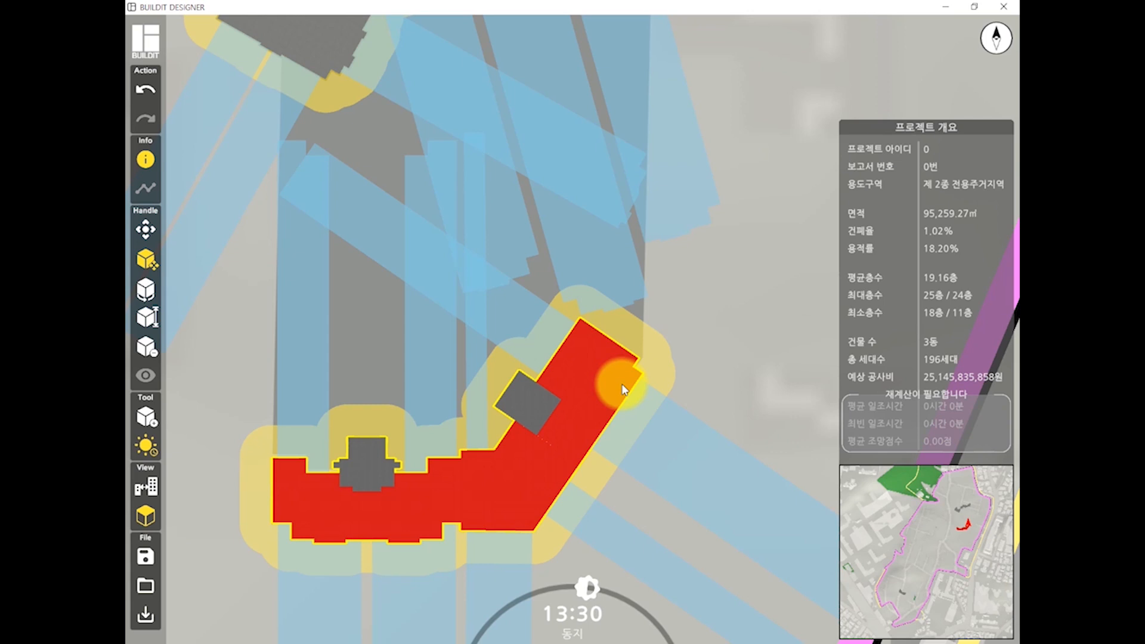
scroll(600, 376, down, 3)
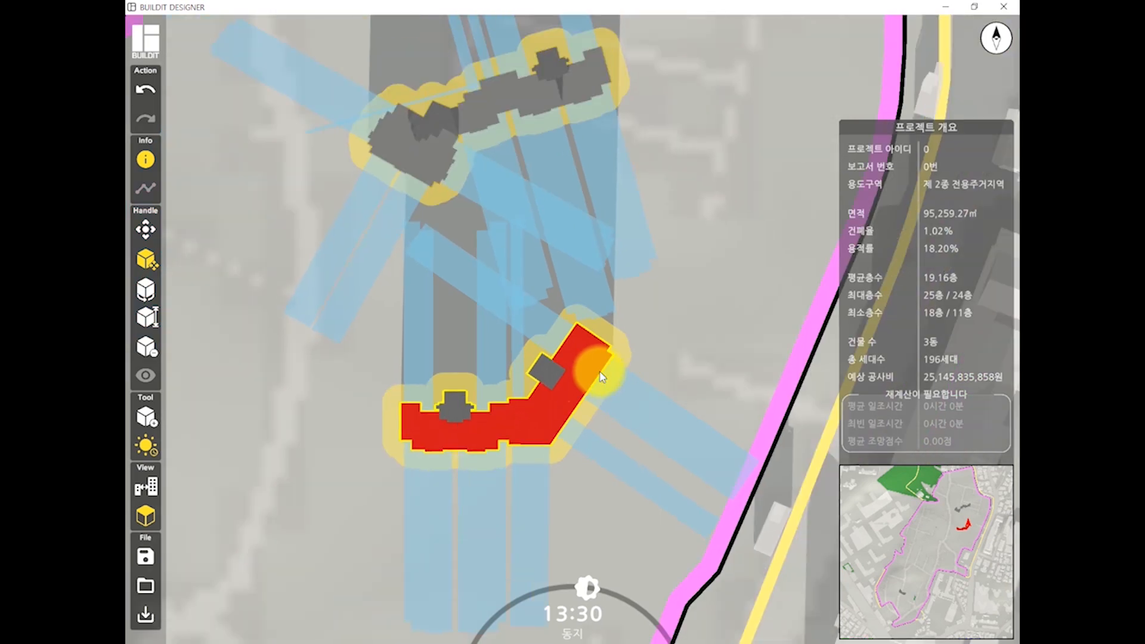
Return to the perspective view of the site and try to save the project under the default file name save_0_0.bidata.
key(Tab)
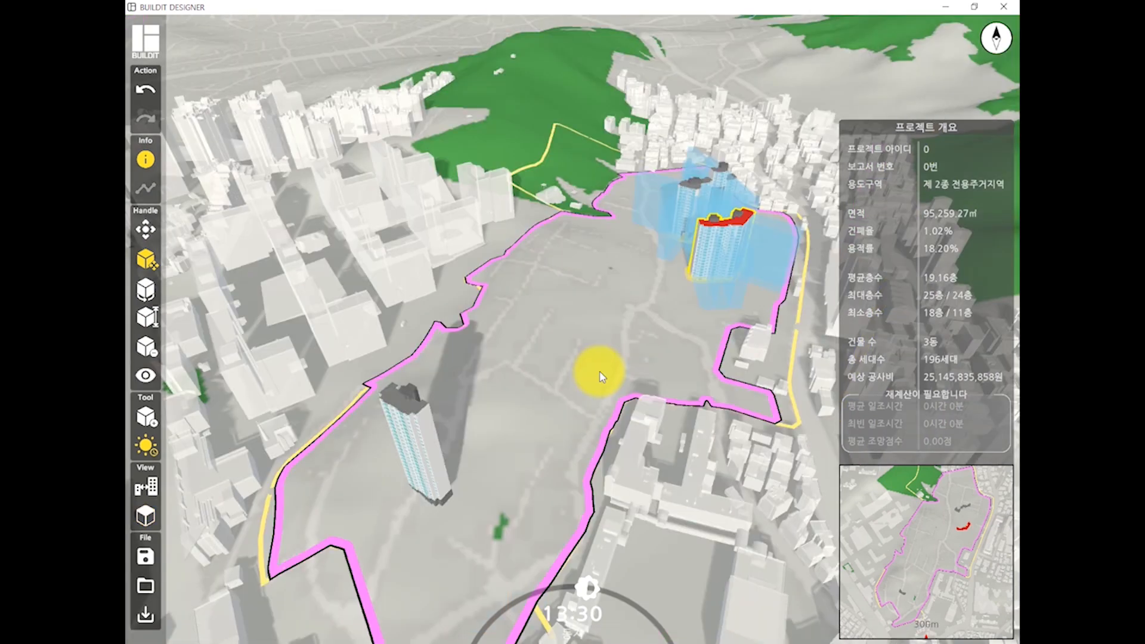
middle_drag(537, 428, 127, 499)
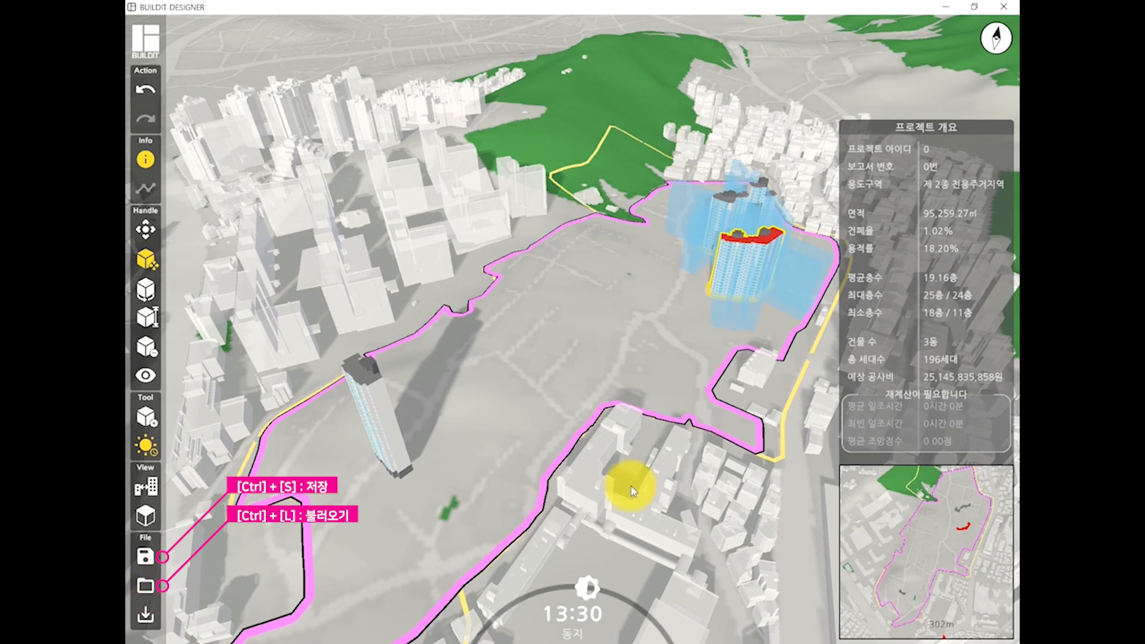
key(ctrl+s)
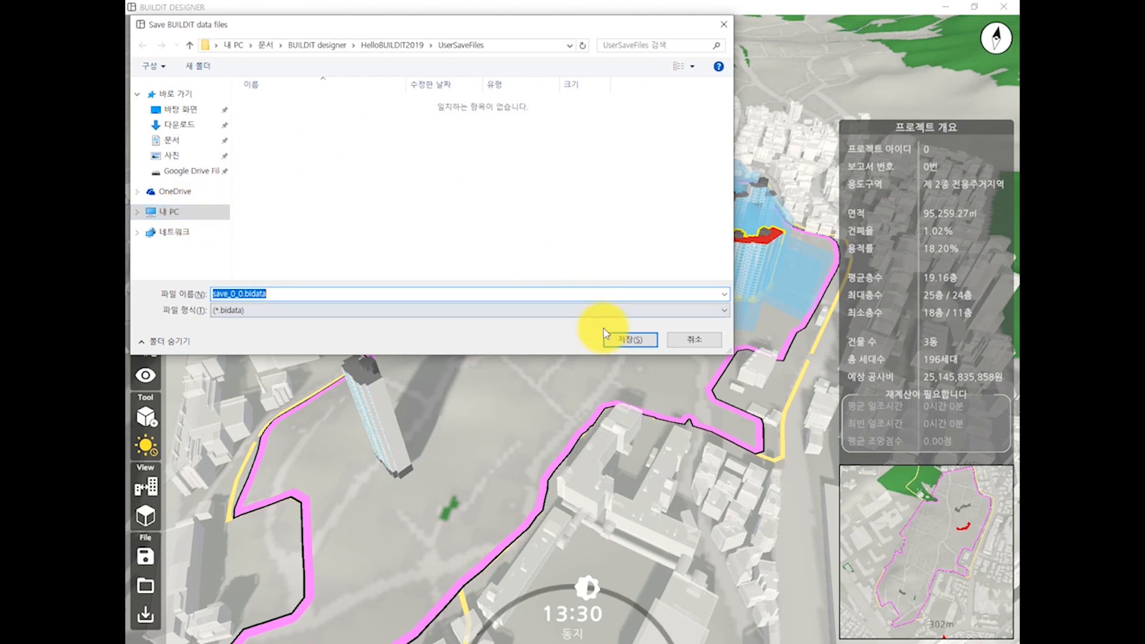
key(Return)
scroll(673, 316, down, 2)
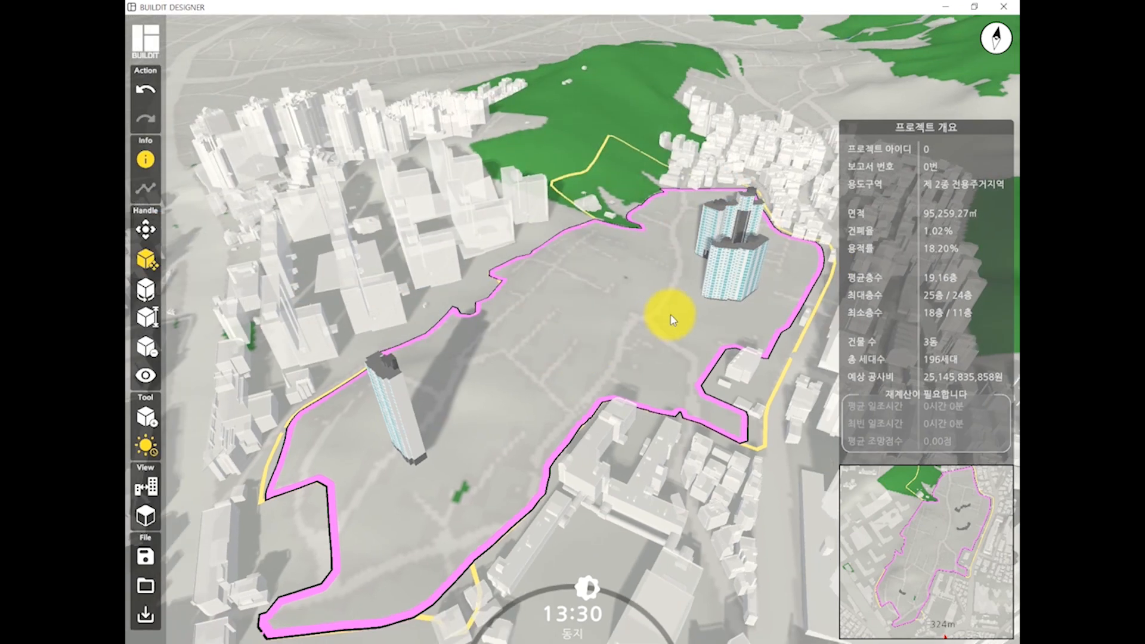
Add a 2세대 110㎡ building and a 5세대 83㎡ building to the southern half of the site, and close the building library.
click(146, 417)
drag(491, 493, 549, 384)
drag(444, 509, 464, 353)
right_drag(507, 385, 557, 396)
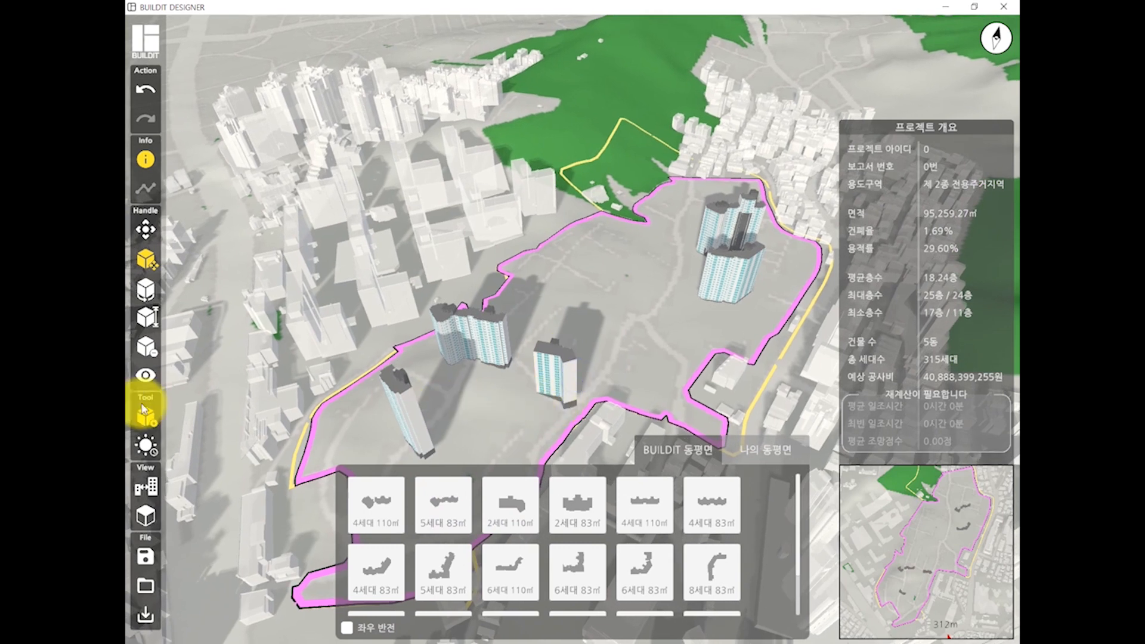
click(145, 417)
Save the project as a .bidata file named test in the UserSaveFiles folder.
key(ctrl+s)
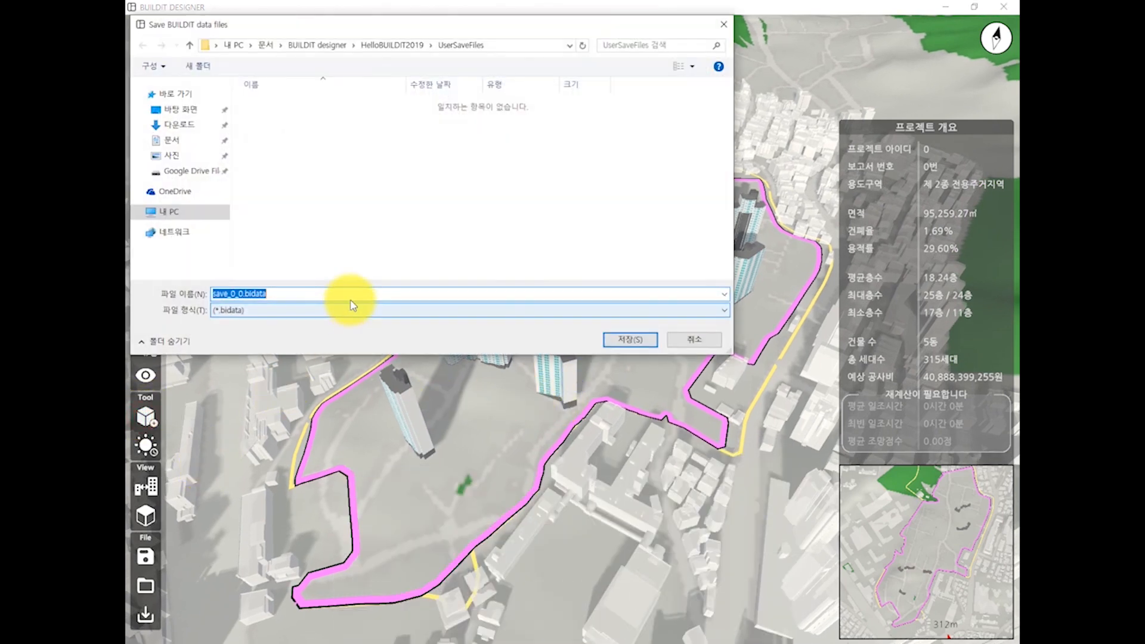
text(test)
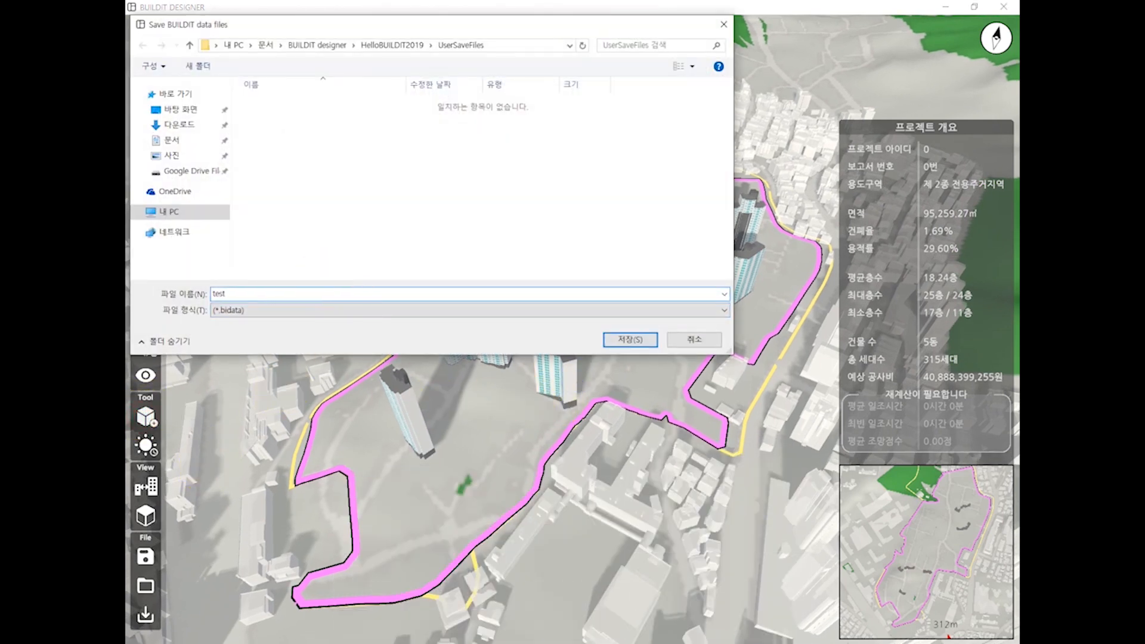
key(Return)
Select all five apartment buildings on the site and delete them.
right_drag(476, 444, 480, 382)
click(503, 358)
click(401, 401)
click(536, 402)
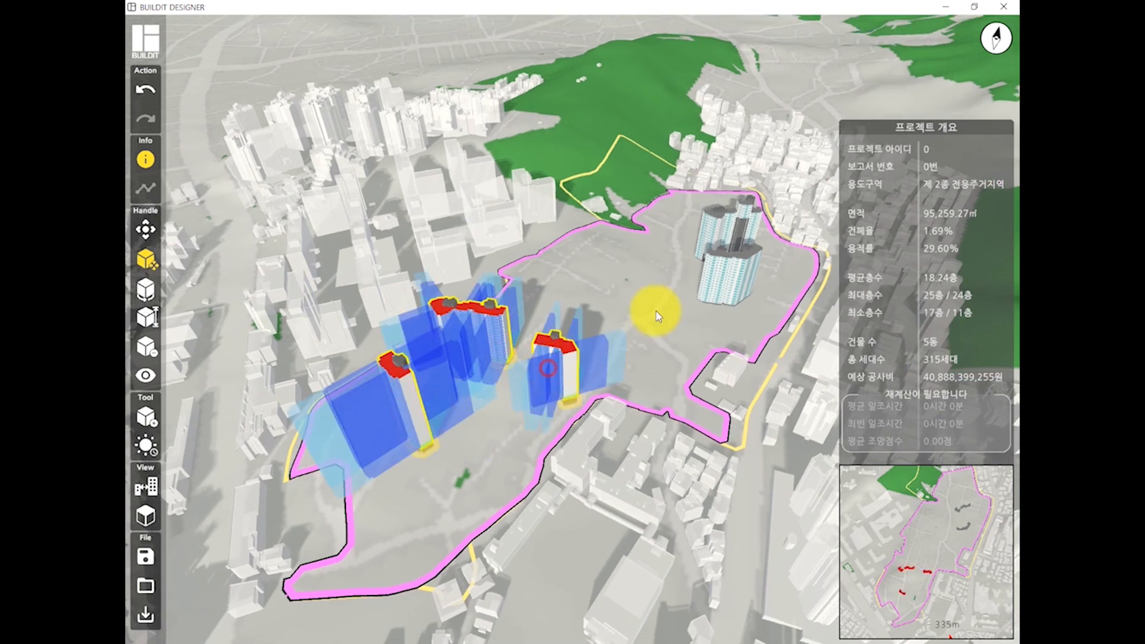
click(739, 226)
key(Delete)
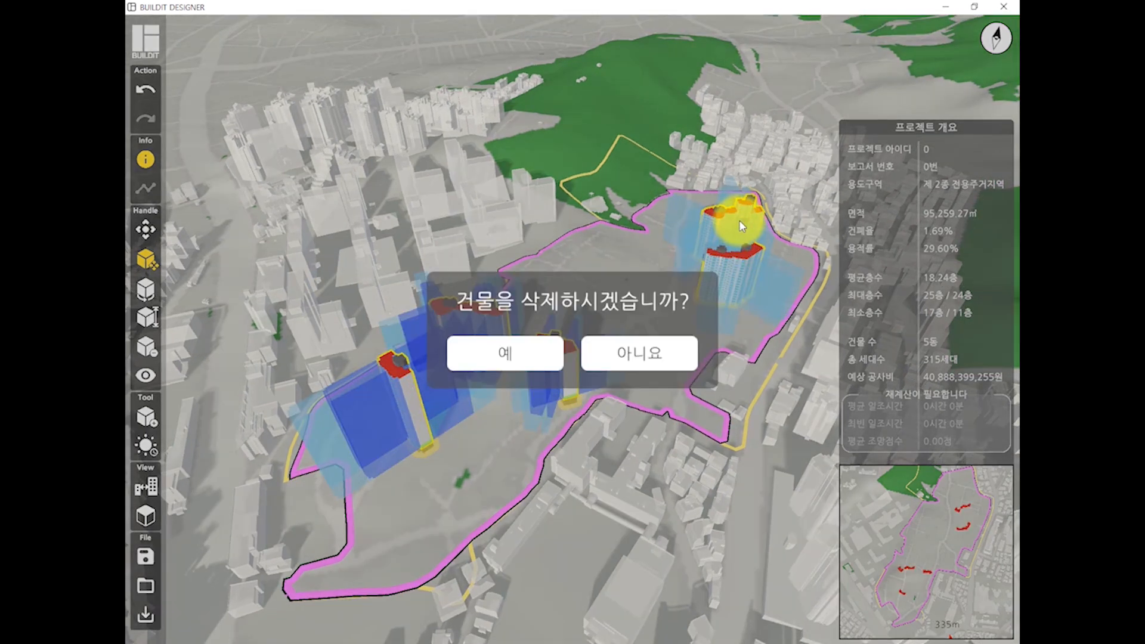
key(Return)
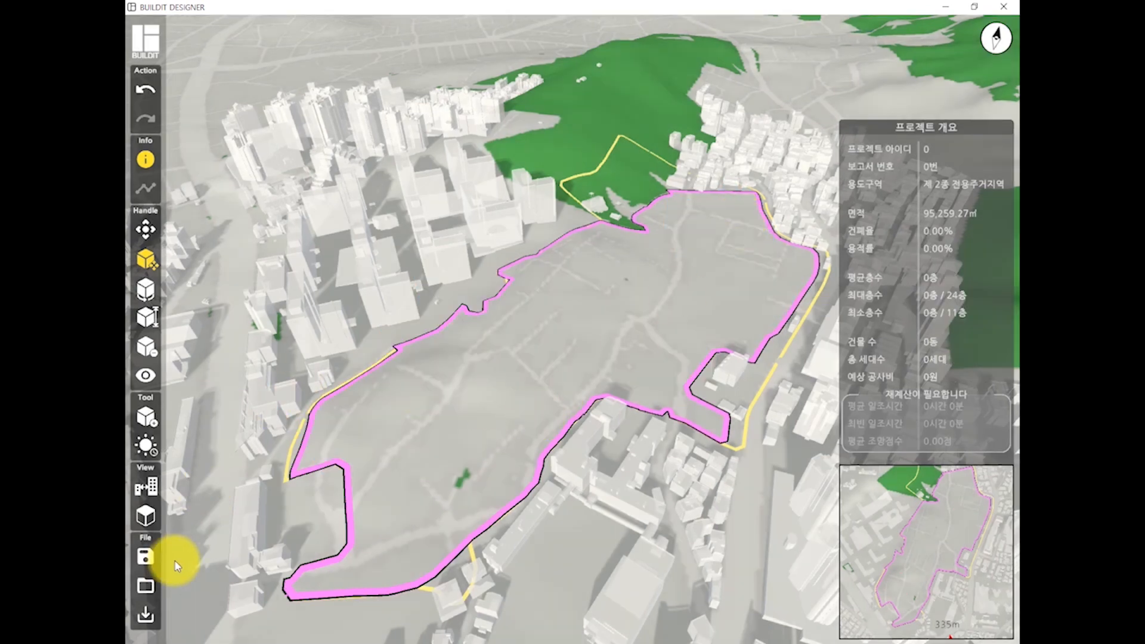
Load the saved project file test.bidata from the UserSaveFiles folder.
click(146, 557)
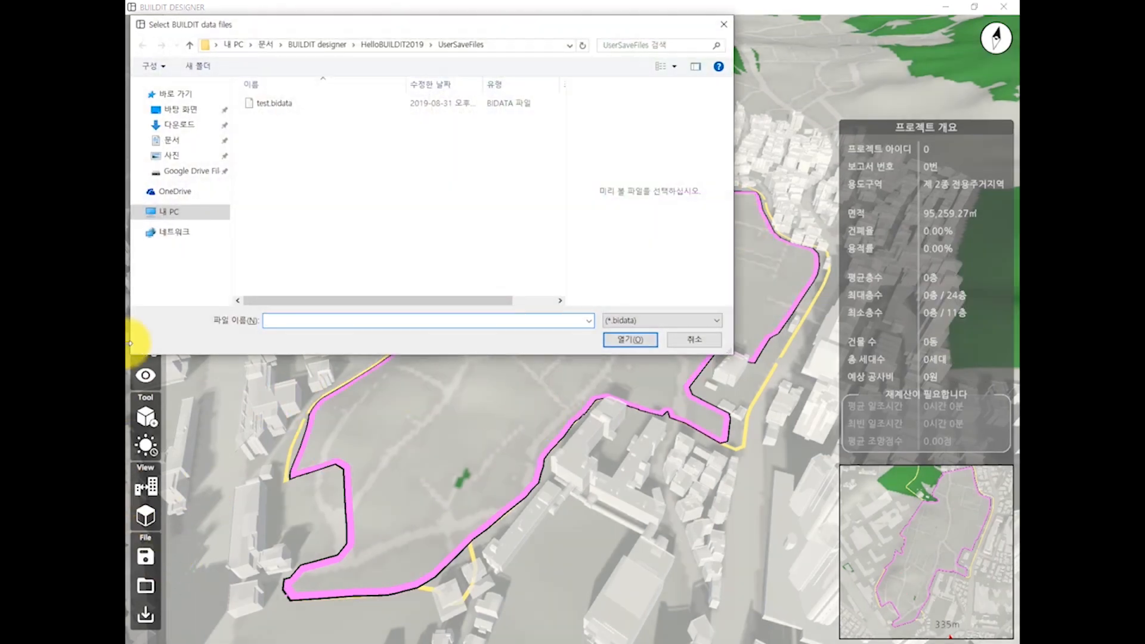
click(307, 103)
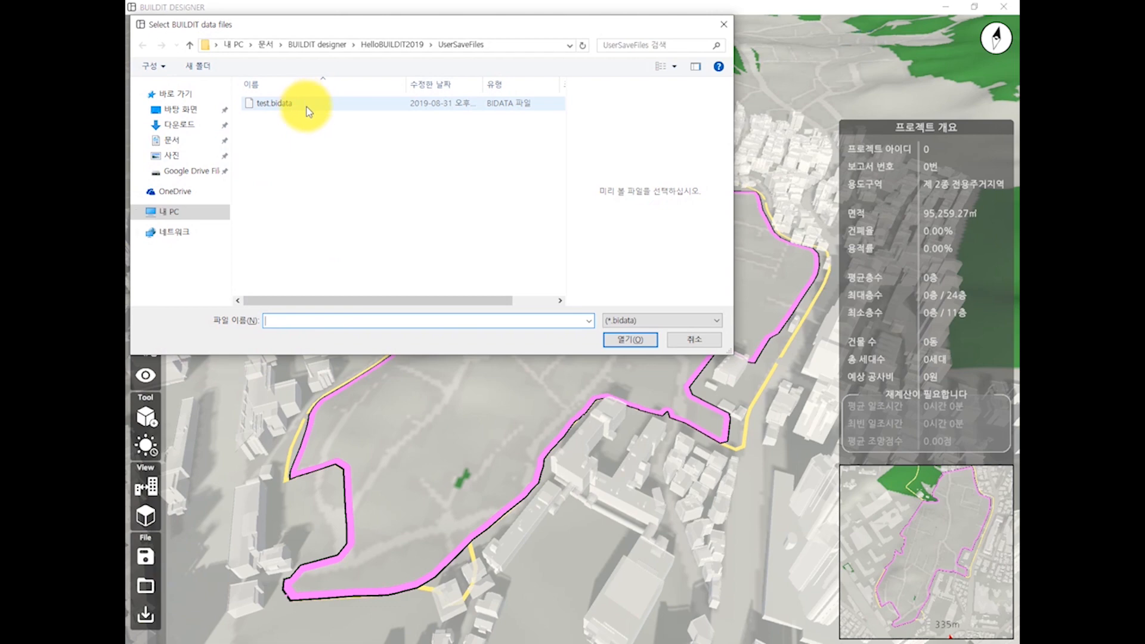
double_click(306, 105)
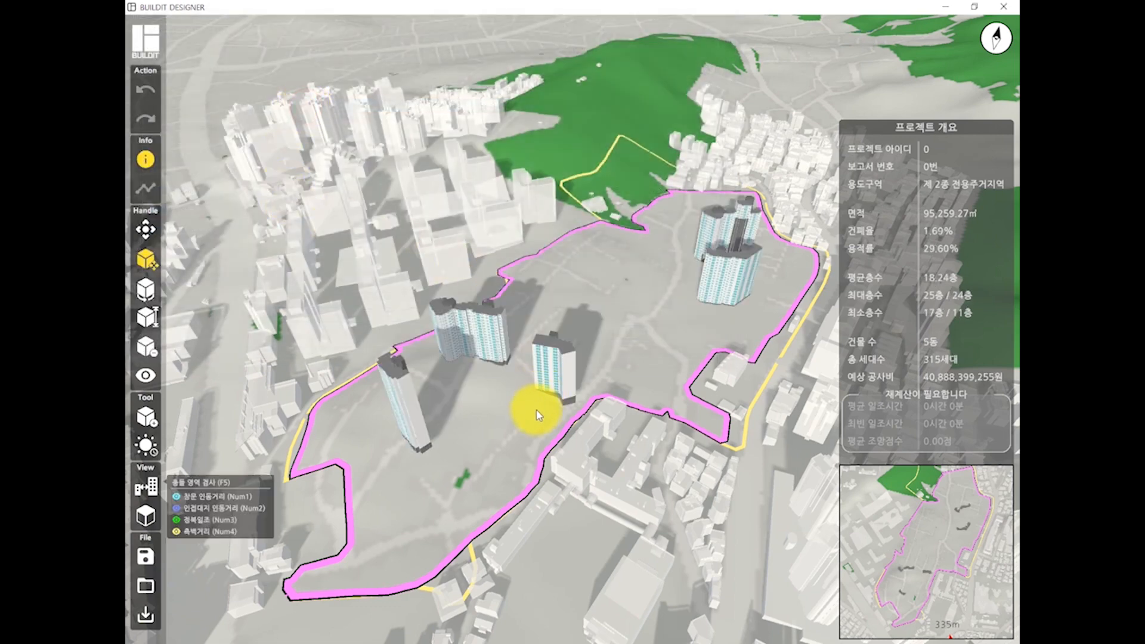
Export the site layout as a CAD file named test.dxf in the CADExportFiles folder.
right_drag(542, 433, 425, 443)
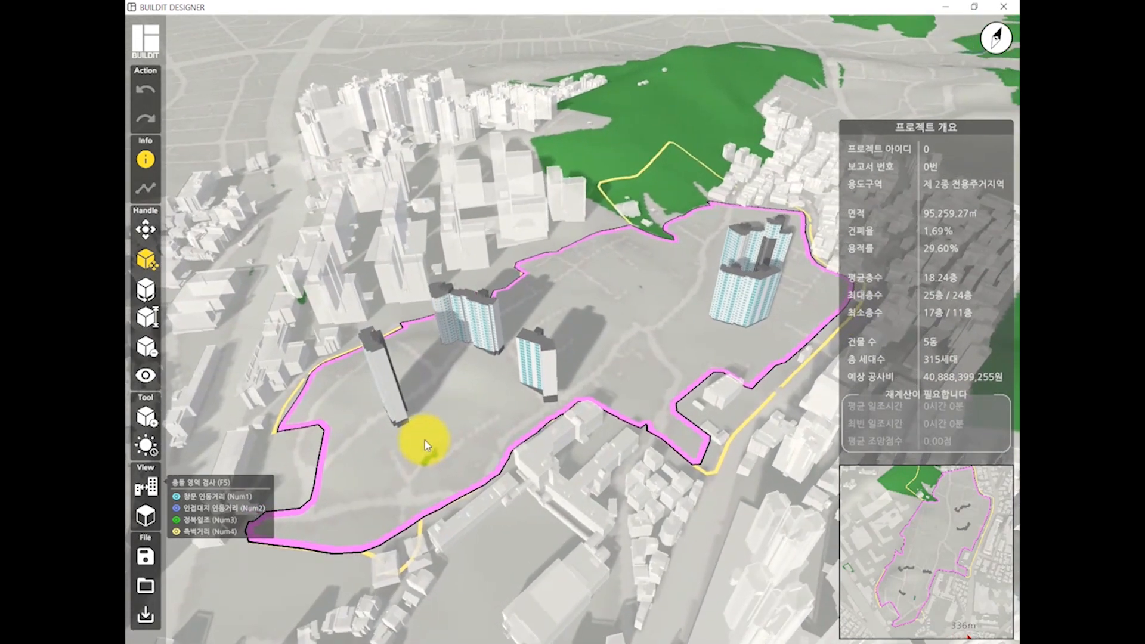
drag(430, 399, 545, 425)
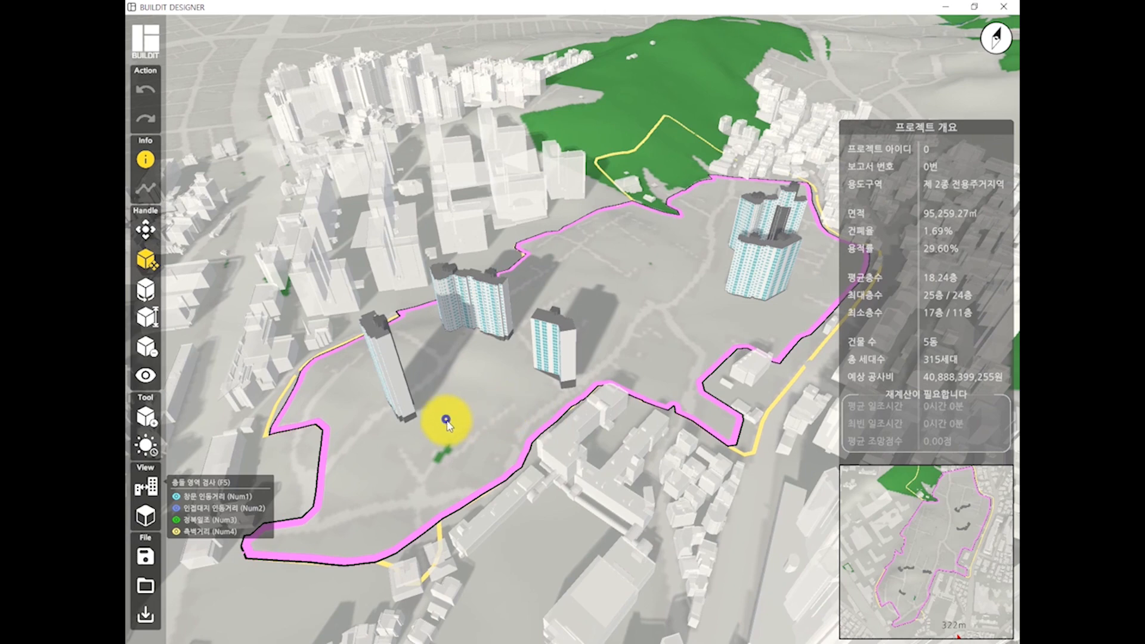
drag(448, 421, 454, 453)
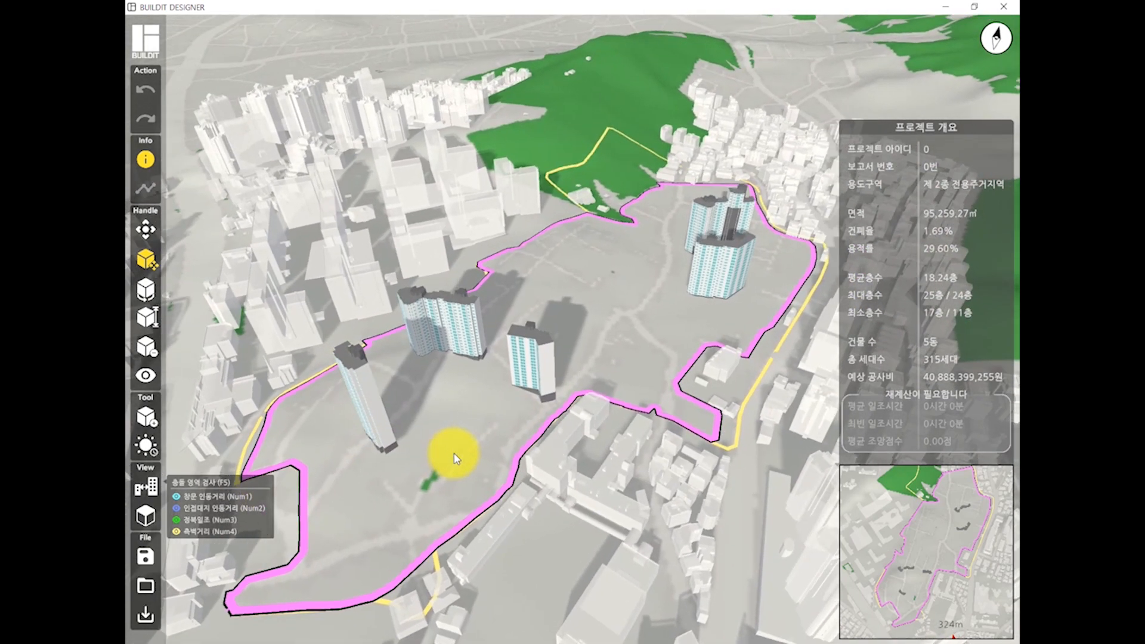
click(151, 616)
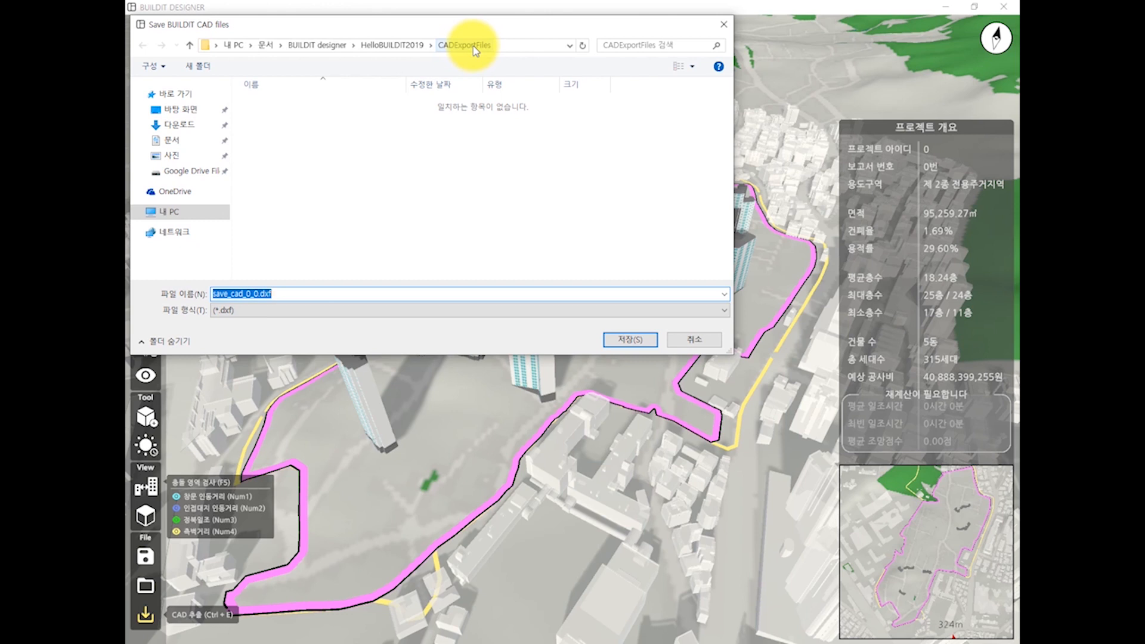
click(244, 295)
click(253, 293)
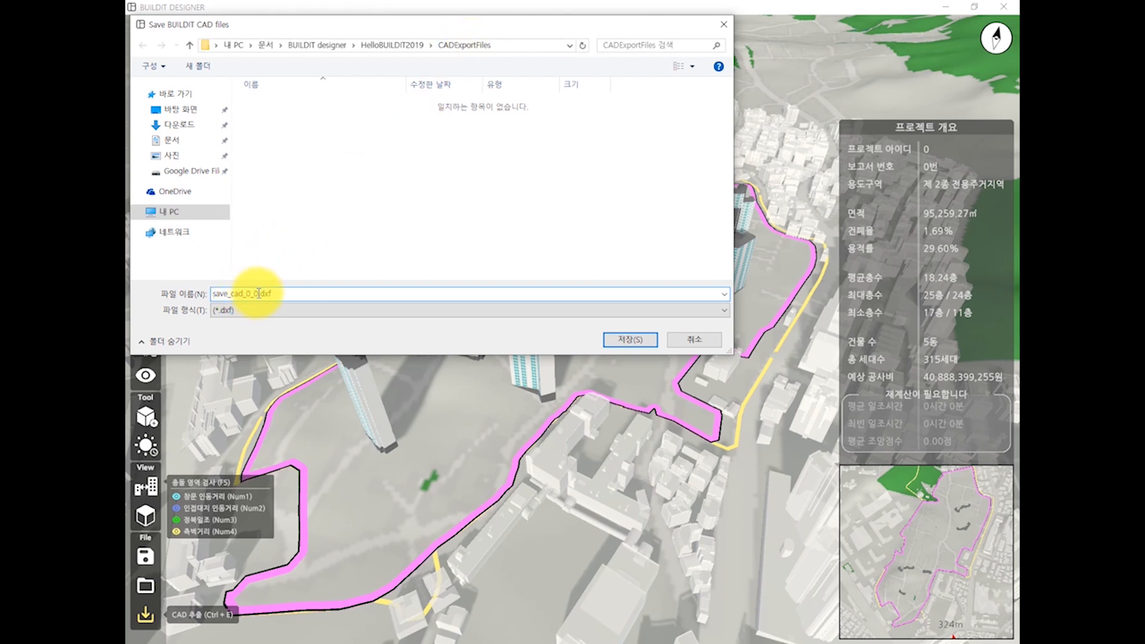
drag(258, 293, 202, 315)
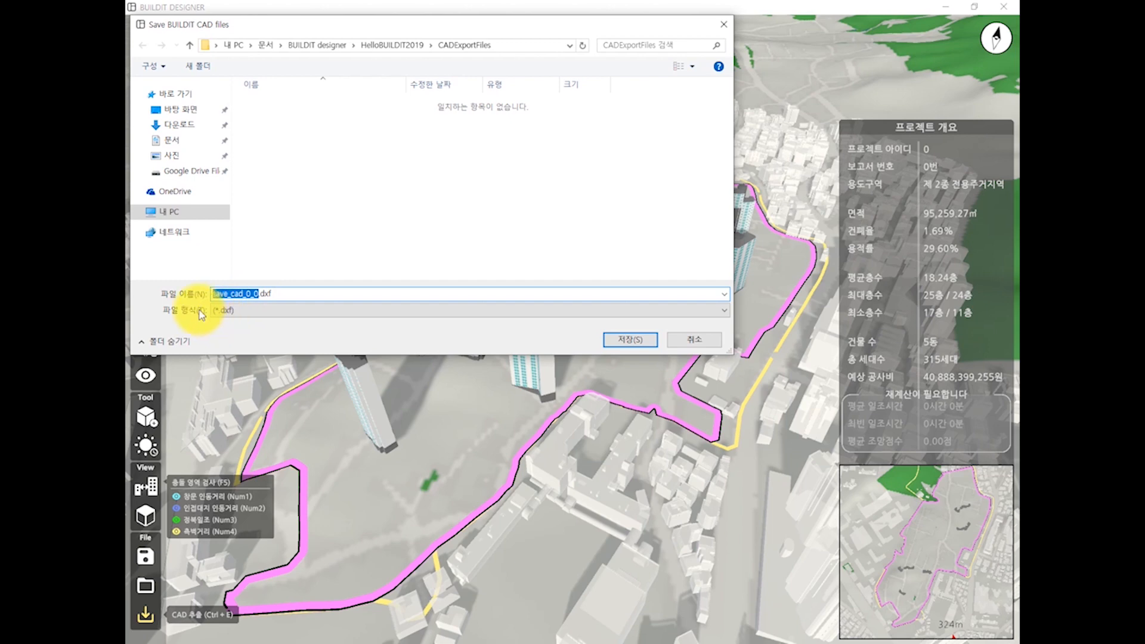
text(test)
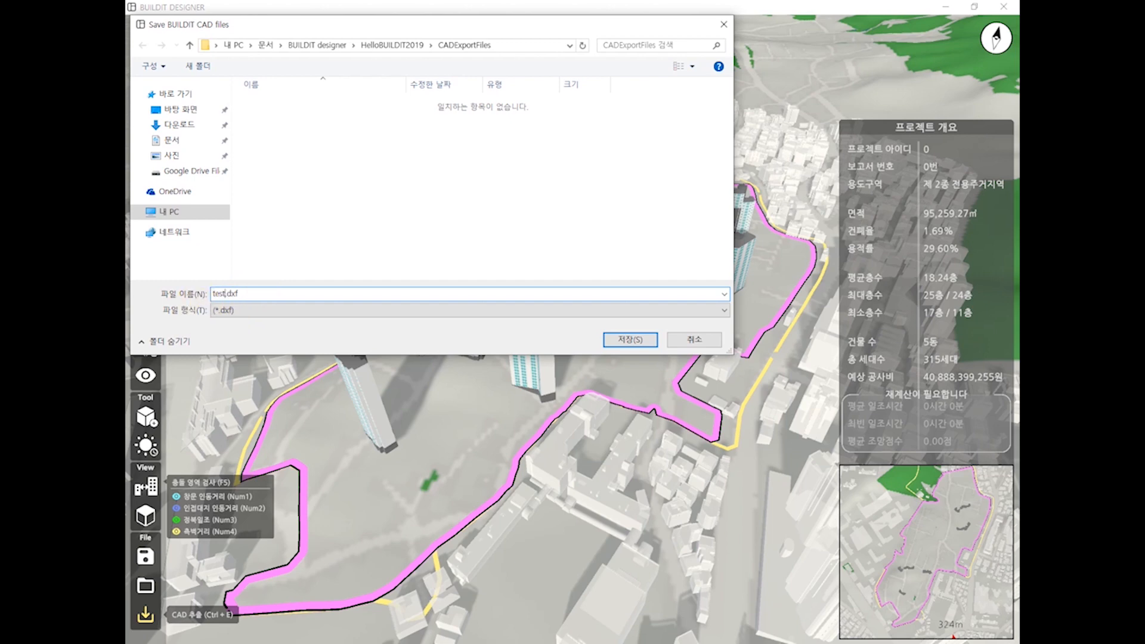
key(Return)
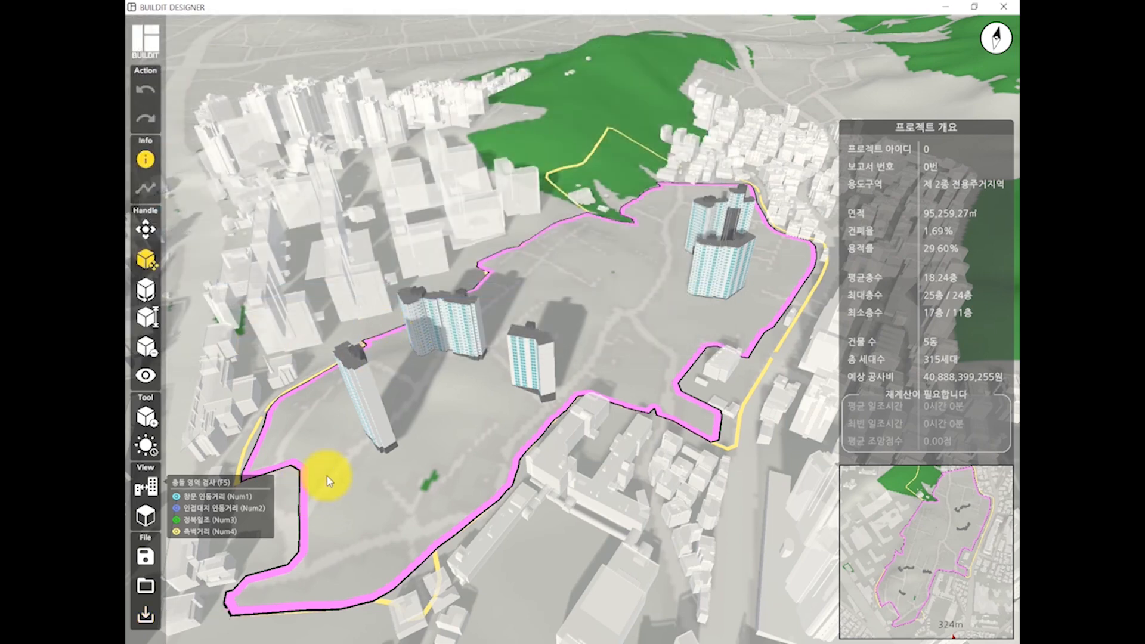
Switch to File Explorer, browse to BUILDIT designer > HelloBUILDIT2019 > CADExportFiles in Documents, and open test.dxf in DWG TrueView.
key(alt+Tab)
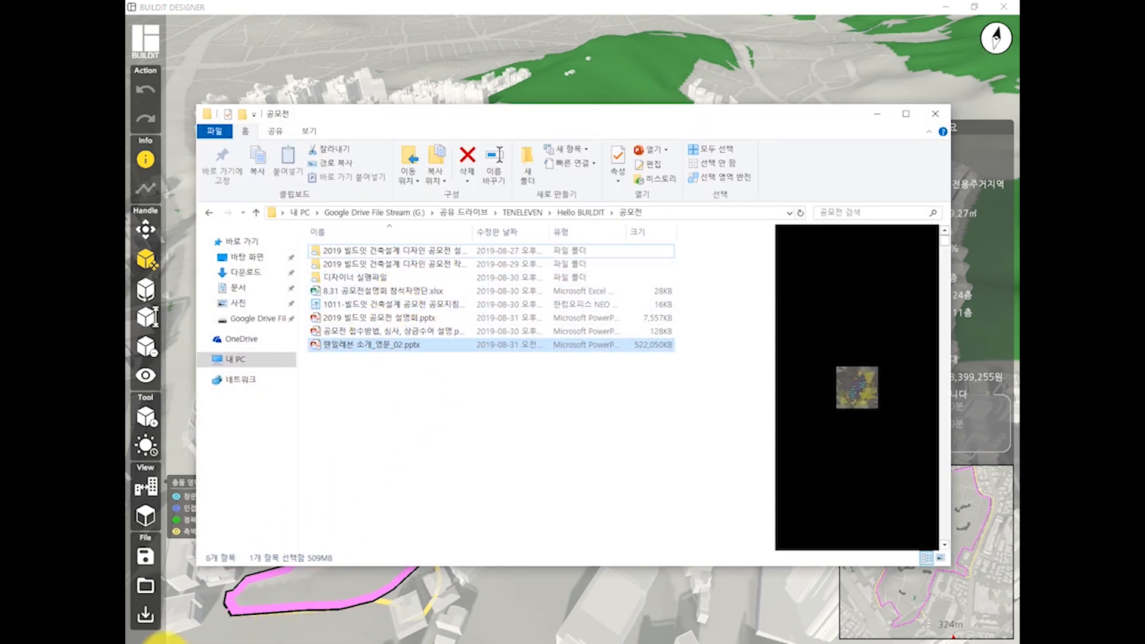
click(162, 642)
click(680, 437)
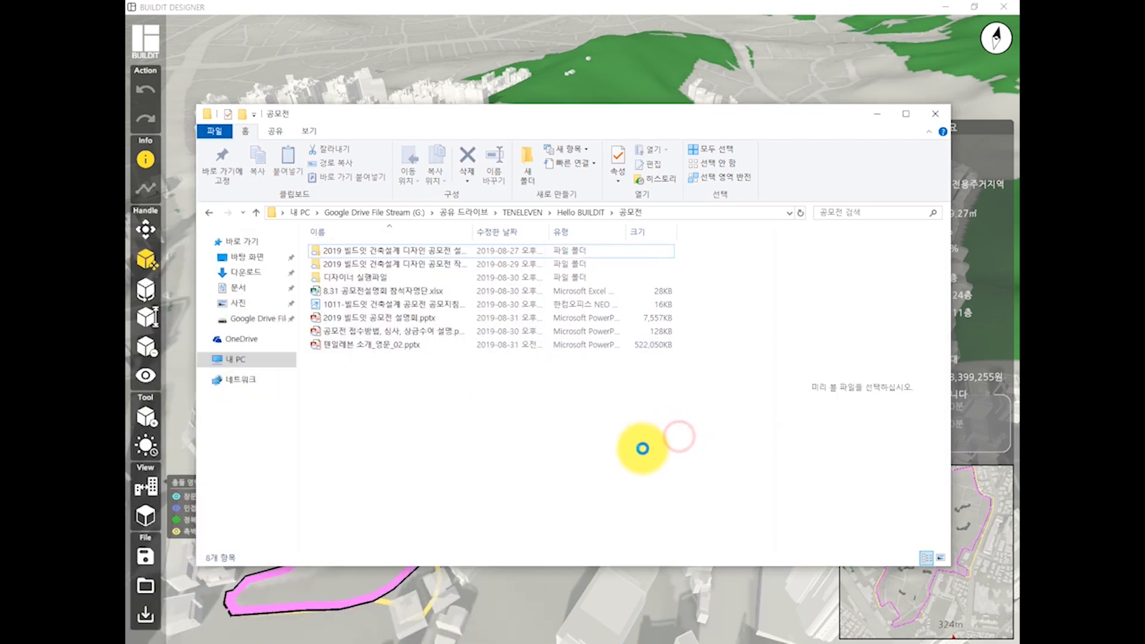
key(super+e)
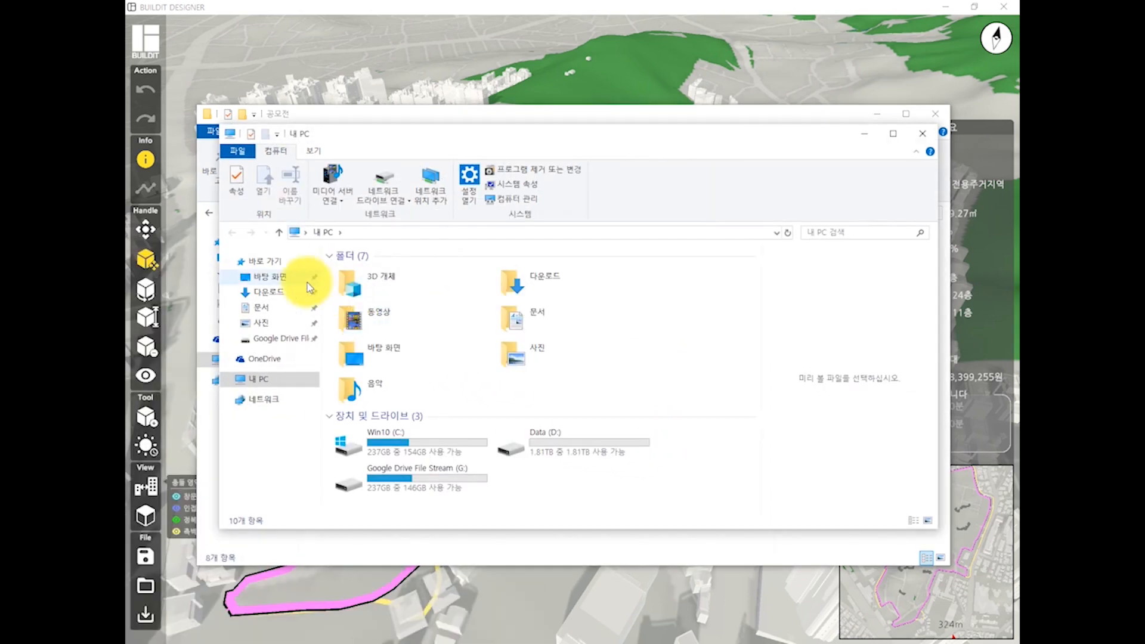
click(277, 307)
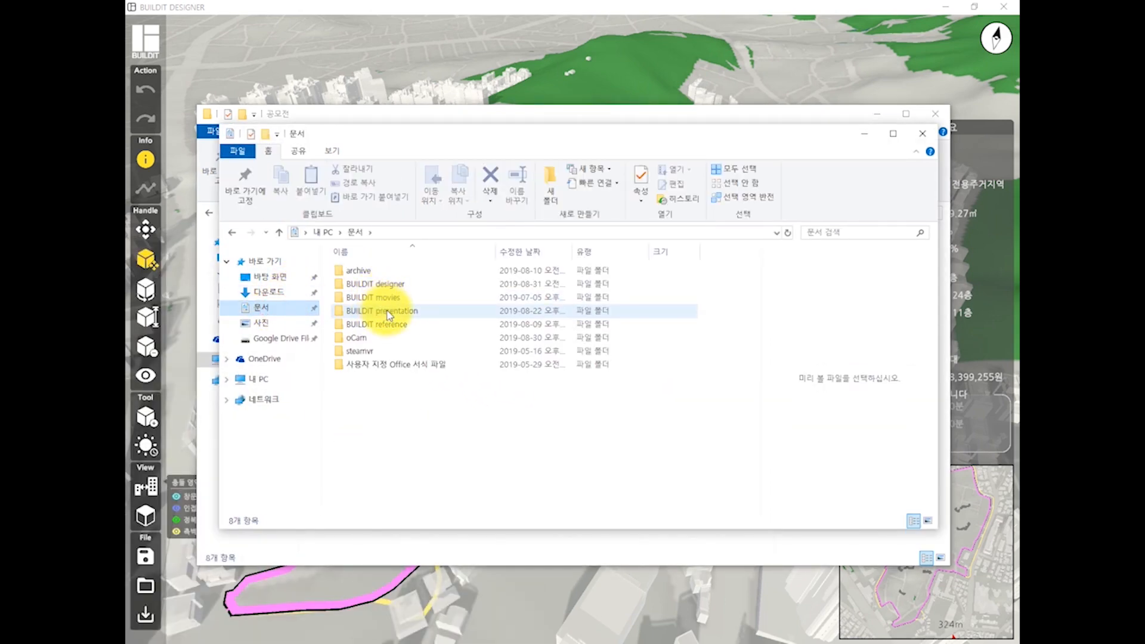
double_click(396, 284)
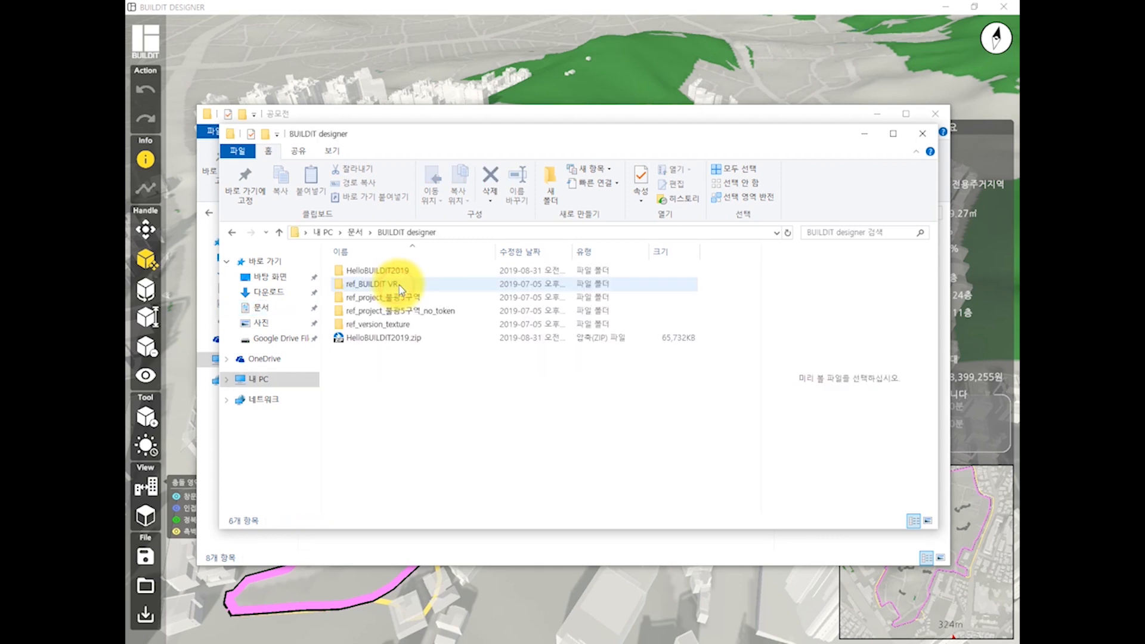
double_click(399, 271)
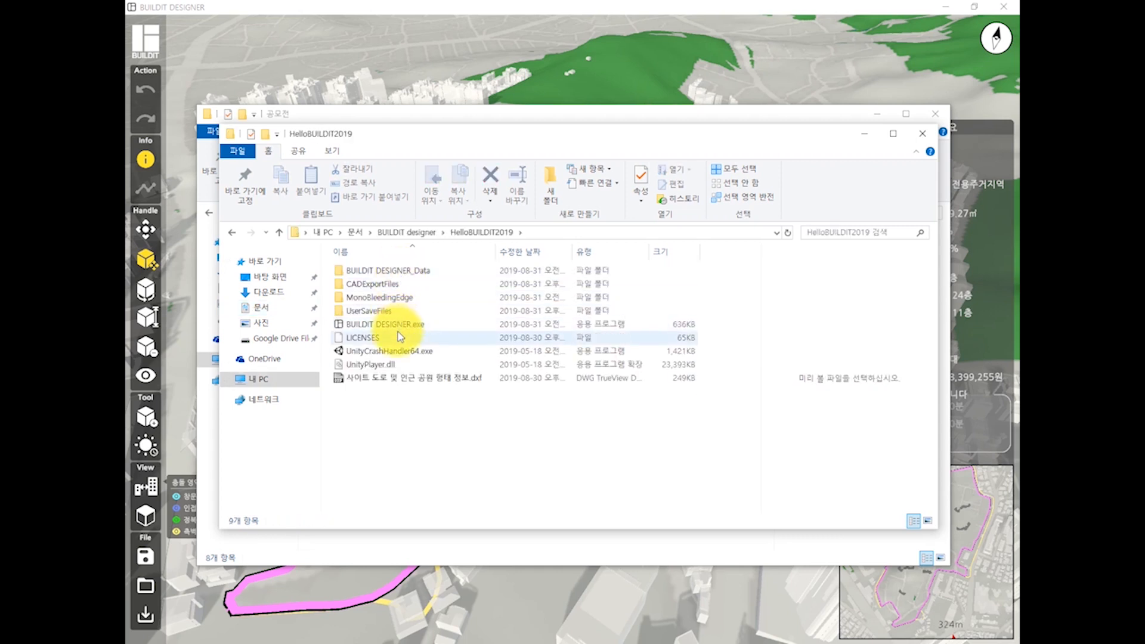
double_click(376, 285)
click(360, 264)
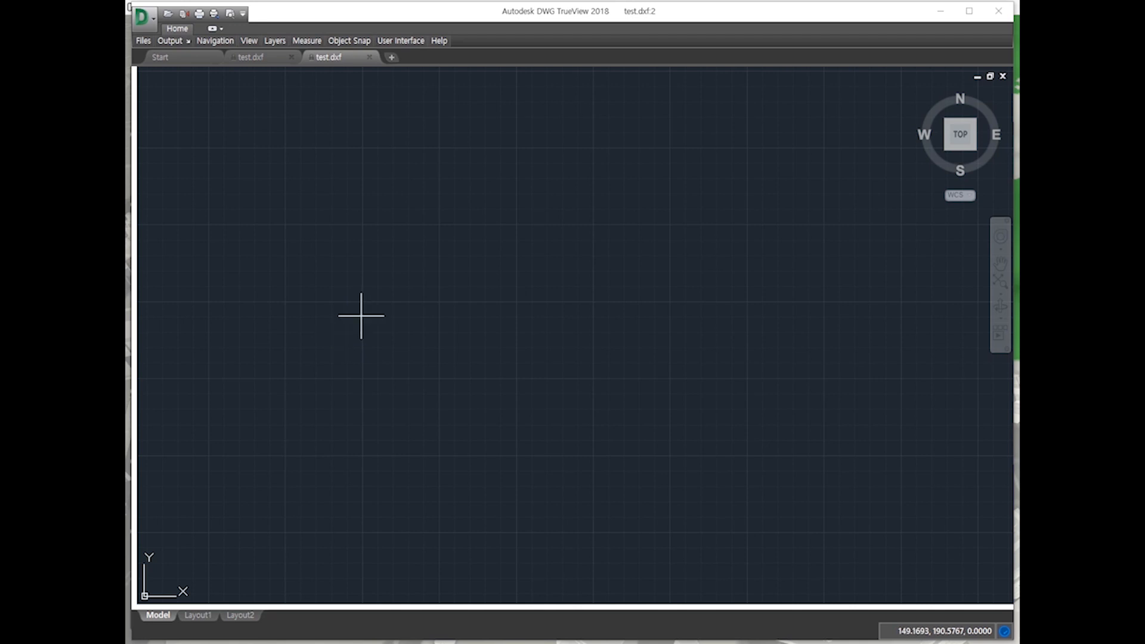
Examine the exported site plan, focusing on the distance lines and floor labels of buildings 102, 104 and 105 in the southern half.
scroll(353, 286, down, 2)
middle_click(412, 282)
middle_click(412, 282)
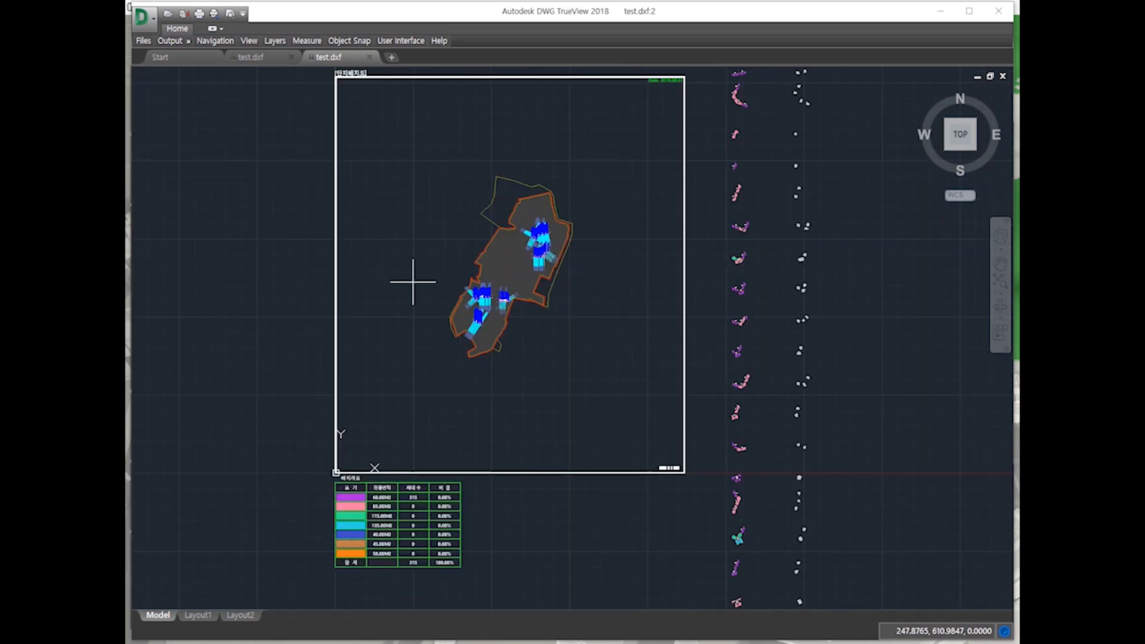
mouse_move(552, 328)
middle_down()
mouse_move(509, 374)
mouse_move(561, 324)
mouse_move(560, 382)
middle_up()
scroll(433, 359, up, 3)
scroll(558, 346, up, 2)
middle_drag(651, 375, 558, 413)
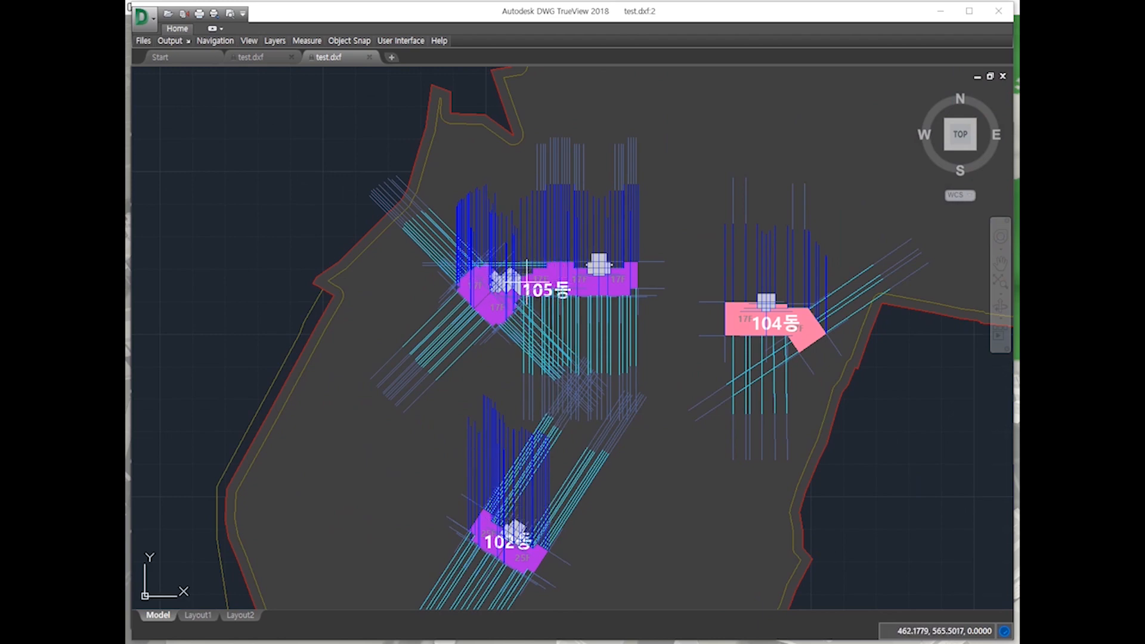
scroll(548, 356, up, 4)
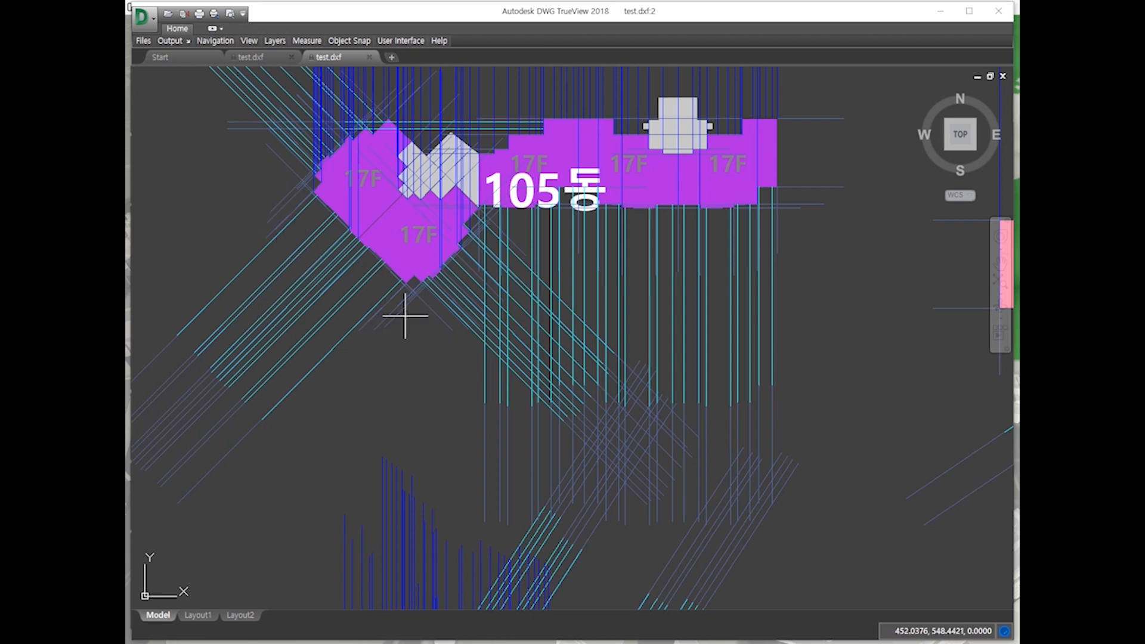
scroll(406, 313, down, 2)
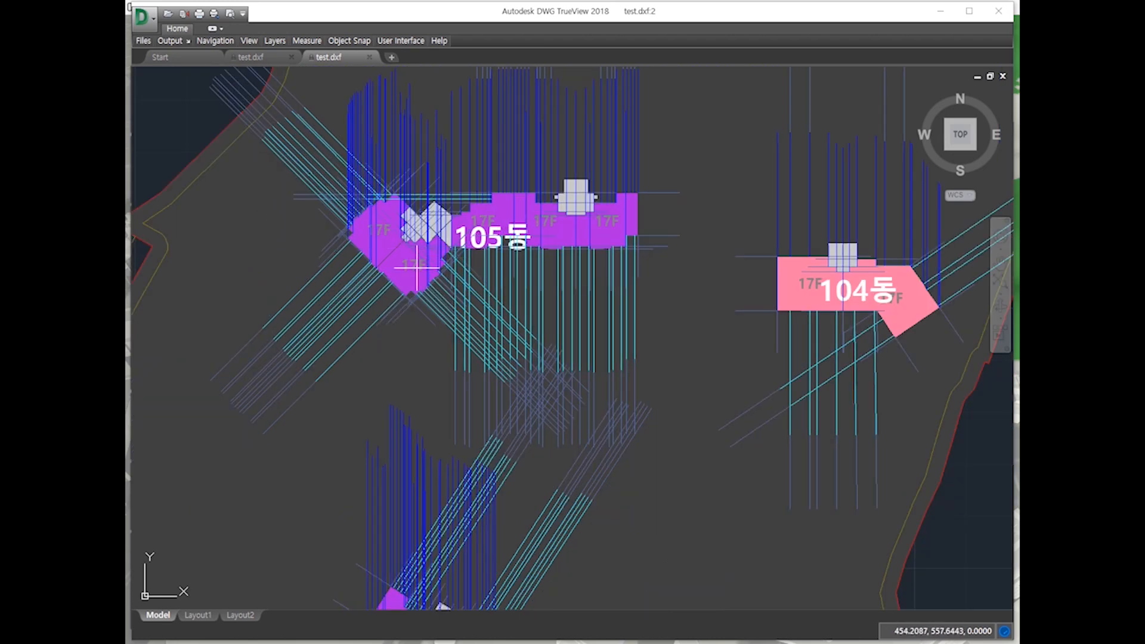
scroll(535, 308, down, 5)
scroll(531, 310, up, 6)
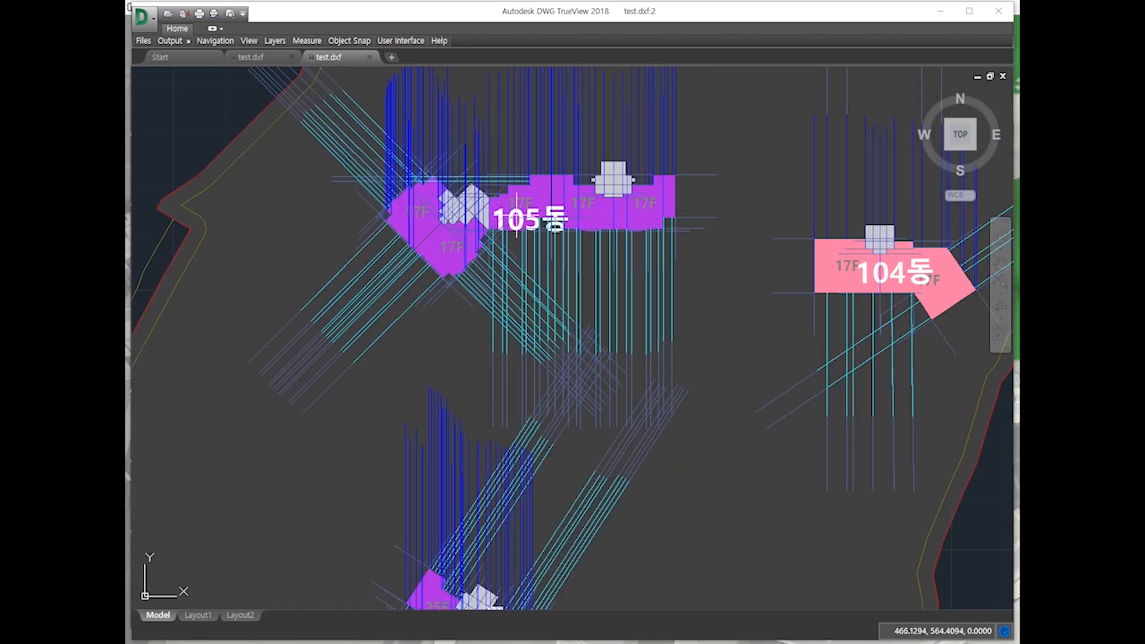
scroll(522, 221, down, 2)
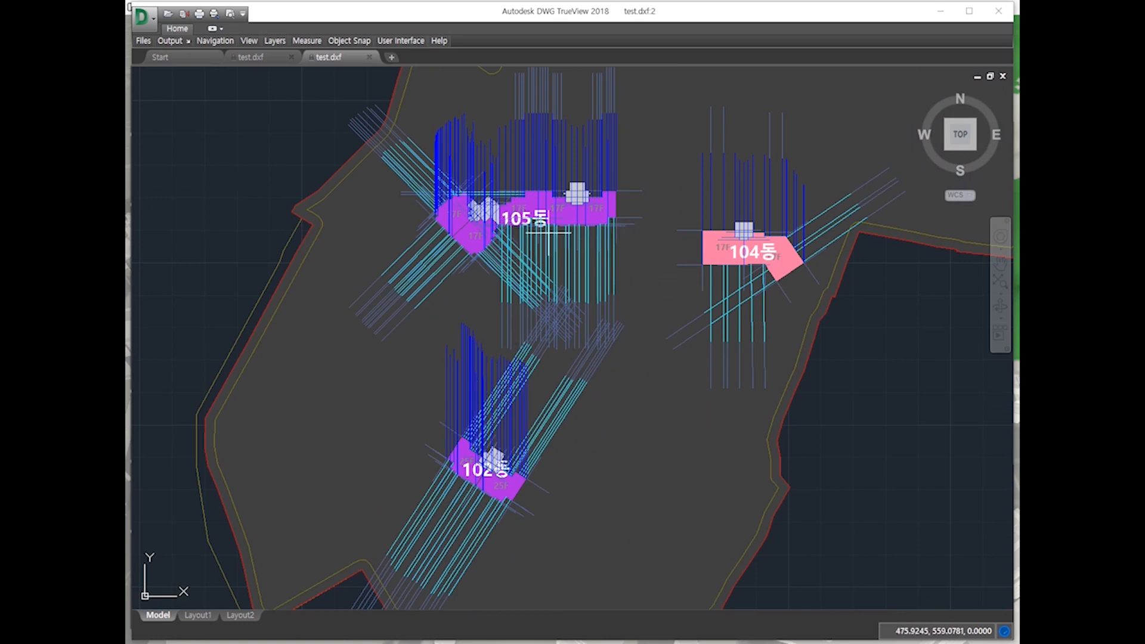
scroll(582, 222, up, 3)
scroll(620, 200, down, 7)
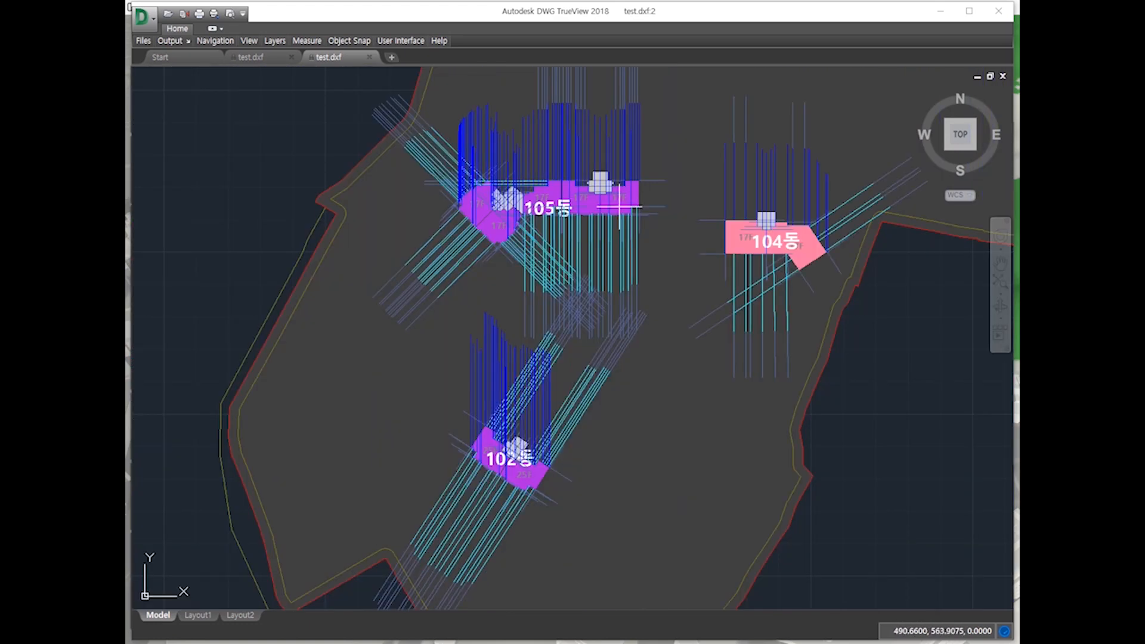
Examine buildings 101 and 103 with their distance lines in the northern half and the overall site boundary.
middle_drag(708, 259, 660, 327)
scroll(593, 294, up, 2)
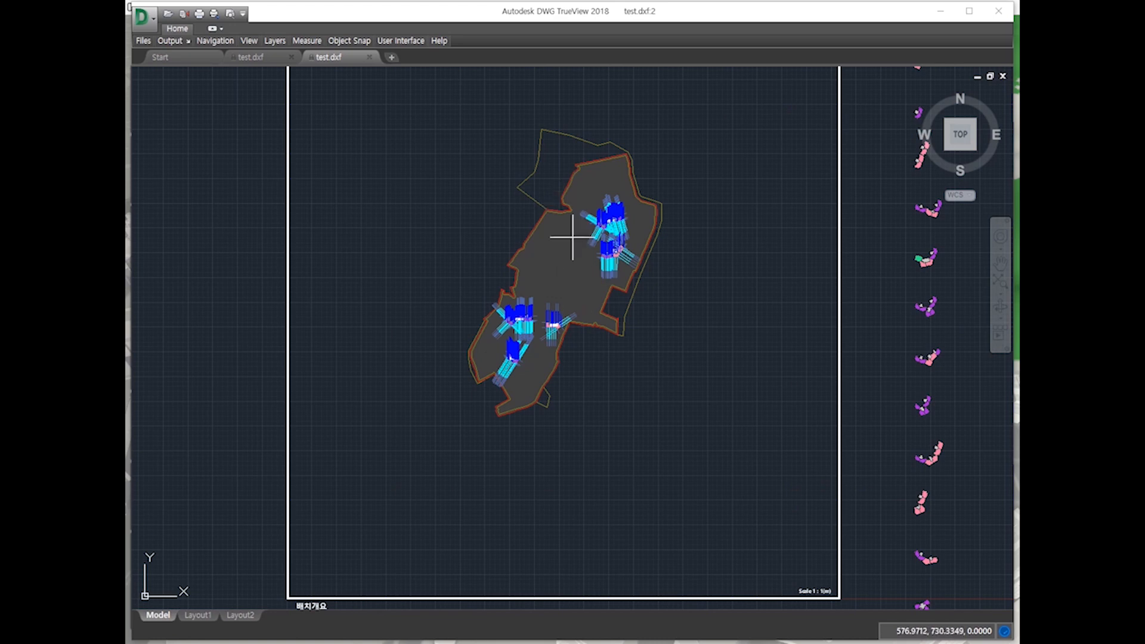
scroll(557, 153, up, 6)
middle_drag(557, 153, 556, 314)
scroll(420, 196, up, 1)
scroll(416, 212, down, 2)
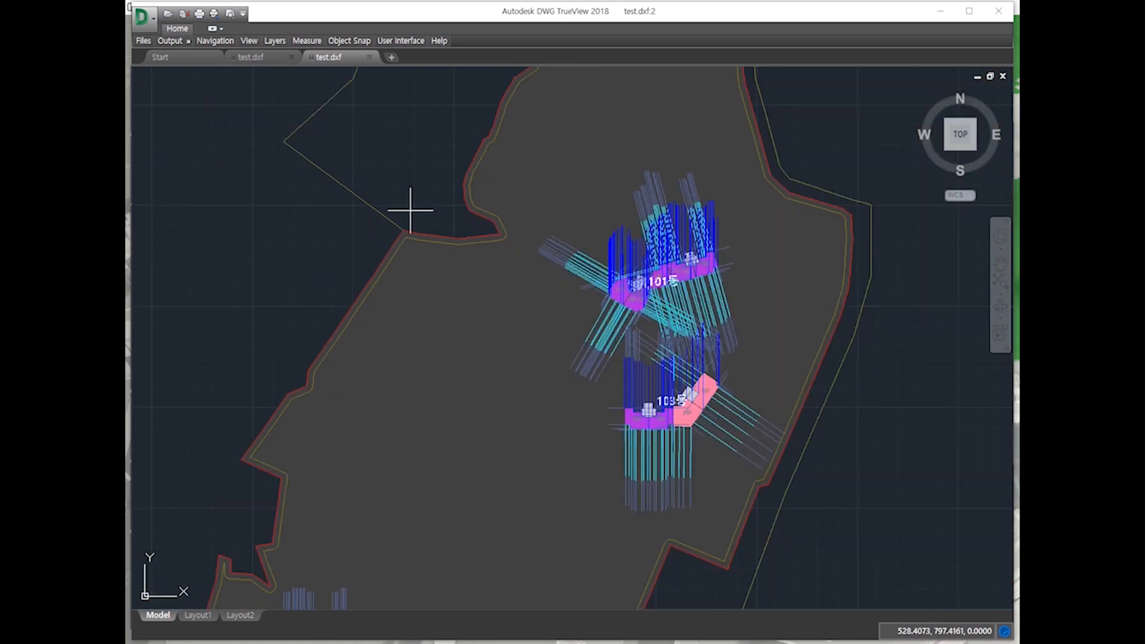
middle_drag(409, 210, 435, 304)
scroll(421, 170, down, 6)
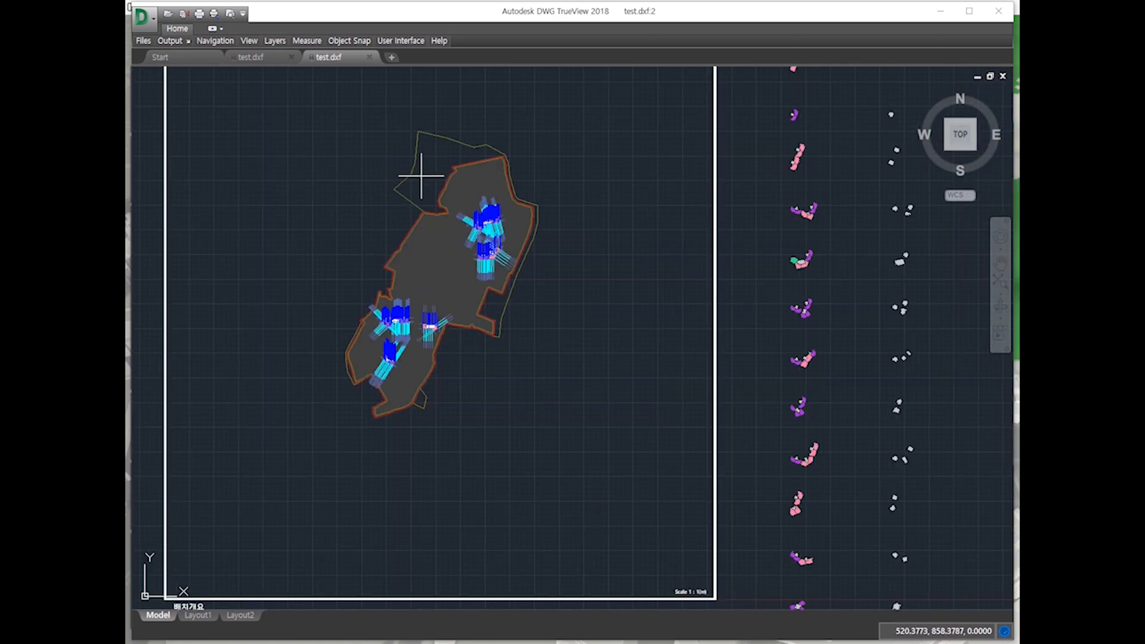
middle_drag(479, 224, 492, 184)
scroll(438, 277, up, 2)
middle_drag(493, 236, 477, 247)
scroll(481, 281, down, 3)
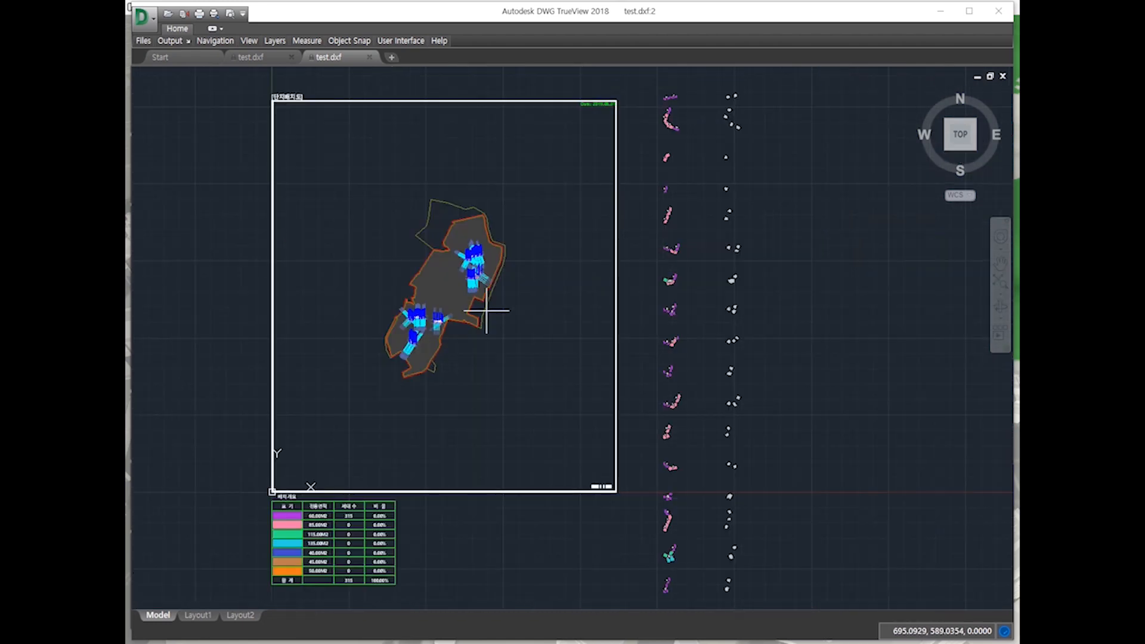
Examine the 배치개요 table below the site plan, with its unit areas, household counts and ratios.
mouse_move(381, 462)
middle_down()
mouse_move(422, 393)
mouse_move(351, 492)
middle_up()
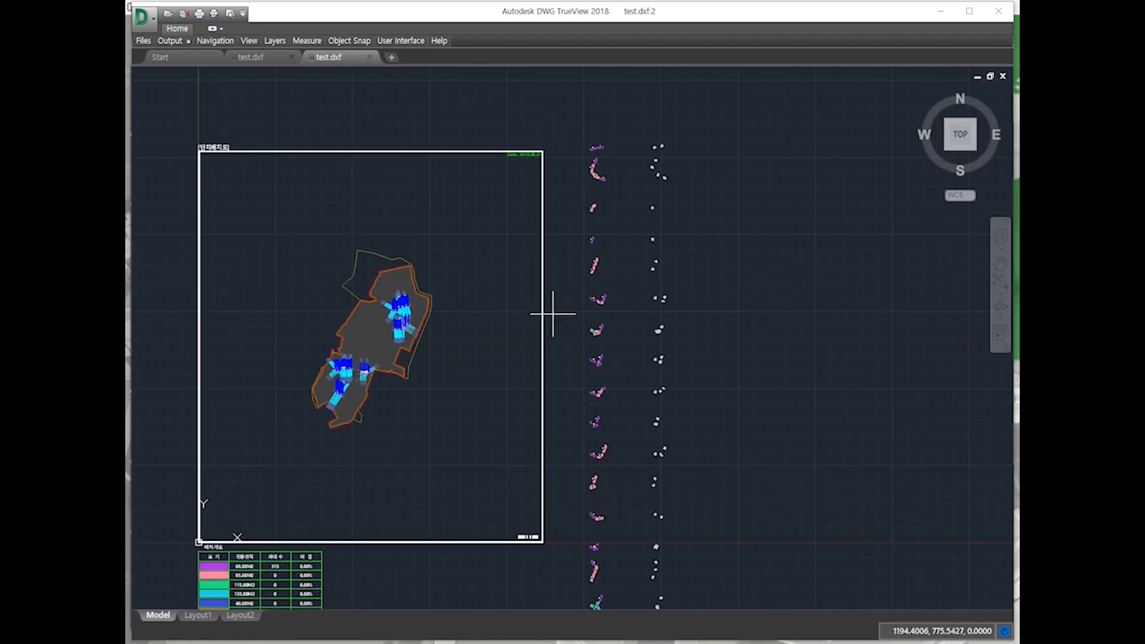
middle_drag(410, 443, 528, 294)
scroll(384, 417, up, 6)
scroll(370, 455, up, 2)
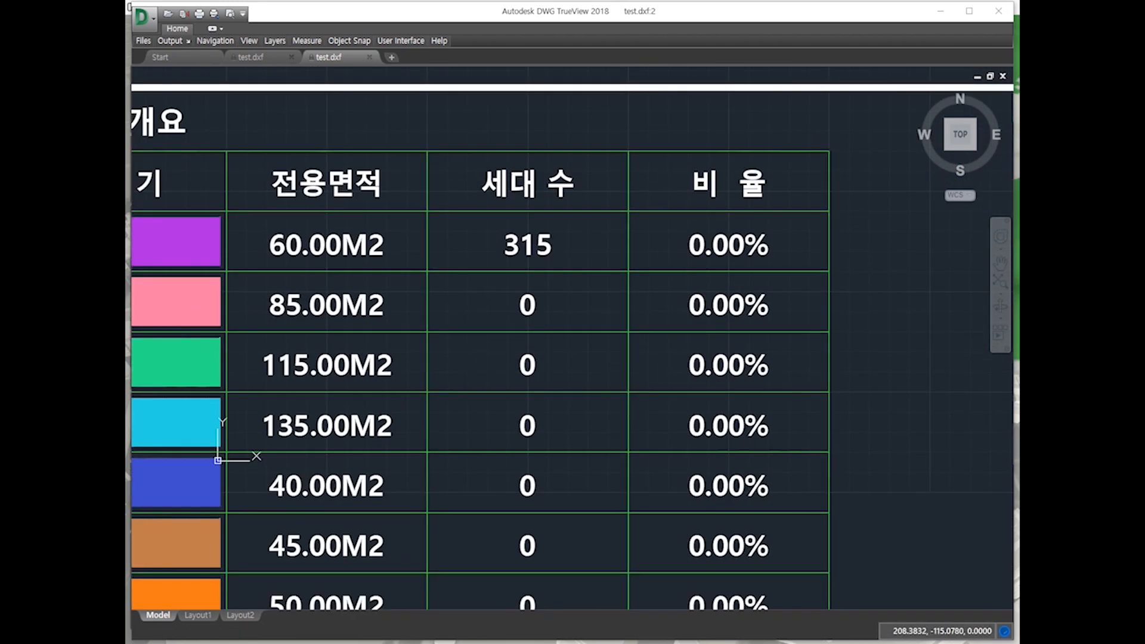
scroll(437, 238, down, 5)
scroll(453, 239, down, 1)
middle_drag(455, 239, 487, 362)
scroll(456, 395, up, 2)
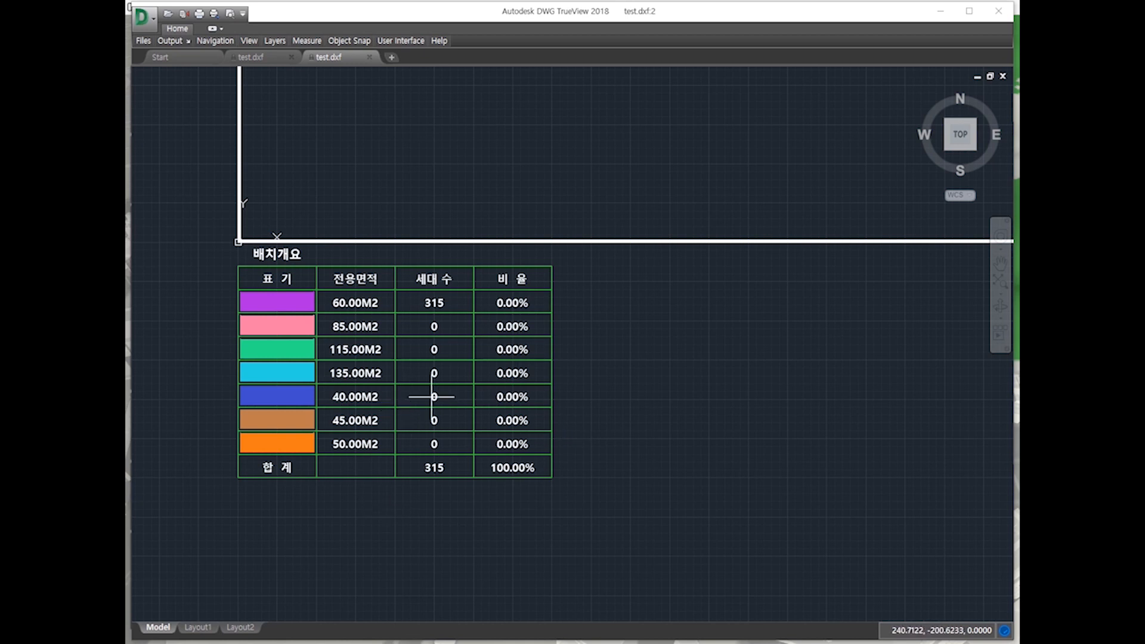
Examine the individual building footprints and their core shapes lined up beside the site plan's eastern border.
scroll(491, 358, down, 4)
middle_drag(636, 236, 589, 334)
scroll(504, 334, up, 3)
mouse_move(656, 287)
middle_down()
mouse_move(590, 368)
mouse_move(510, 425)
middle_up()
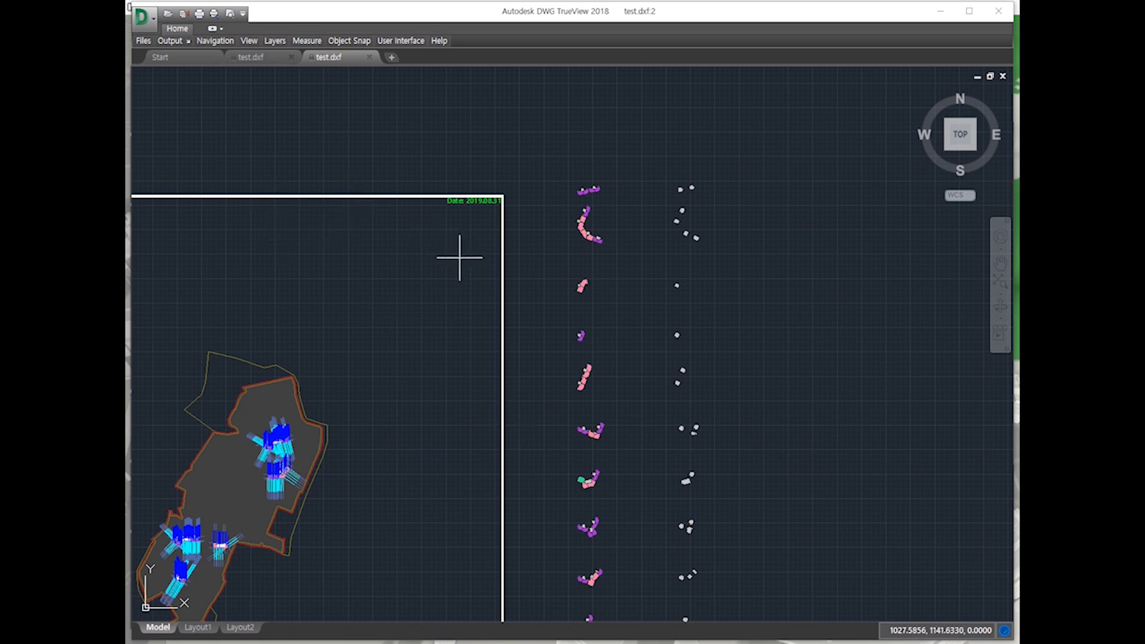
scroll(588, 189, up, 6)
scroll(575, 169, up, 4)
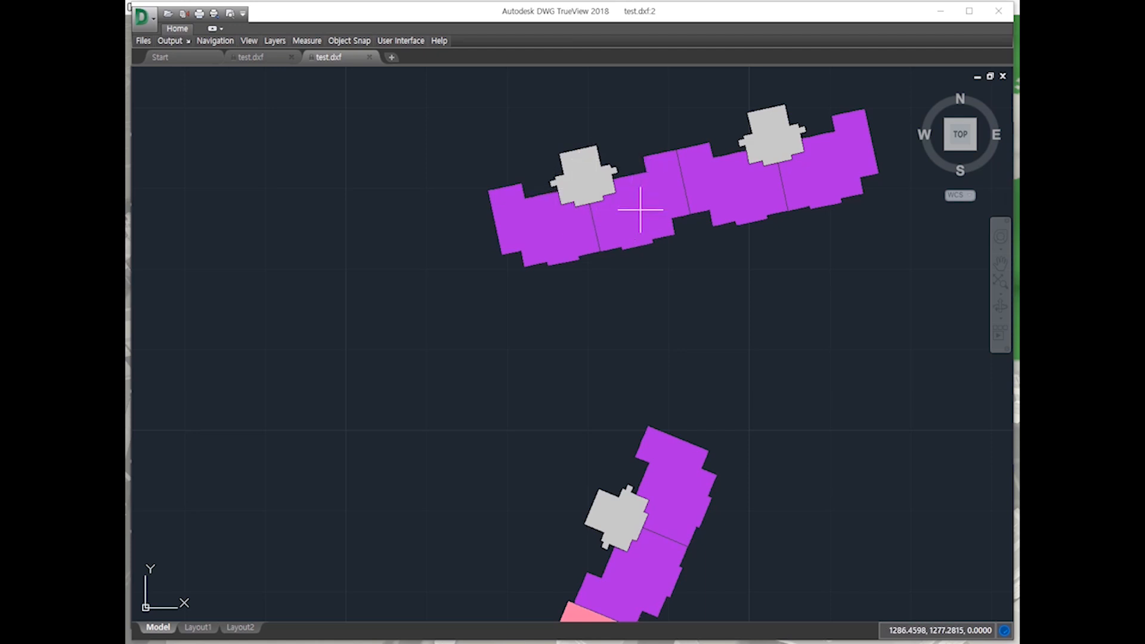
scroll(640, 210, down, 2)
scroll(623, 214, up, 2)
scroll(606, 209, up, 4)
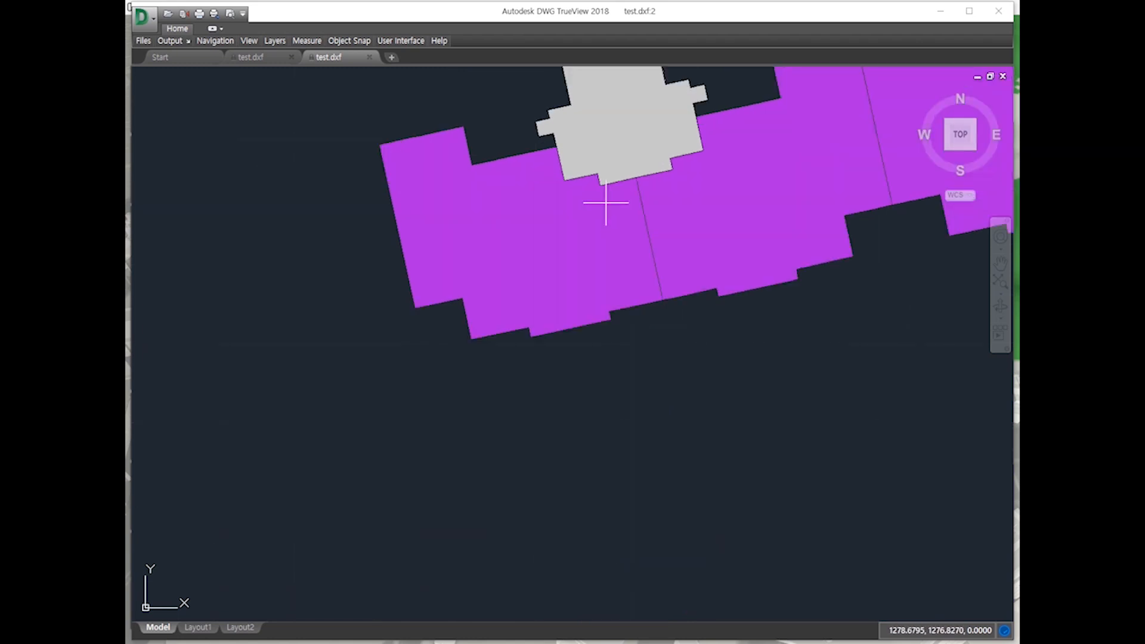
scroll(589, 224, down, 10)
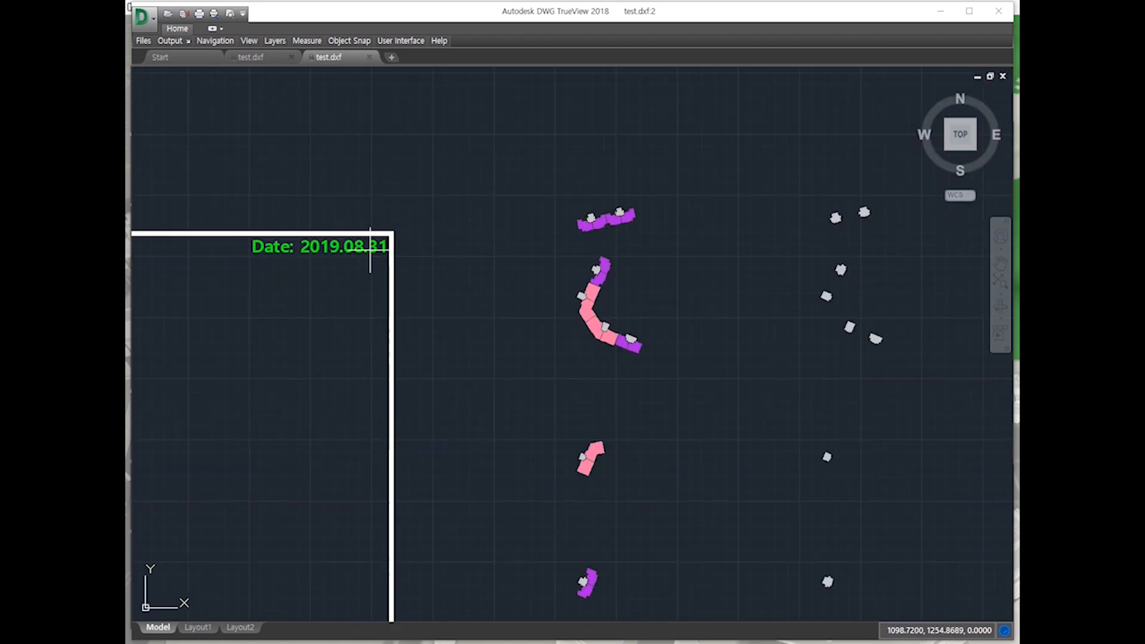
Examine the whole drawing layout, from the framed site plan and the building columns down to the 배치개요 table.
scroll(369, 250, down, 4)
middle_drag(388, 351, 503, 225)
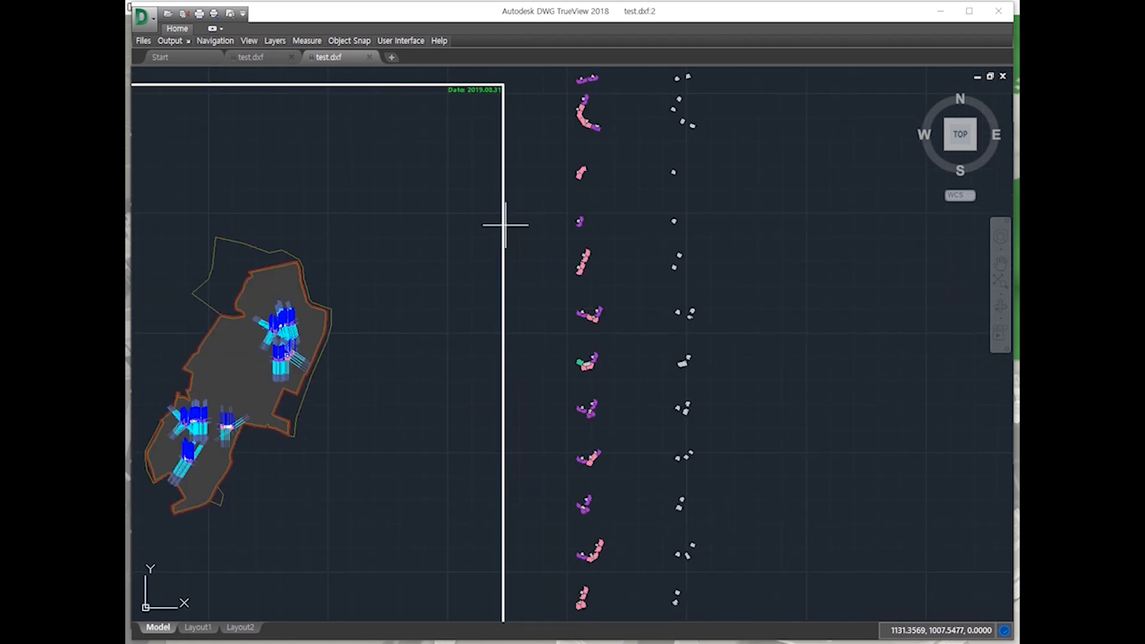
scroll(486, 277, down, 4)
middle_drag(312, 461, 373, 367)
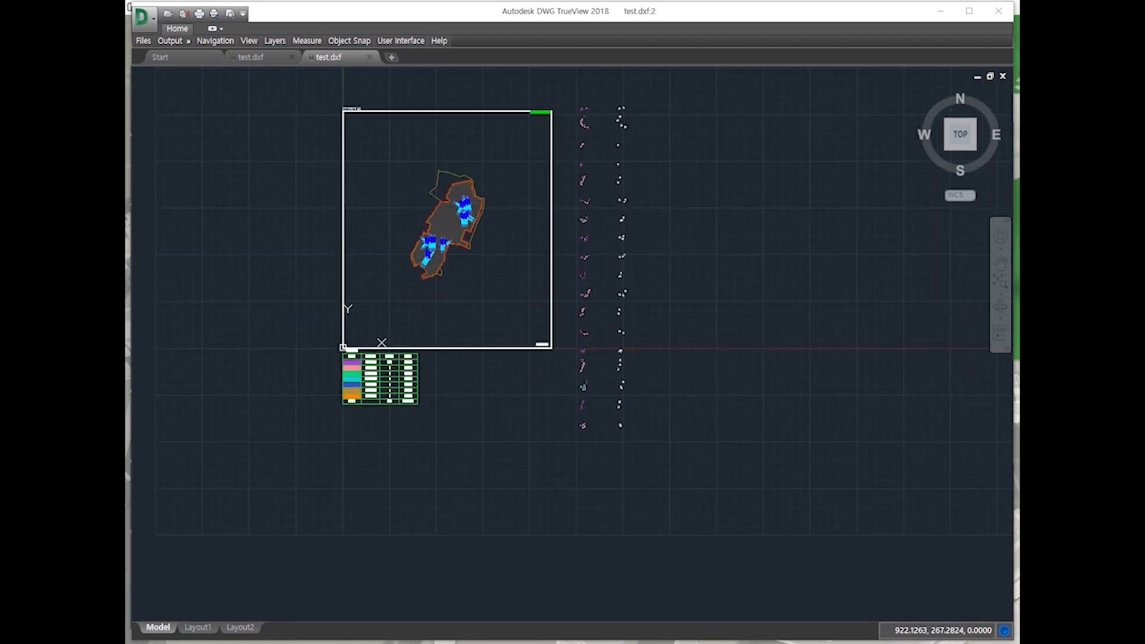
scroll(372, 367, up, 10)
middle_drag(495, 236, 481, 347)
scroll(481, 348, down, 4)
middle_drag(510, 179, 497, 288)
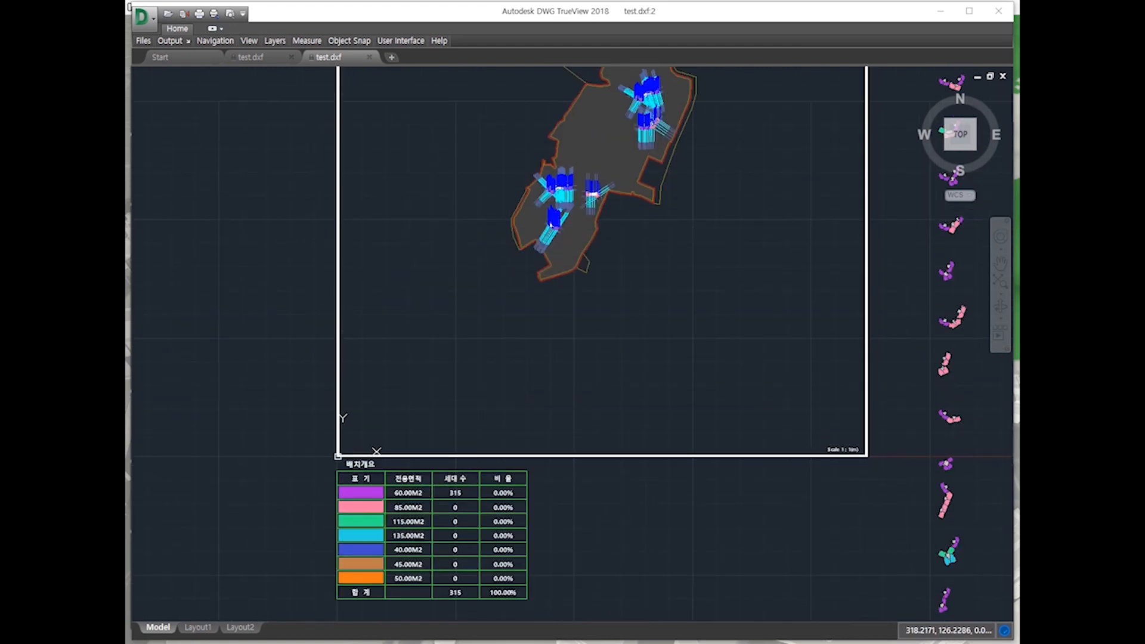
Switch to BUILDIT DESIGNER, show the facade of the southwesternmost tower in 조망 보기, and leave it.
click(941, 11)
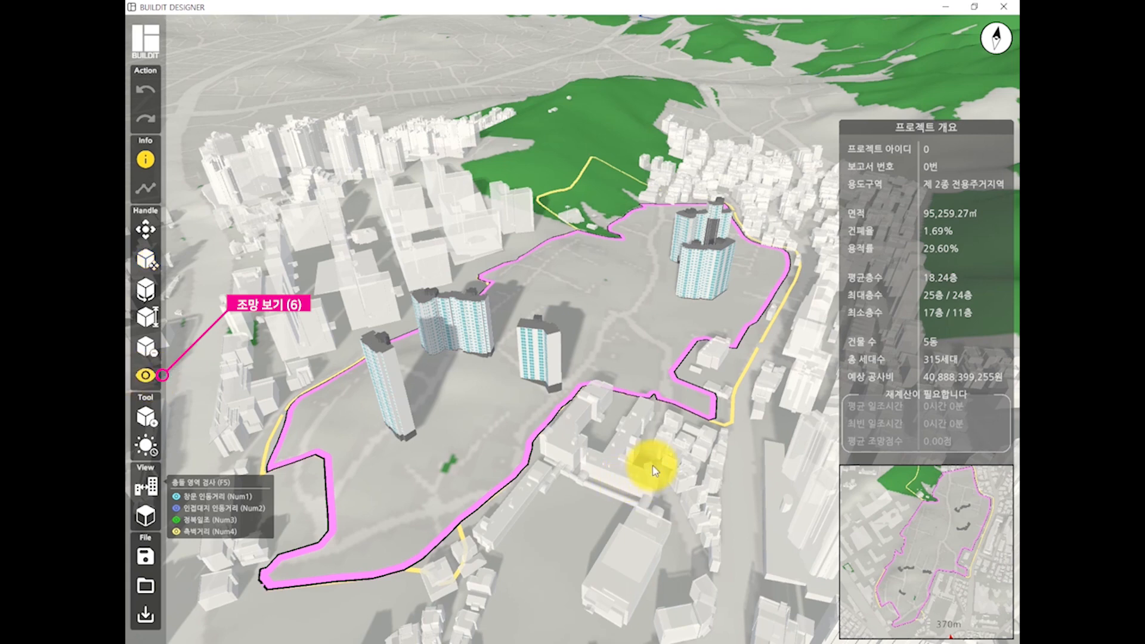
scroll(483, 298, up, 2)
scroll(419, 316, up, 3)
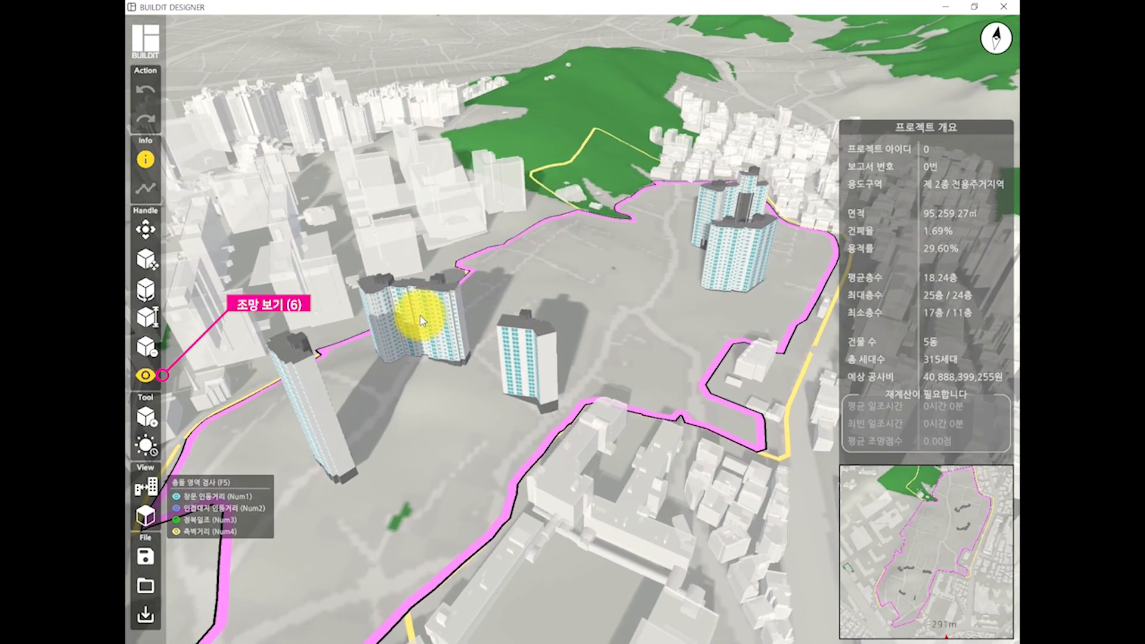
right_drag(409, 404, 731, 267)
right_drag(493, 427, 680, 289)
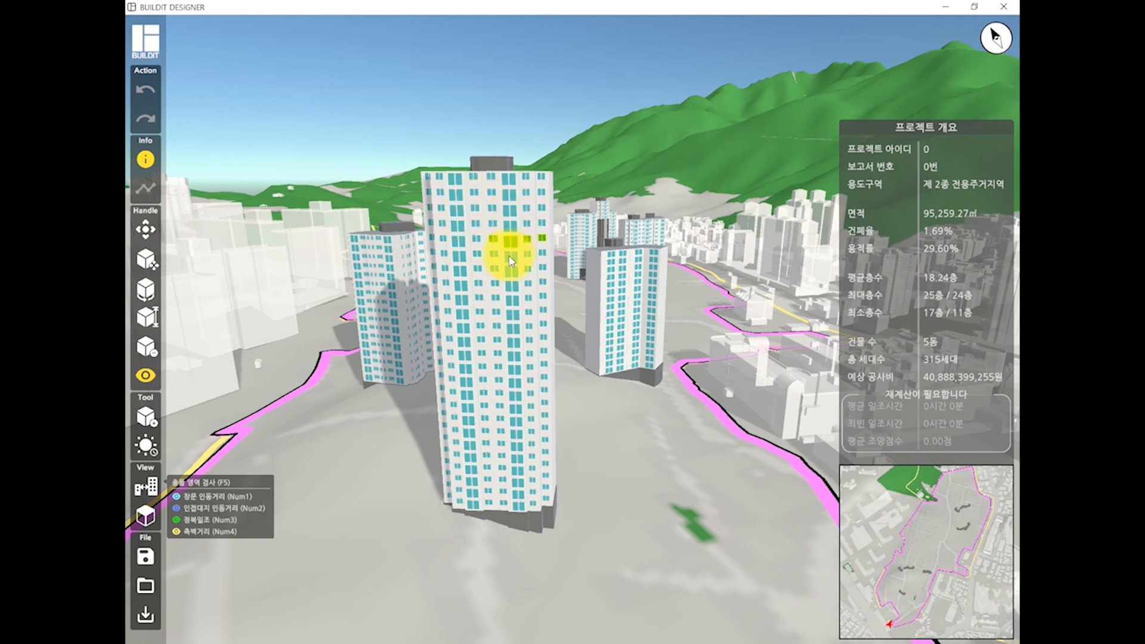
click(509, 276)
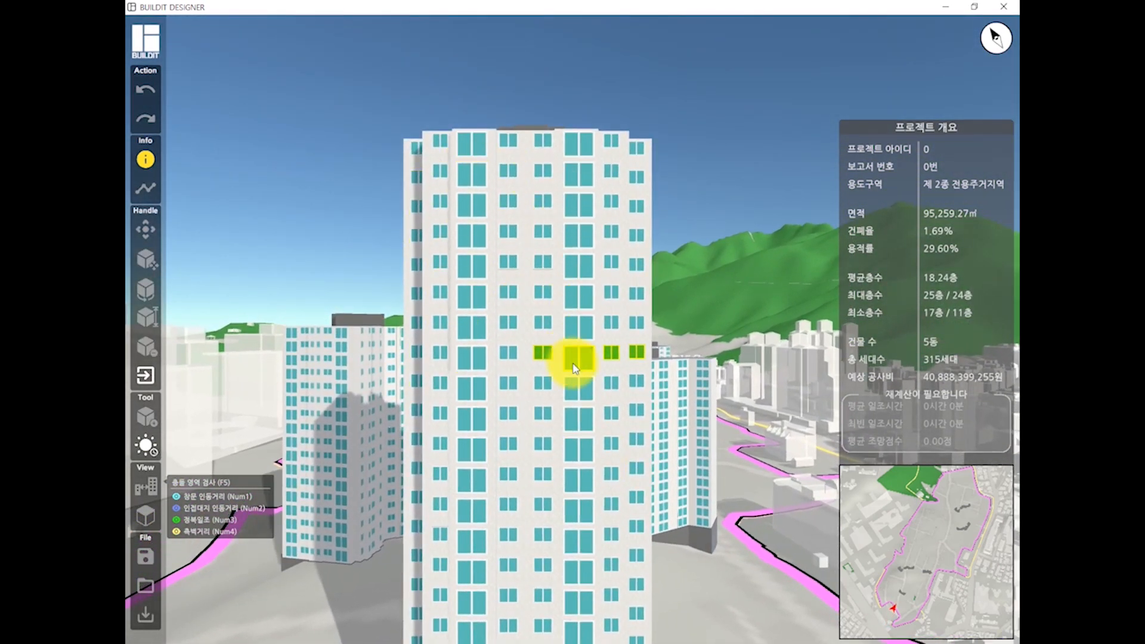
key(Escape)
Use 조망 보기 on the wide building by the site's western boundary and enter one of its upper-floor units.
right_drag(627, 394, 467, 483)
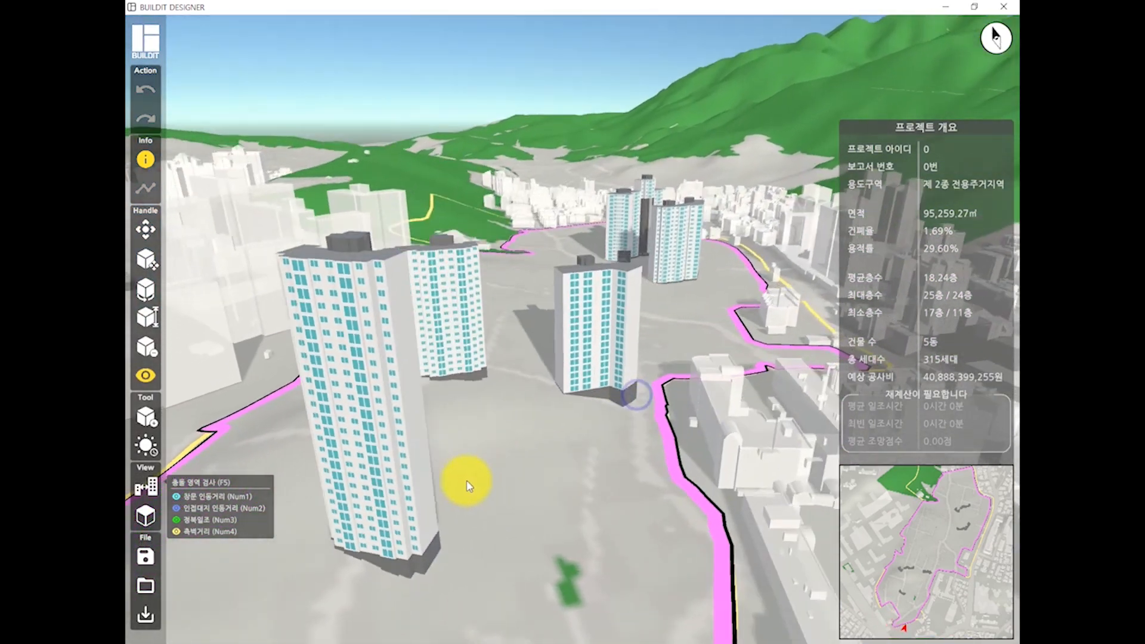
scroll(557, 435, down, 3)
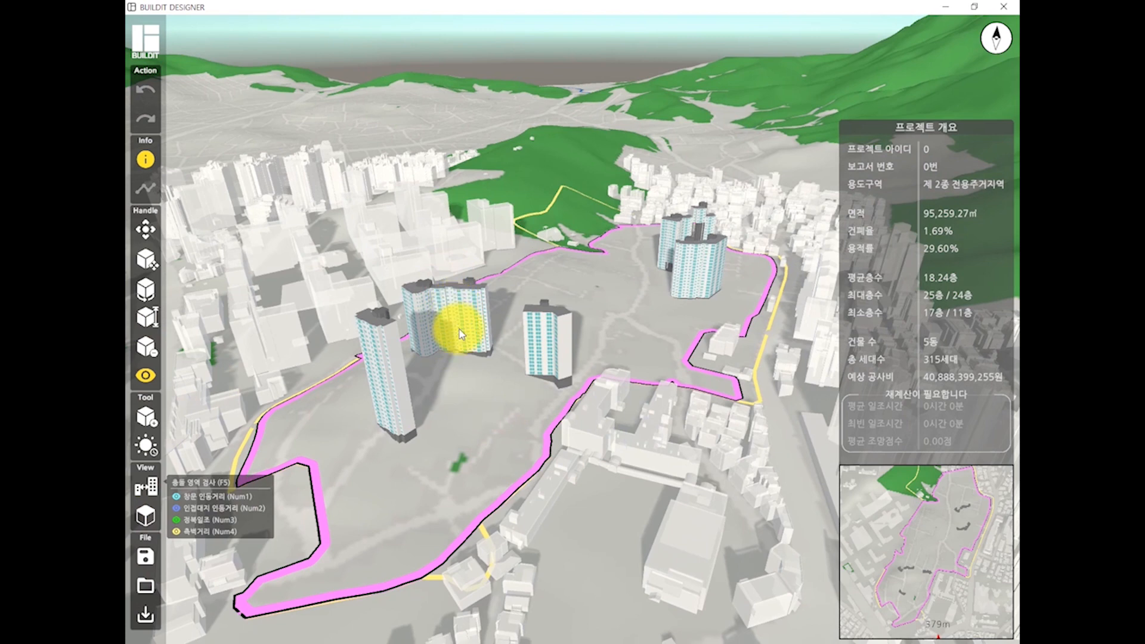
right_drag(678, 450, 560, 491)
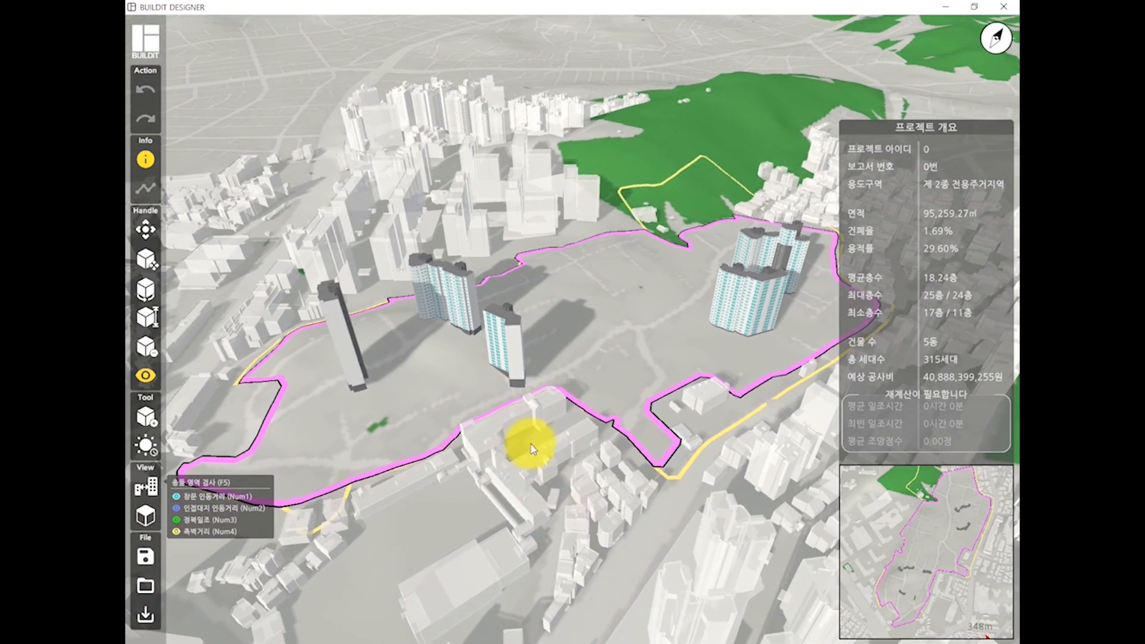
right_drag(574, 409, 551, 478)
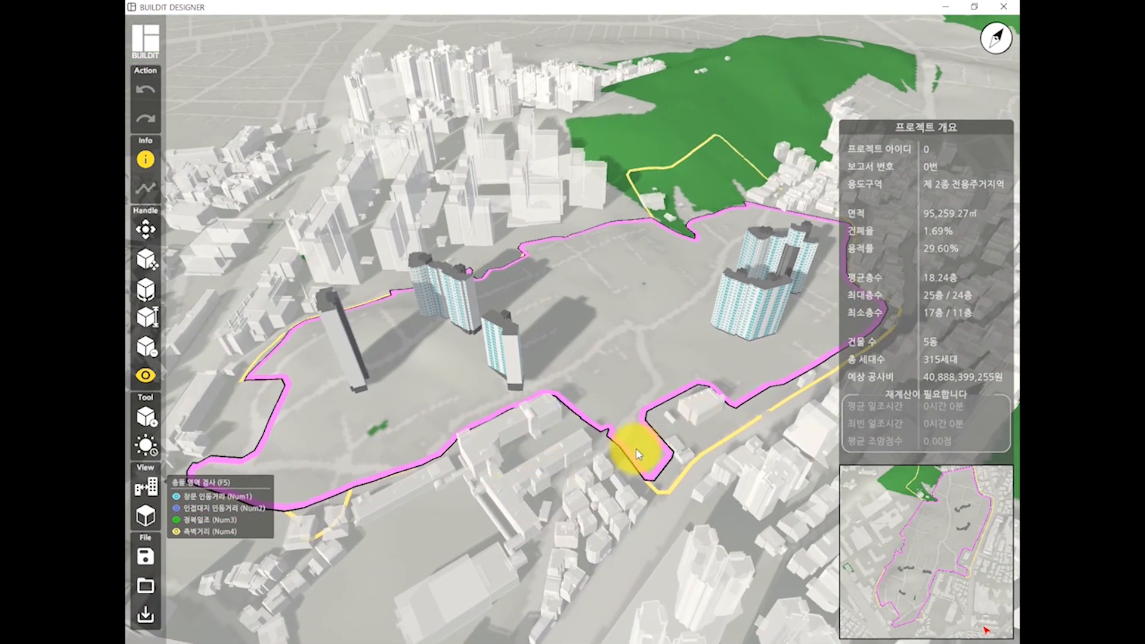
click(144, 260)
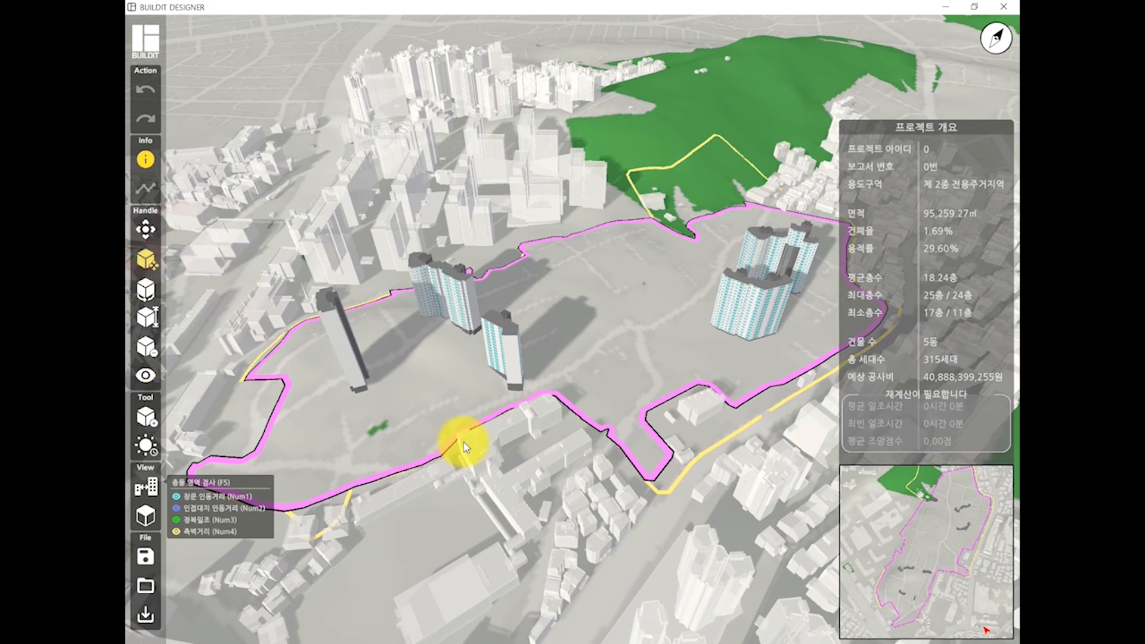
click(145, 376)
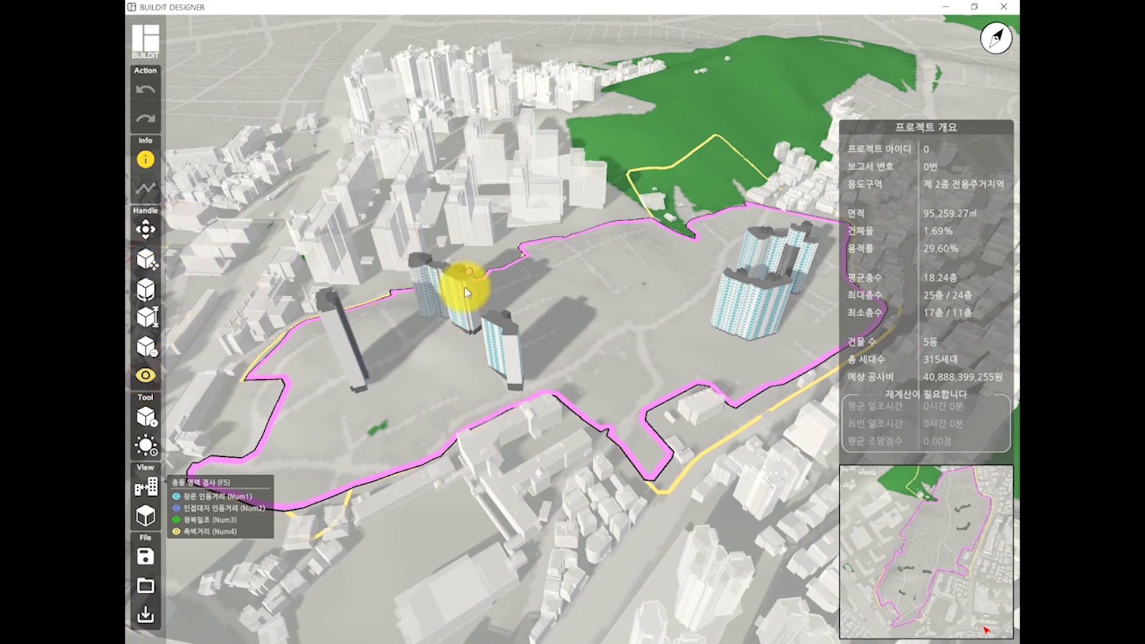
click(448, 290)
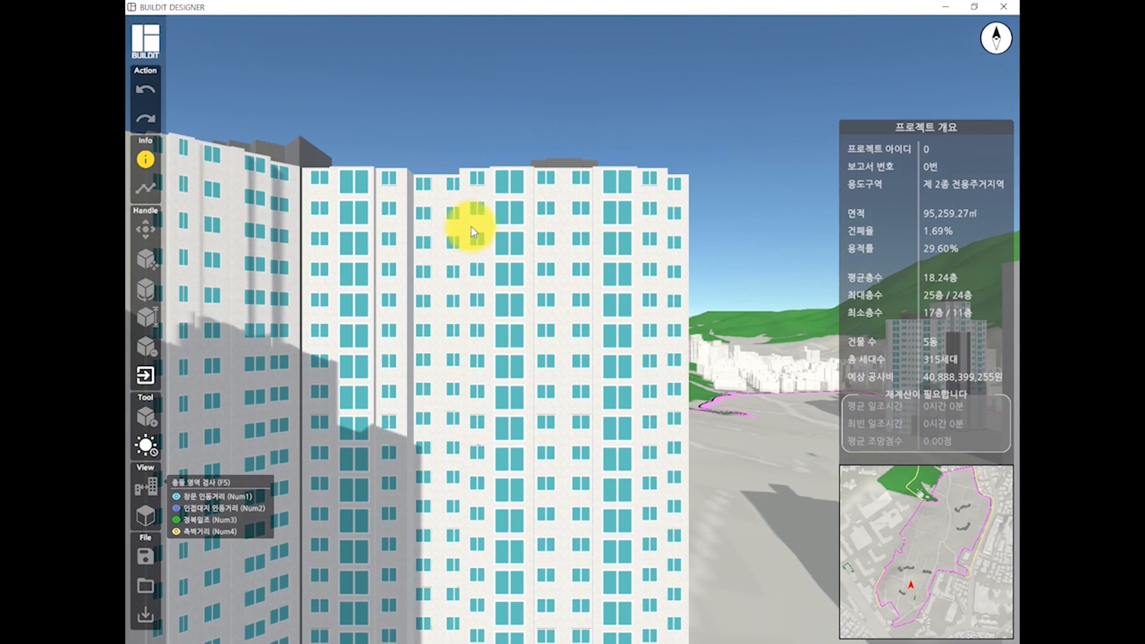
click(504, 275)
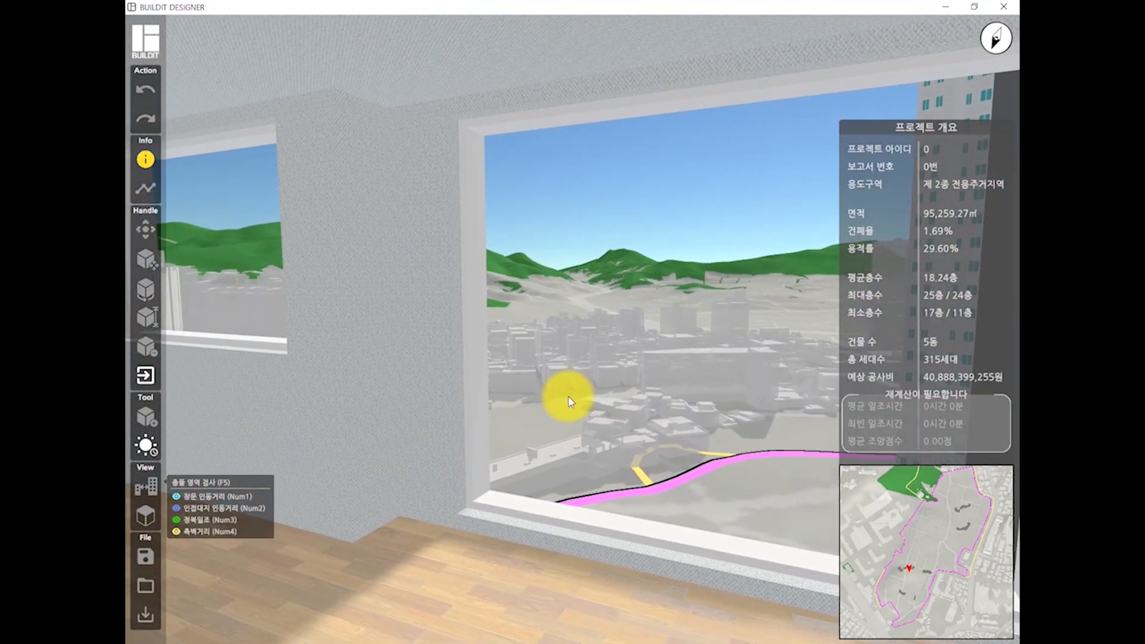
Look around the unit's interior, covering its walls, windows and the sunlight on the floor.
key(d)
right_drag(570, 412, 677, 447)
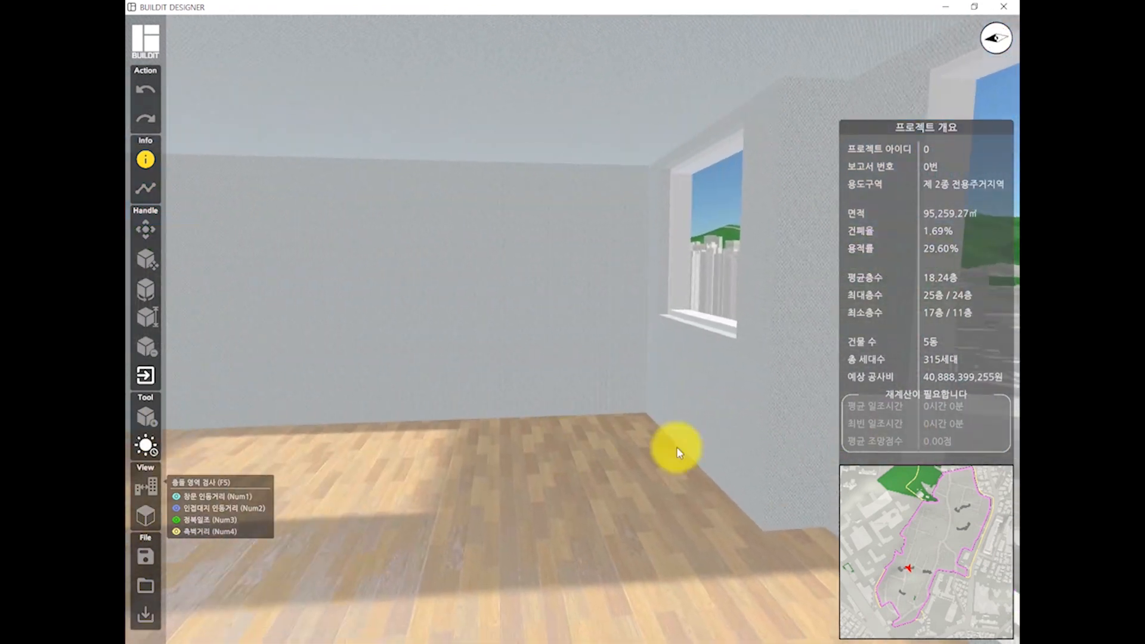
right_drag(1008, 410, 623, 417)
right_drag(613, 320, 126, 312)
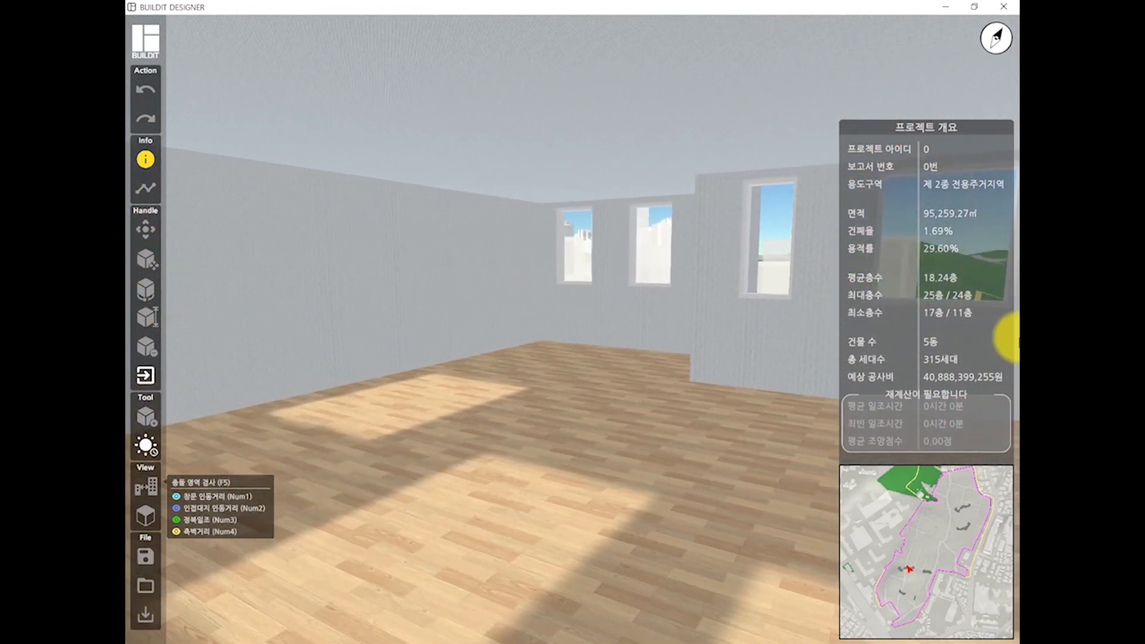
right_drag(607, 349, 416, 419)
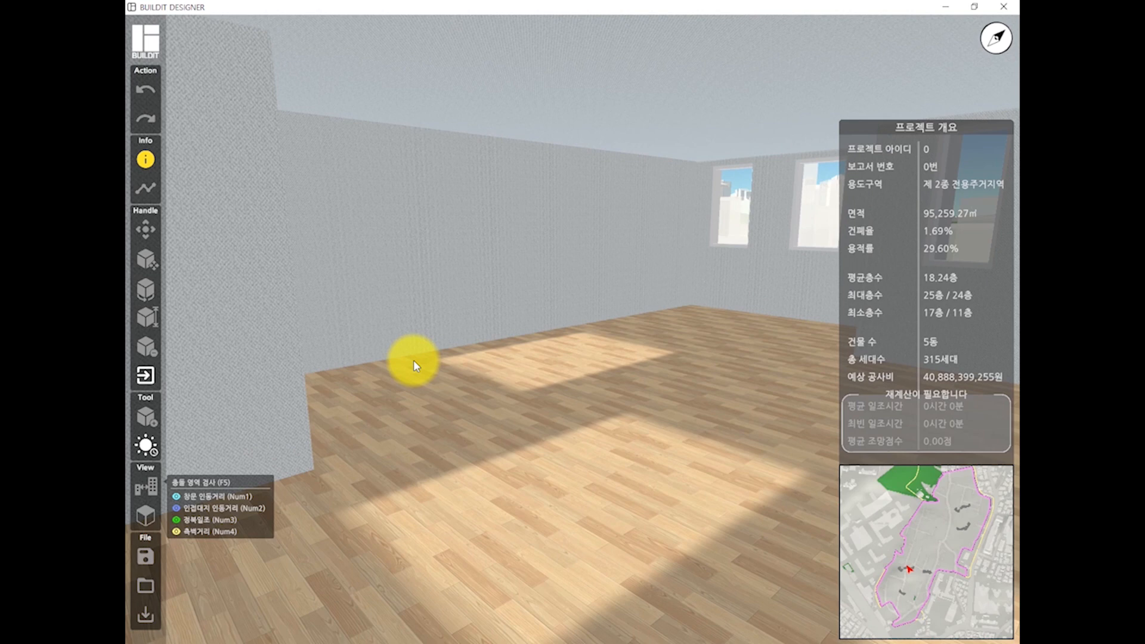
drag(413, 360, 533, 505)
right_drag(533, 504, 628, 529)
right_drag(476, 491, 1010, 473)
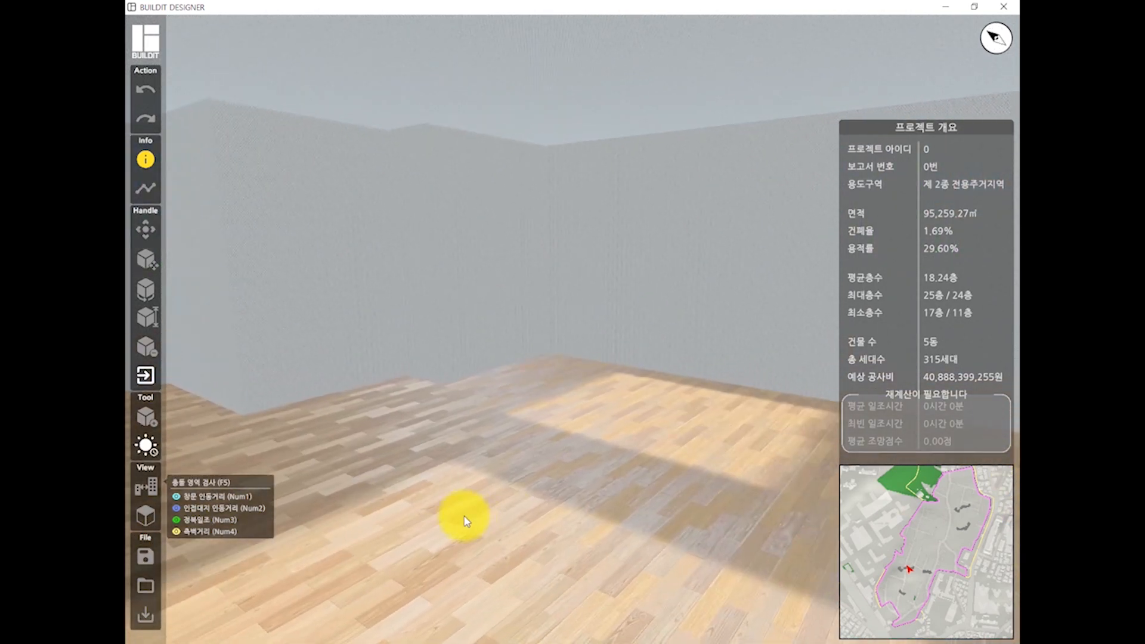
right_drag(464, 515, 938, 434)
Examine the outdoor view through the unit's large window from several standing positions in the room.
drag(631, 439, 455, 409)
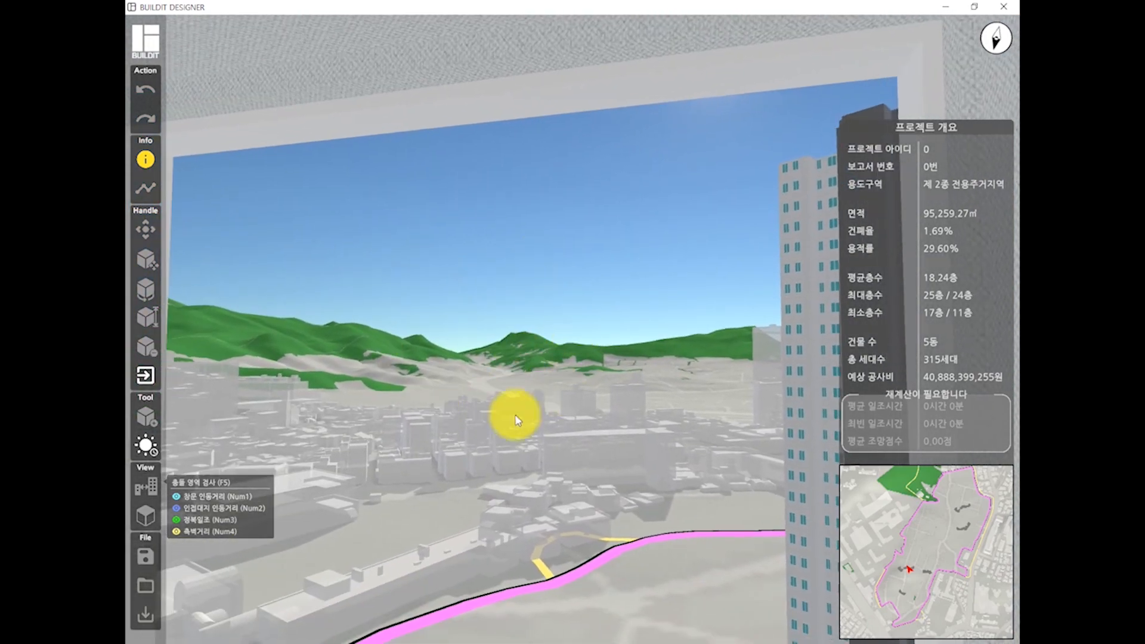
drag(544, 377, 569, 346)
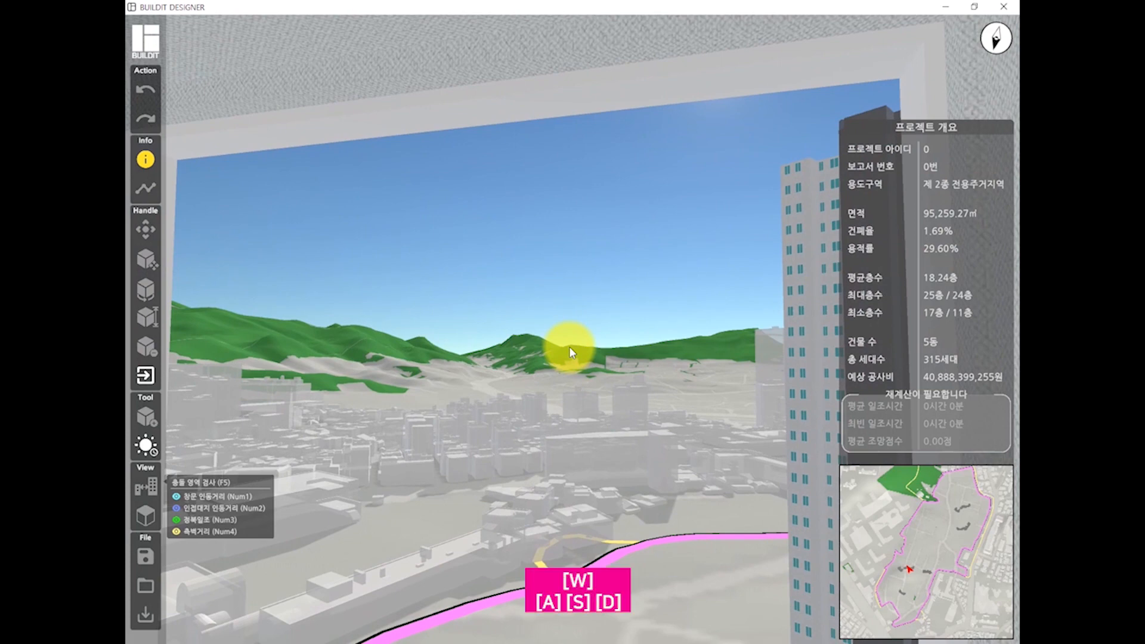
key(a)
key(s)
key(d)
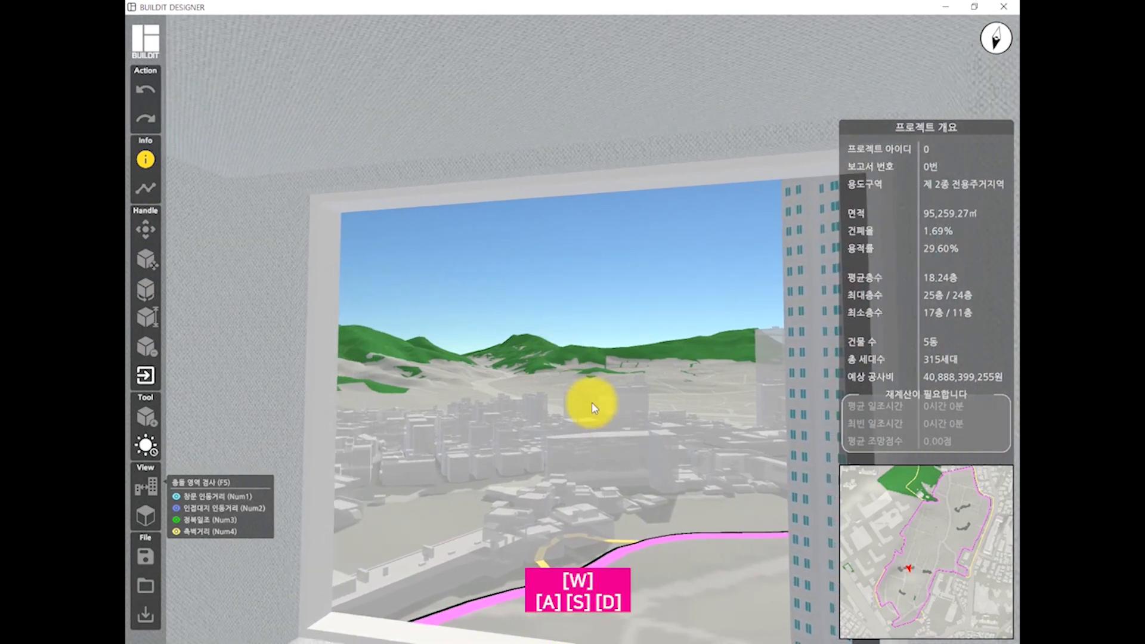
drag(593, 406, 603, 540)
key(a)
key(w)
Turn on the sun-time control inside the unit, set the 동지 time to 11:00, and return to the site view.
drag(608, 403, 1008, 462)
drag(757, 467, 609, 481)
click(145, 443)
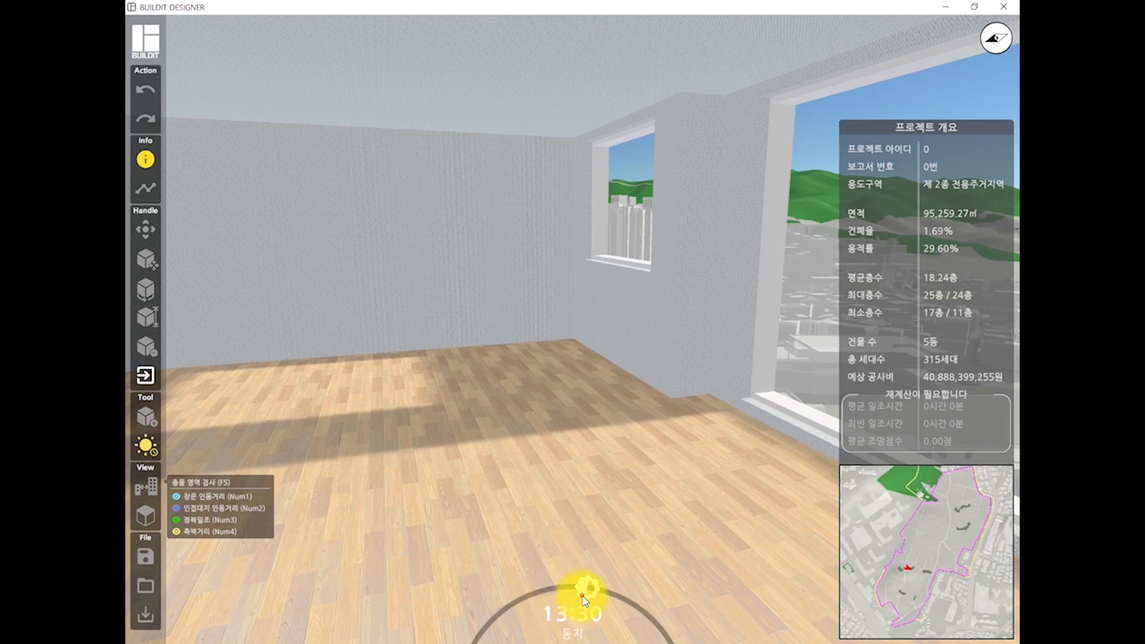
mouse_move(582, 593)
mouse_down()
mouse_move(535, 619)
mouse_move(558, 601)
mouse_move(606, 601)
mouse_move(583, 609)
mouse_up()
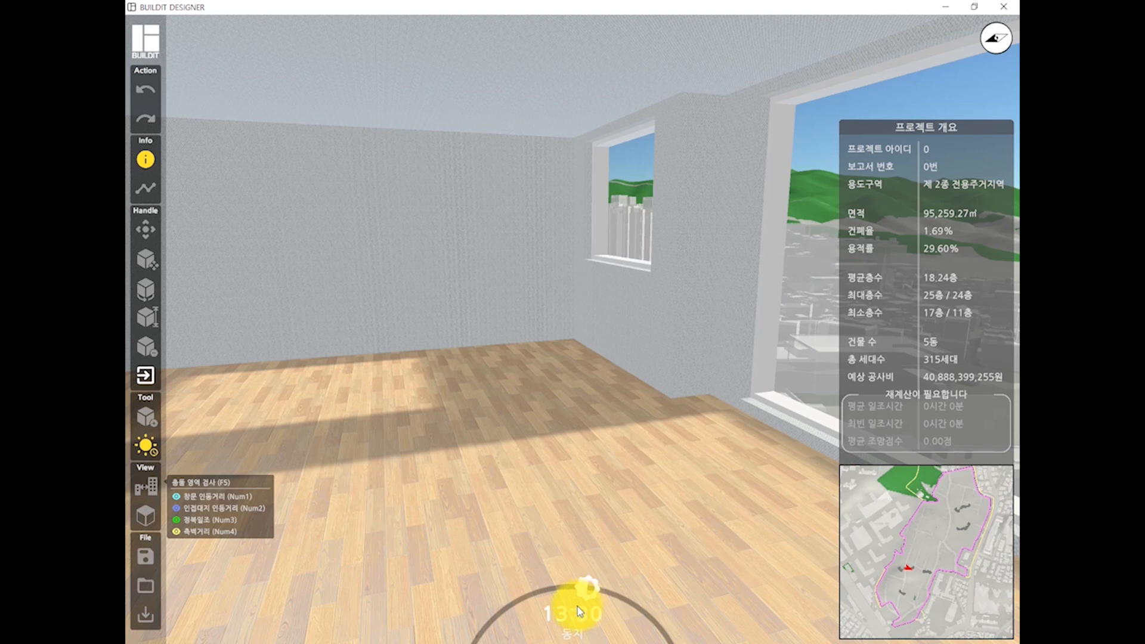
drag(587, 586, 525, 620)
right_drag(521, 514, 405, 418)
drag(405, 422, 696, 603)
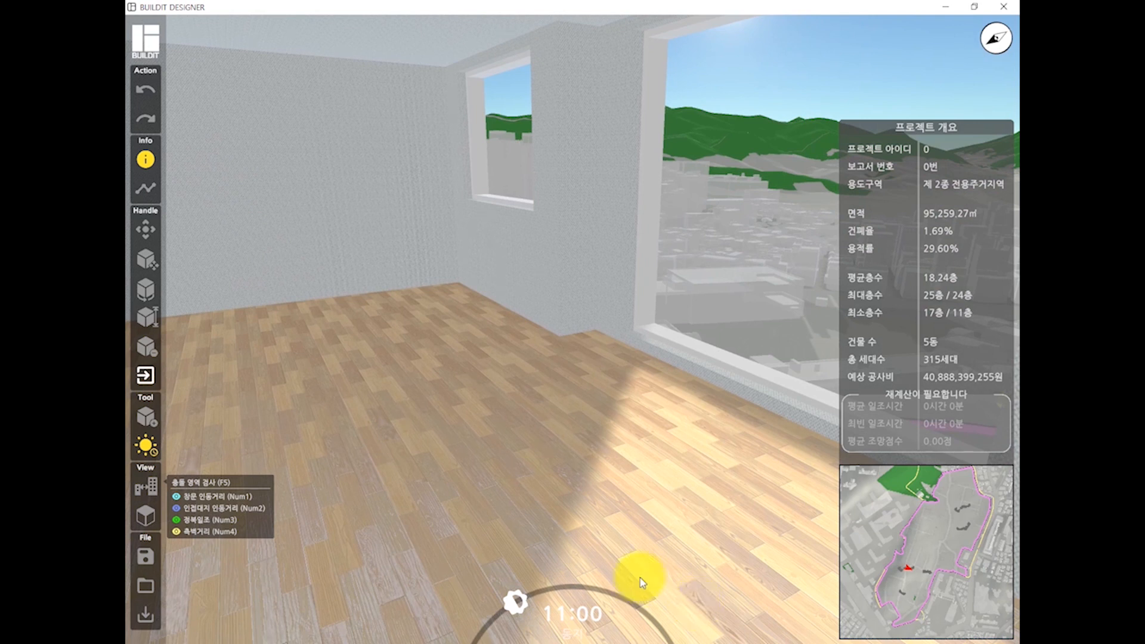
click(149, 376)
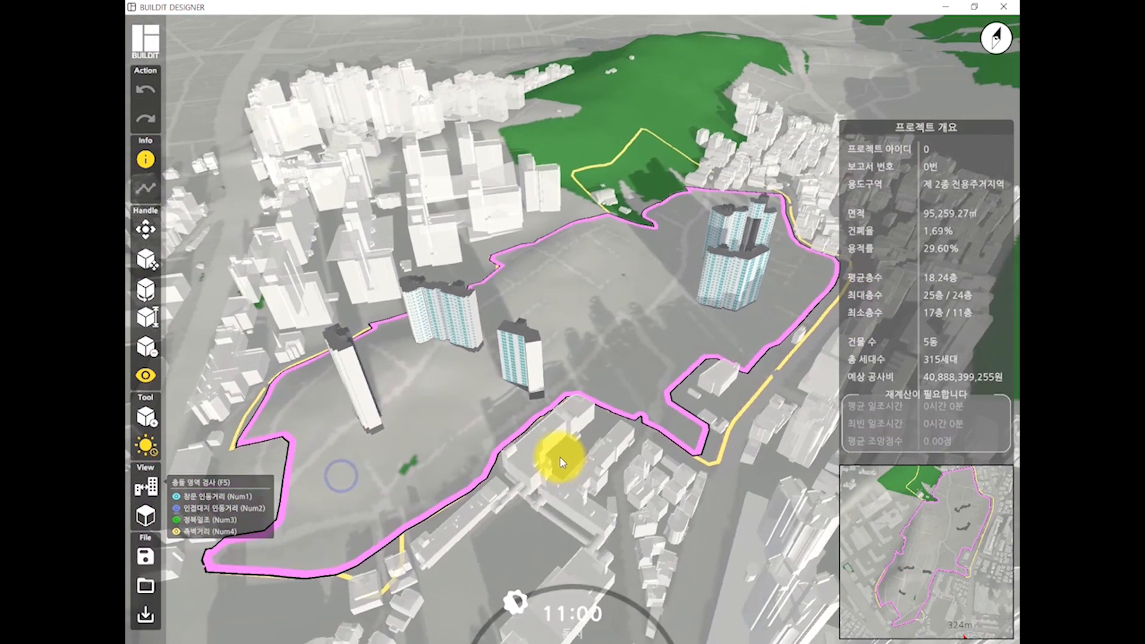
Move the wide building by the western boundary southeast, into the space between the two neighbouring towers.
right_drag(561, 462, 670, 416)
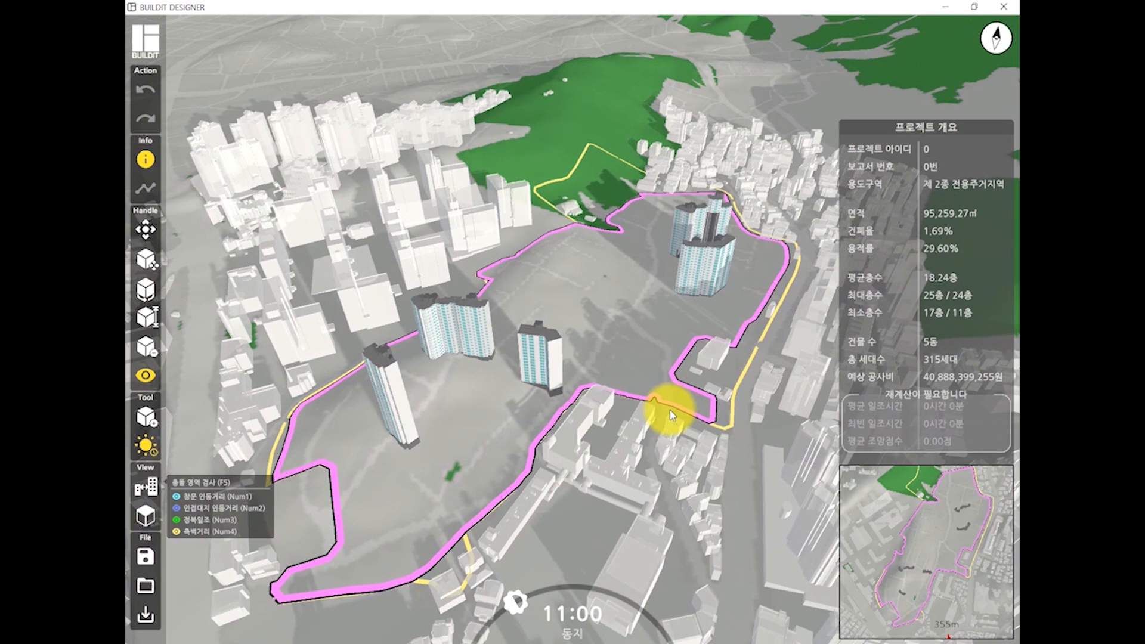
click(551, 357)
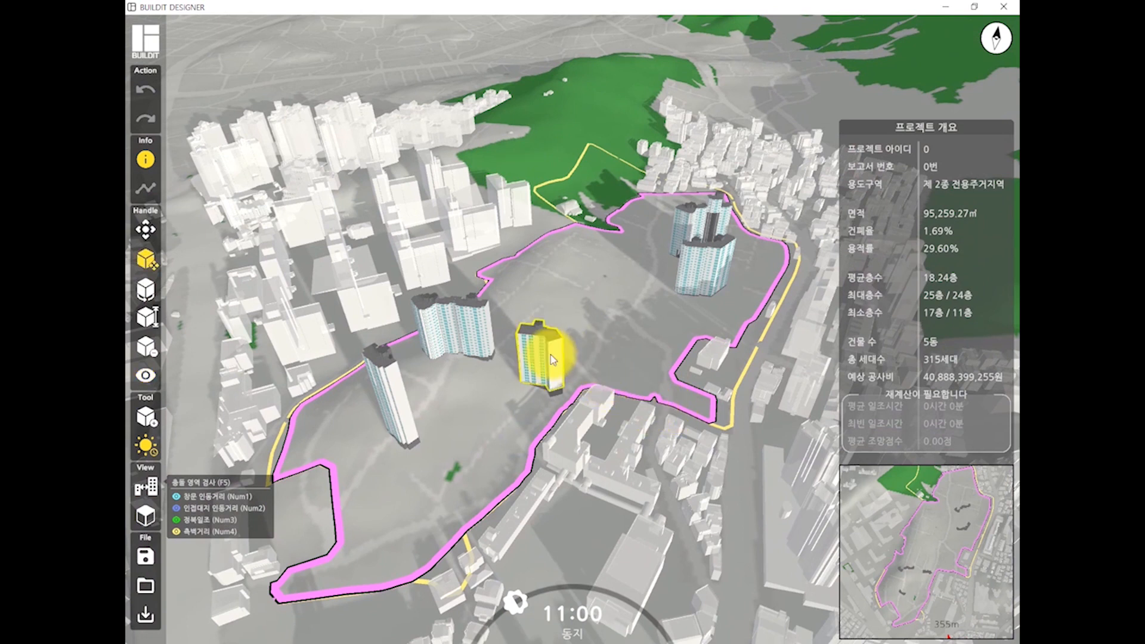
drag(550, 356, 480, 393)
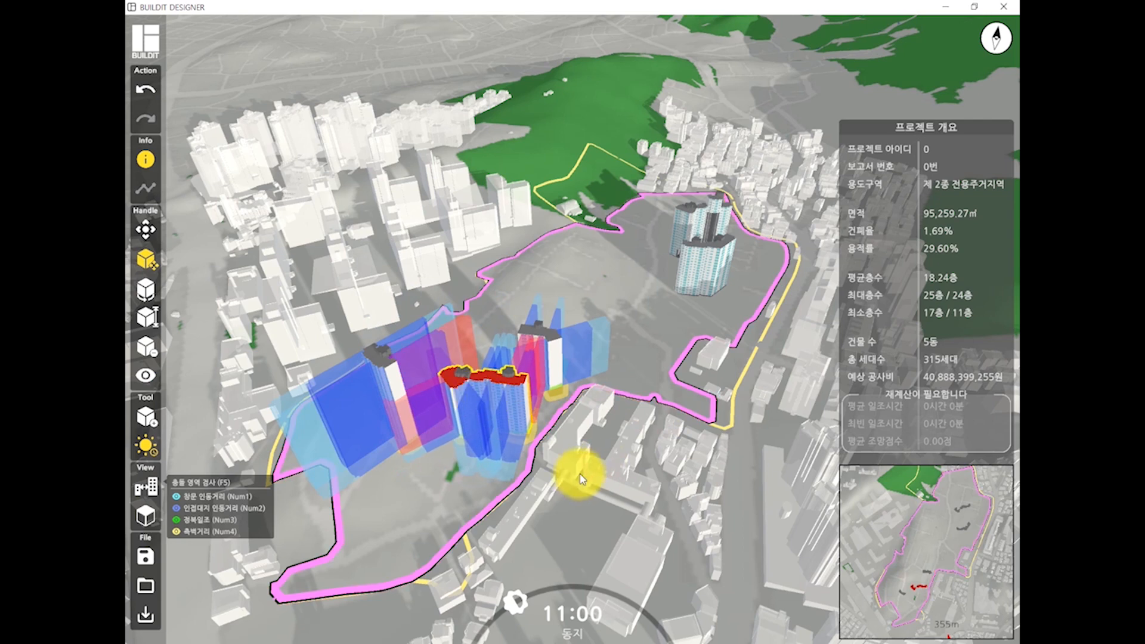
click(620, 467)
middle_drag(621, 467, 653, 451)
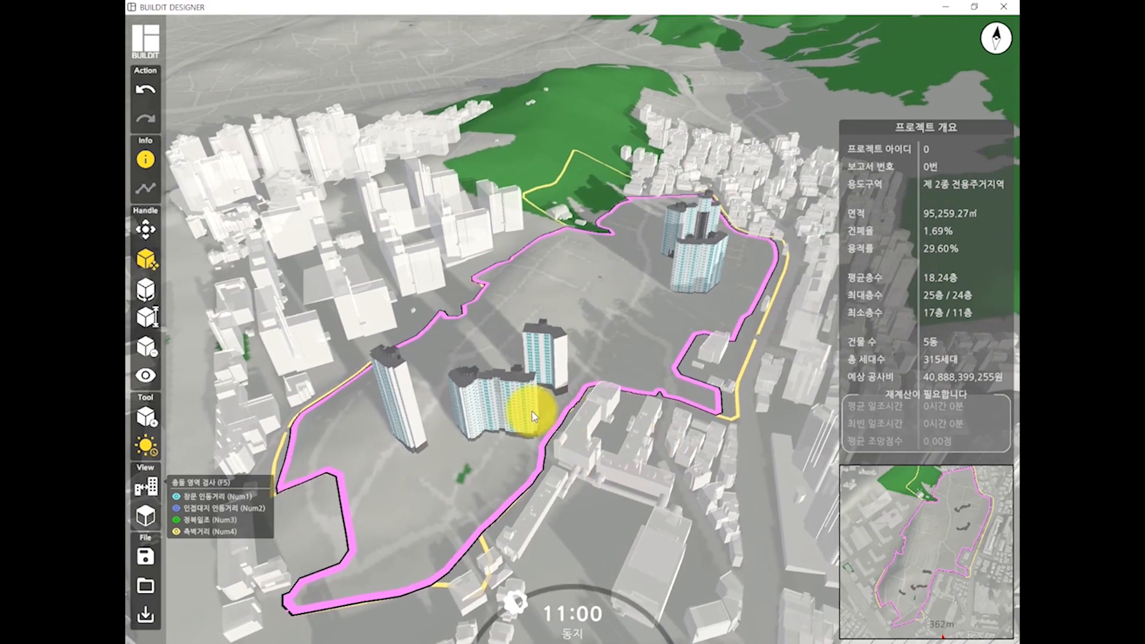
Enter the unit view at the repositioned wide building, inspect the facing tower and surrounding neighbourhood, and return to the site view.
key(y)
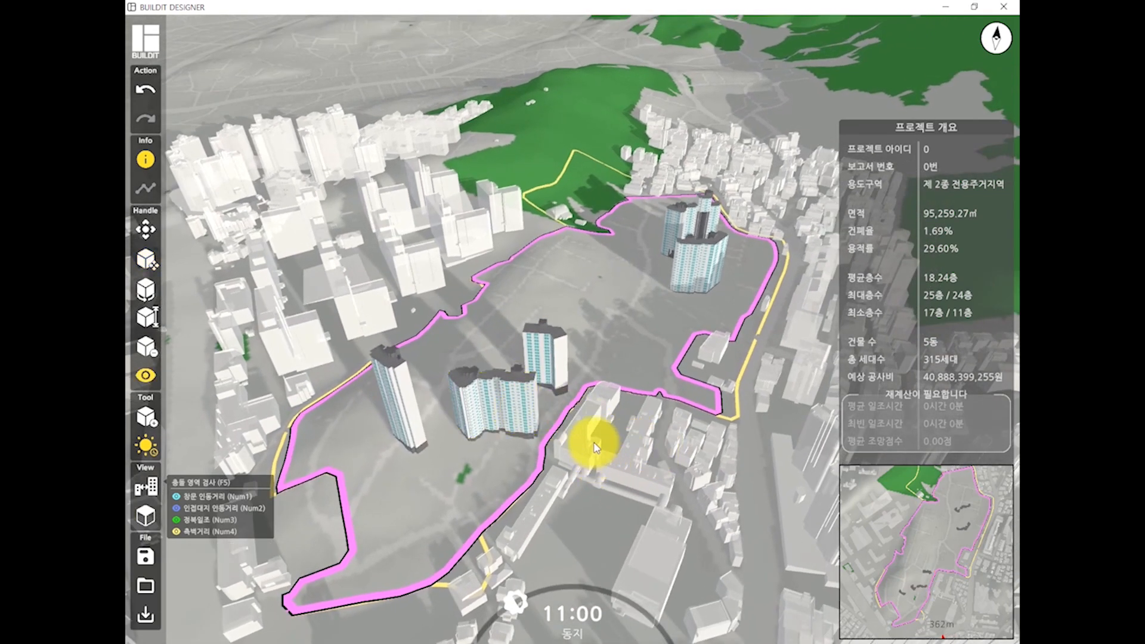
click(531, 357)
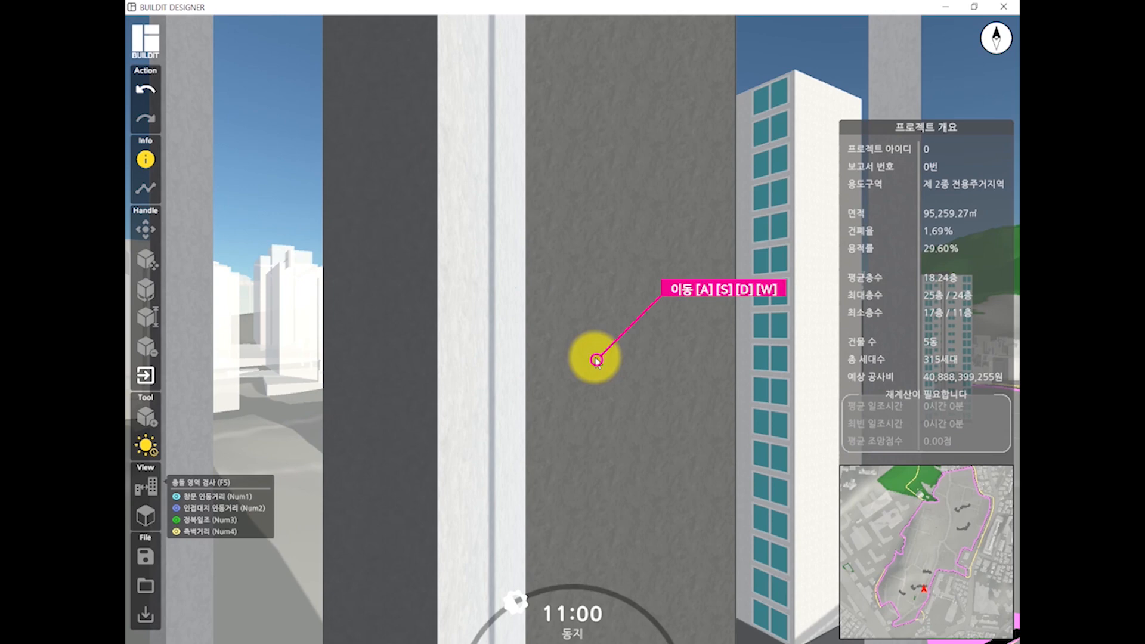
key(w)
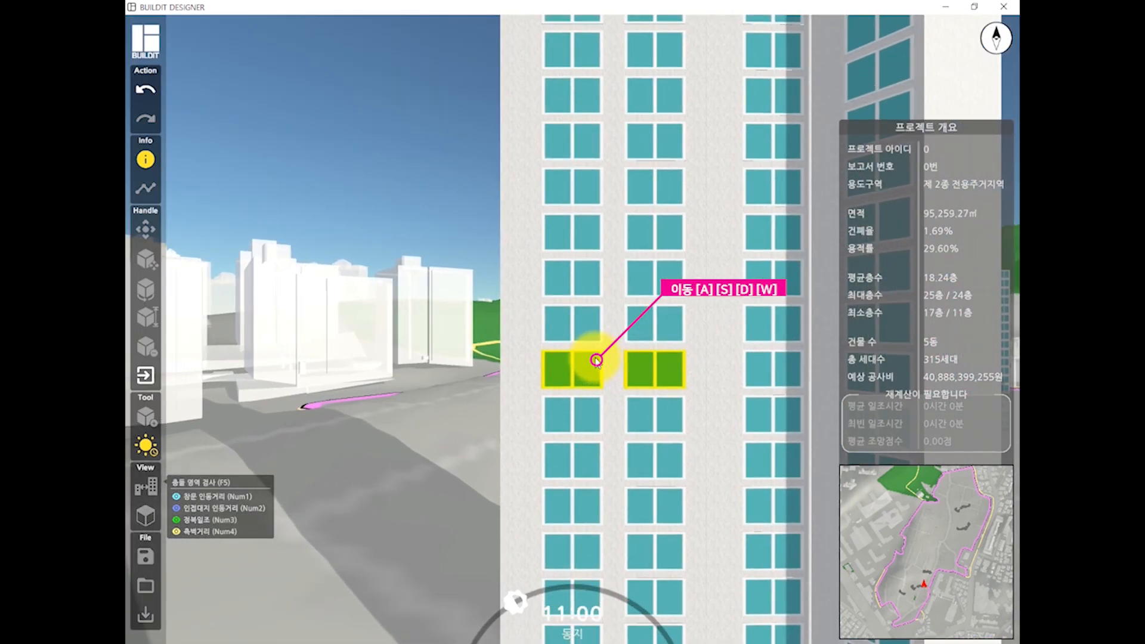
key(s)
key(d)
key(w)
key(a)
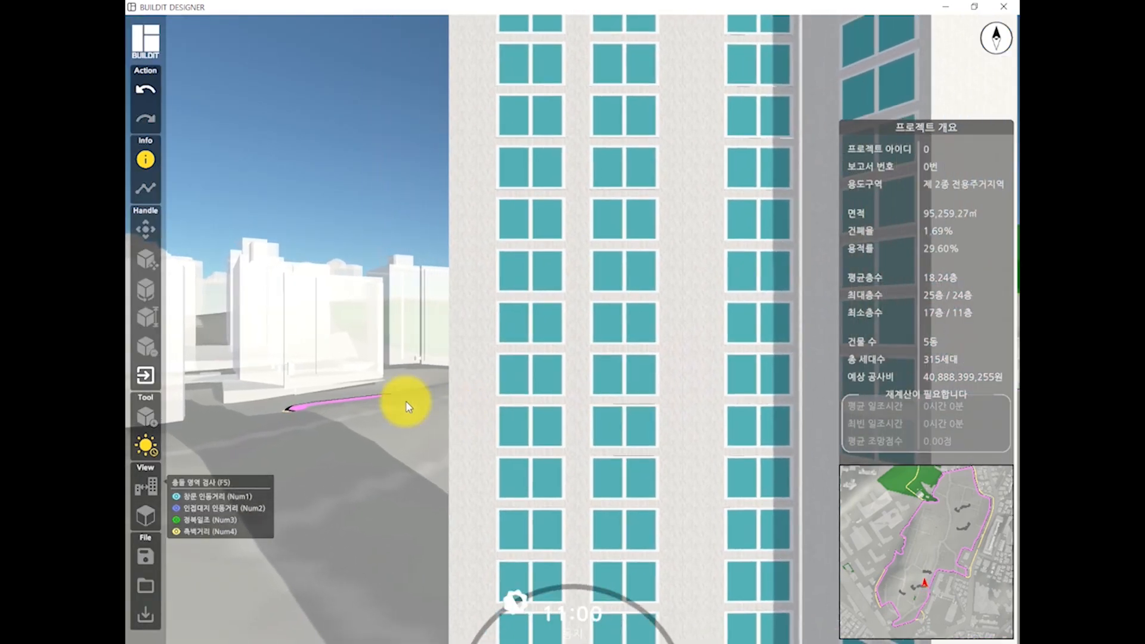
right_drag(336, 402, 658, 449)
drag(659, 453, 508, 471)
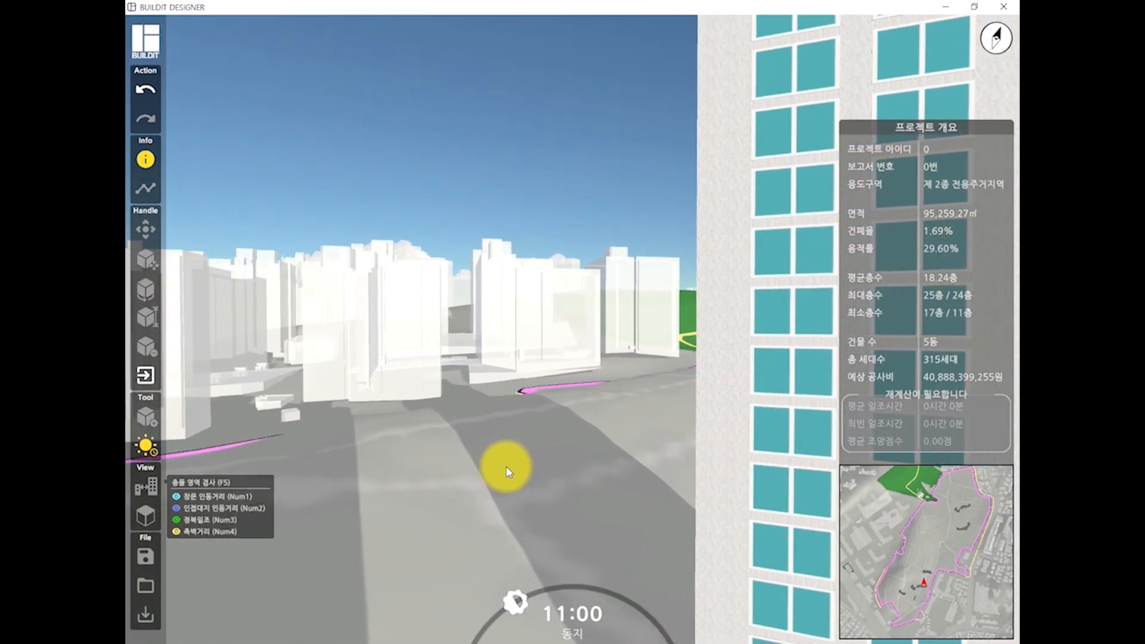
key(Escape)
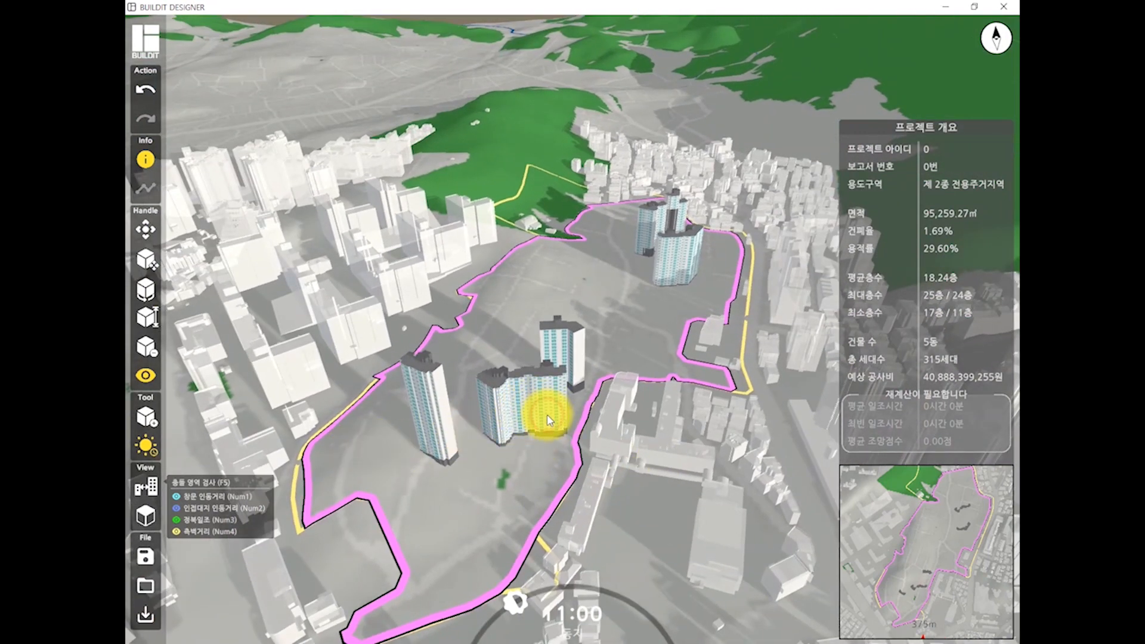
Inspect the wide building's facade and the gap to the neighbouring tower from a lower-floor viewpoint, and return to the site view.
scroll(537, 453, up, 3)
right_drag(530, 478, 541, 431)
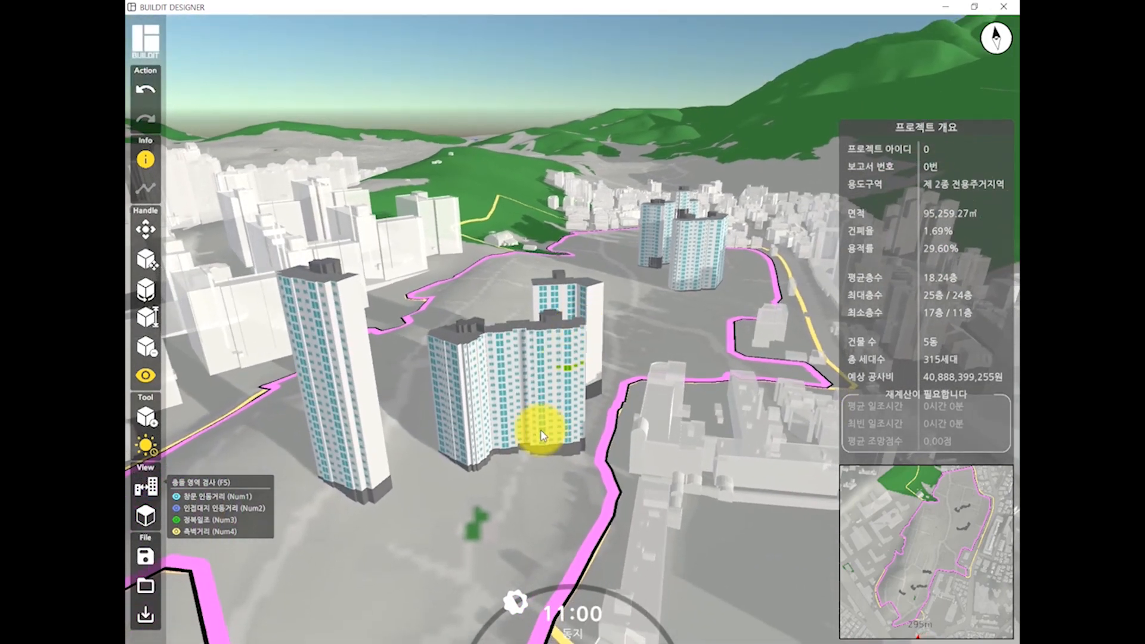
scroll(542, 435, up, 2)
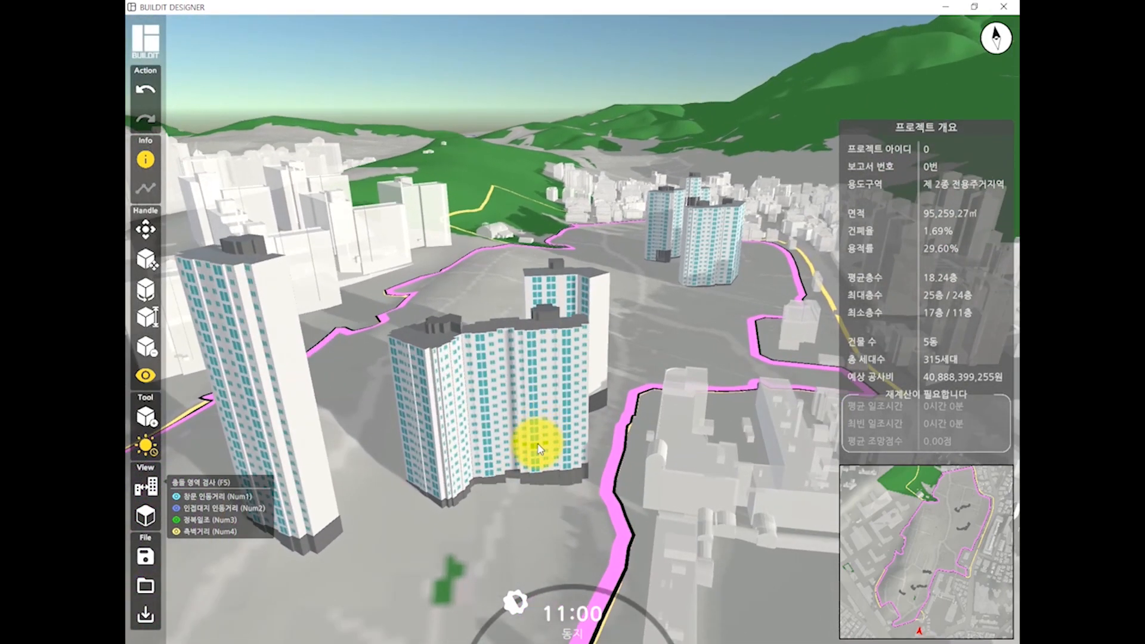
click(538, 444)
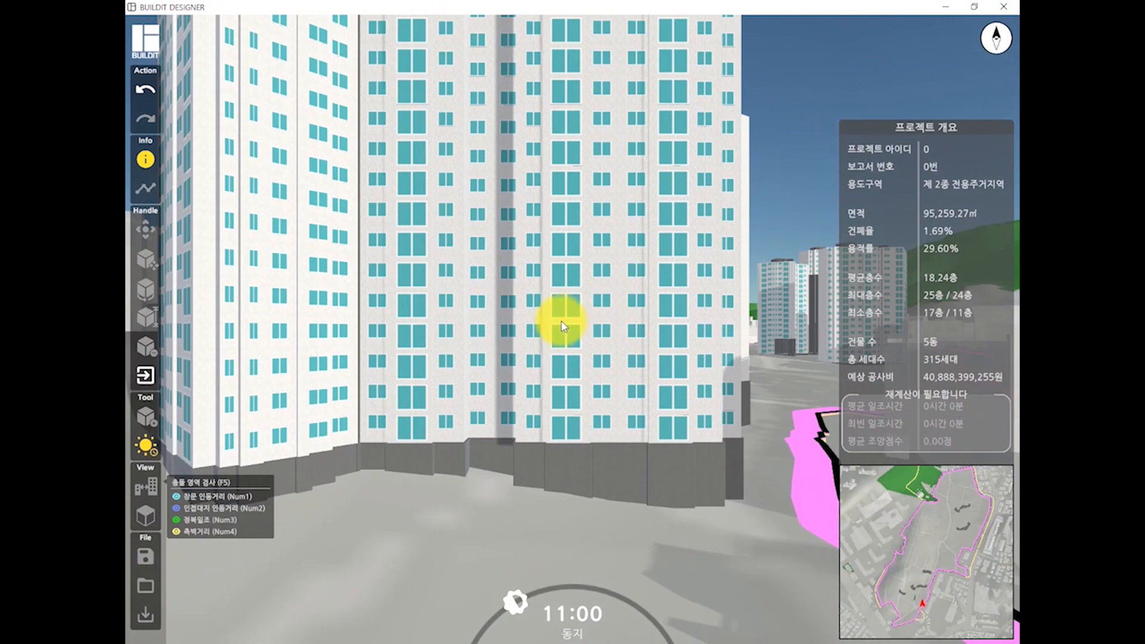
drag(570, 325, 408, 389)
key(a)
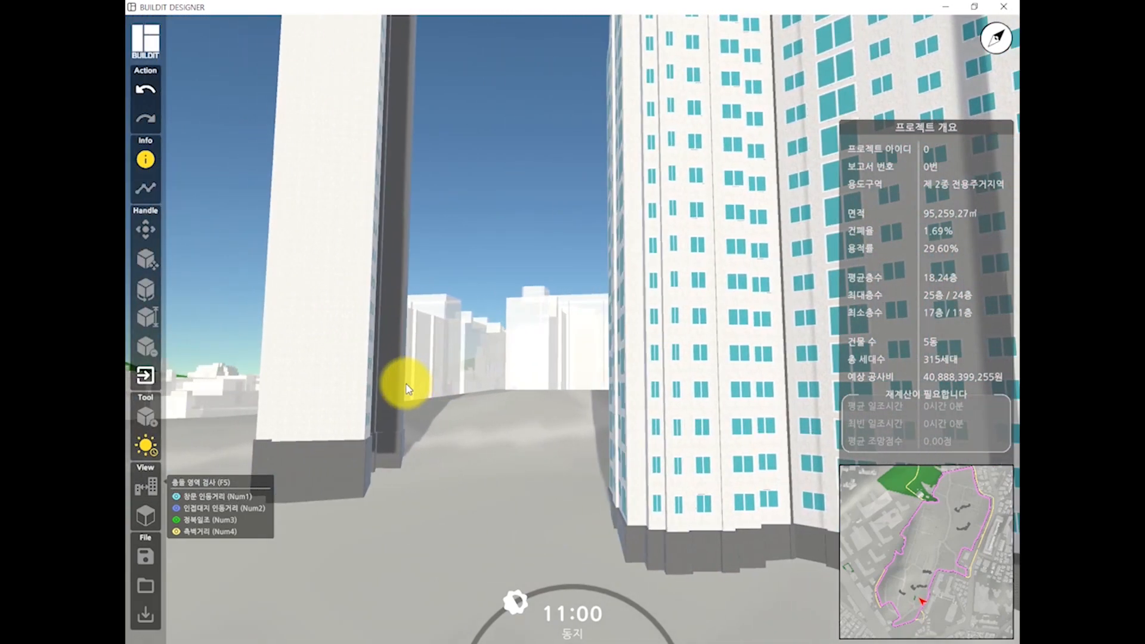
drag(406, 388, 728, 361)
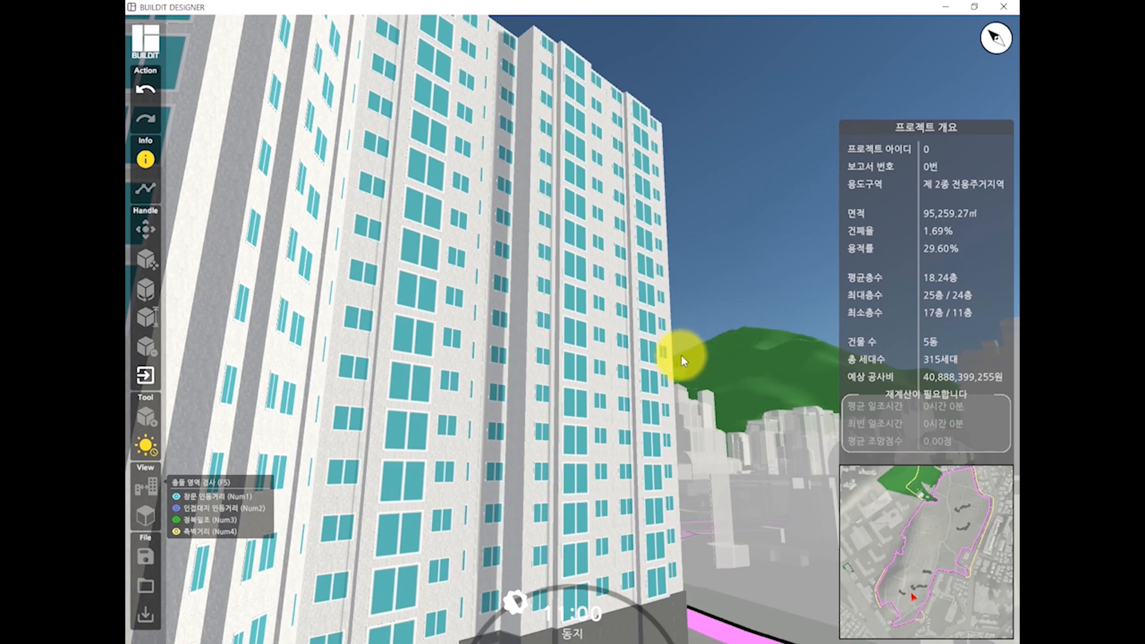
key(Escape)
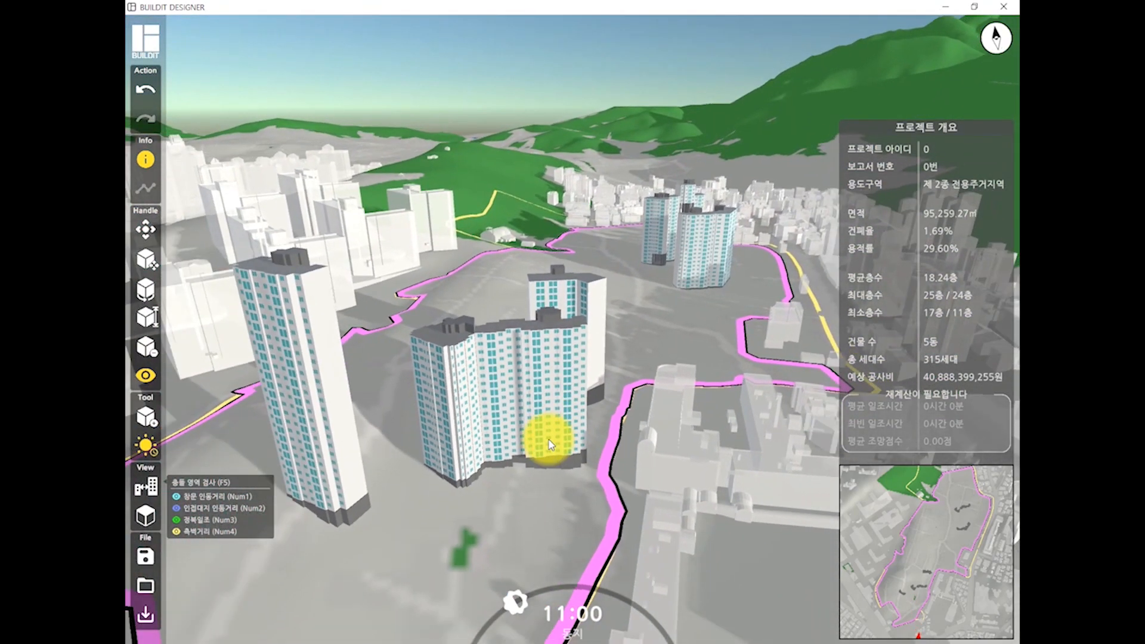
drag(549, 439, 662, 412)
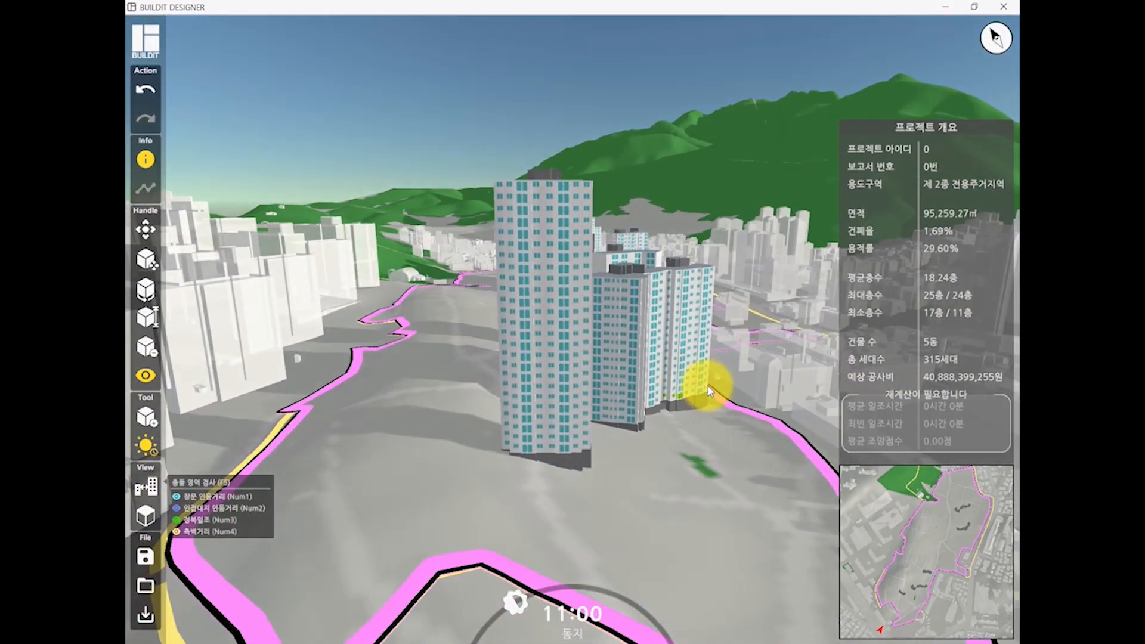